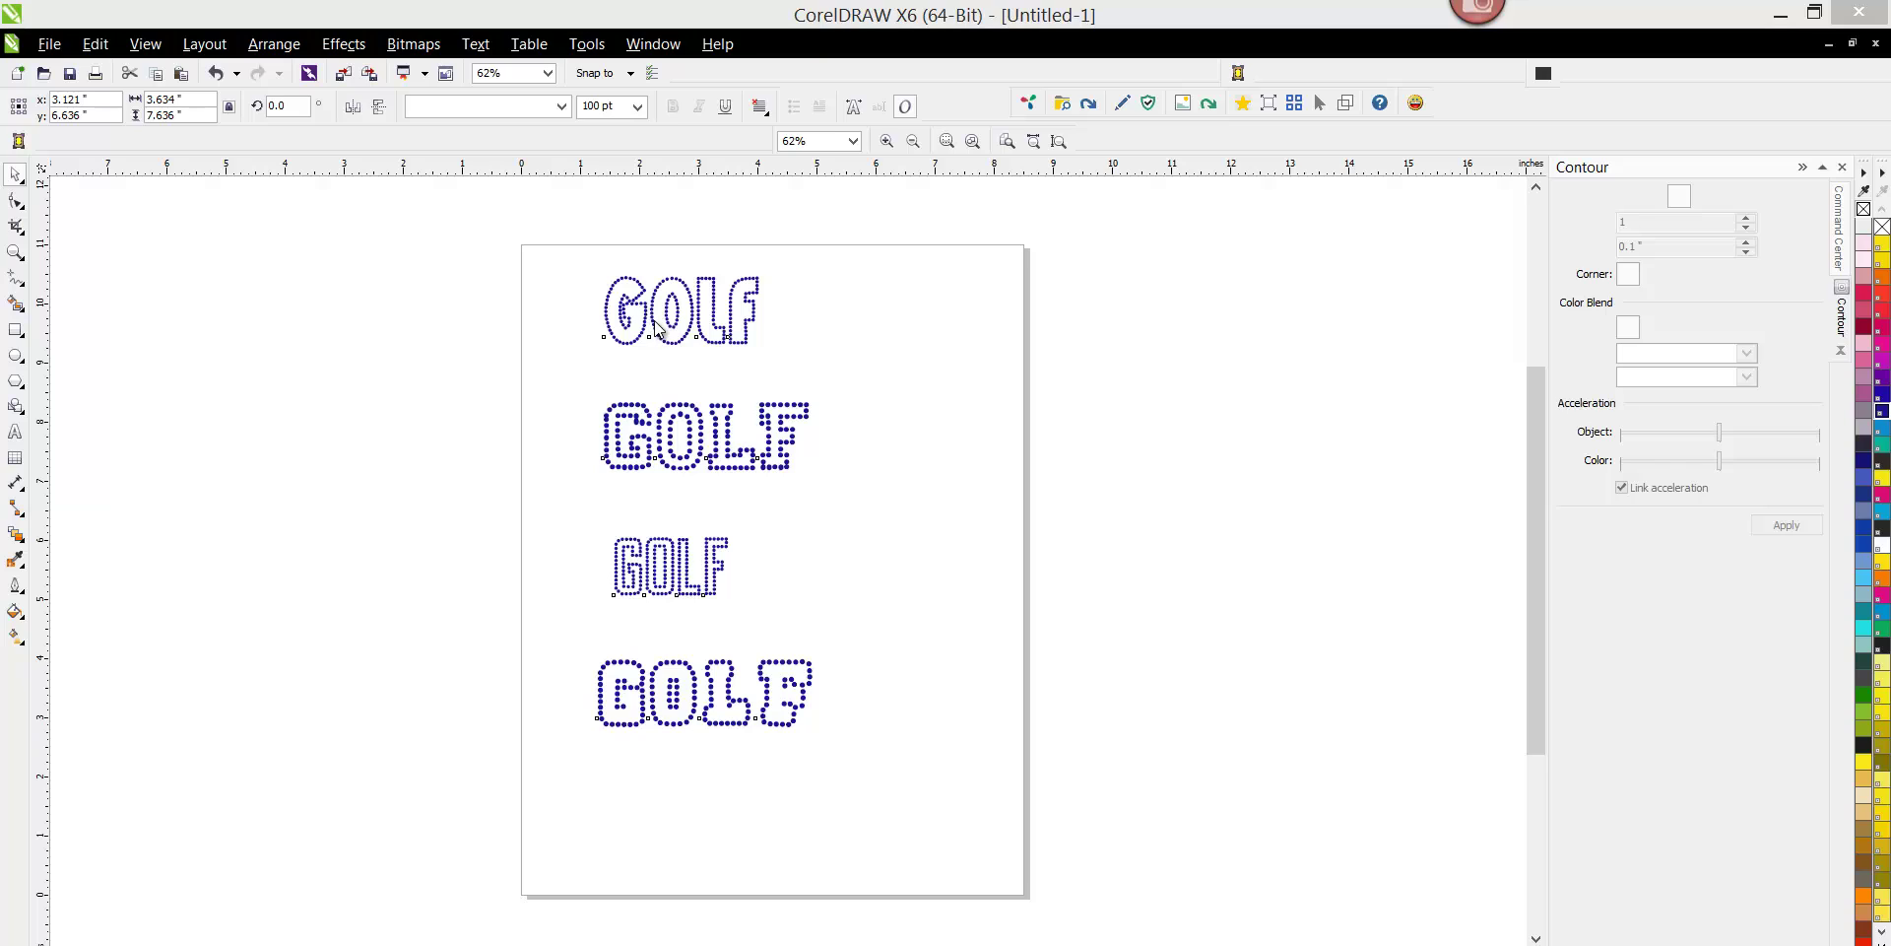
pyautogui.click(663, 290)
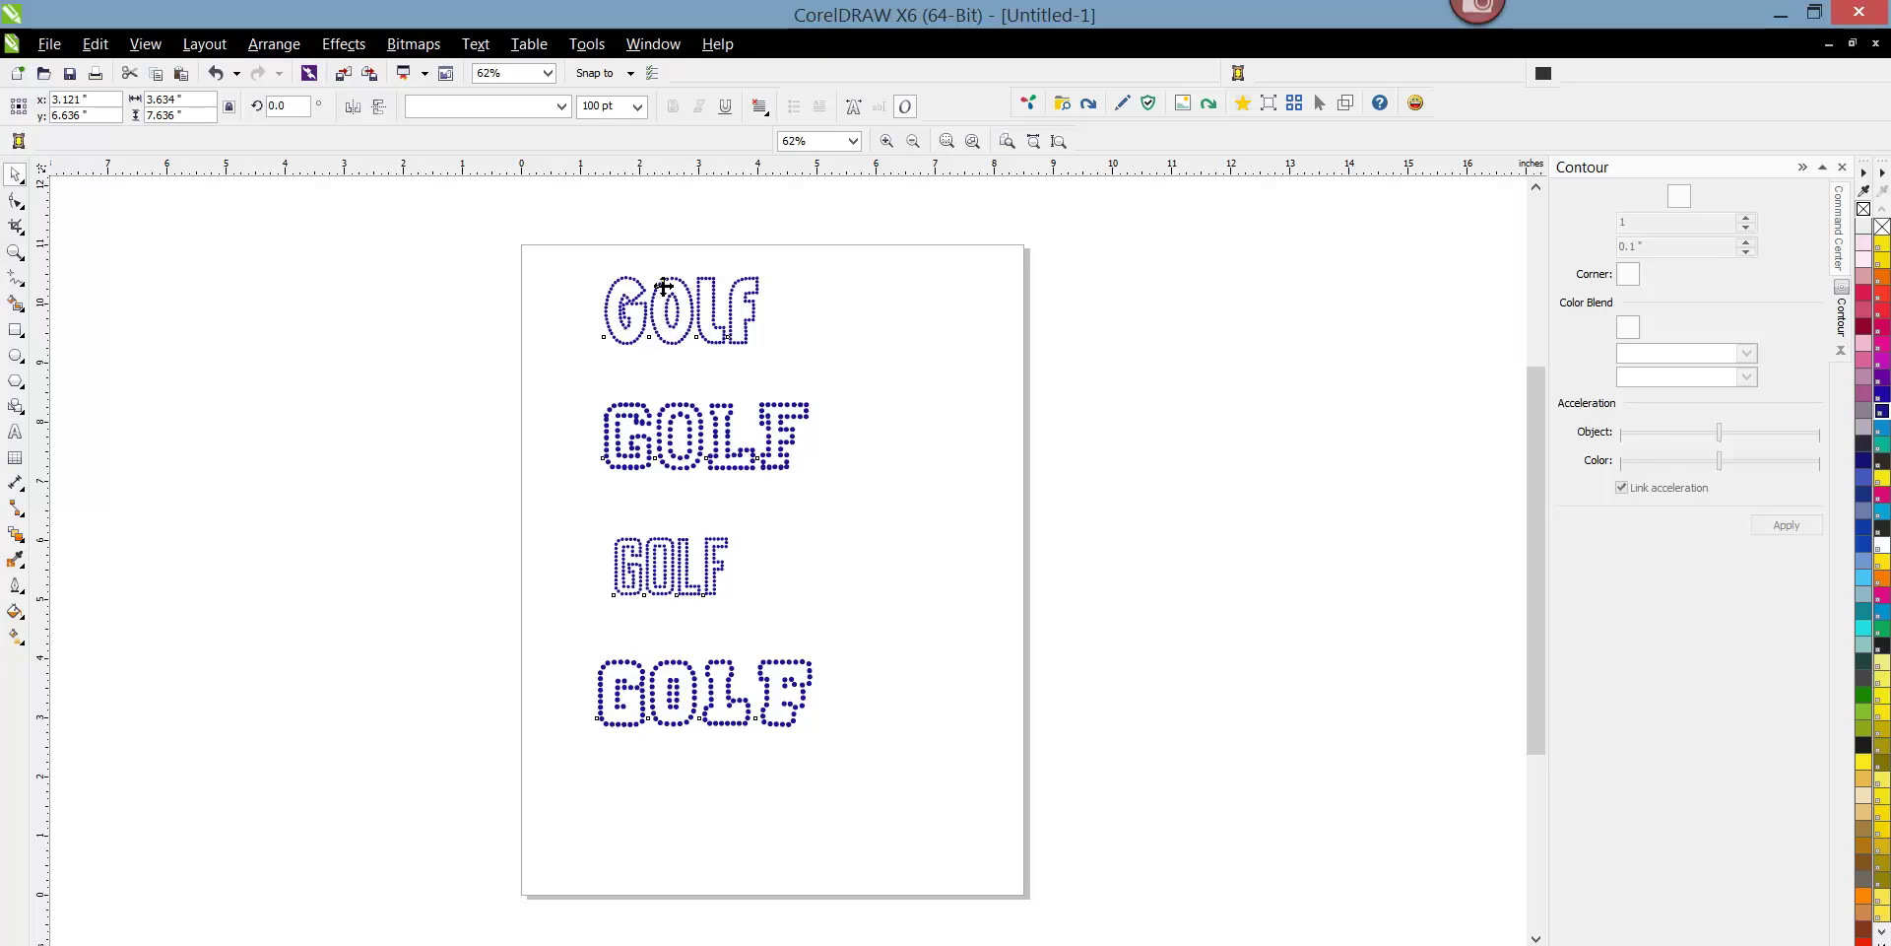
pyautogui.click(274, 45)
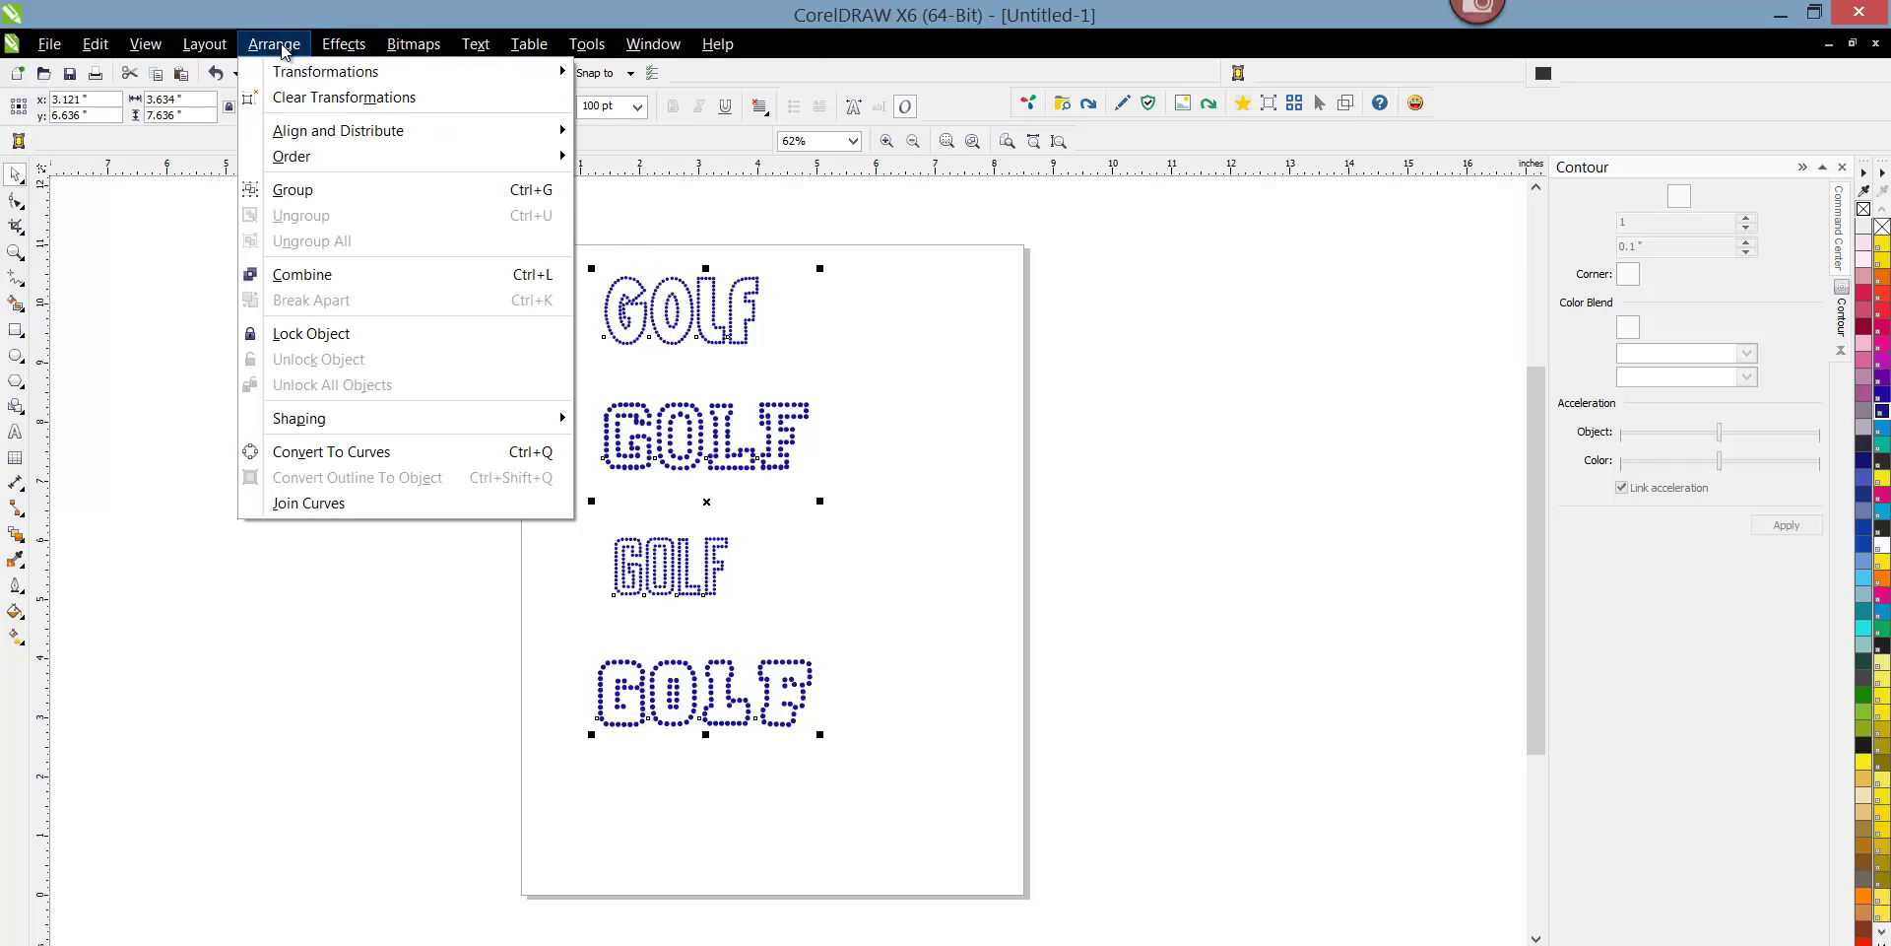
pyautogui.click(207, 274)
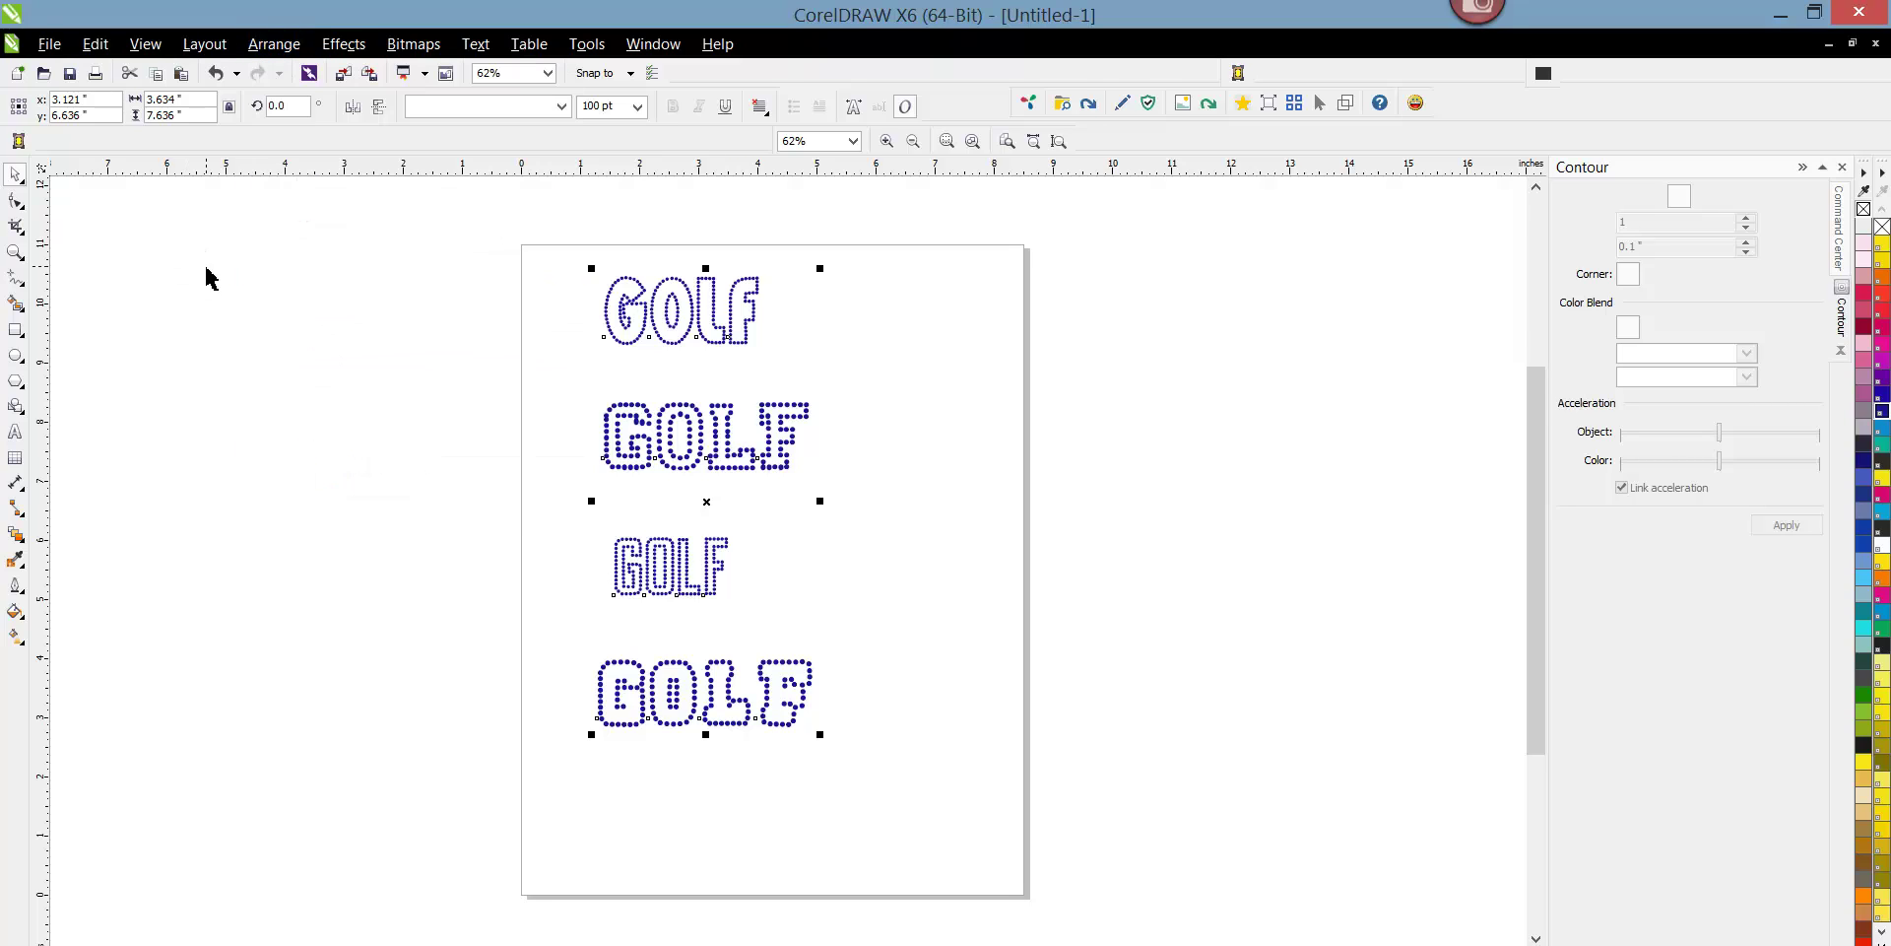
pyautogui.click(207, 275)
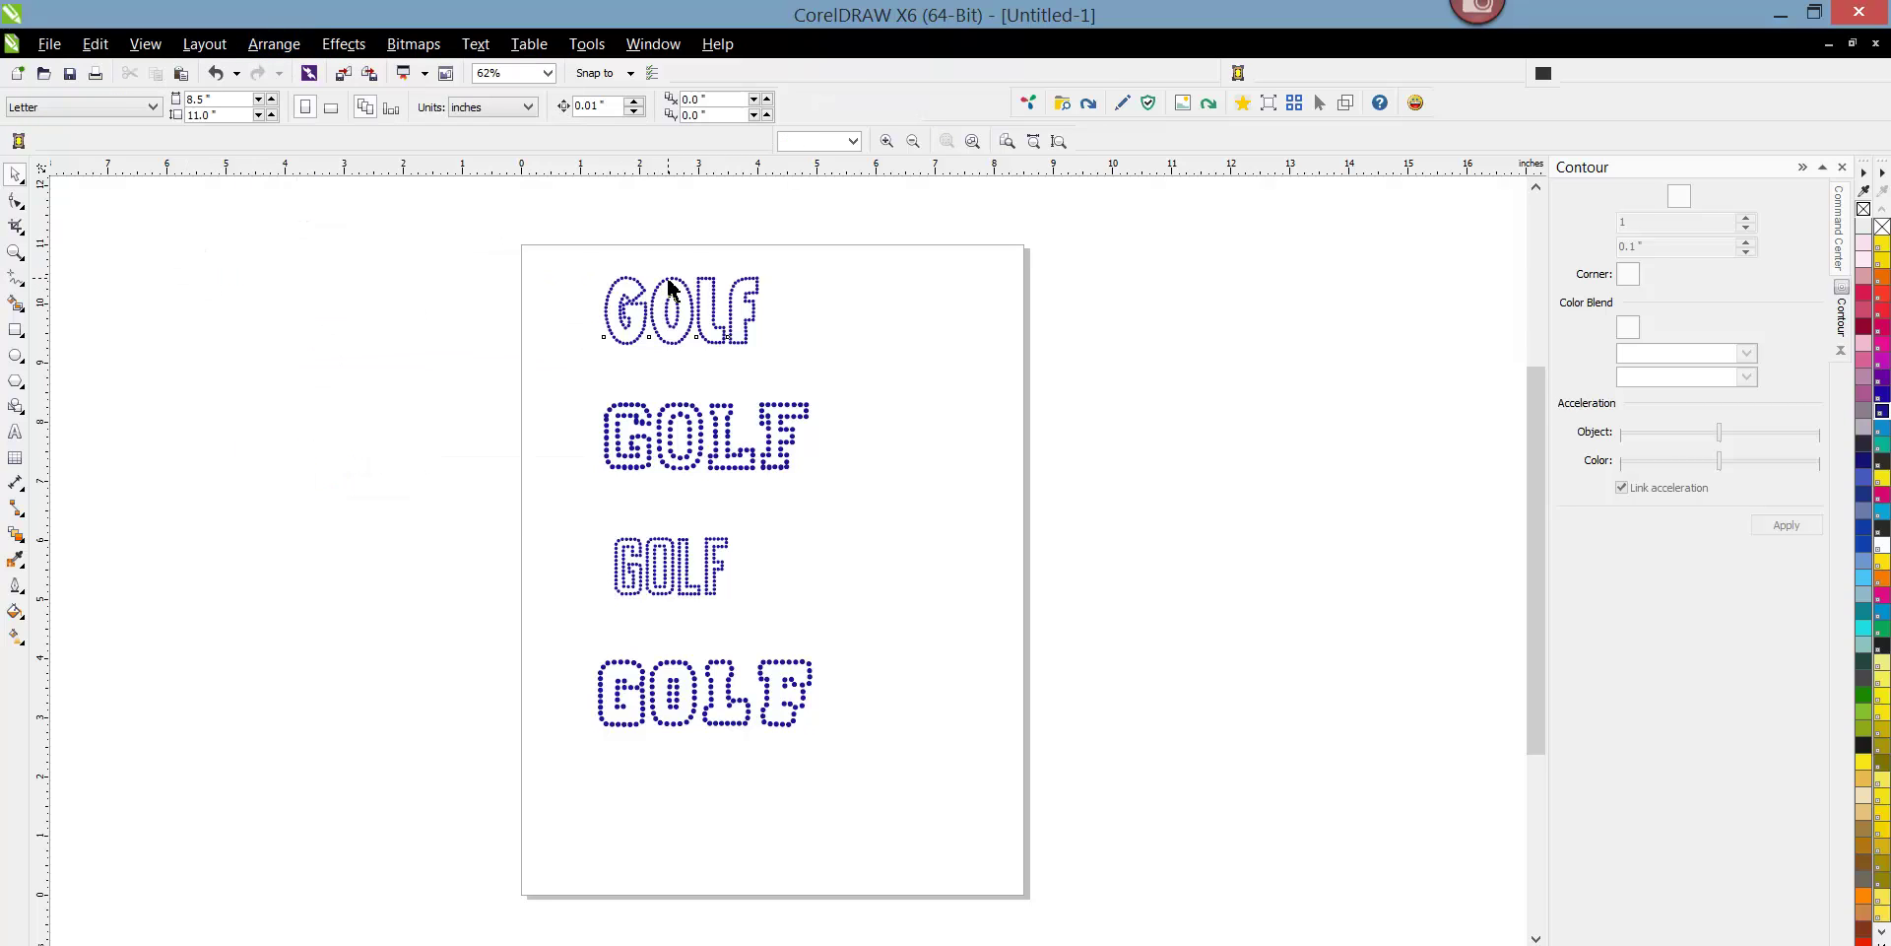
# Move the uppermost GOLF text slightly up and right on the page, and duplicate it in place.
pyautogui.click(670, 285)
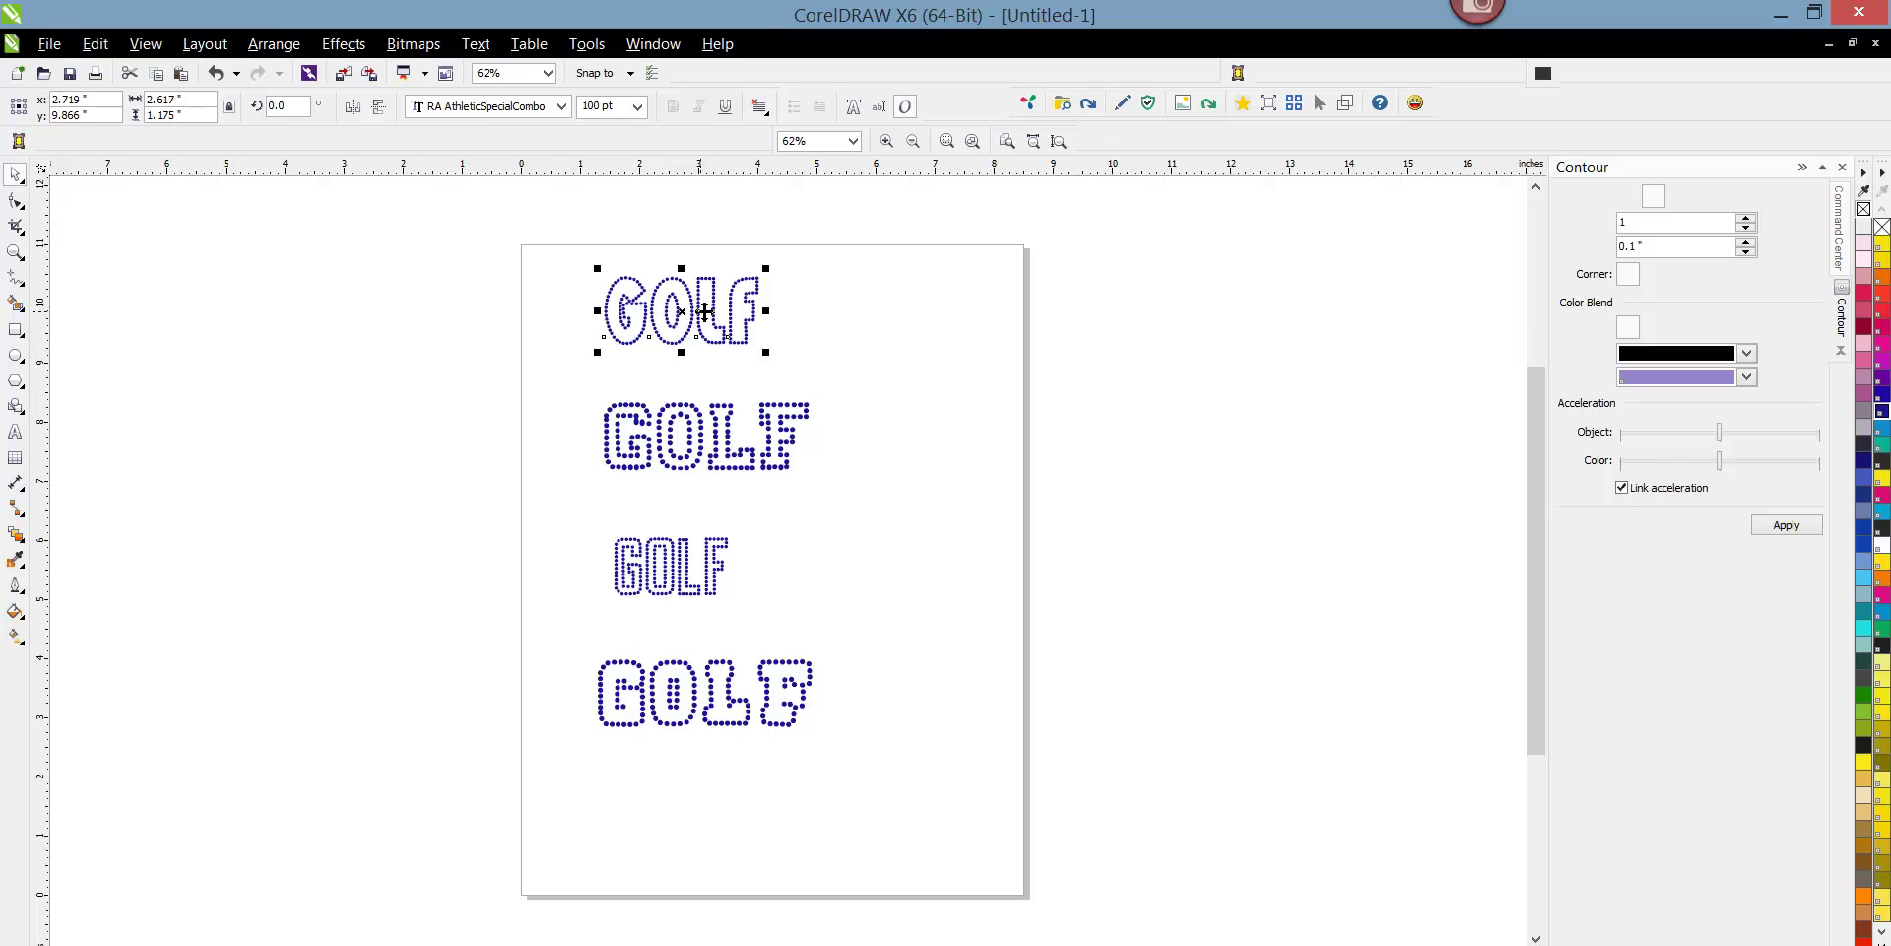
pyautogui.moveTo(694, 306); pyautogui.dragTo(705, 308)
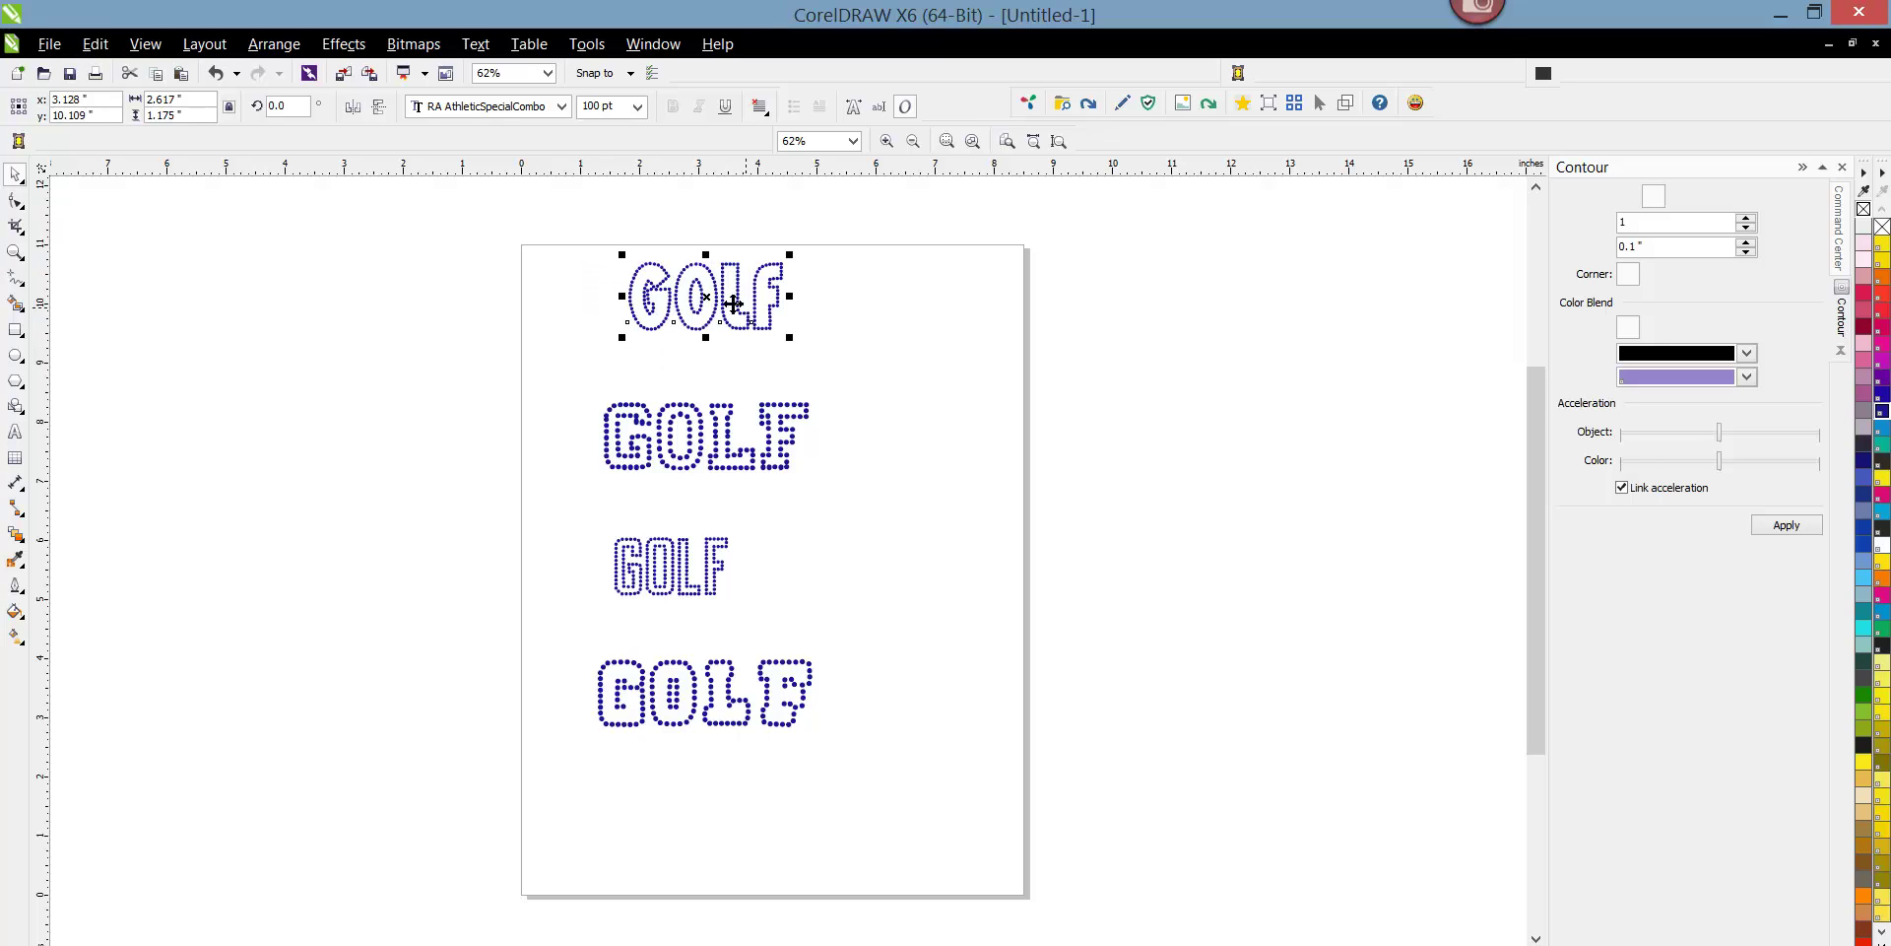
pyautogui.click(96, 45)
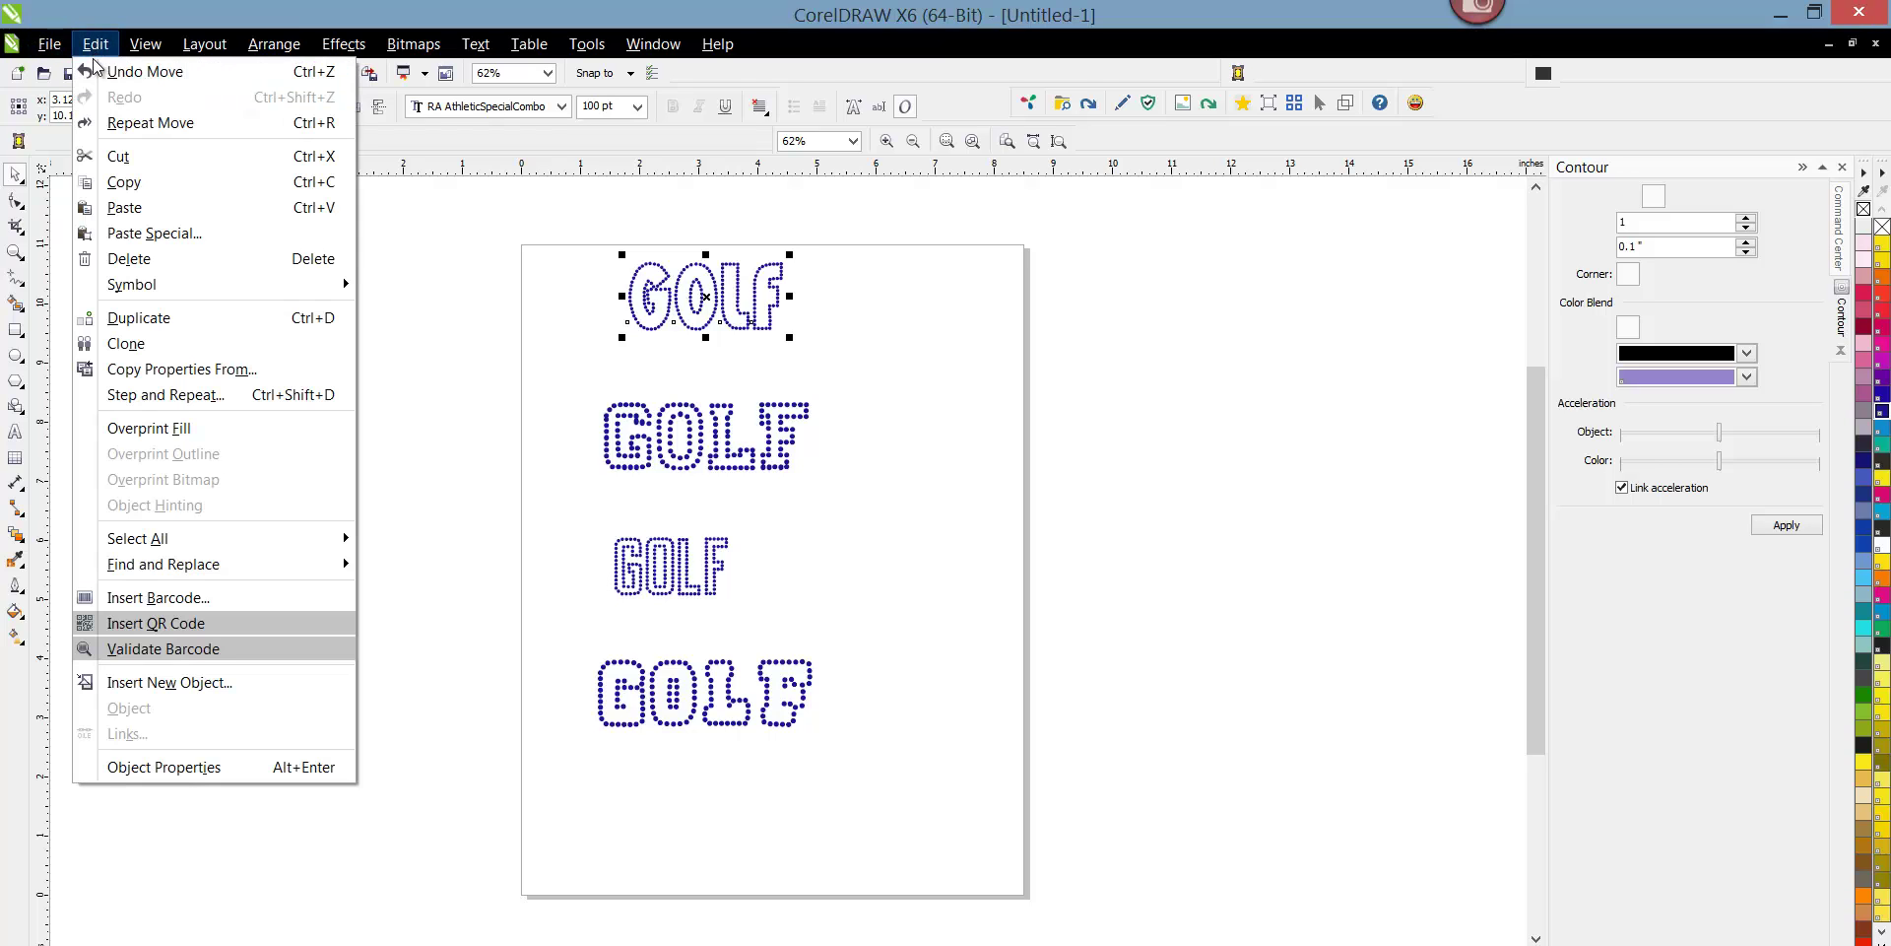
pyautogui.click(141, 317)
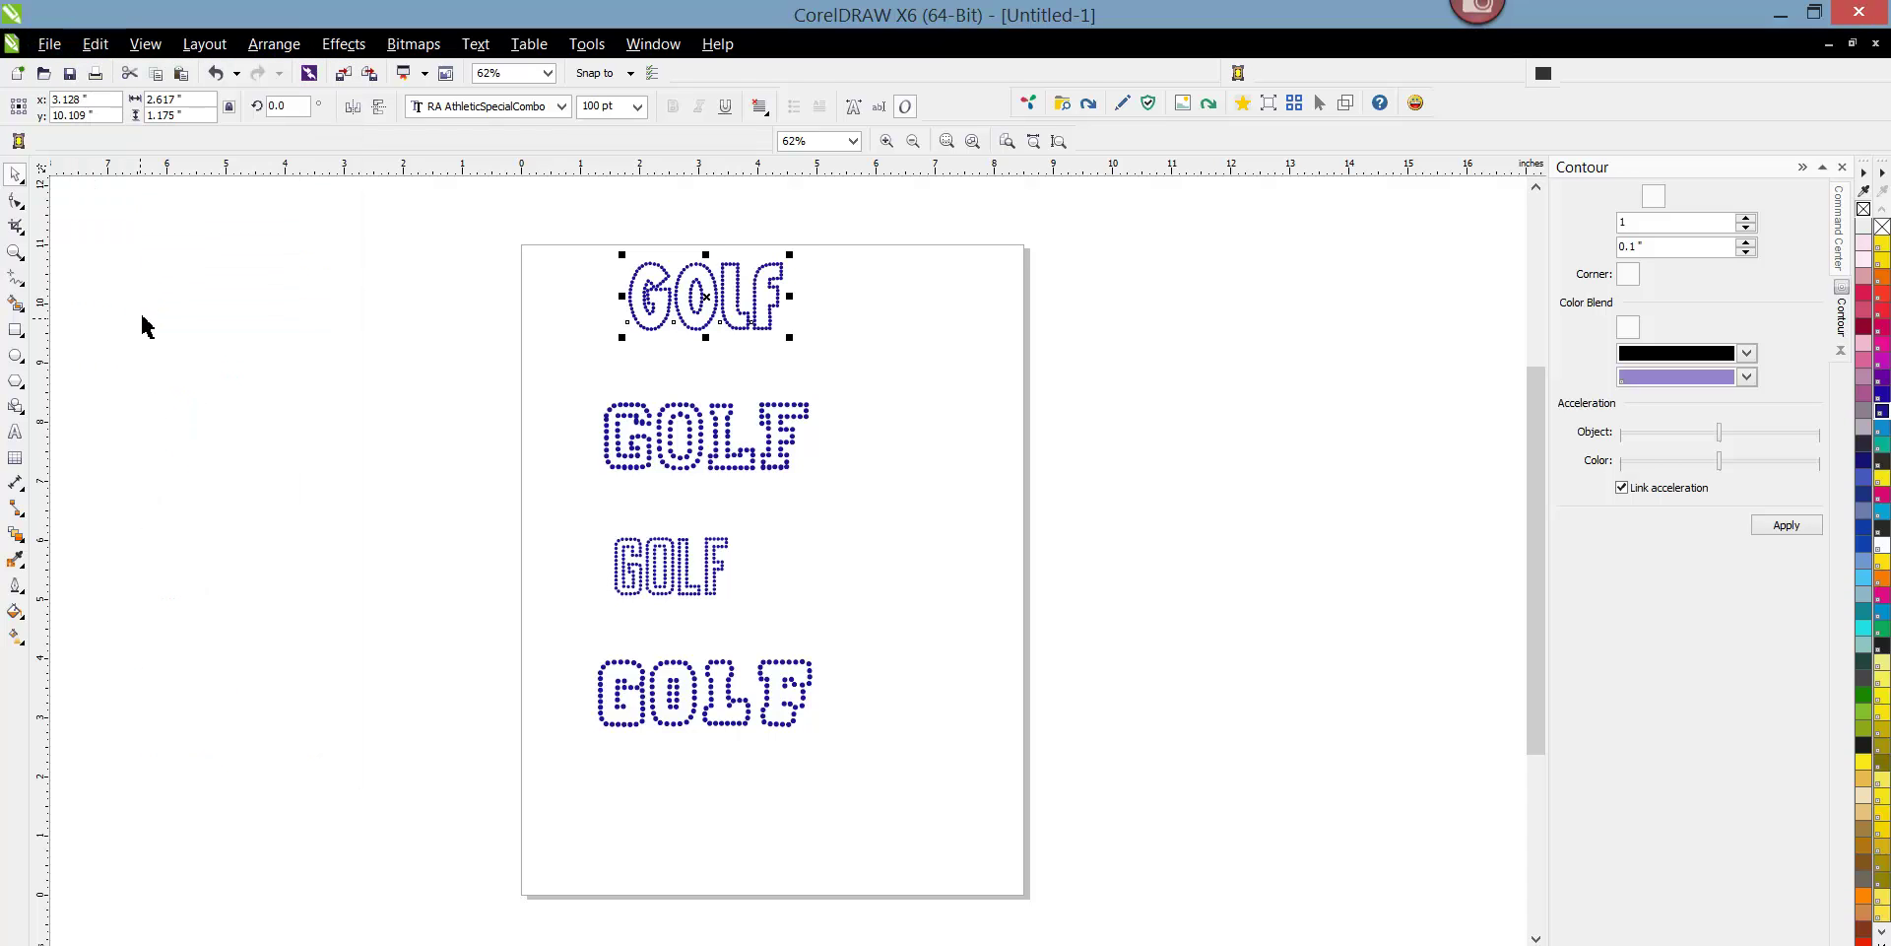
# Change the case of the uppermost duplicated GOLF text to lowercase and colour its circles red.
pyautogui.click(579, 273)
pyautogui.scroll(3, 760, 281)
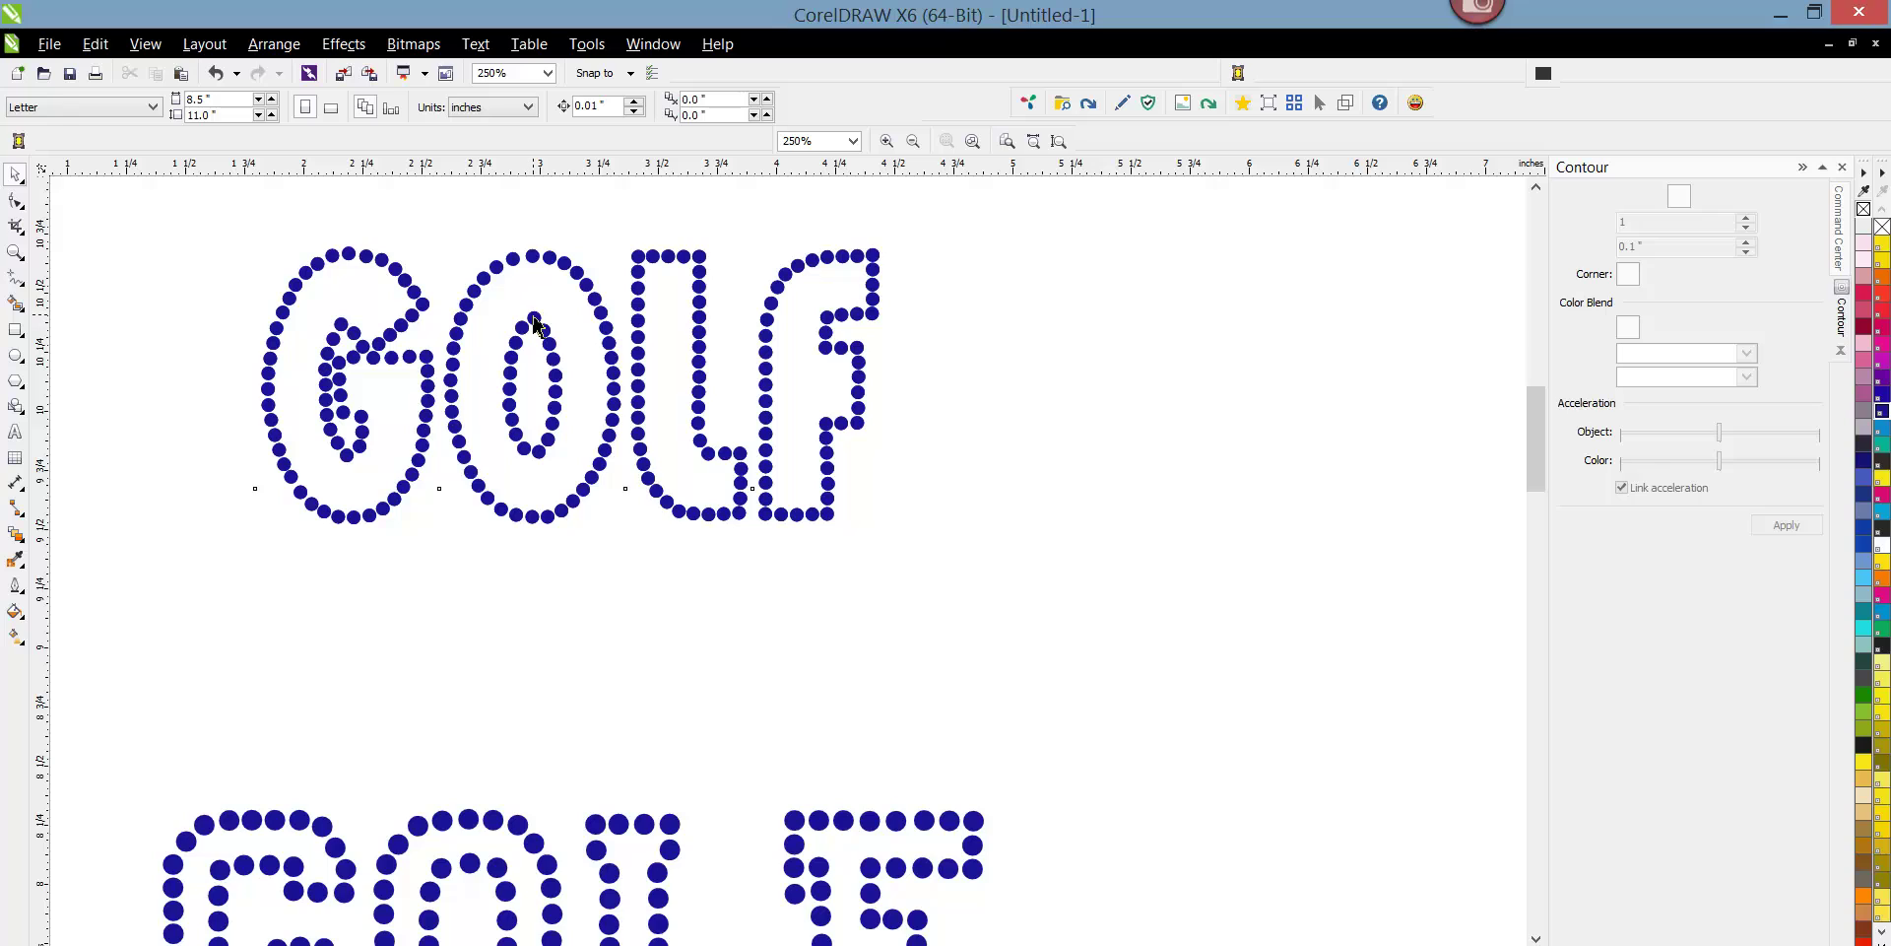
pyautogui.click(532, 323)
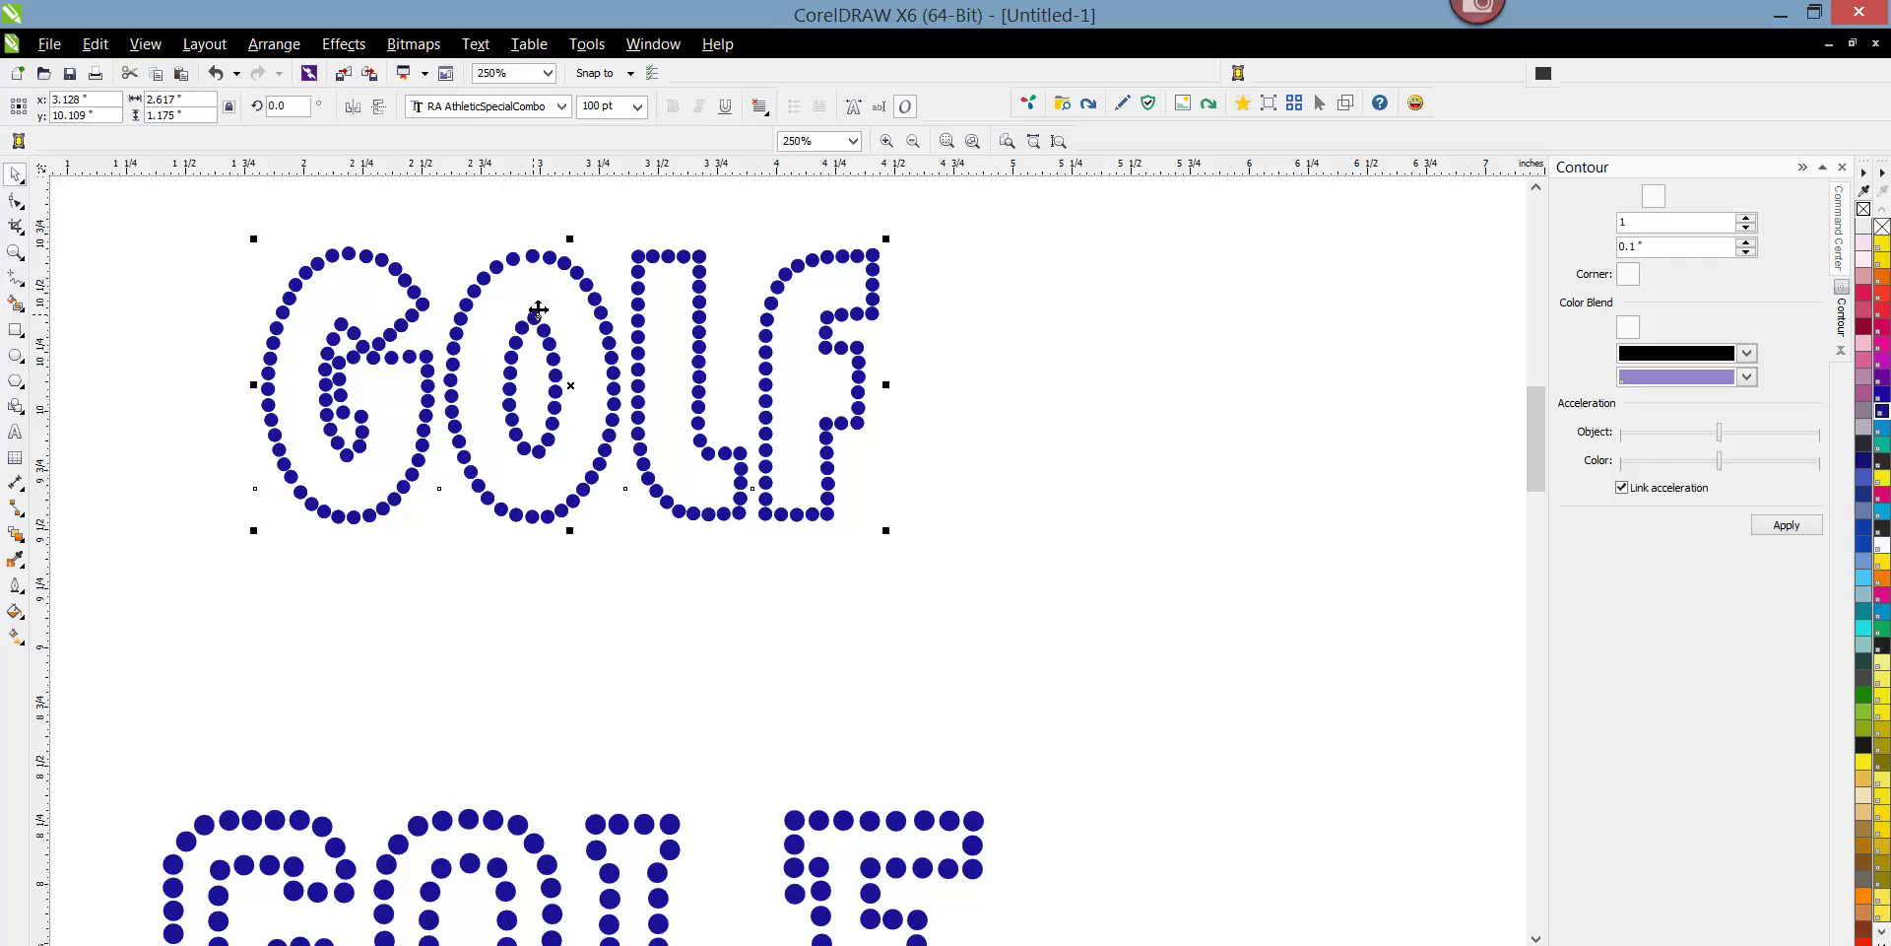
pyautogui.click(476, 45)
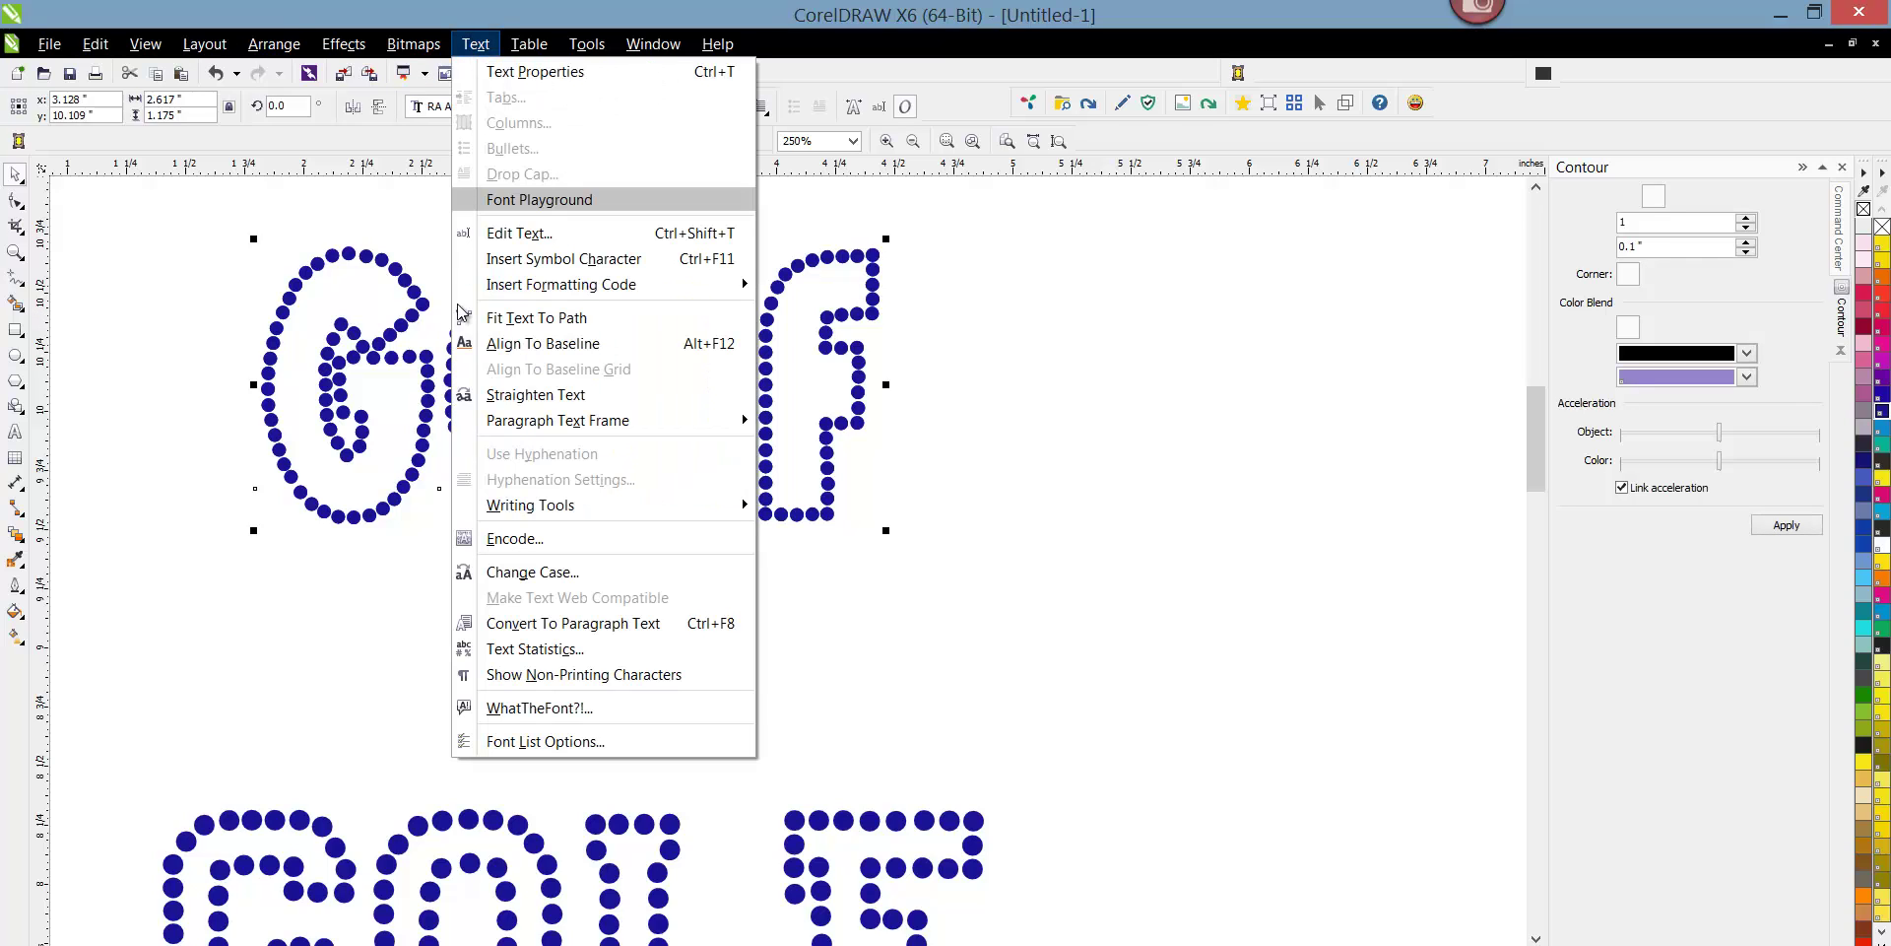
pyautogui.click(543, 574)
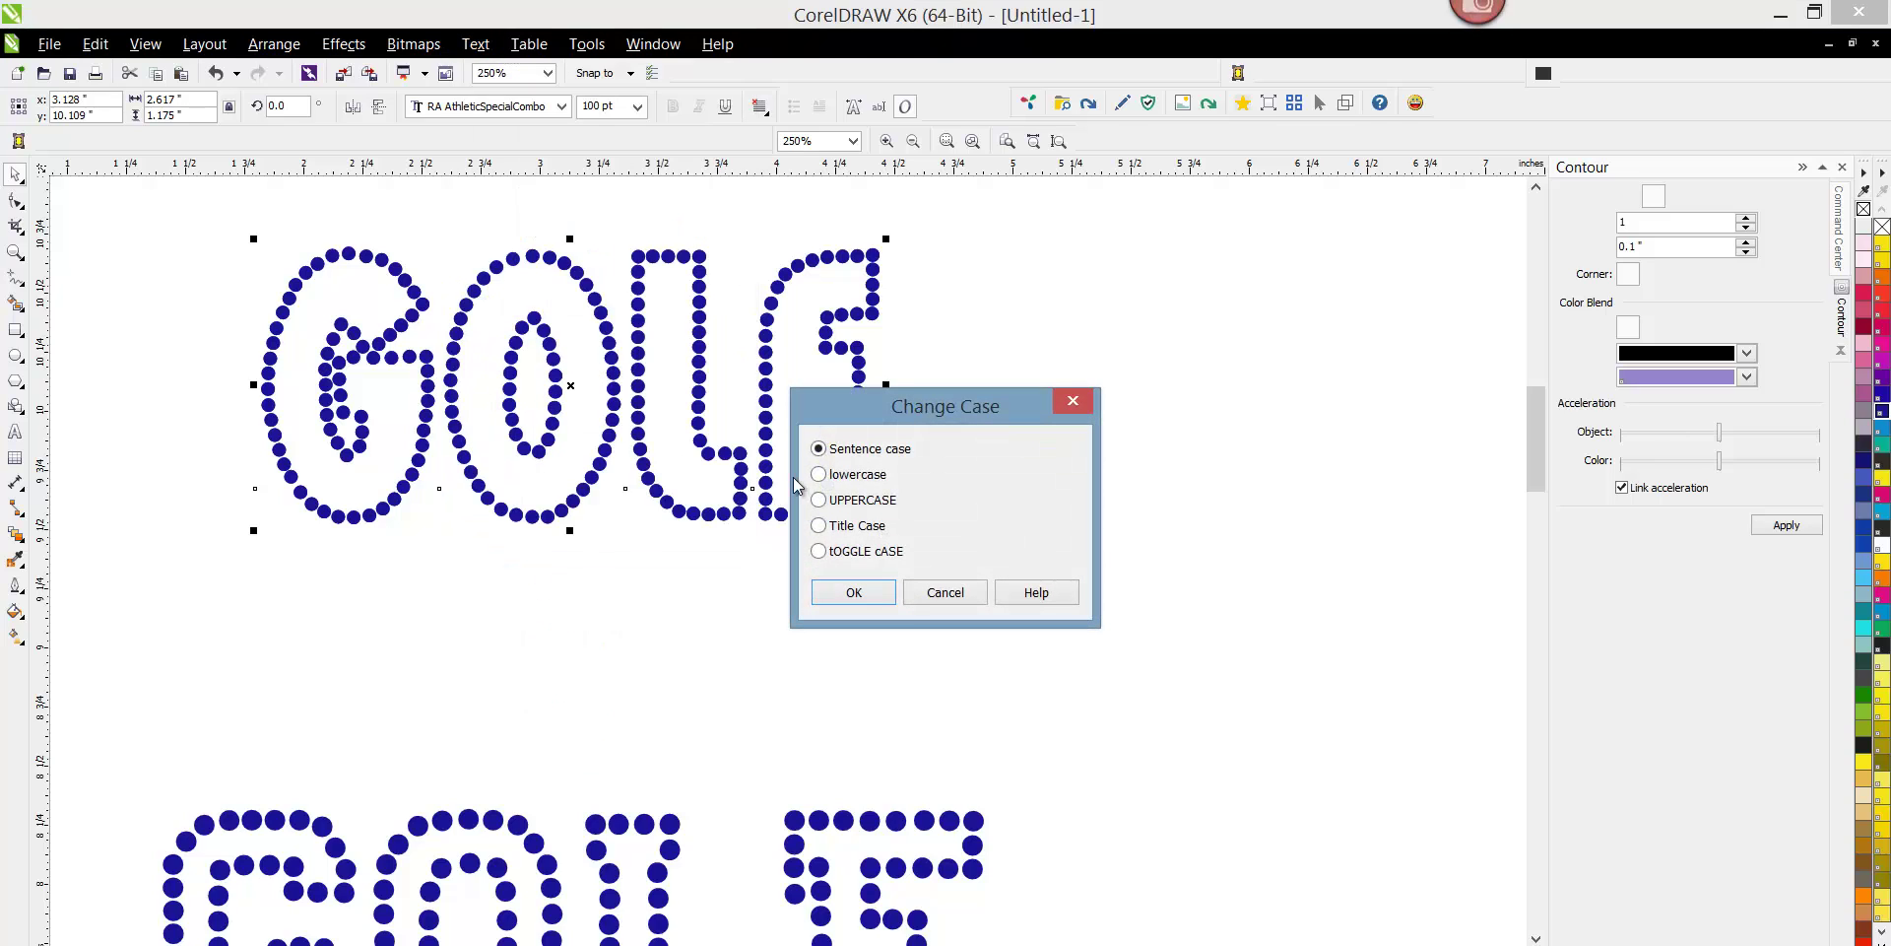
pyautogui.click(824, 477)
pyautogui.click(853, 592)
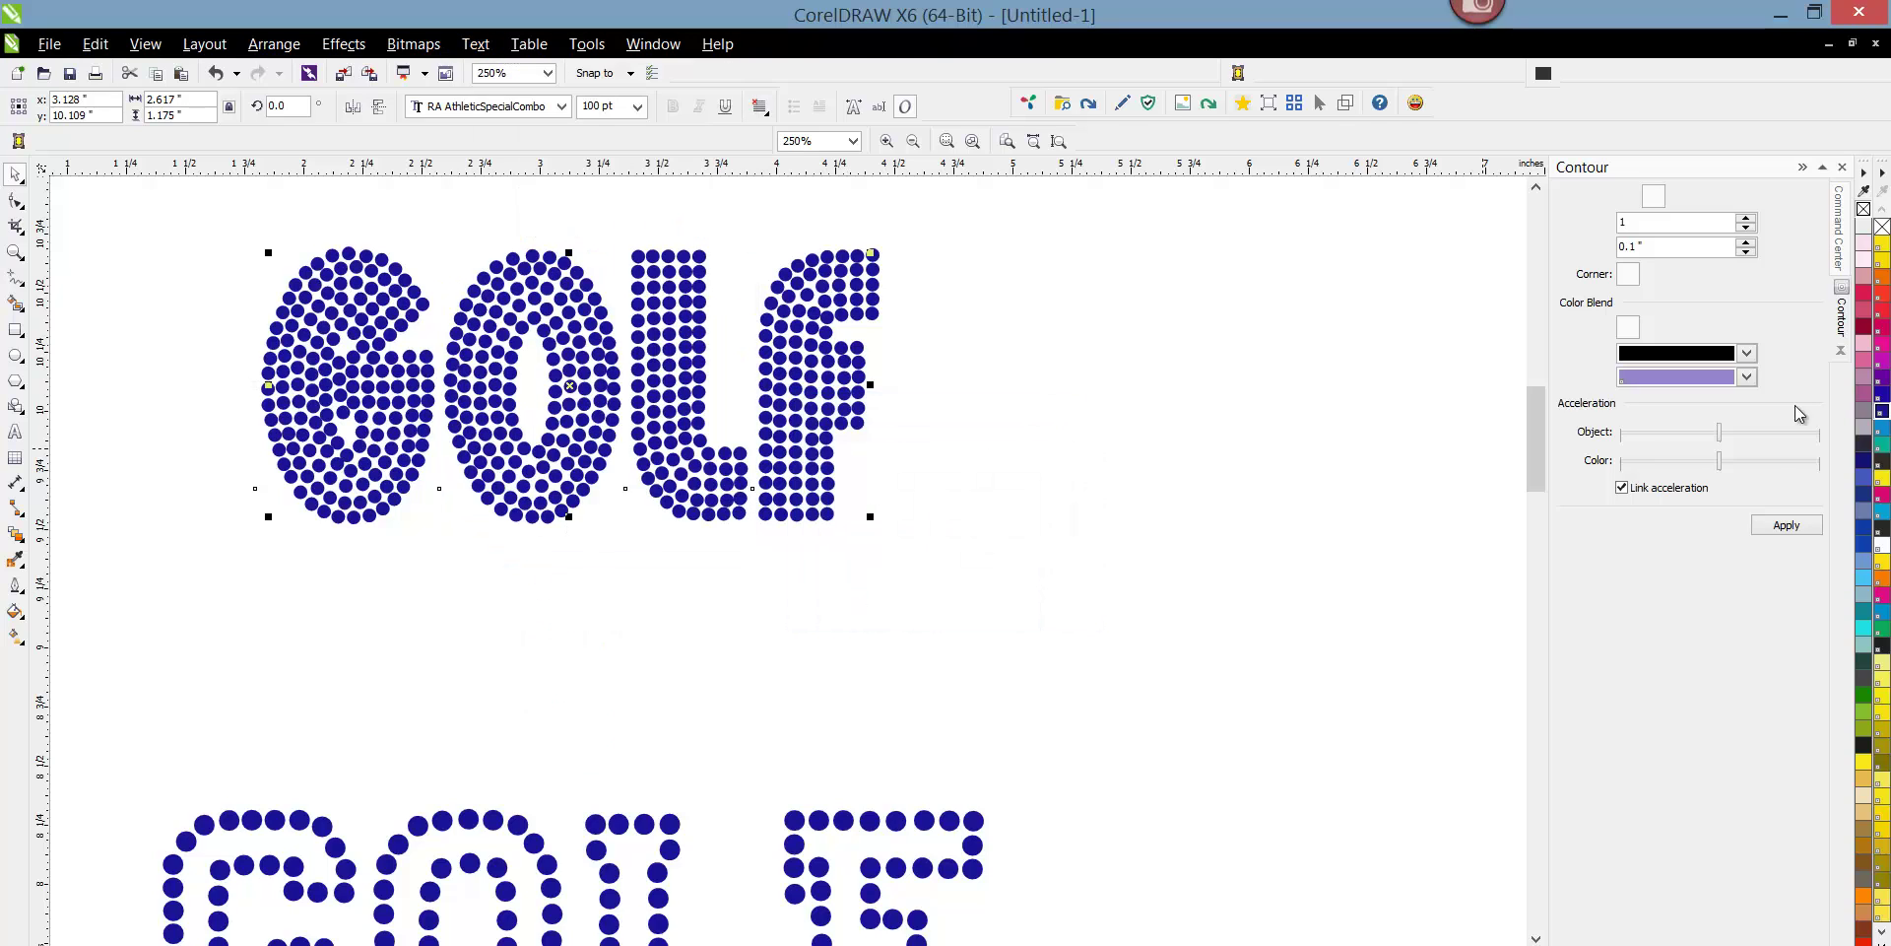
pyautogui.click(1881, 293)
pyautogui.click(1199, 375)
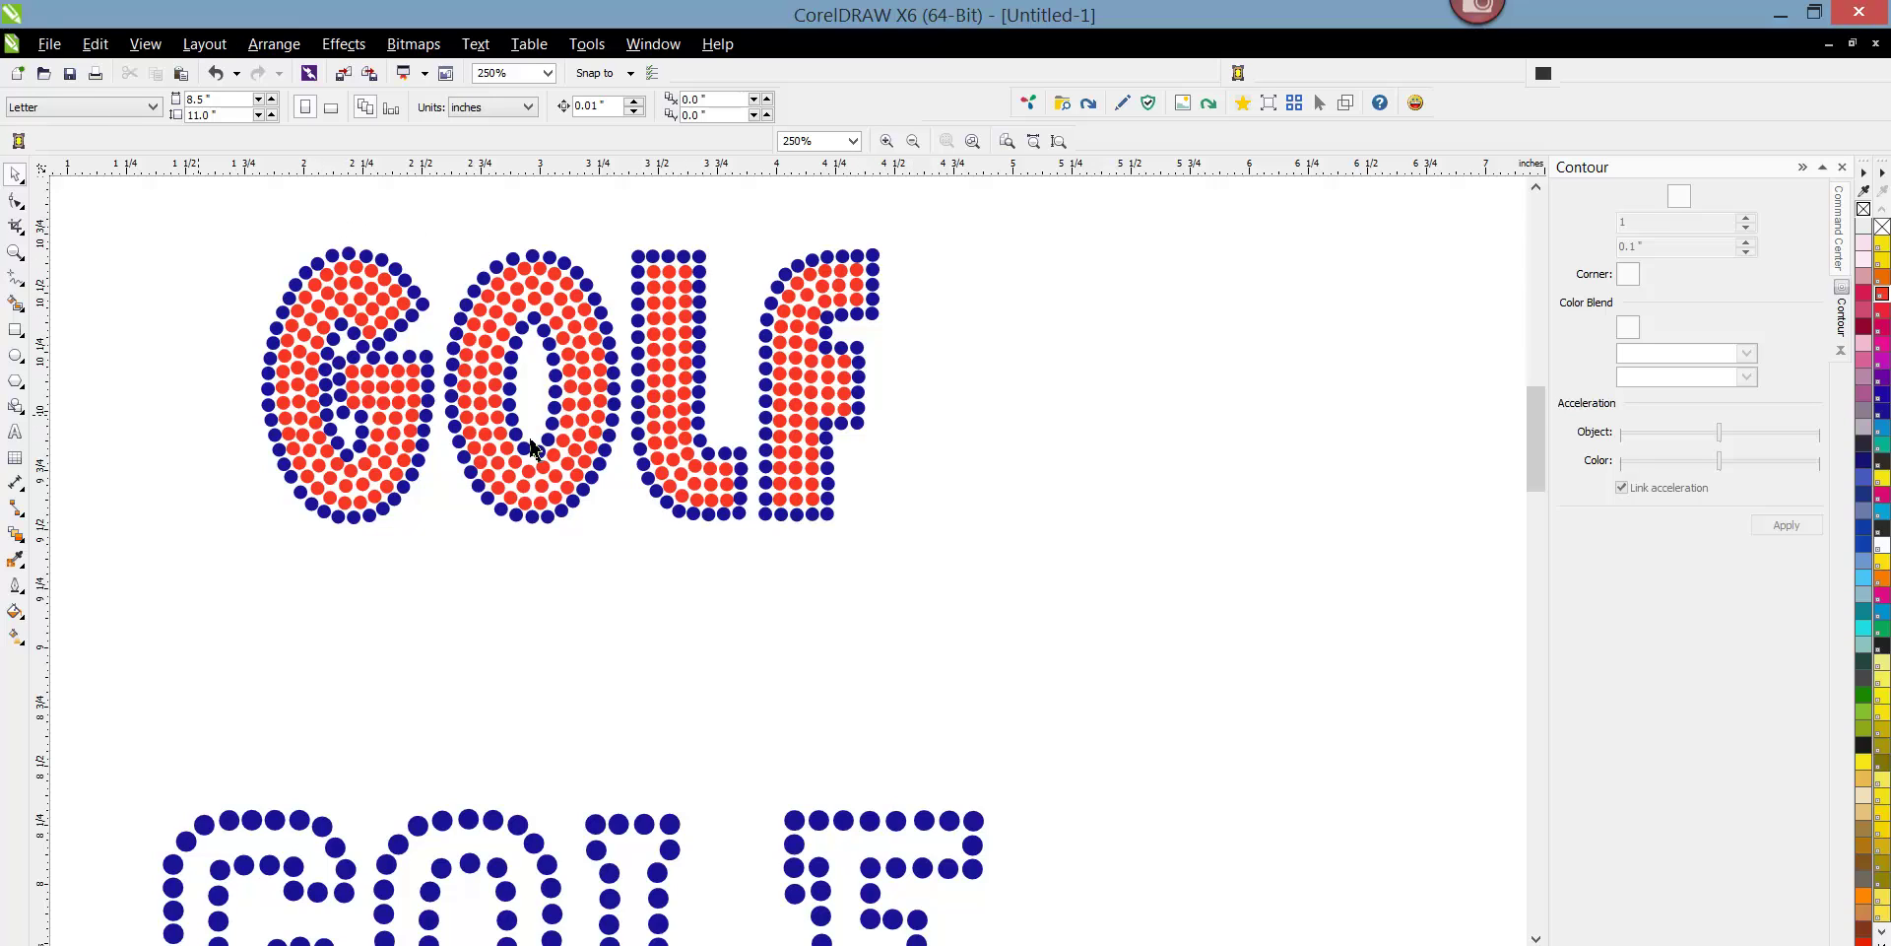
# Move the blue outlined GOLF text to the right of the red fill text and set its font size to 216 pt.
pyautogui.moveTo(200, 246); pyautogui.dragTo(1044, 628)
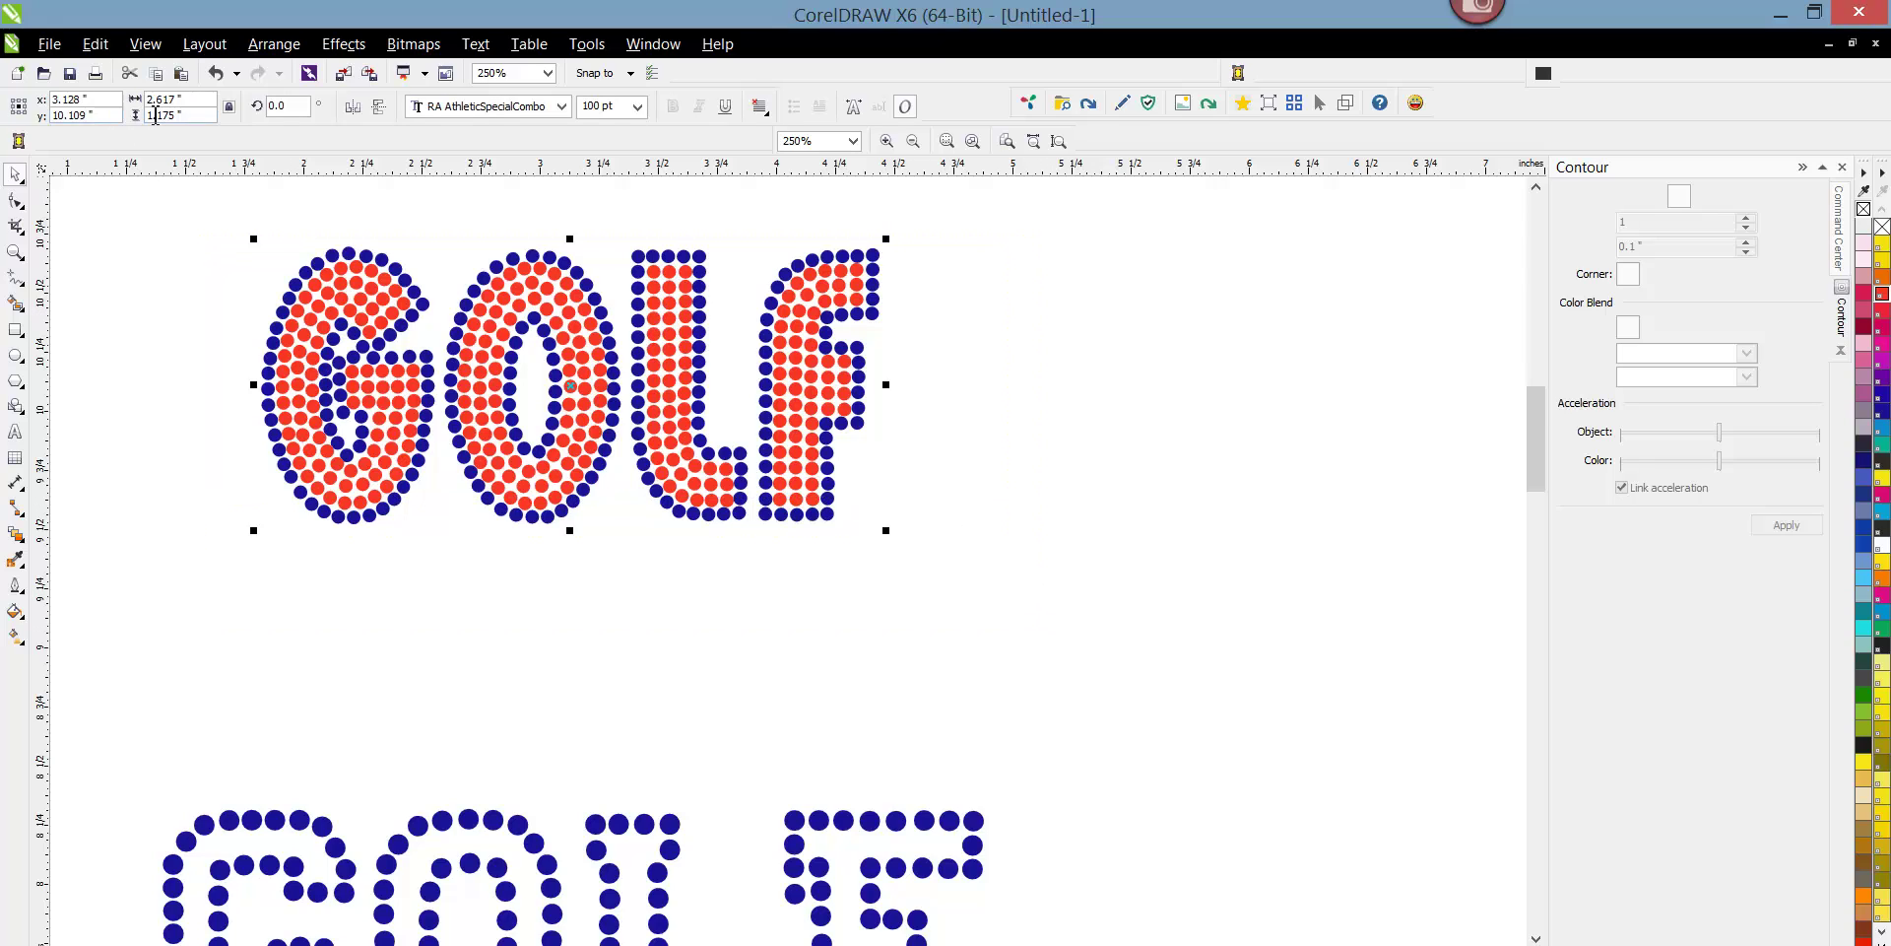
pyautogui.click(219, 271)
pyautogui.scroll(-1, 428, 241)
pyautogui.scroll(-1, 423, 240)
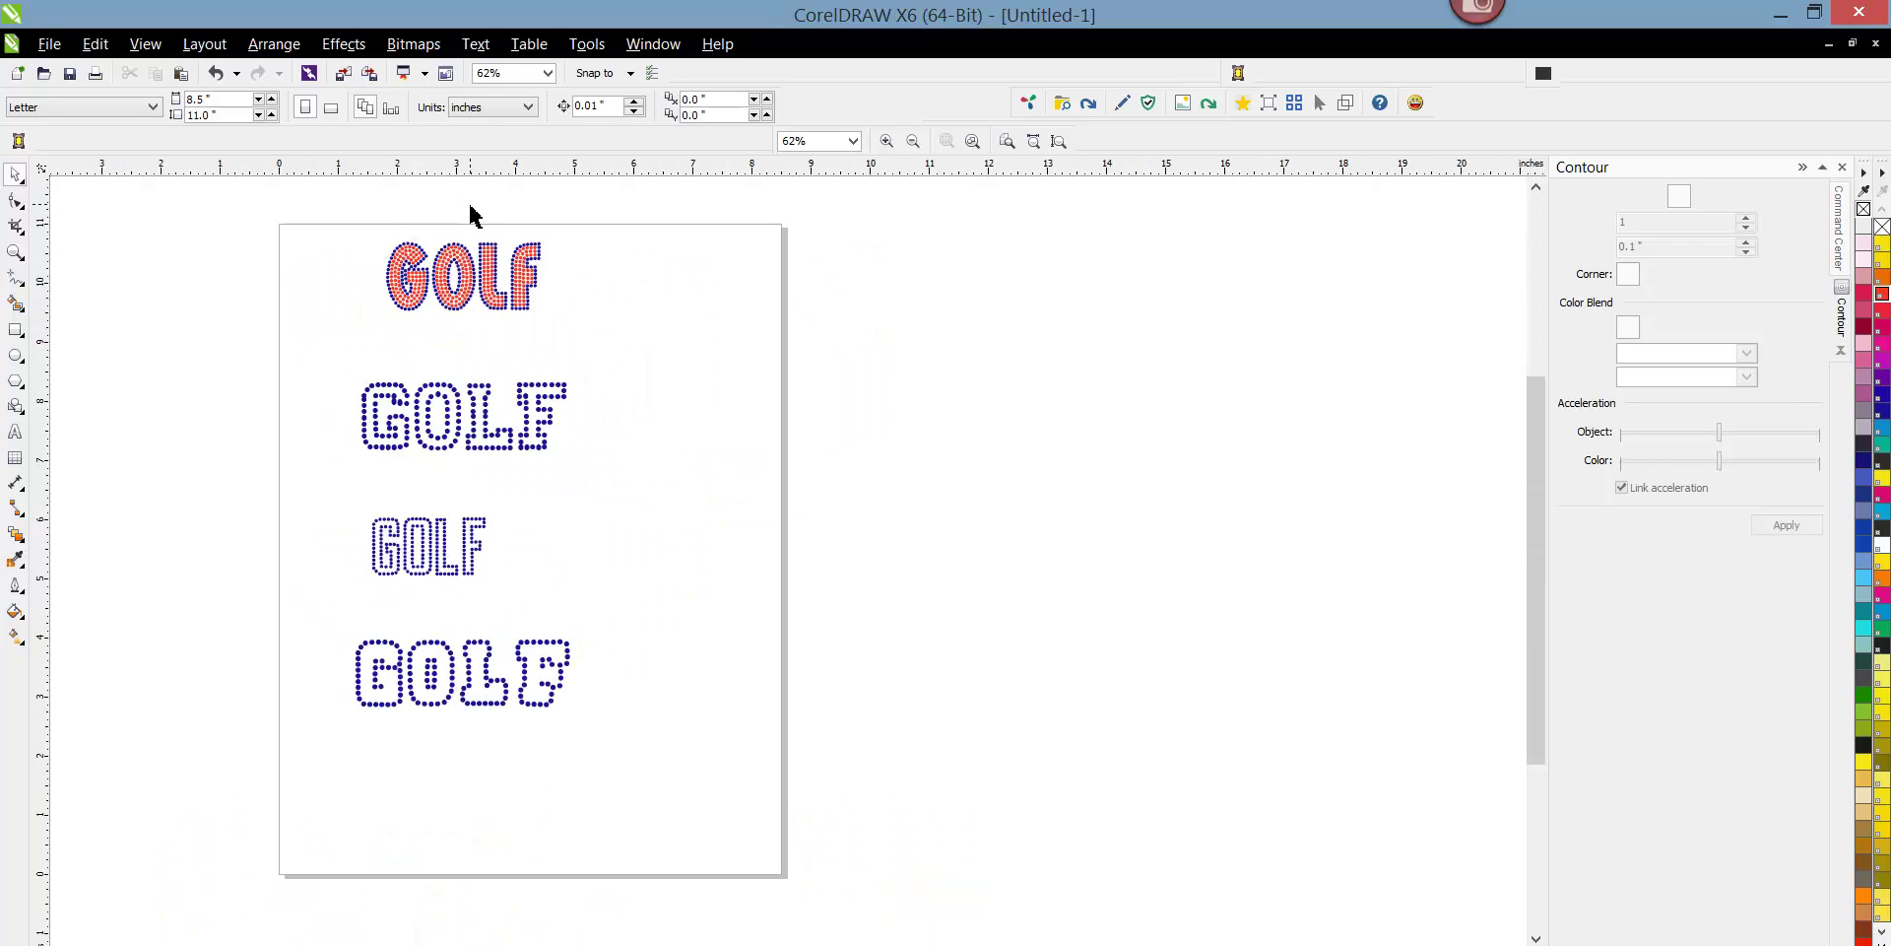
pyautogui.scroll(1, 472, 211)
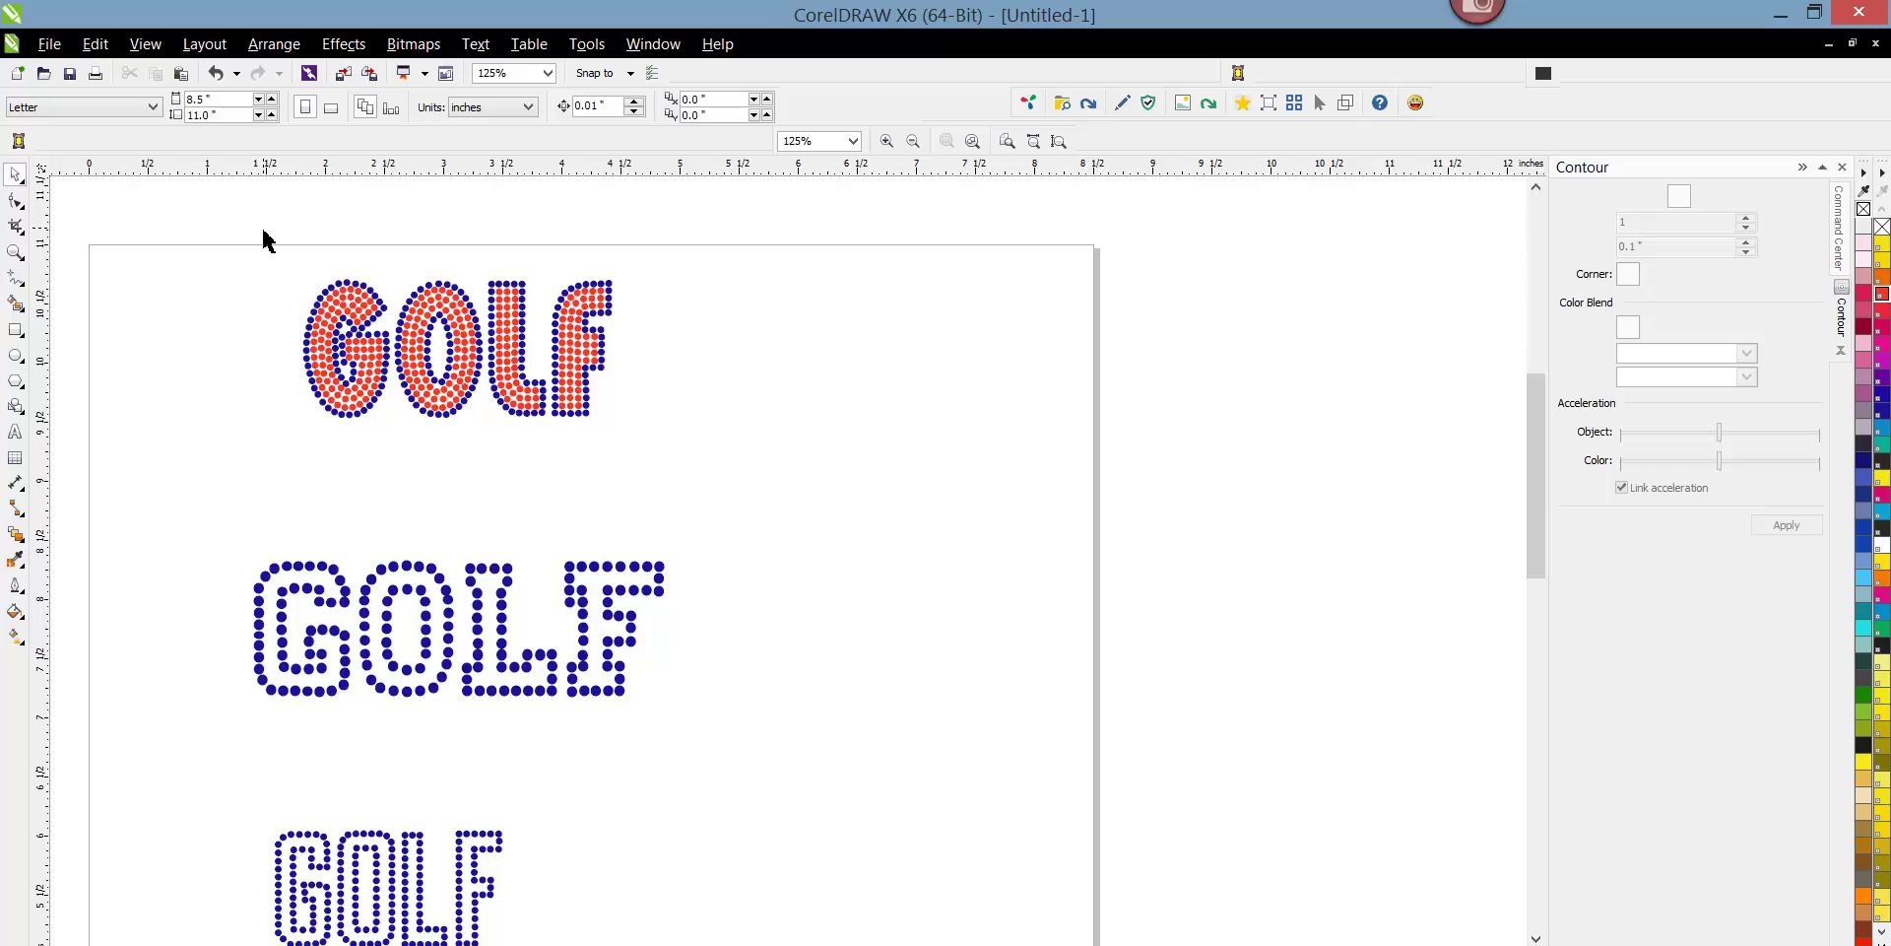
pyautogui.click(337, 292)
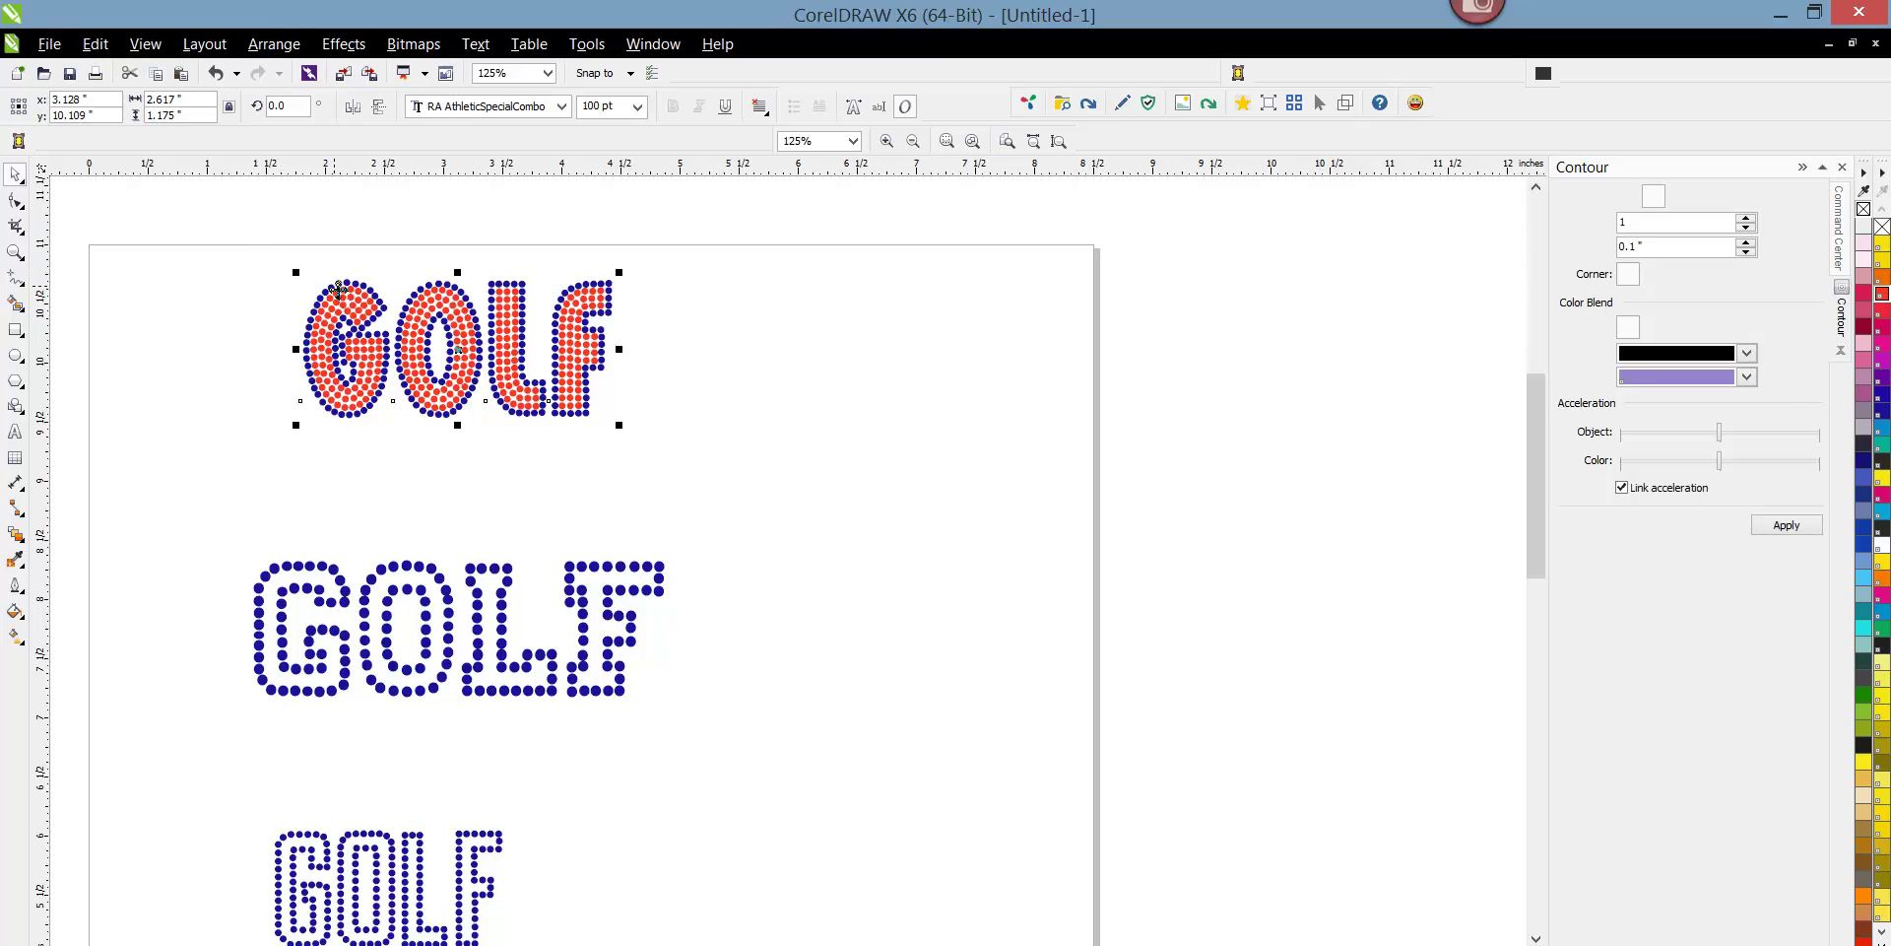
pyautogui.moveTo(338, 288); pyautogui.dragTo(748, 294)
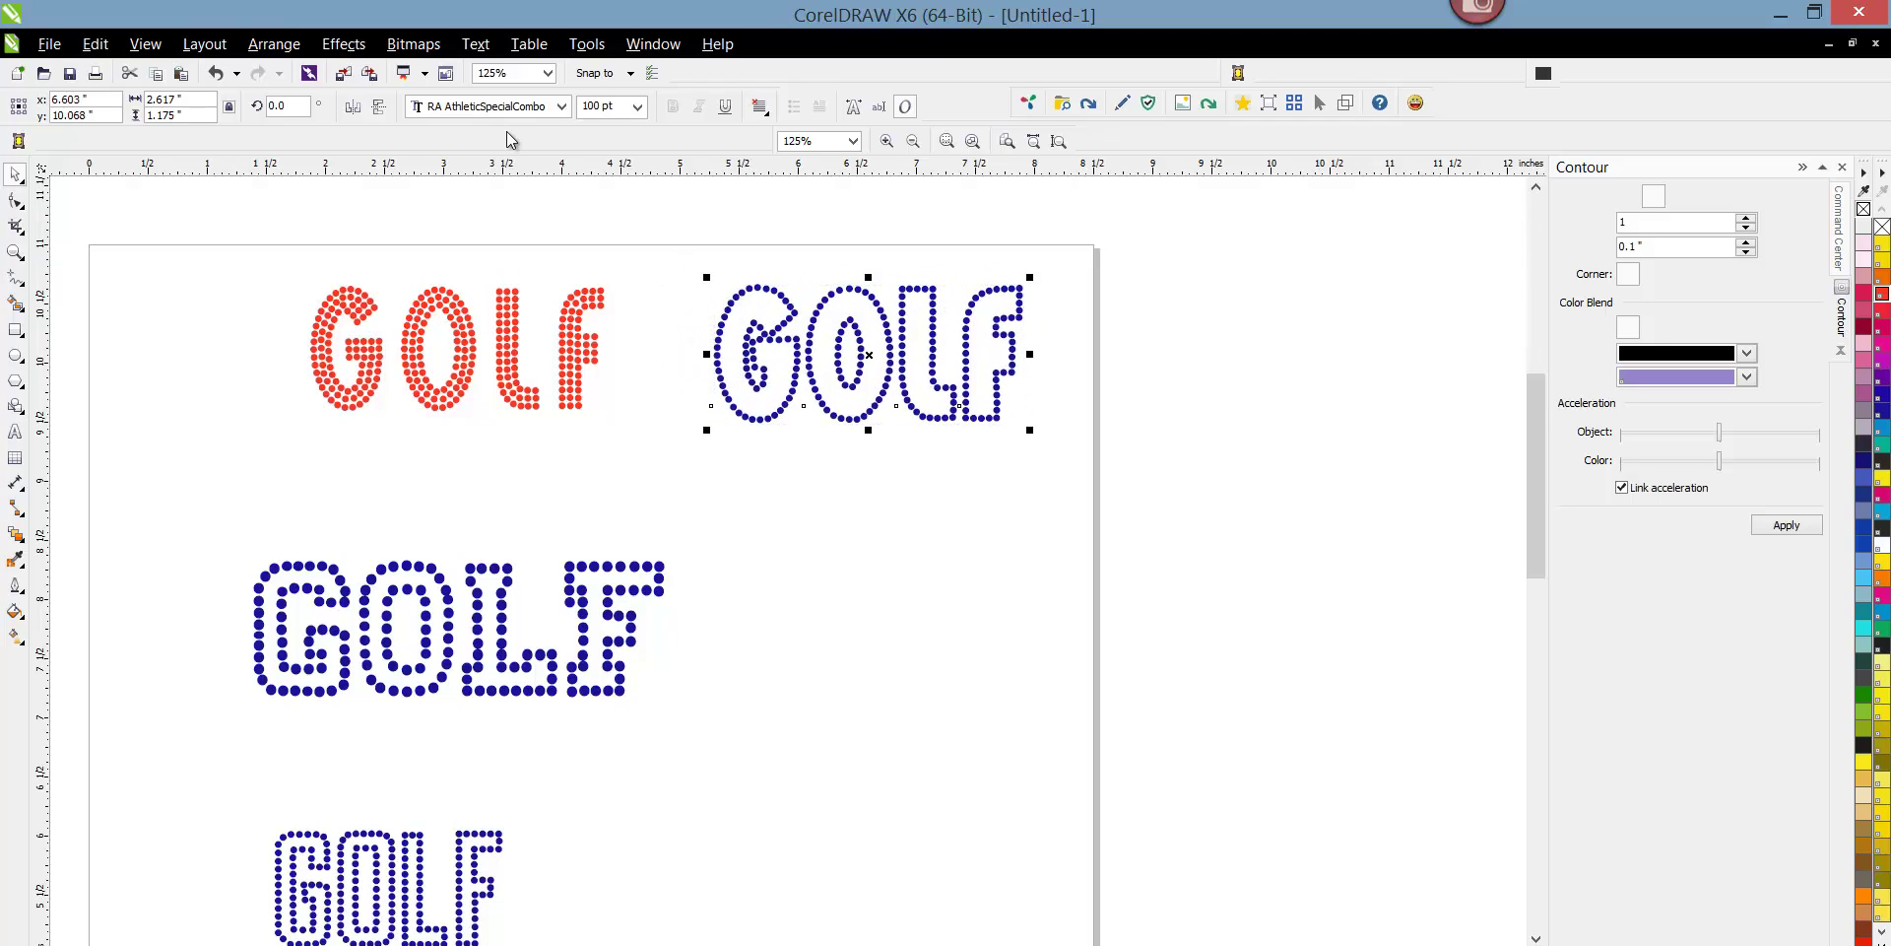
pyautogui.click(625, 111)
pyautogui.press('Return')
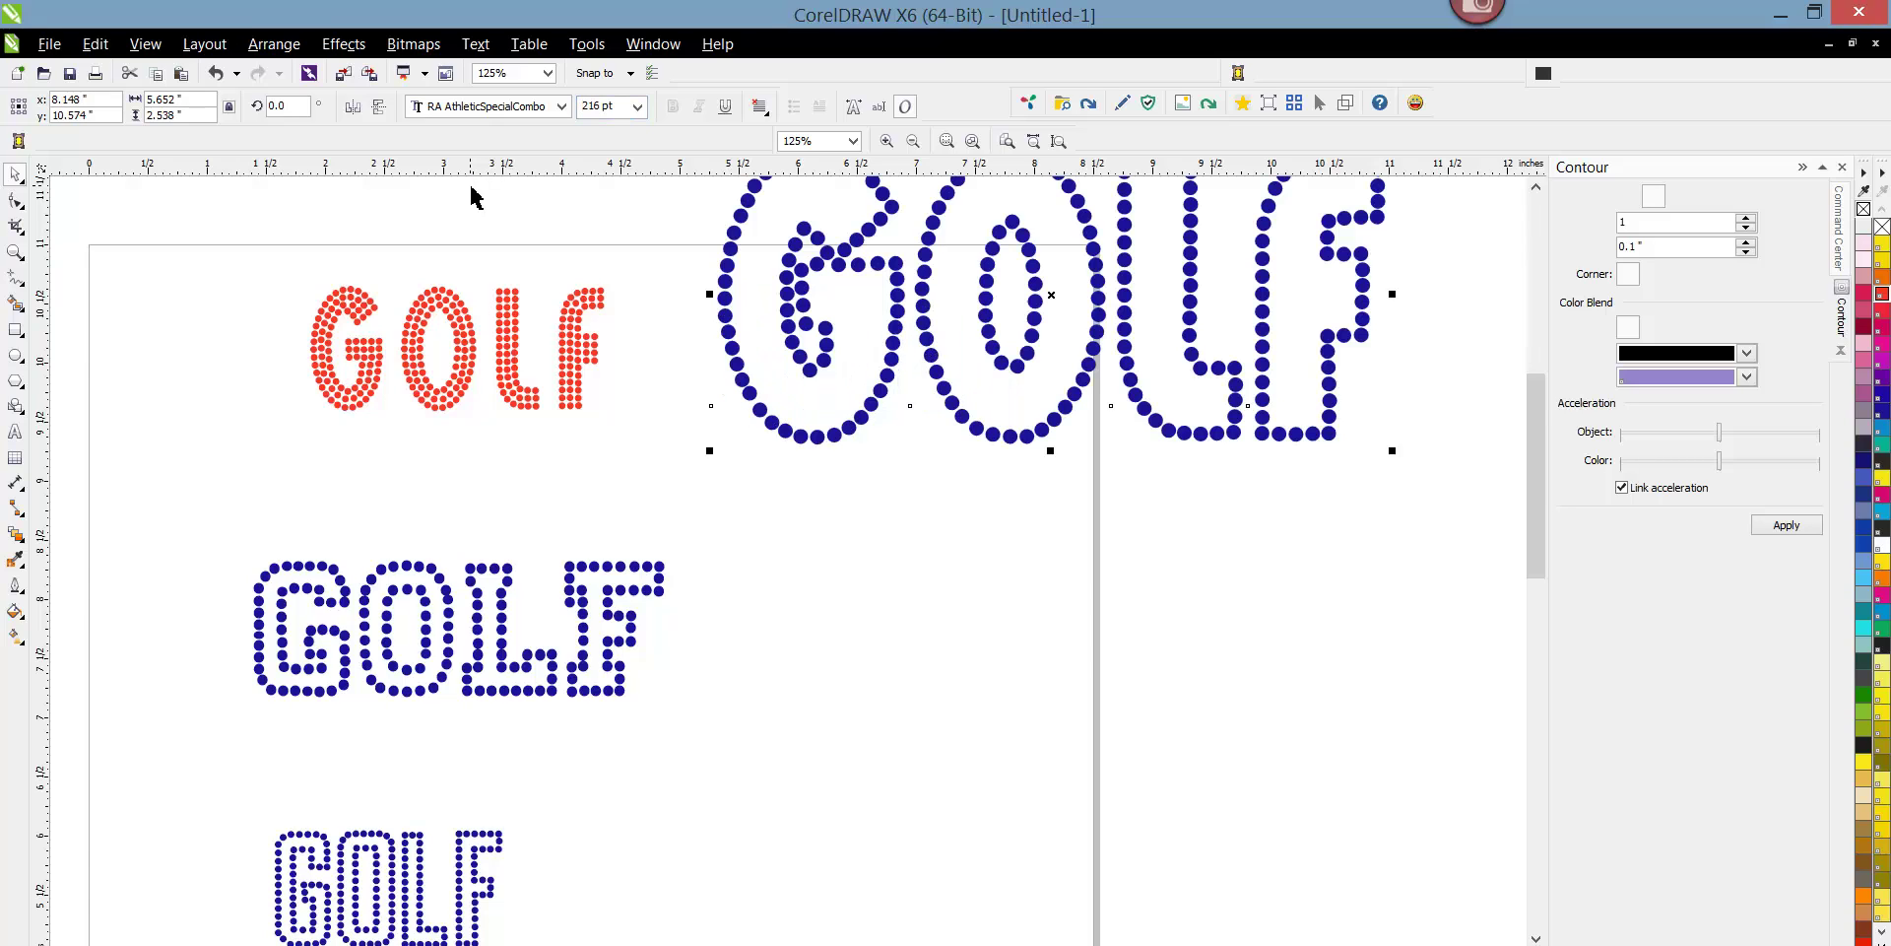
# Move the red GOLF text up and left, and set its font size to 216 pt.
pyautogui.click(508, 316)
pyautogui.moveTo(508, 316); pyautogui.dragTo(469, 214)
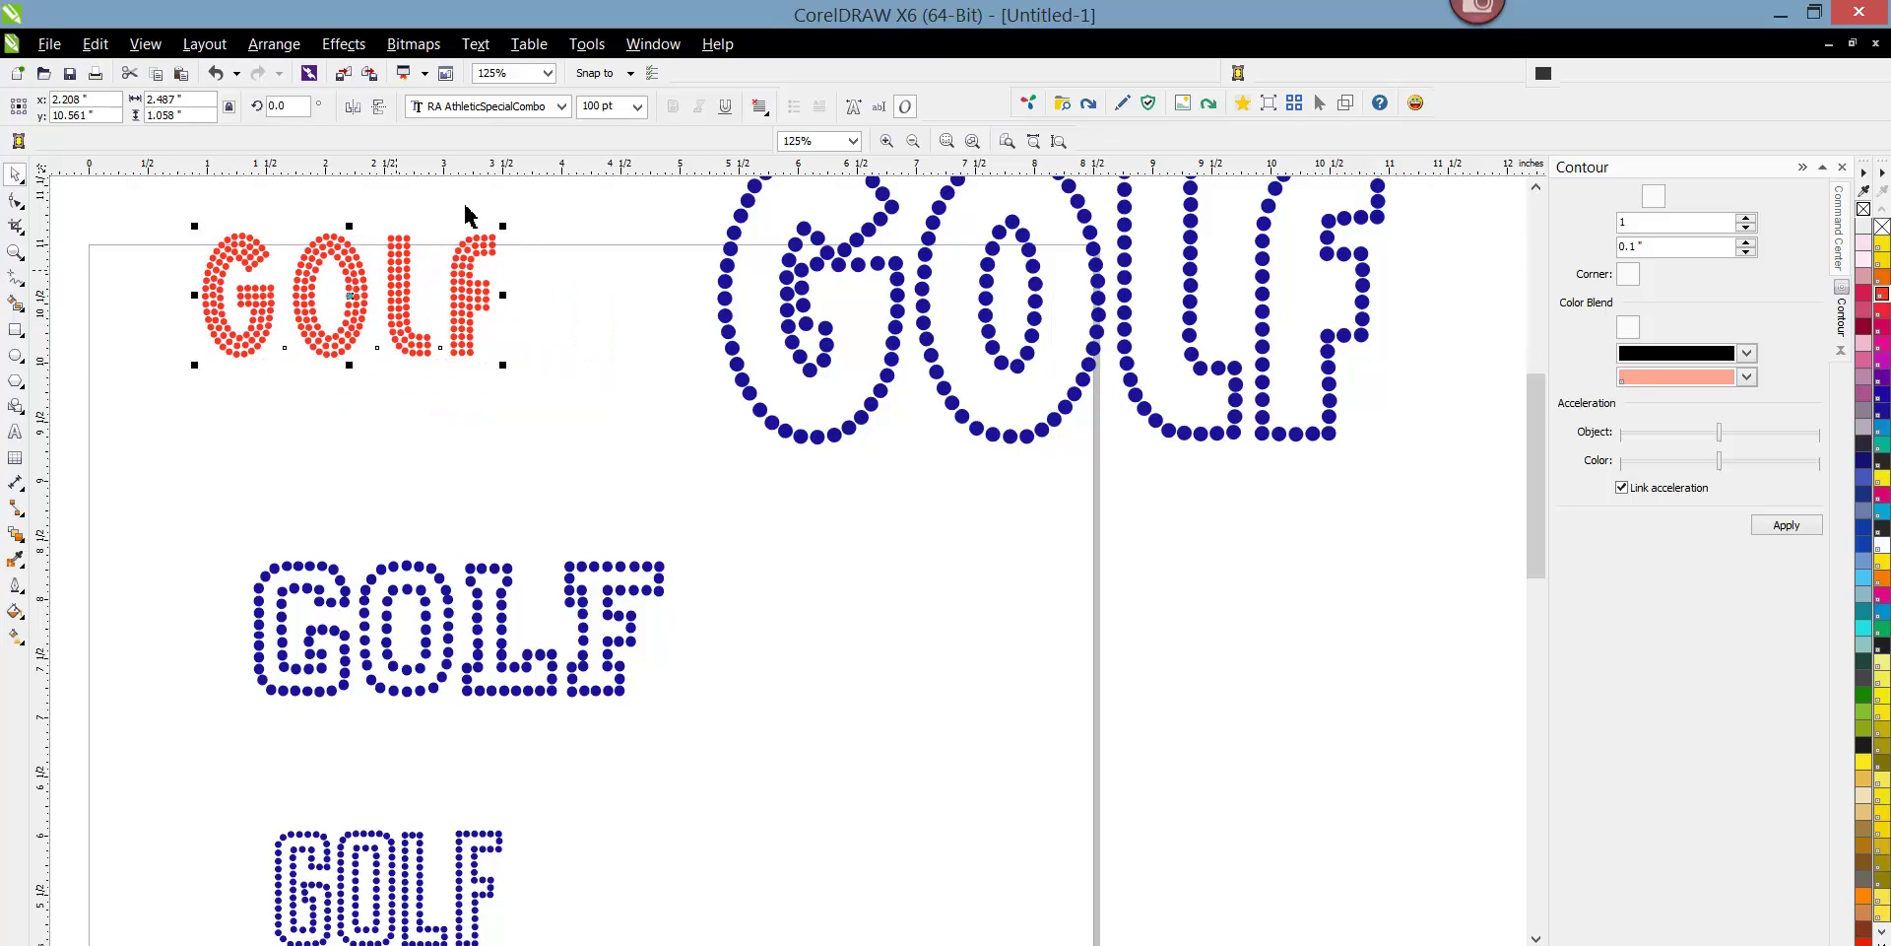
pyautogui.moveTo(613, 108); pyautogui.dragTo(461, 108)
pyautogui.write('216t')
pyautogui.press('Return')
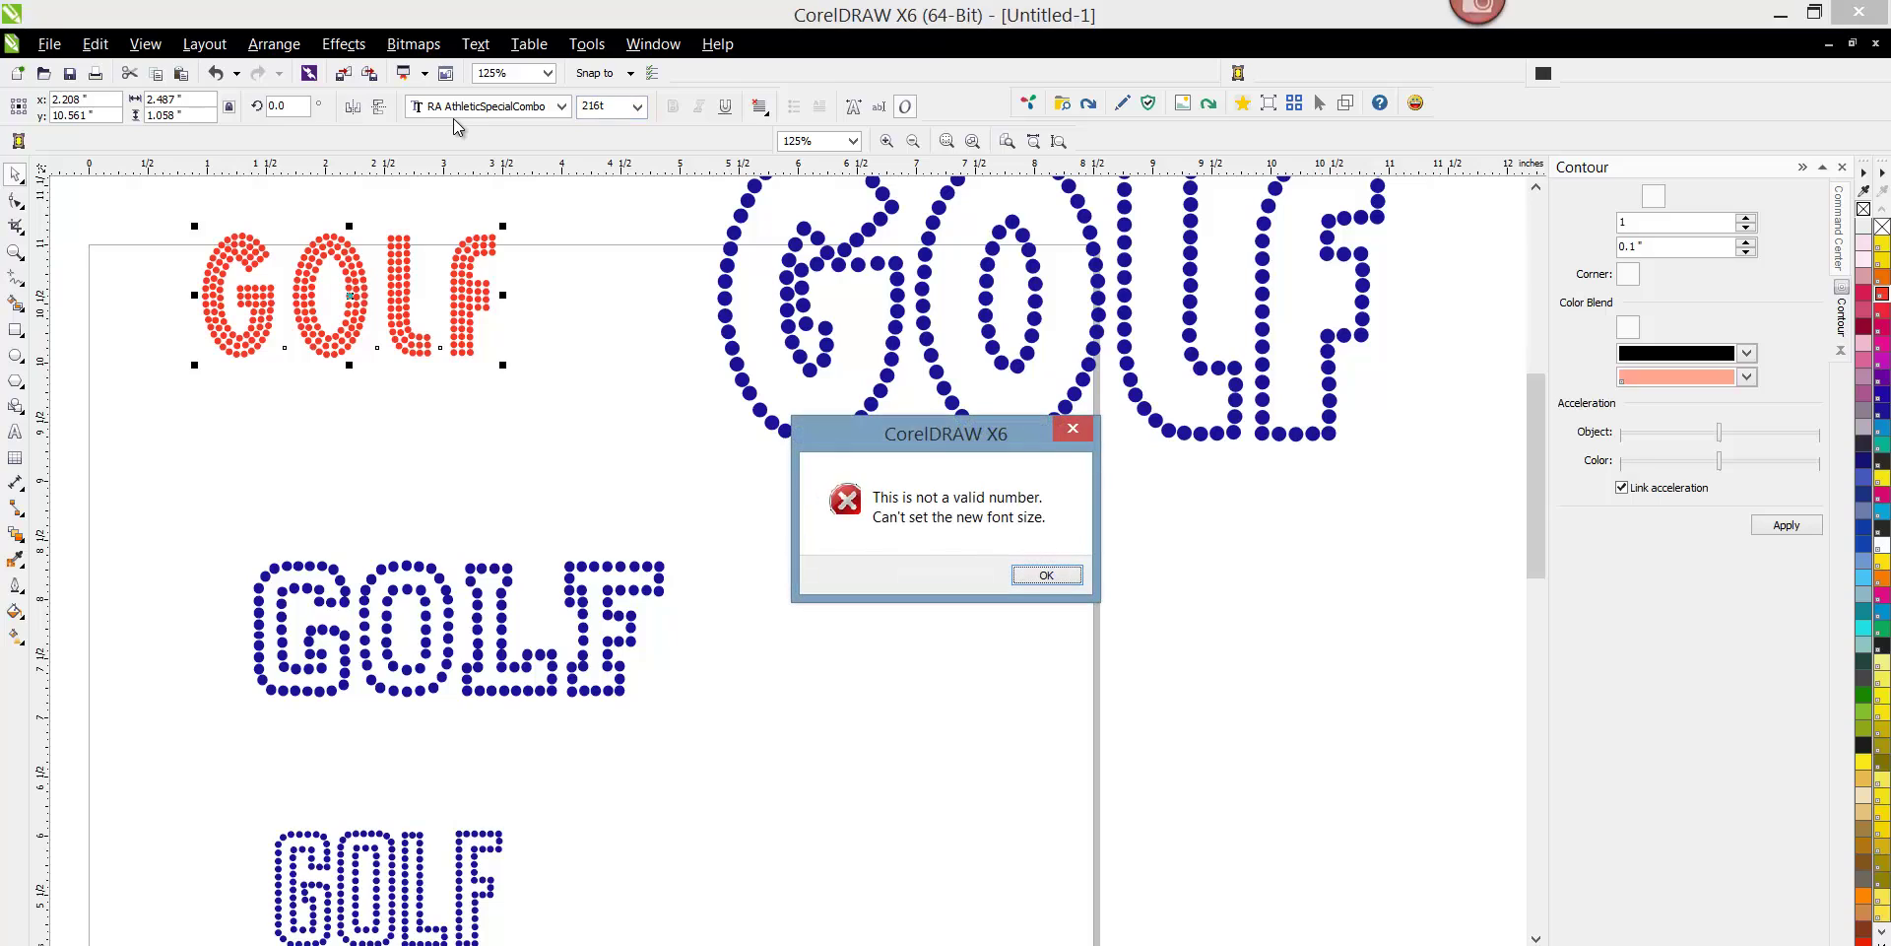
pyautogui.click(1060, 576)
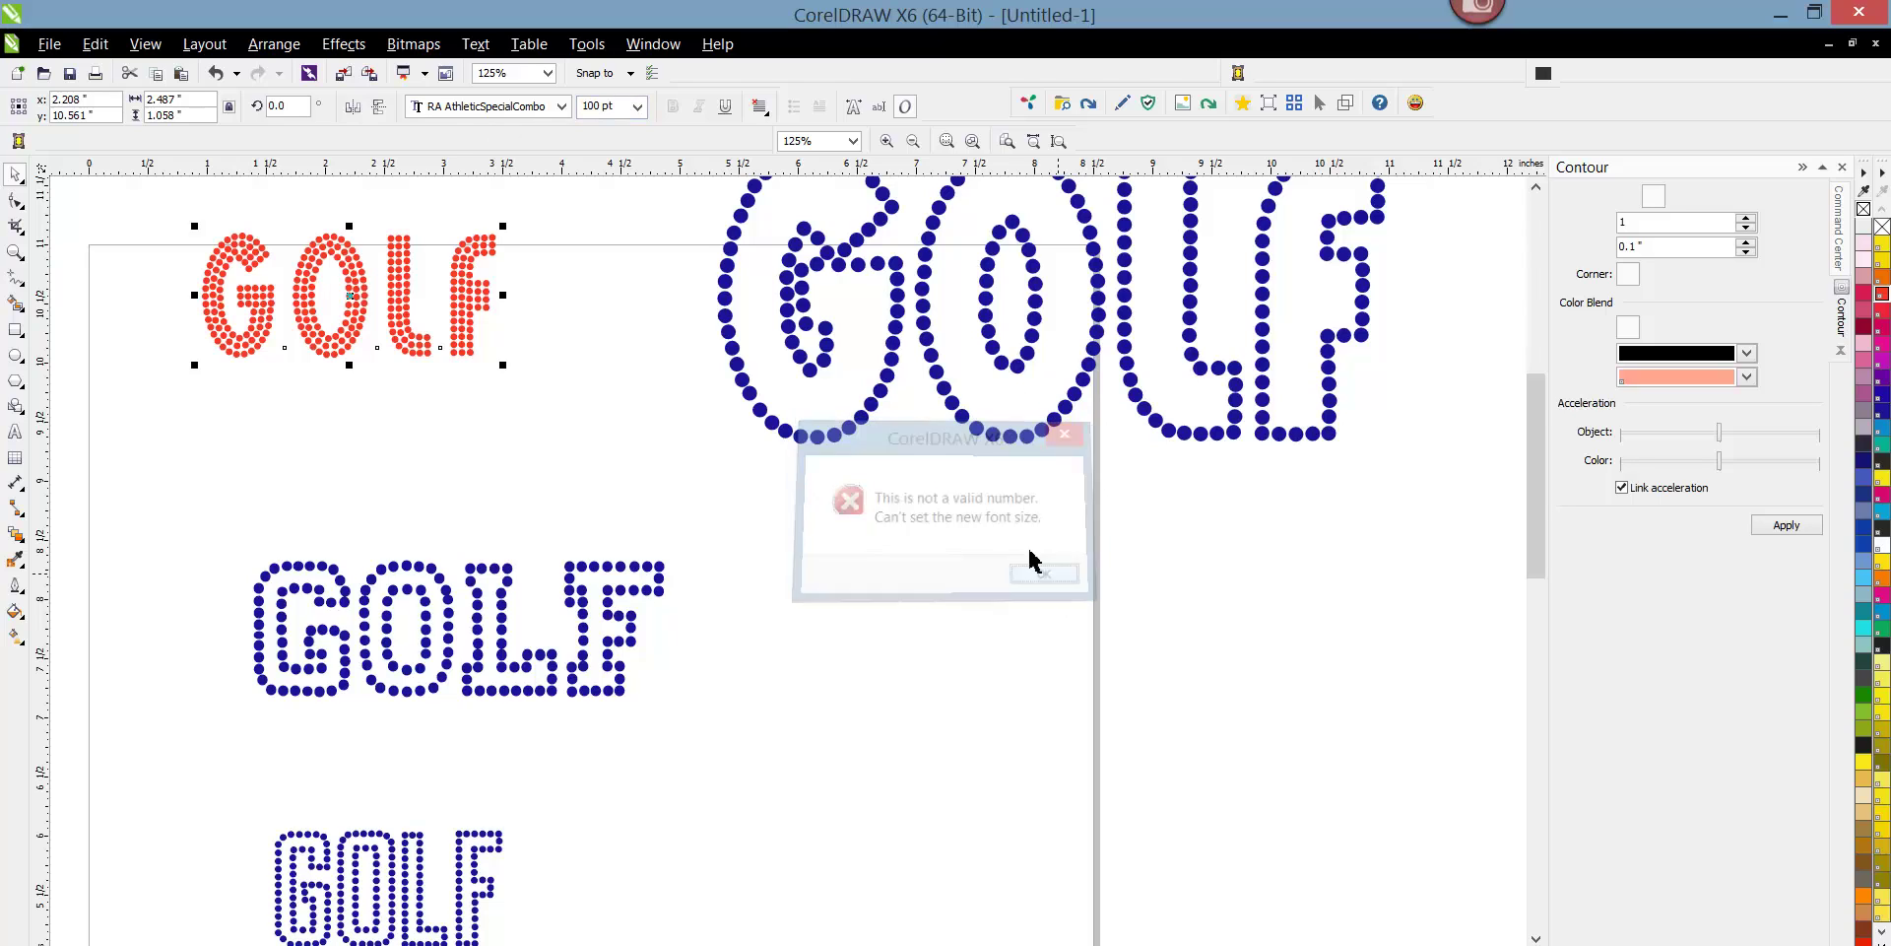
pyautogui.tripleClick(618, 109)
pyautogui.write('216')
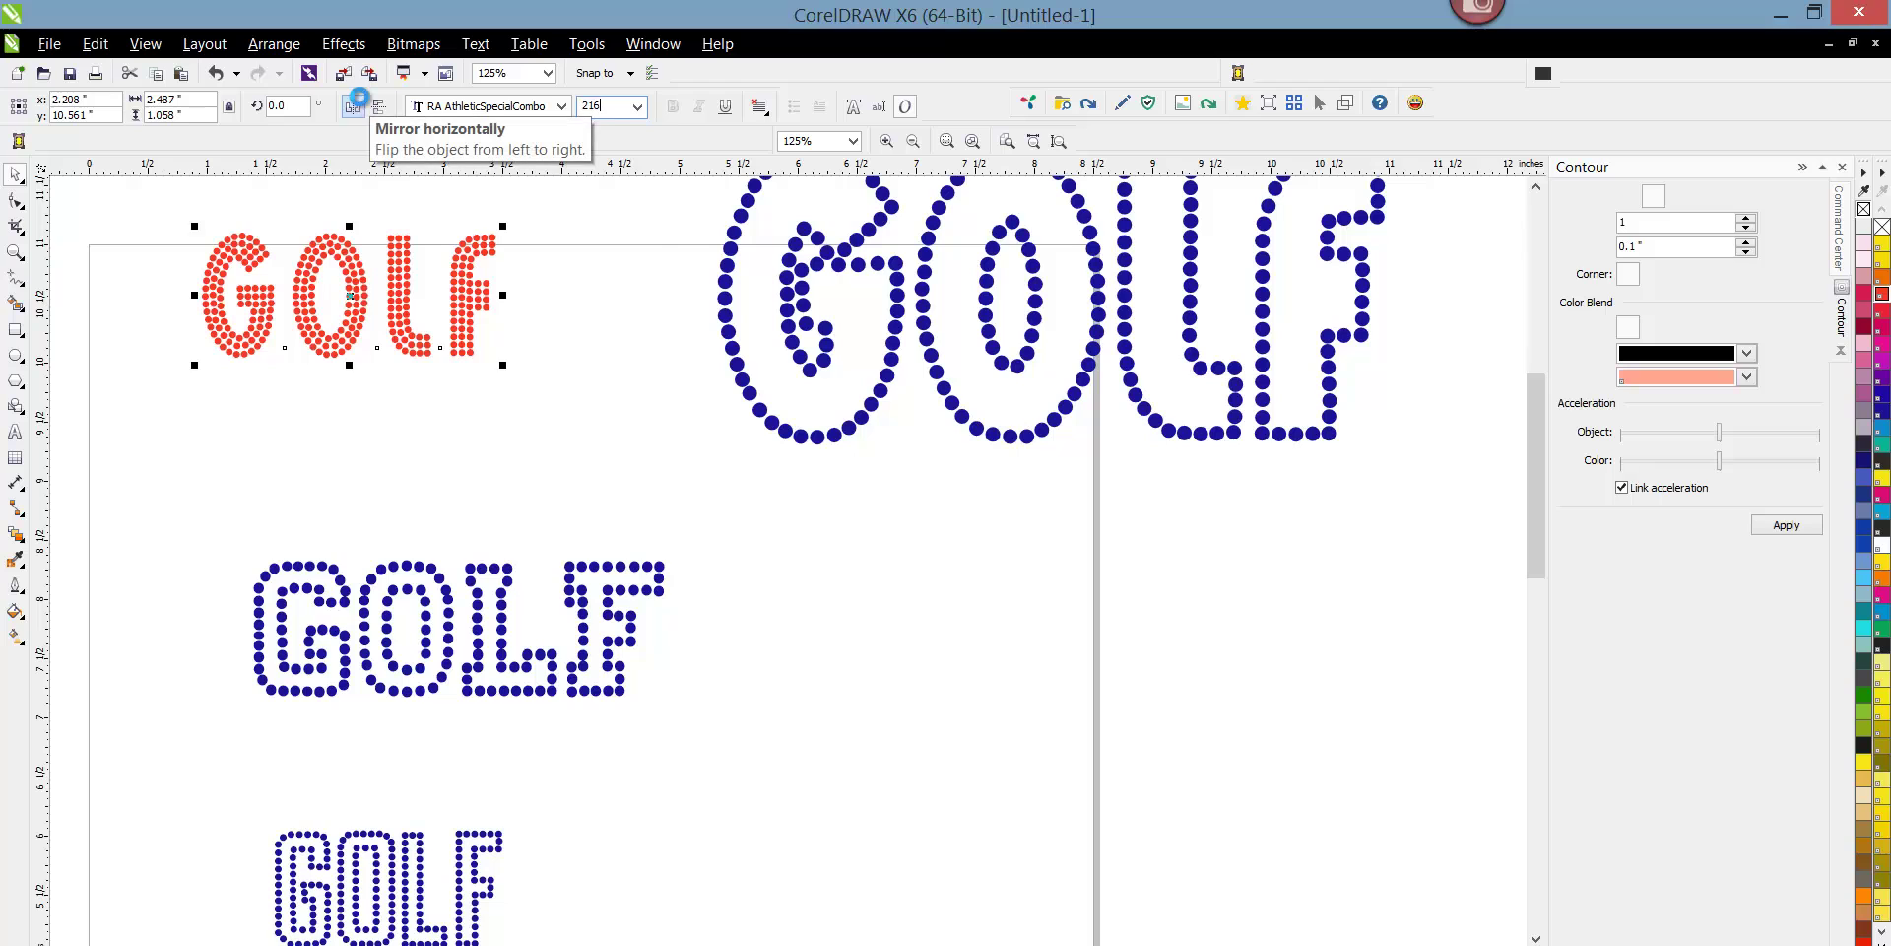
pyautogui.press('Return')
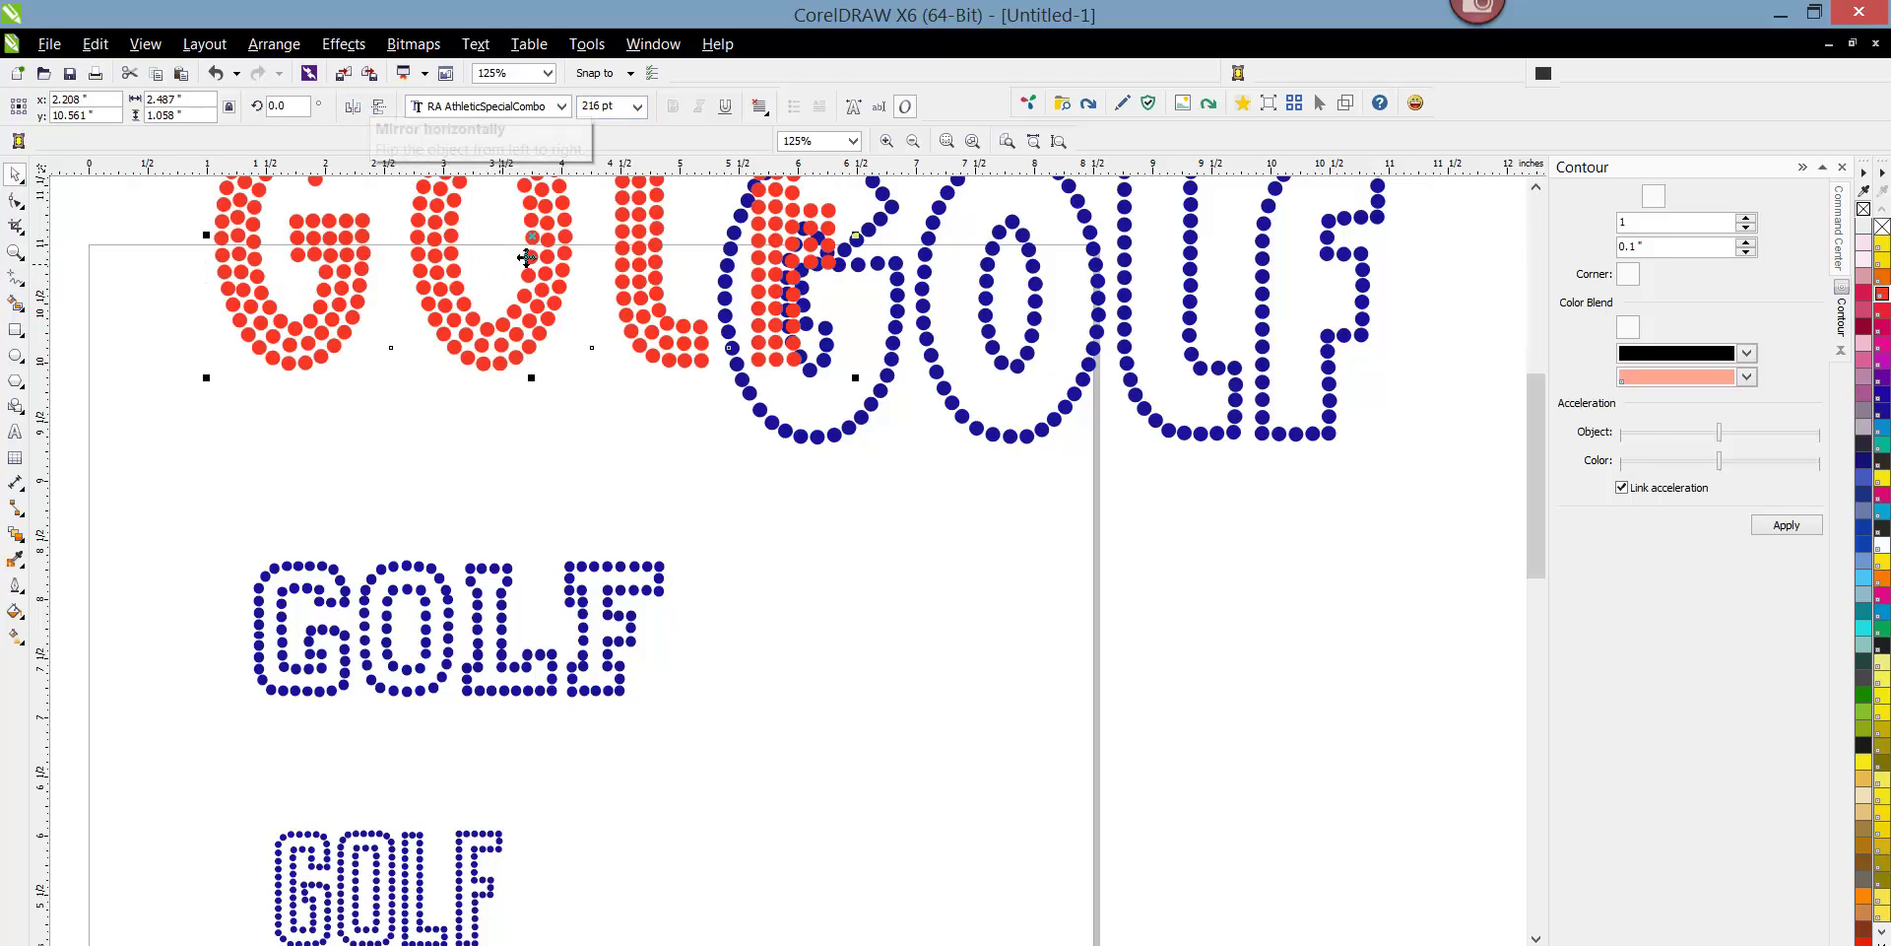
# Move the enlarged red GOLF text left until it sits clear of the large blue outlined text.
pyautogui.moveTo(647, 270); pyautogui.dragTo(490, 304)
pyautogui.scroll(-2, 633, 305)
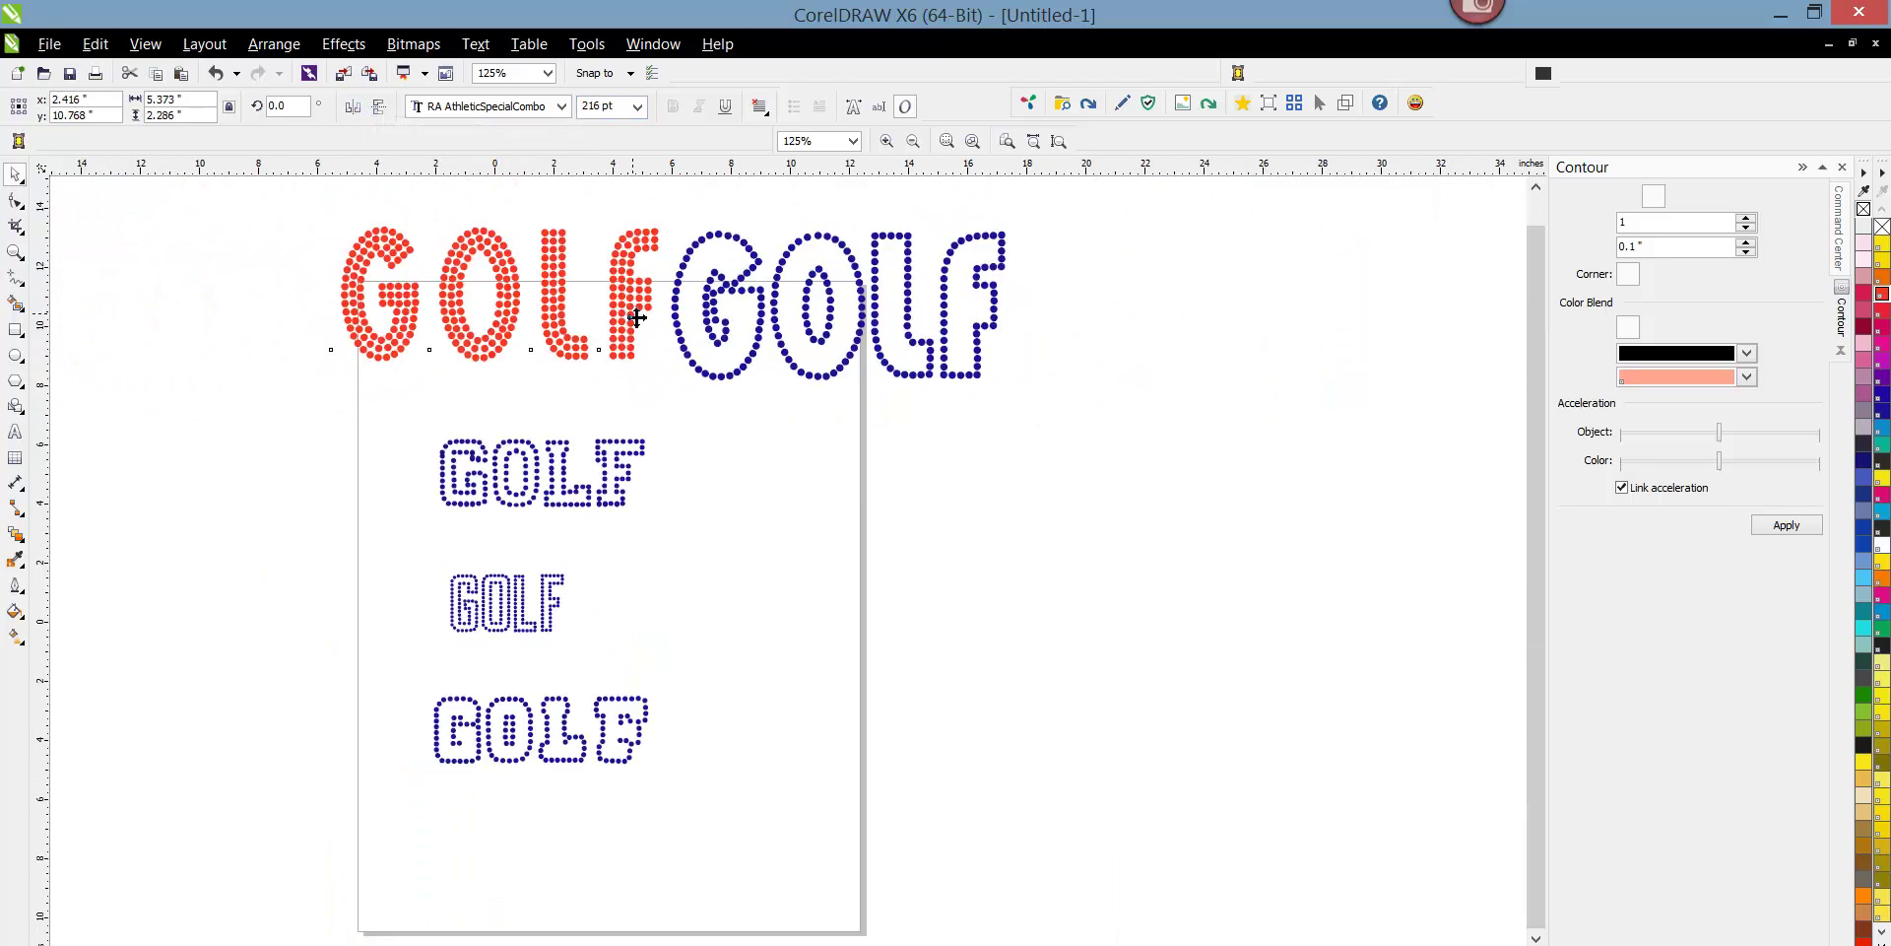
pyautogui.scroll(1, 602, 274)
pyautogui.moveTo(603, 274); pyautogui.dragTo(571, 277)
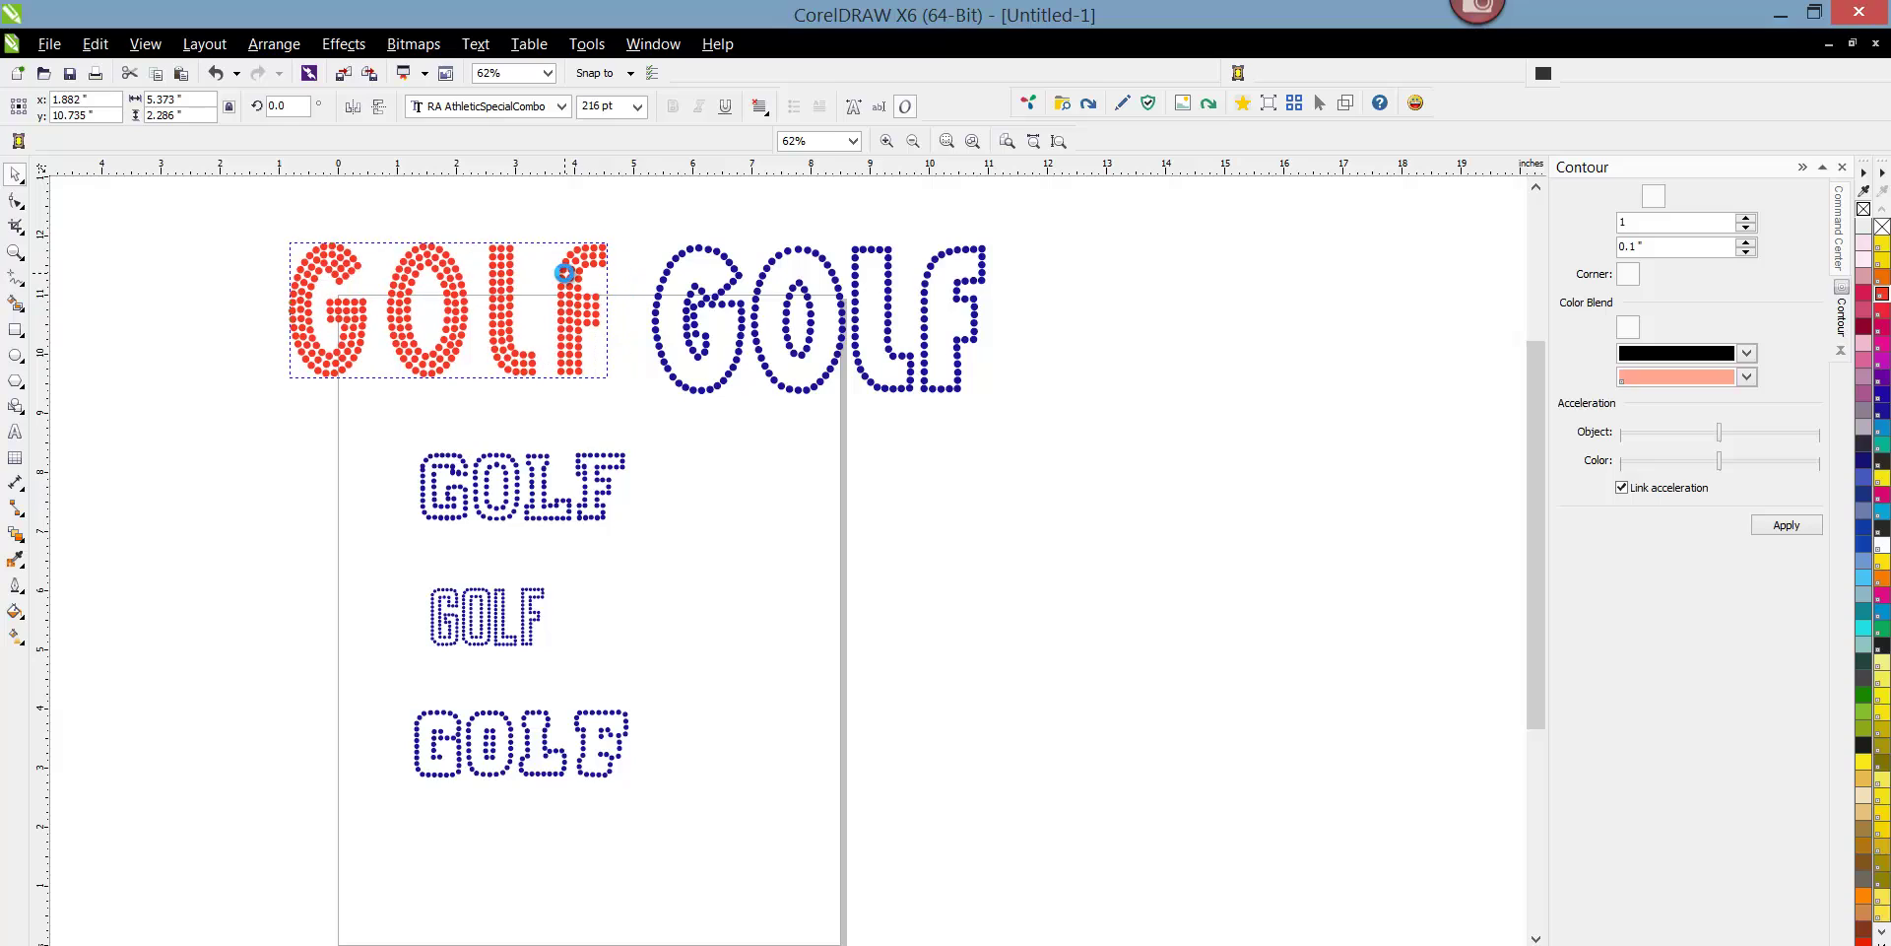
# Convert the red GOLF text to curves and ungroup all of its objects.
pyautogui.click(276, 44)
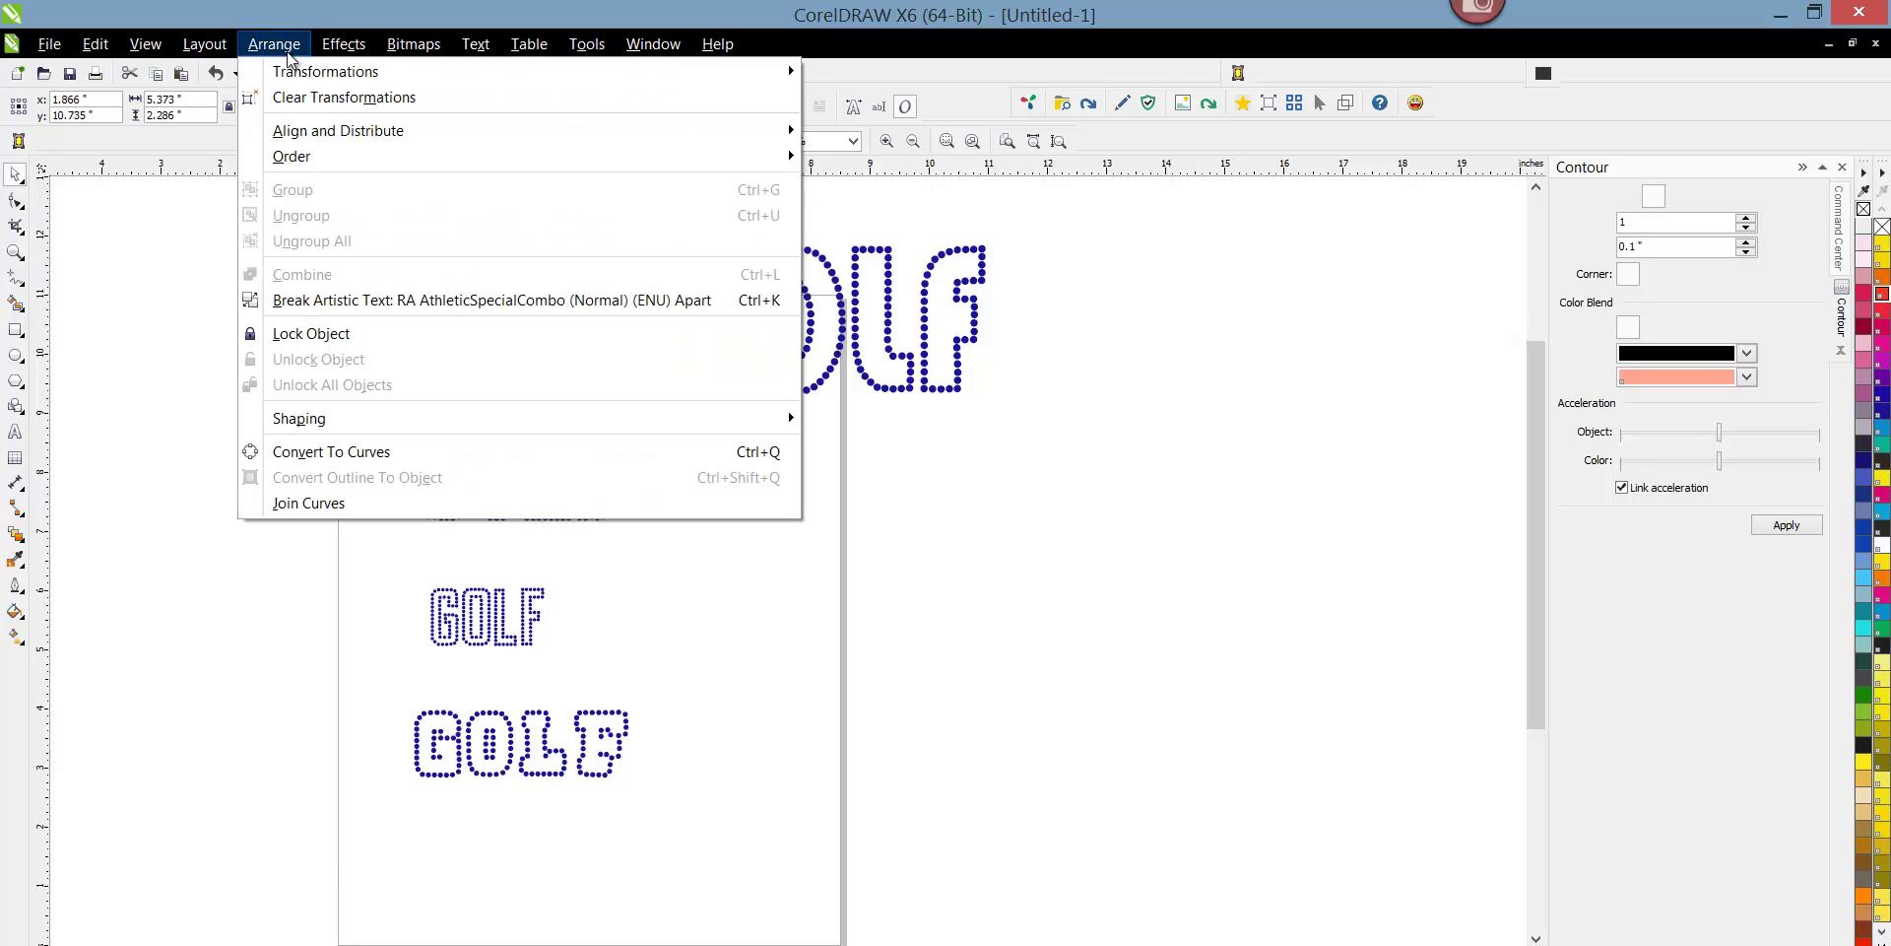
pyautogui.click(293, 451)
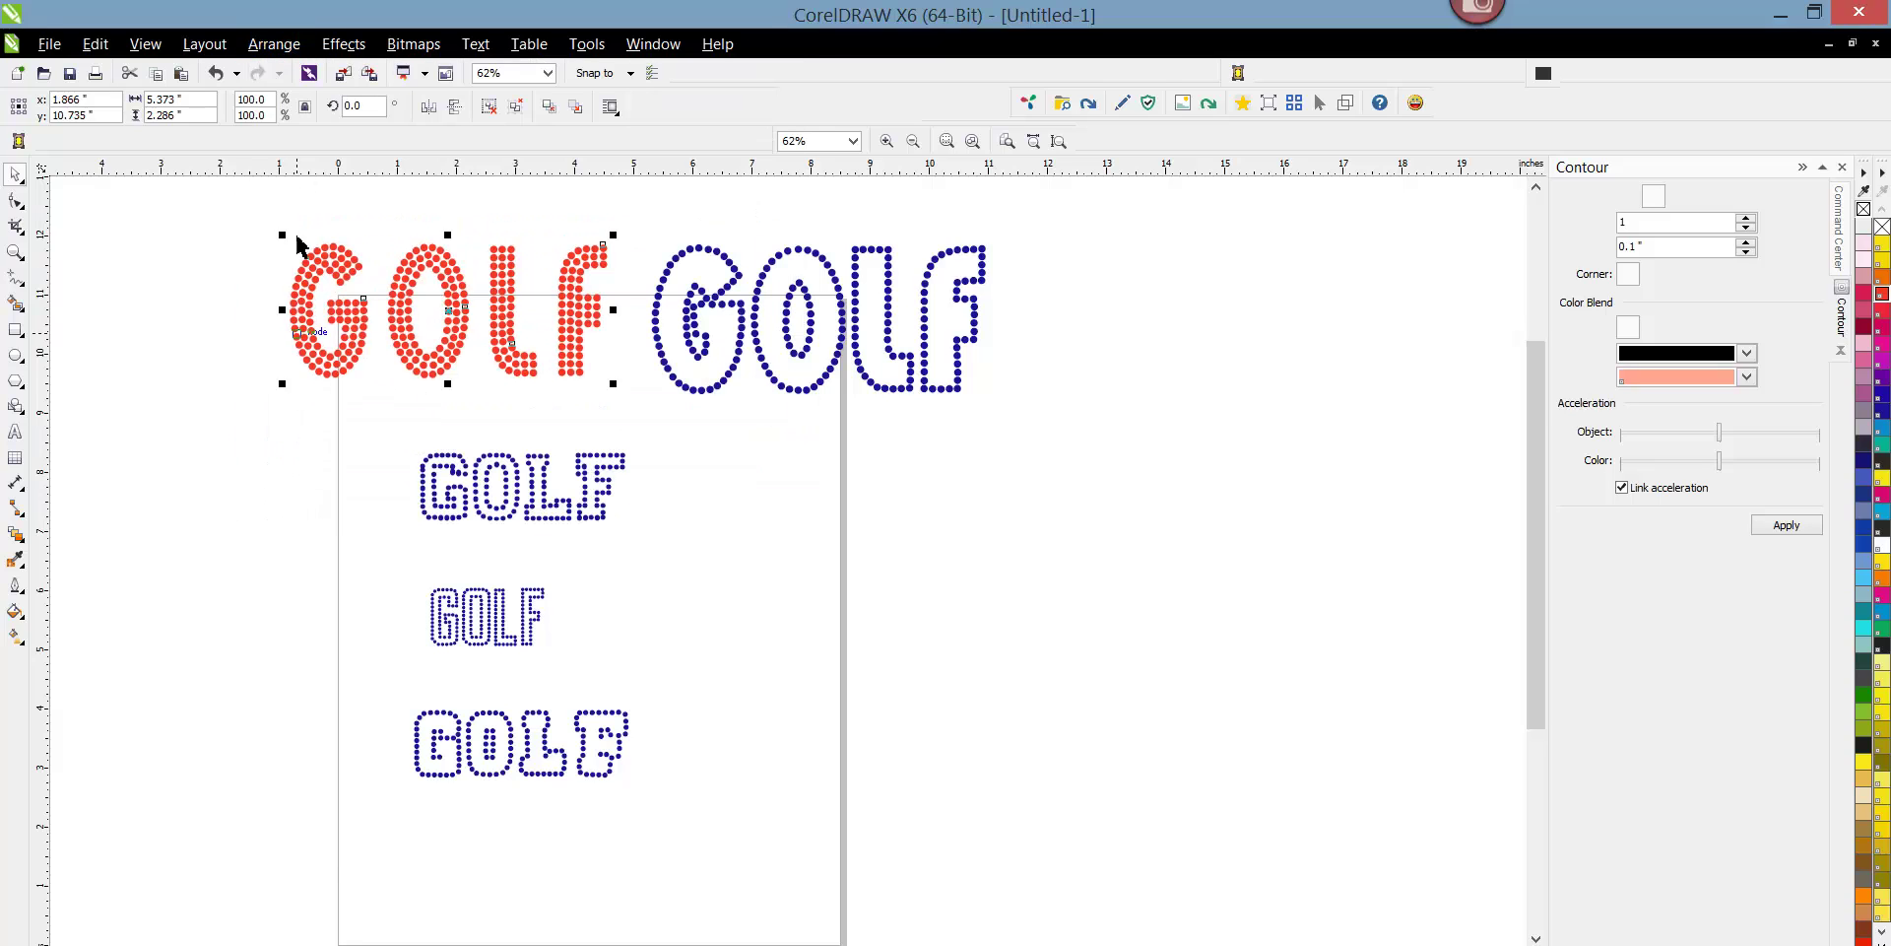
pyautogui.click(274, 45)
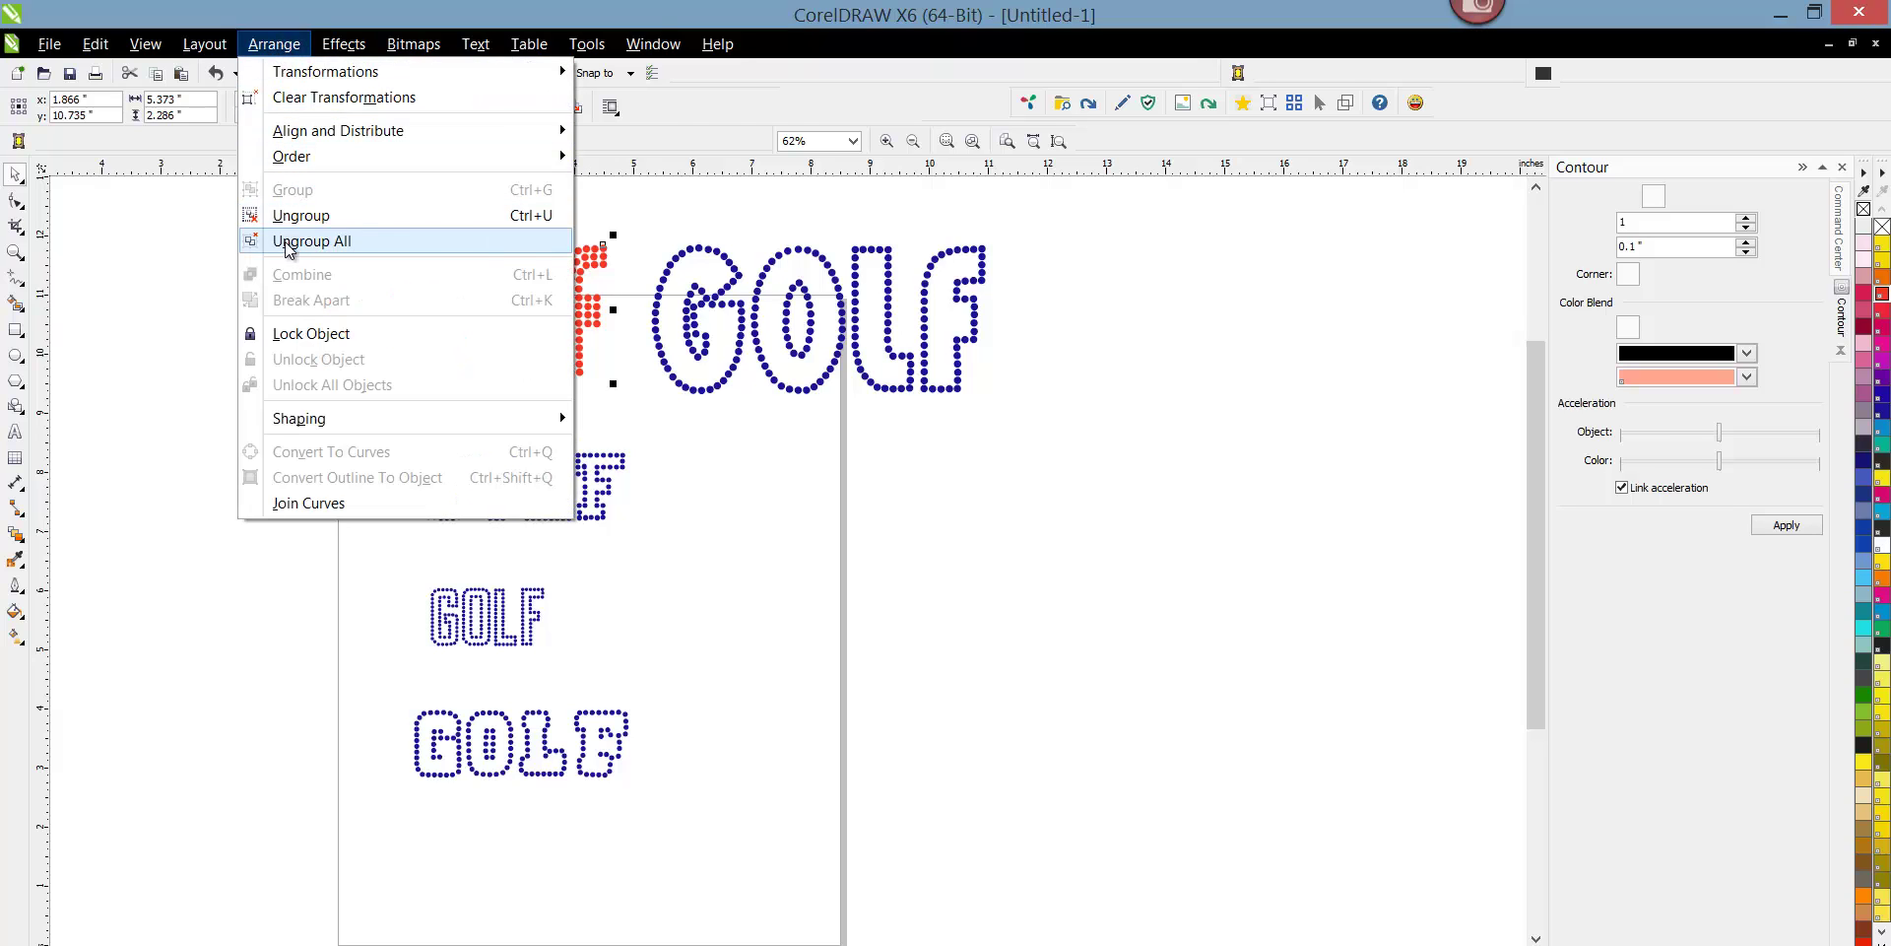
pyautogui.click(289, 243)
# Combine the ungrouped red shapes and break them apart into individual circles.
pyautogui.click(274, 45)
pyautogui.click(286, 275)
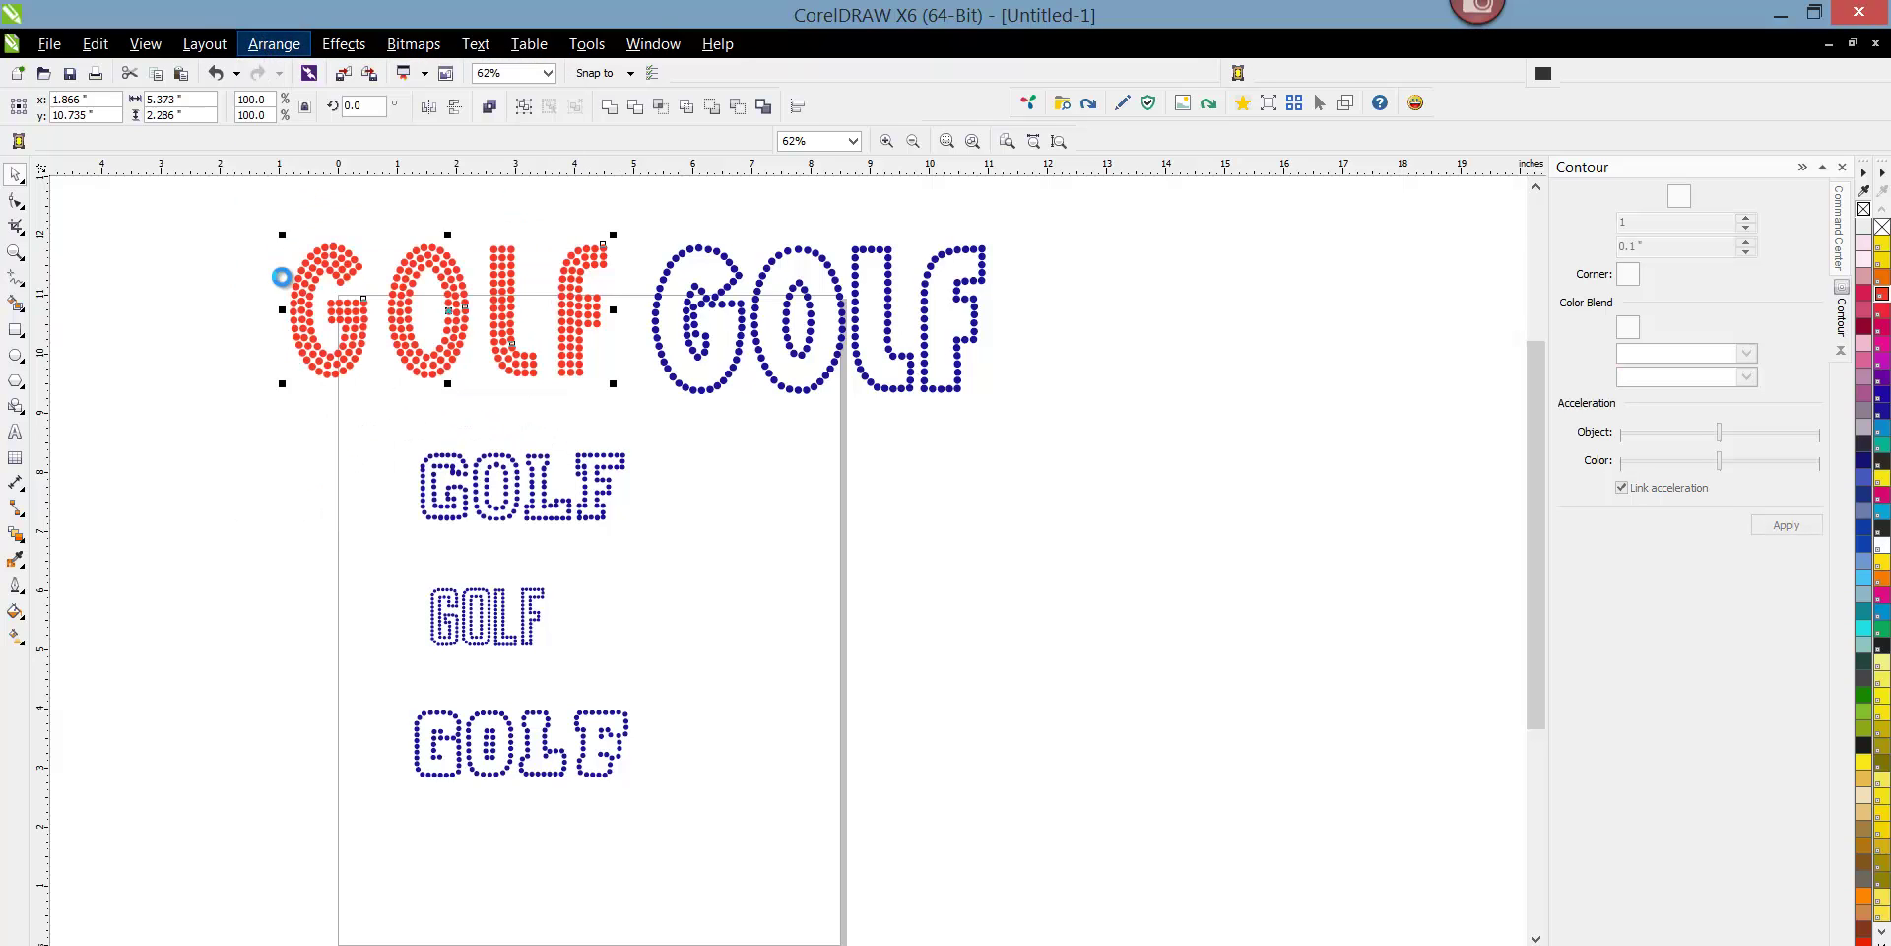
pyautogui.click(274, 44)
pyautogui.click(273, 295)
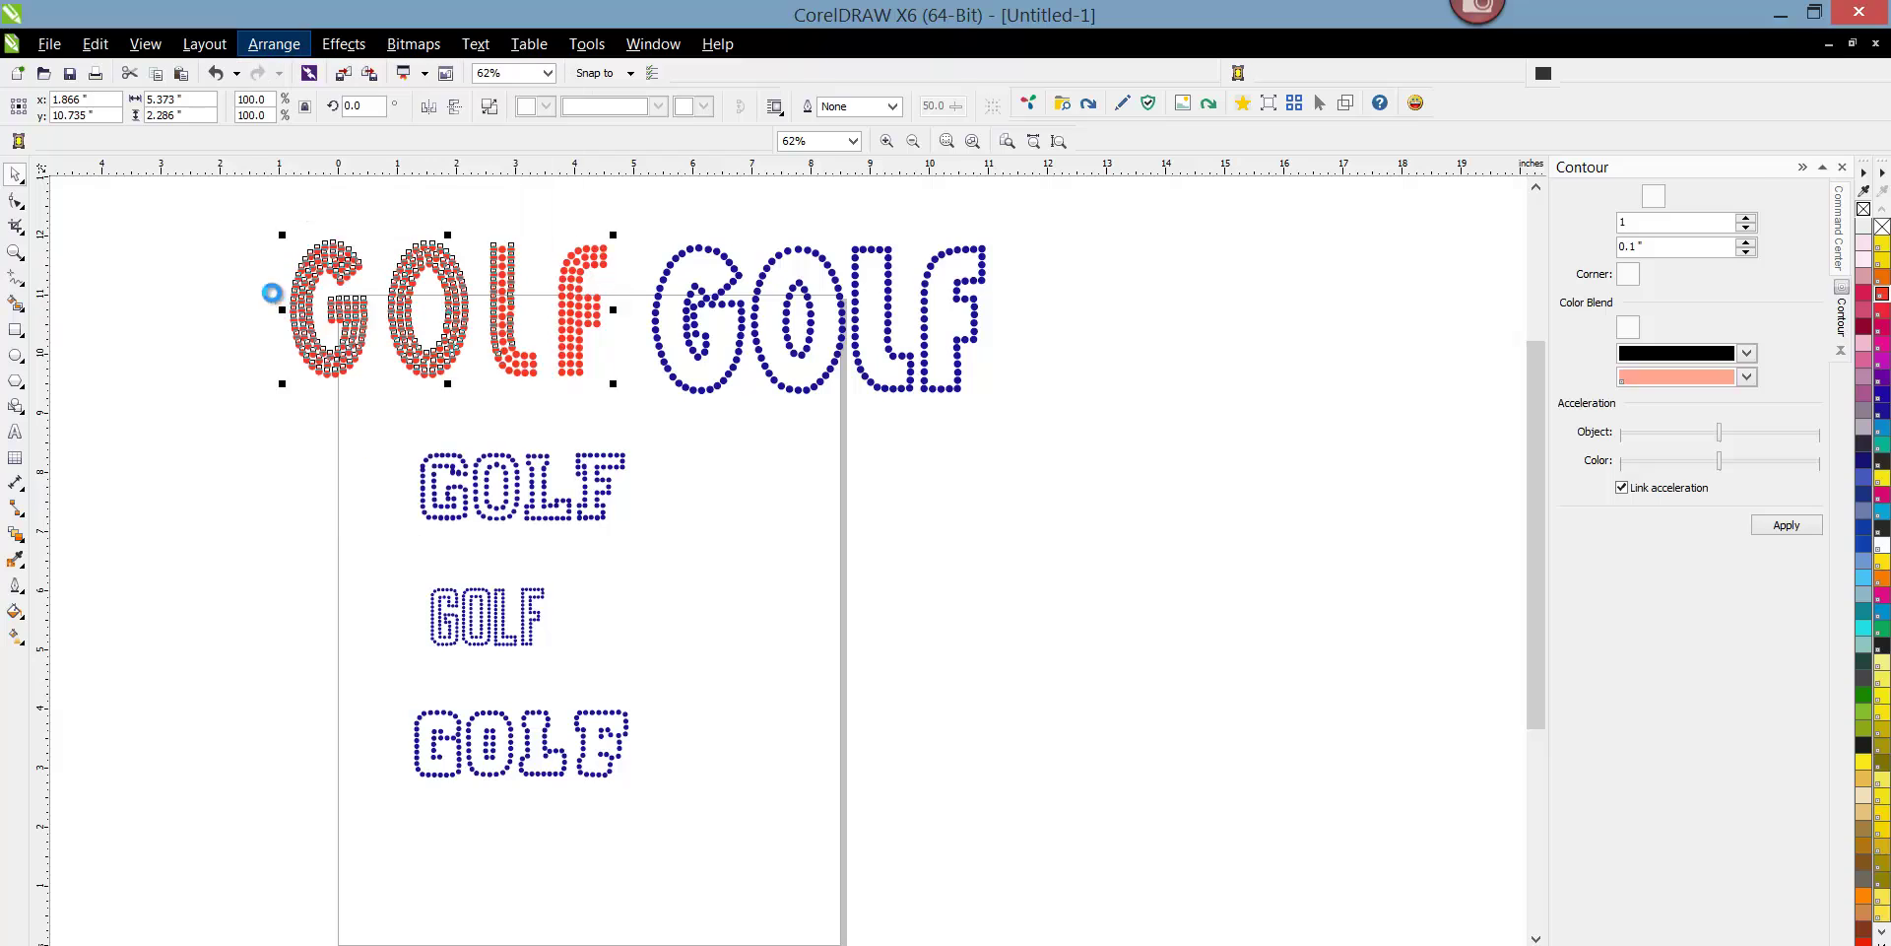
# Select a single red circle near the top of the letter O to check its size.
pyautogui.click(375, 245)
pyautogui.scroll(4, 433, 241)
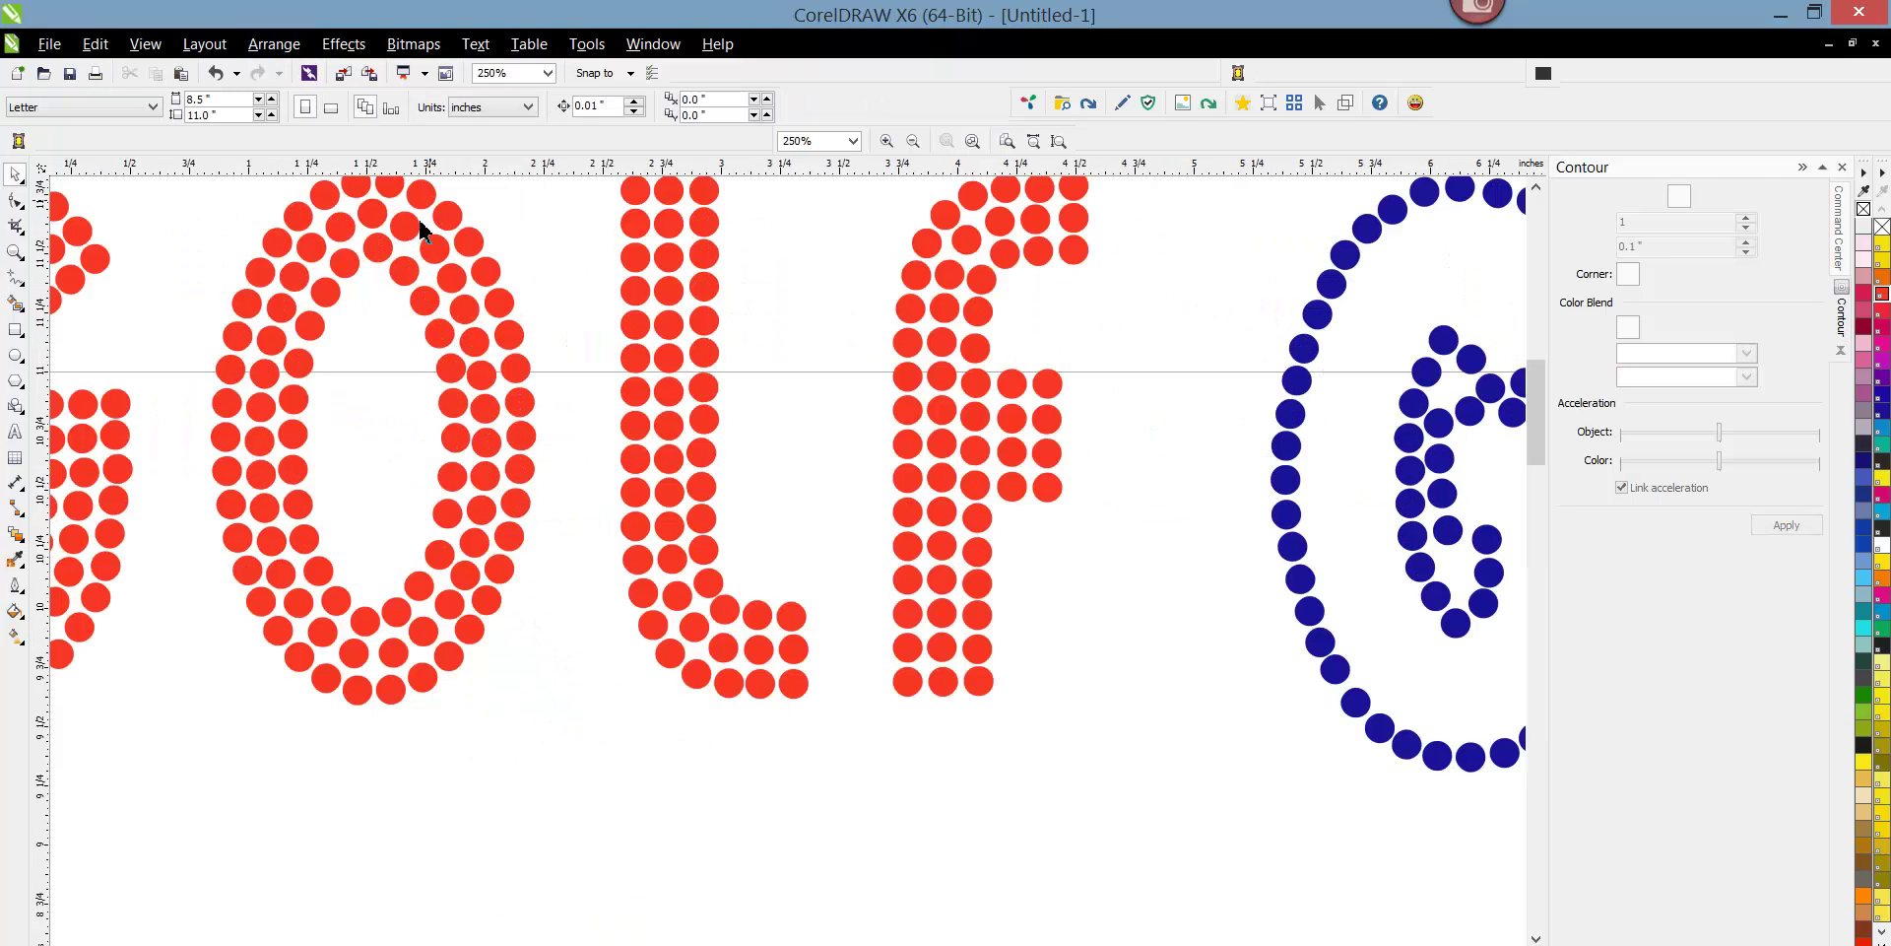
pyautogui.click(409, 227)
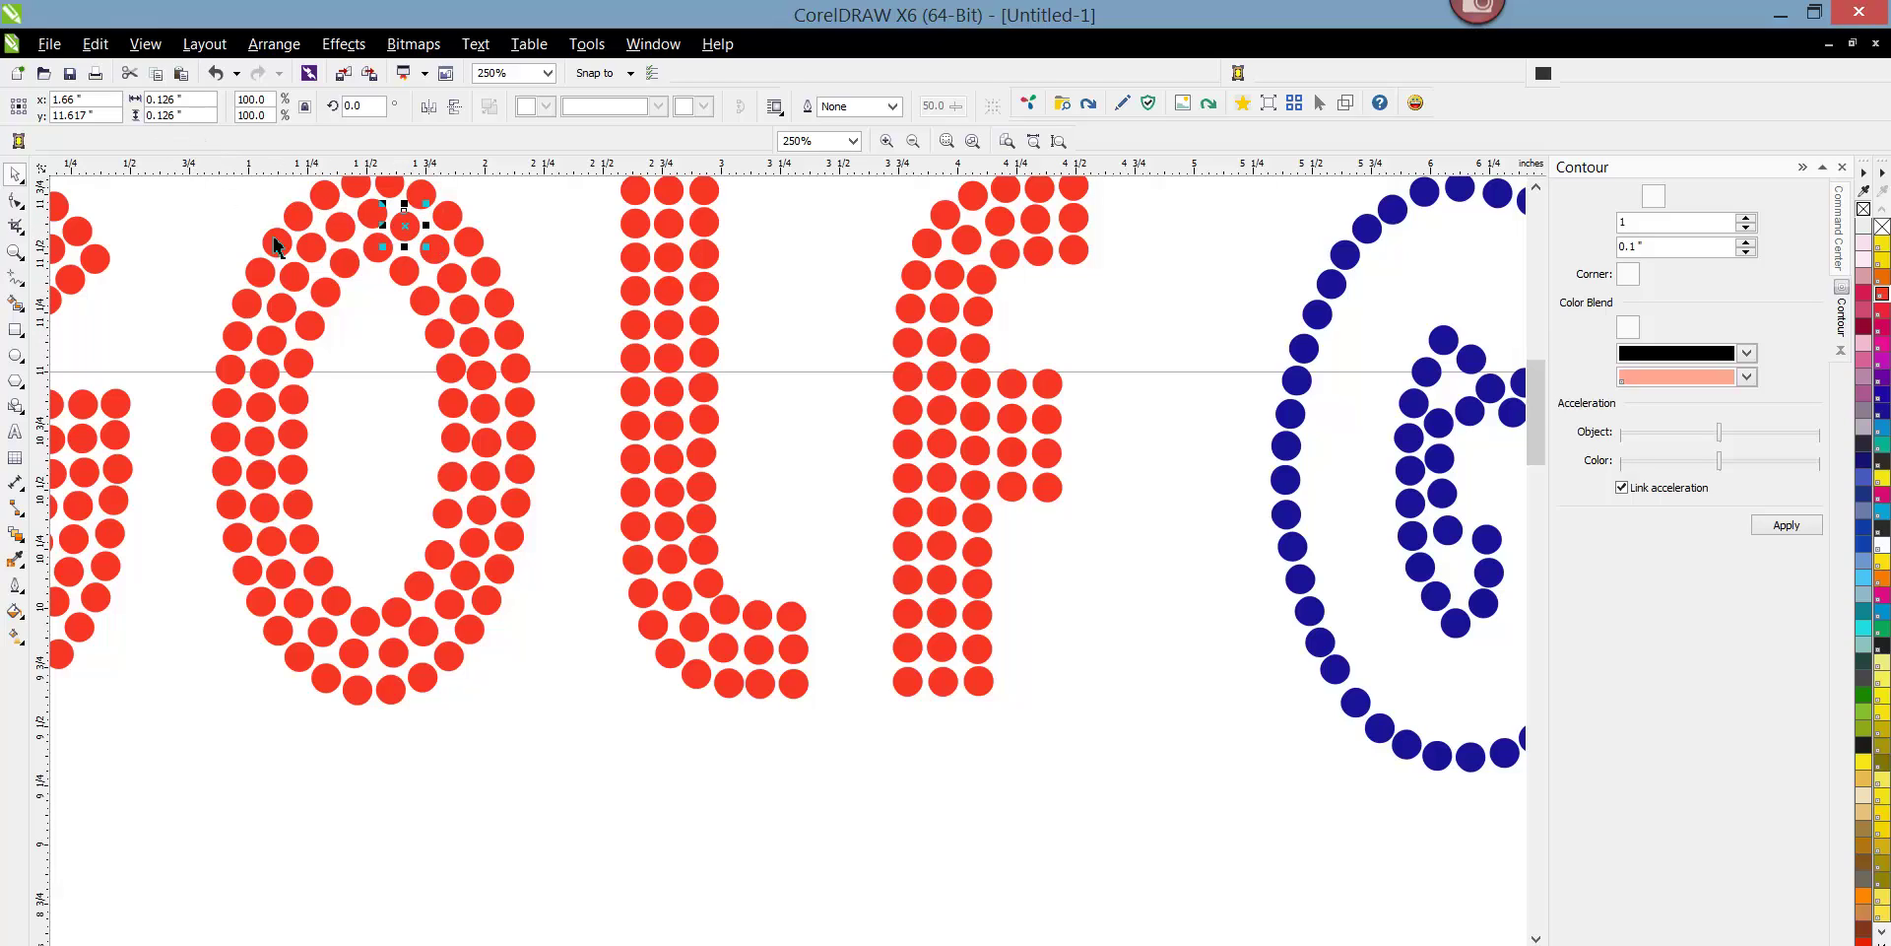
pyautogui.scroll(-4, 197, 236)
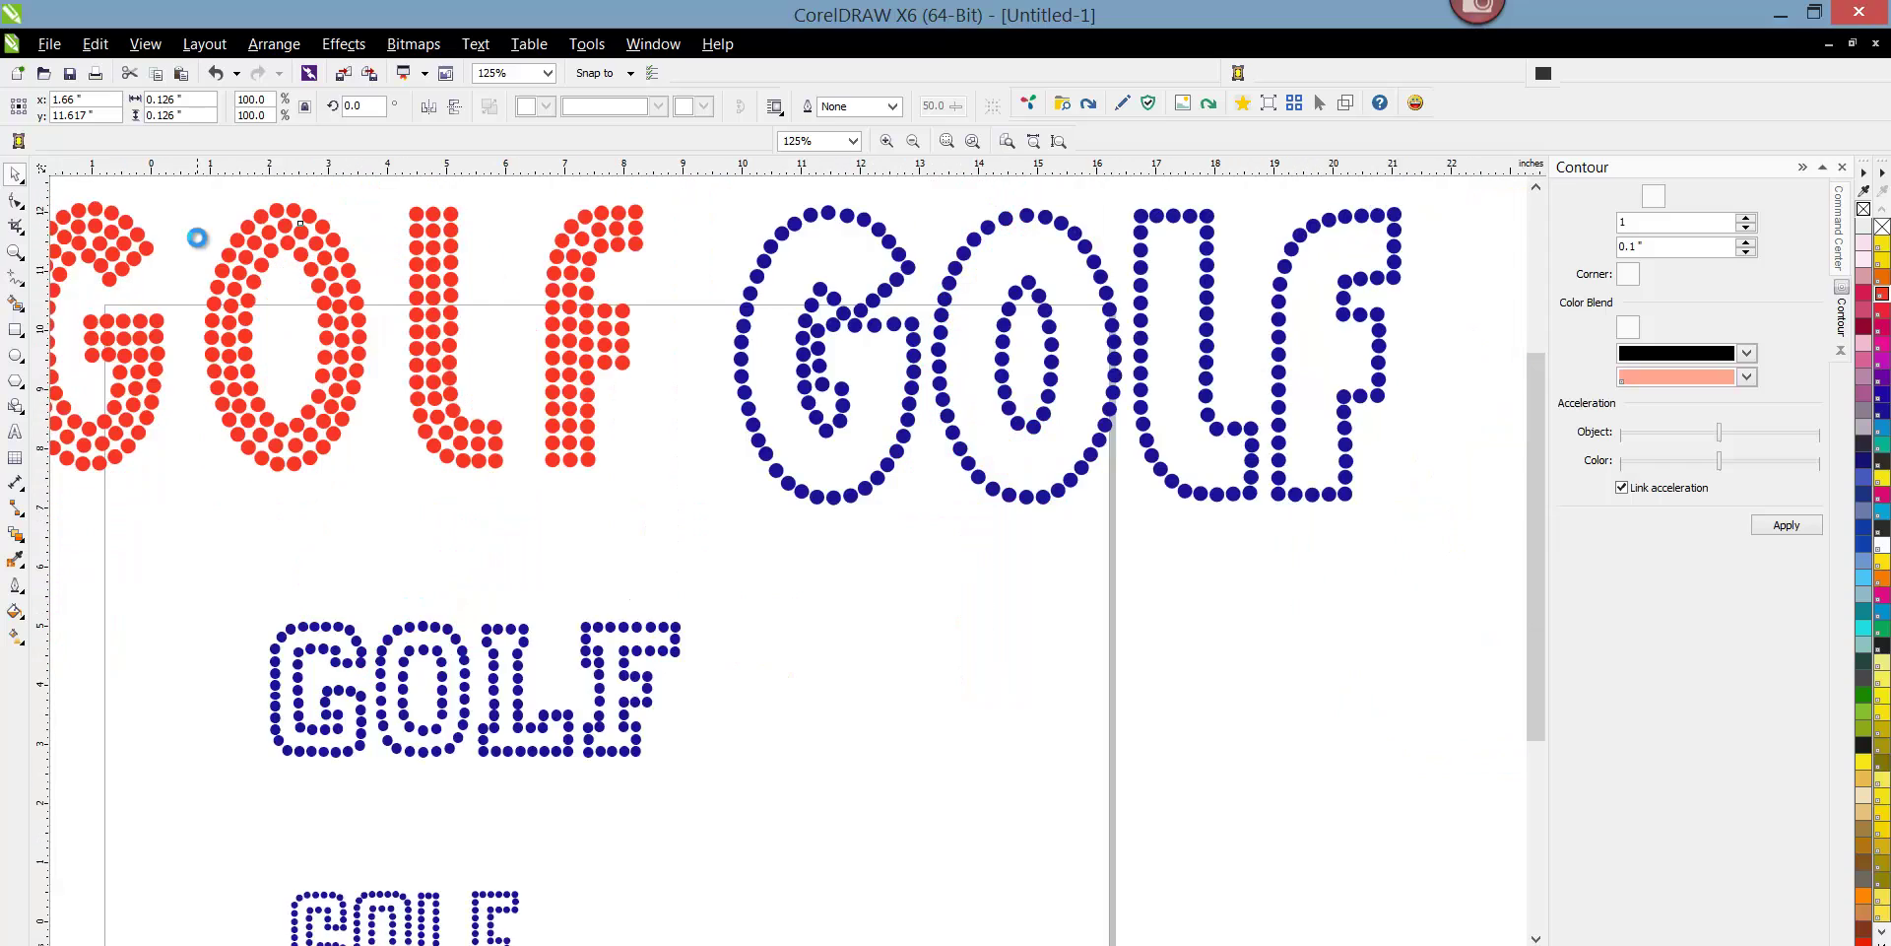
# Group all the individual circles of the large red GOLF text.
pyautogui.moveTo(84, 197); pyautogui.dragTo(423, 396)
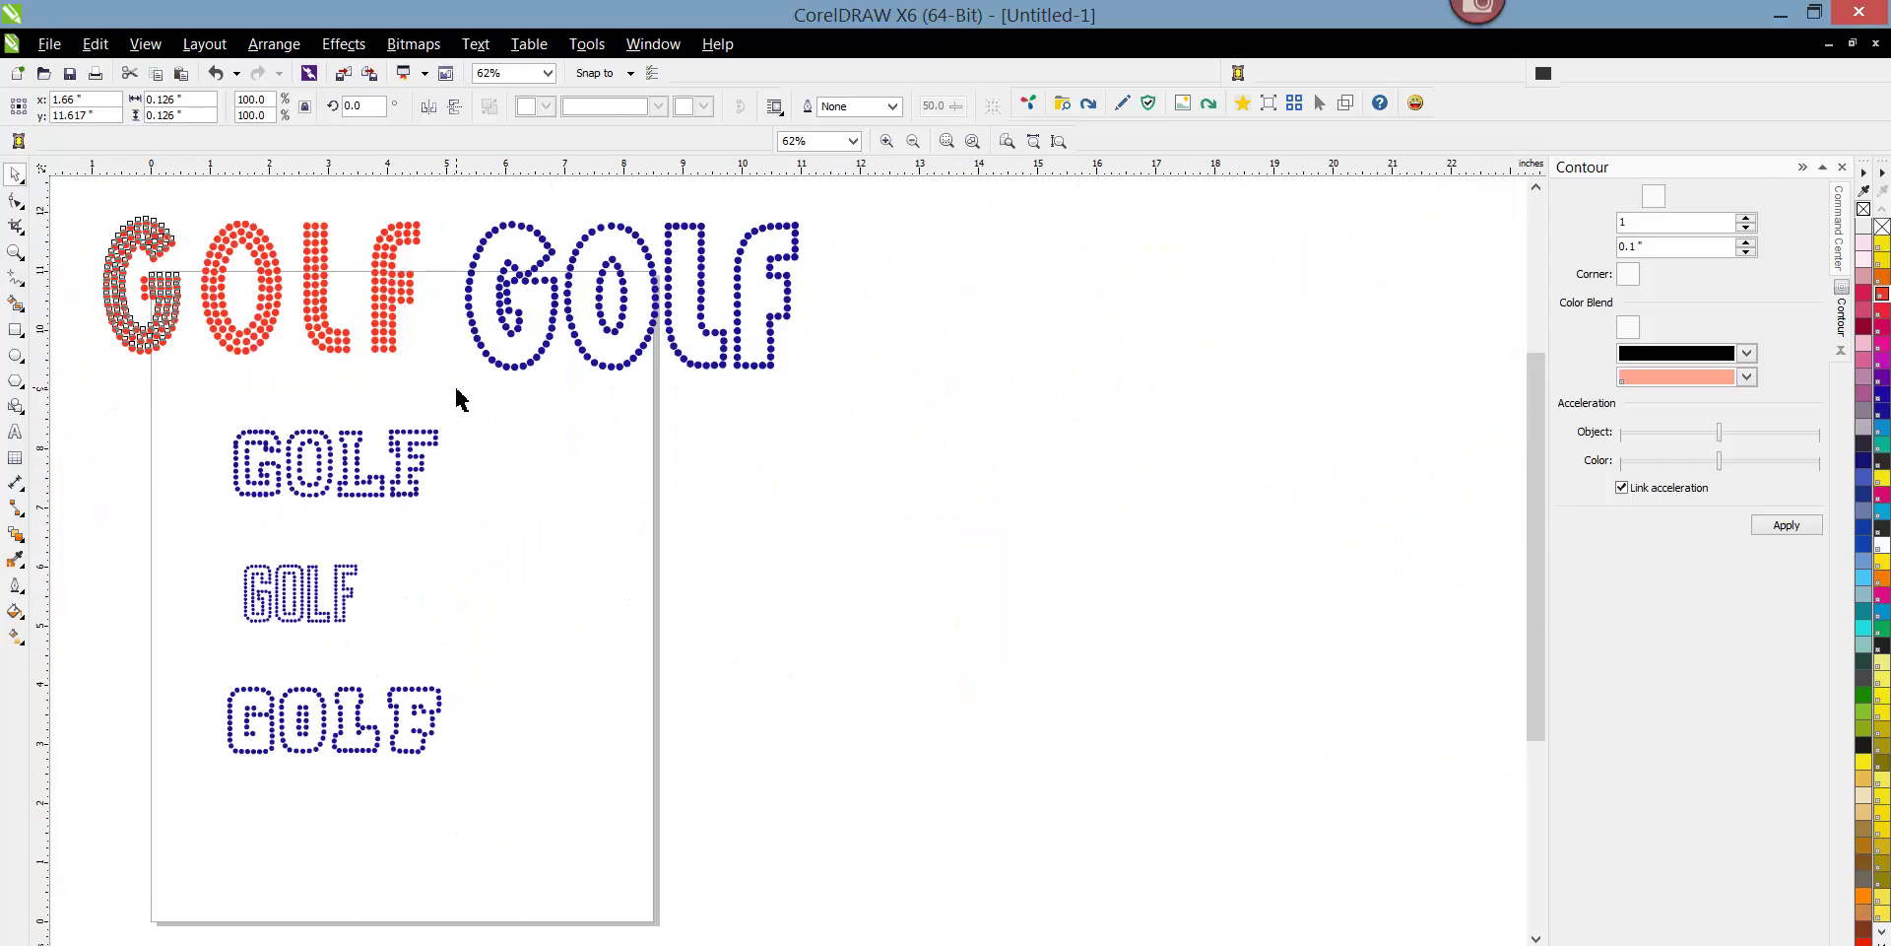
# Convert the large blue outlined GOLF text to curves and ungroup all of its objects.
pyautogui.click(548, 237)
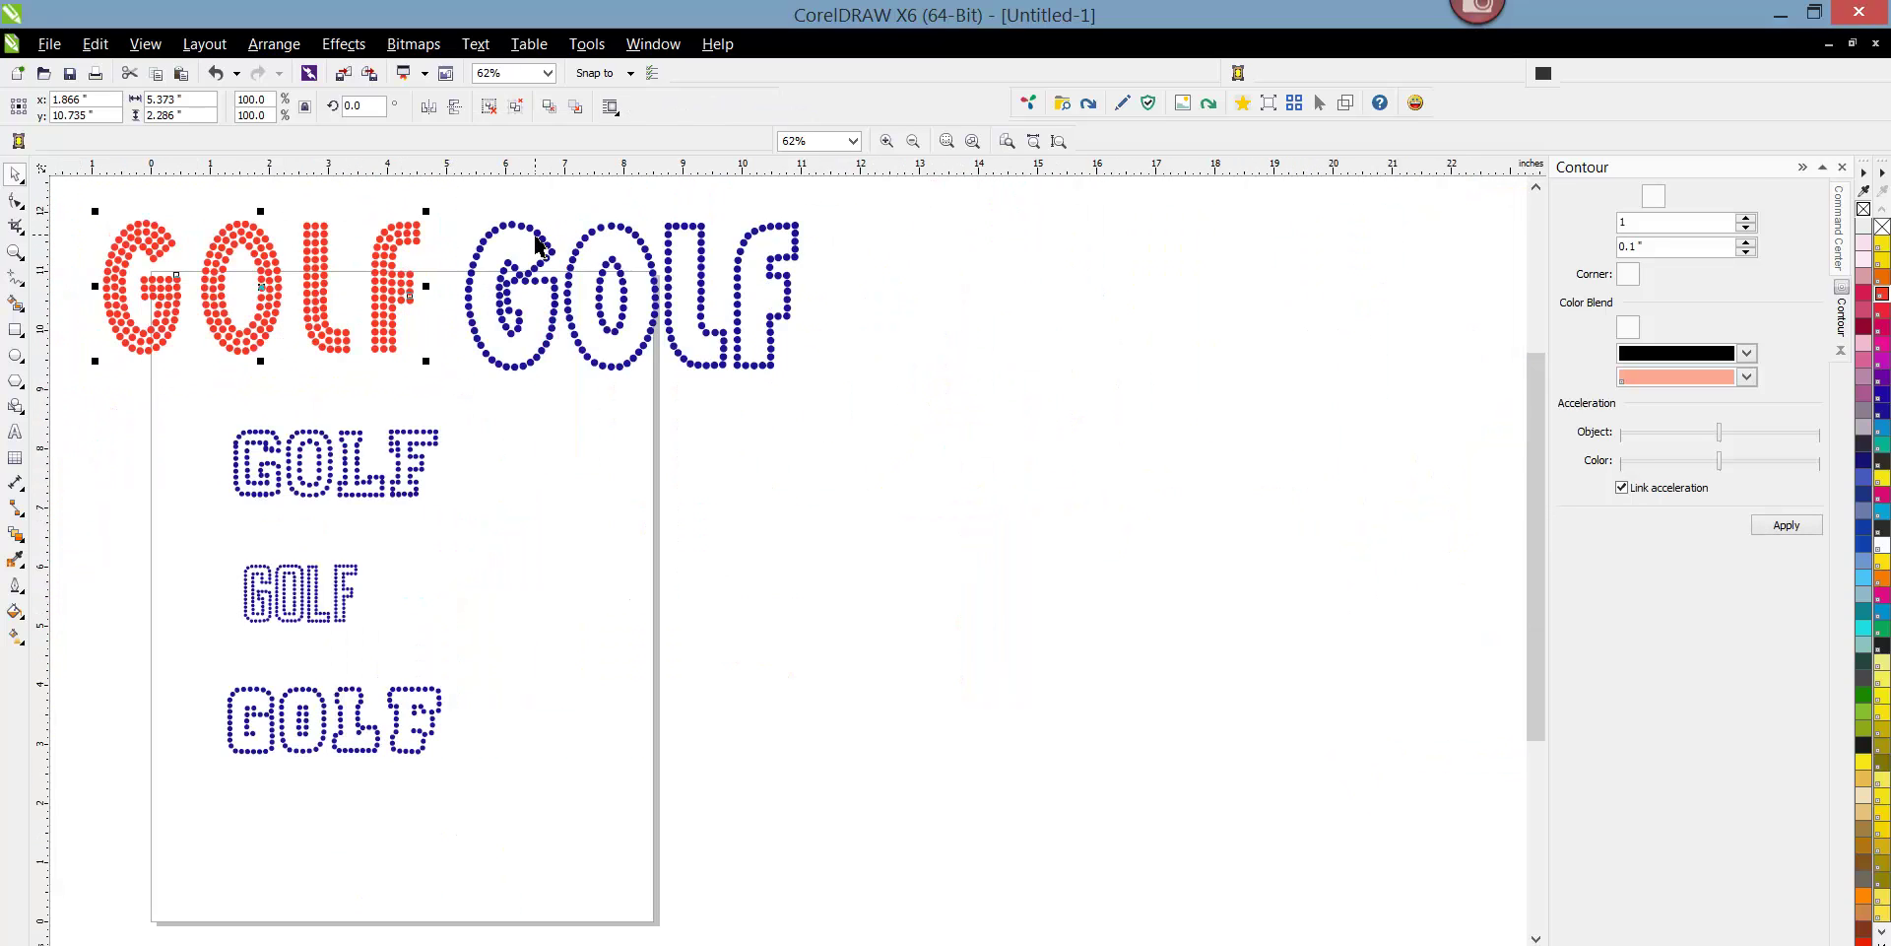
pyautogui.click(273, 44)
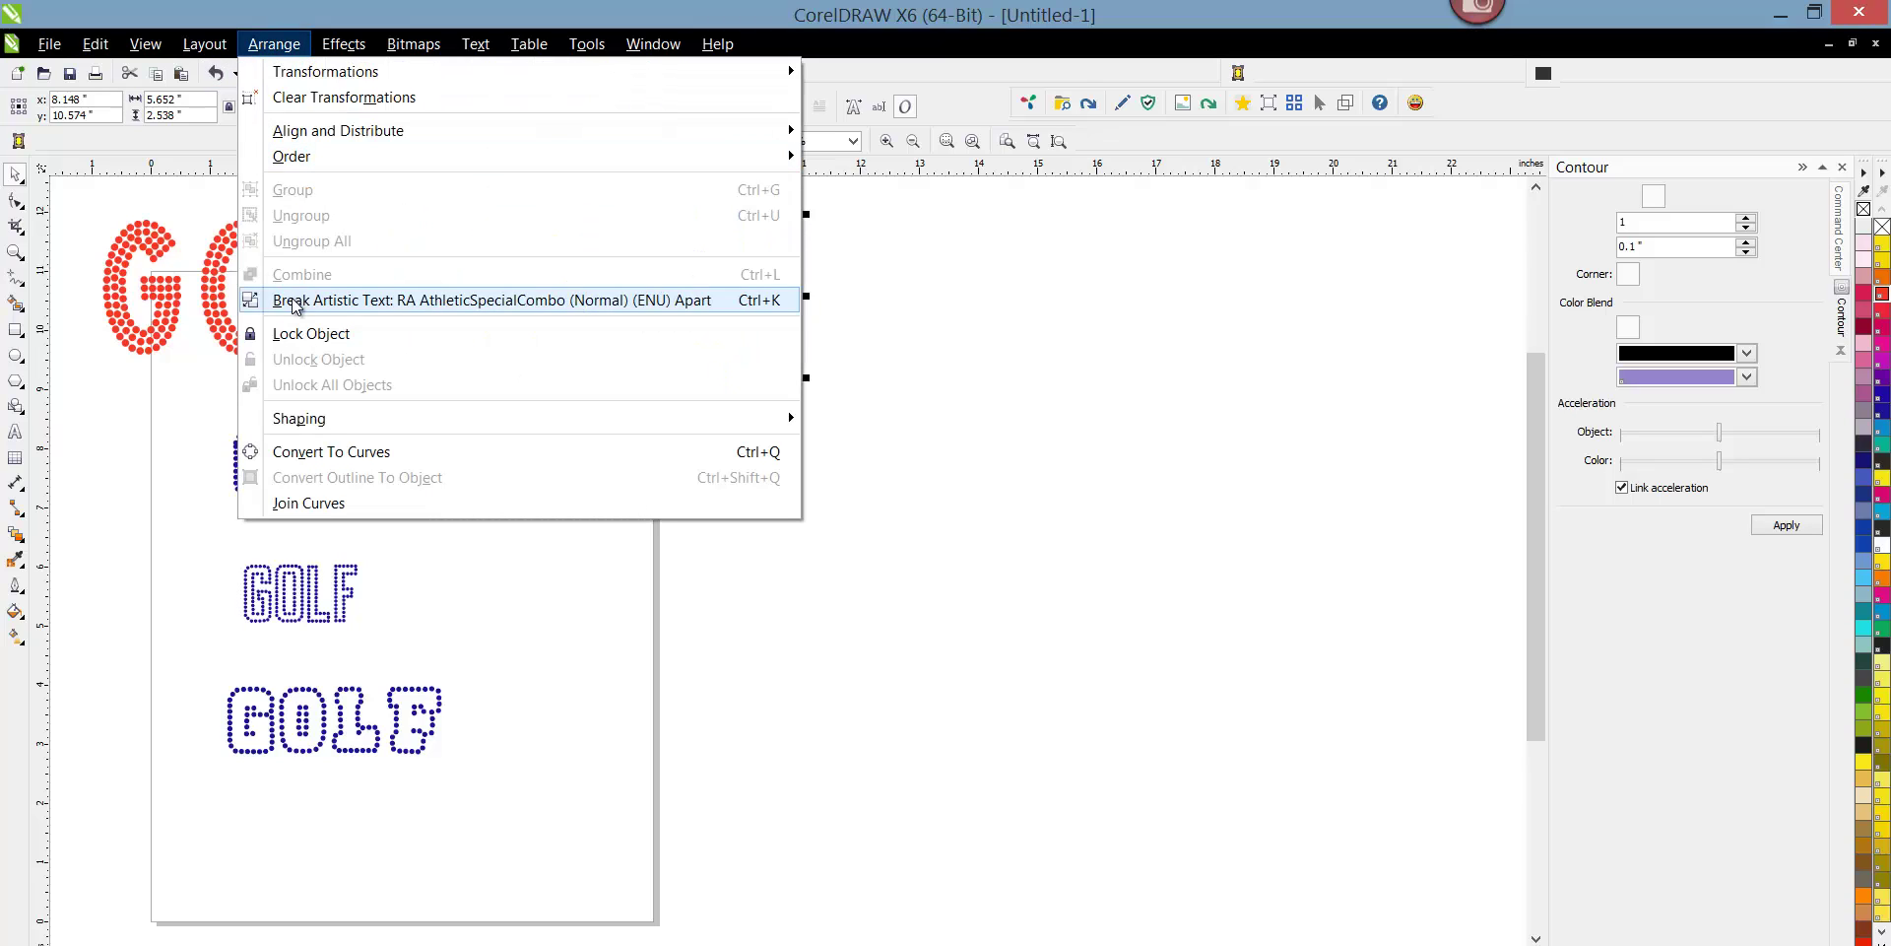
pyautogui.click(301, 454)
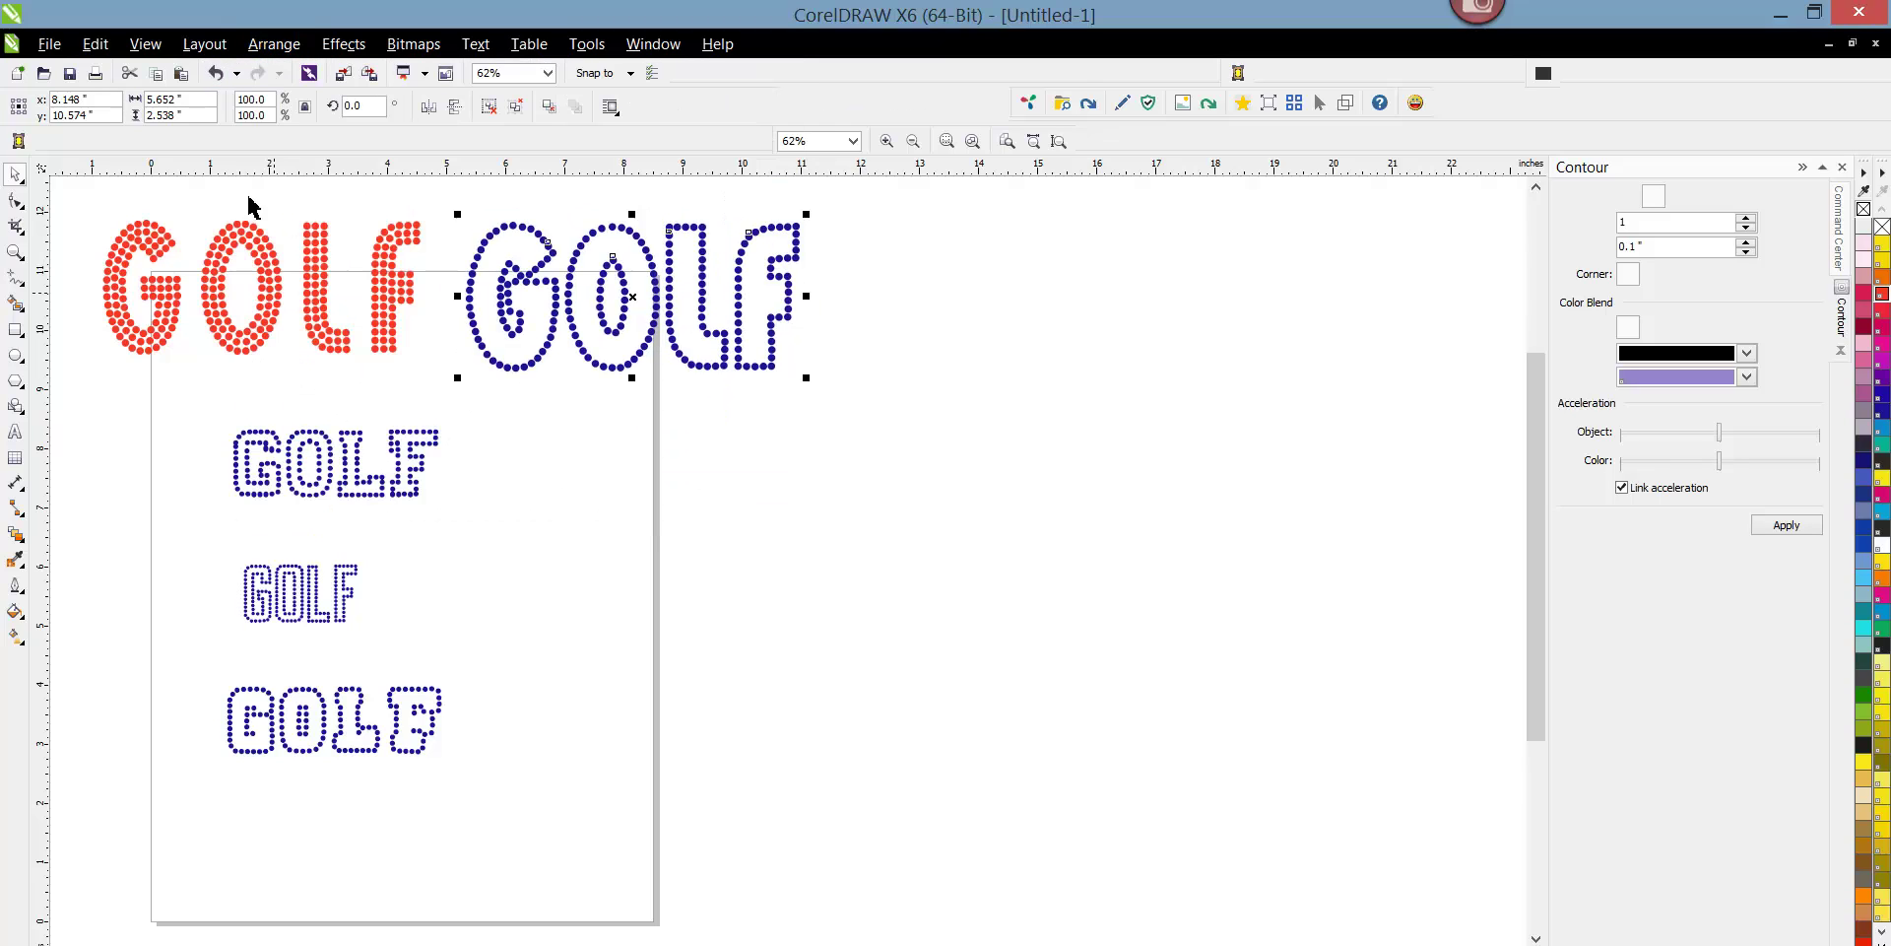
pyautogui.click(274, 43)
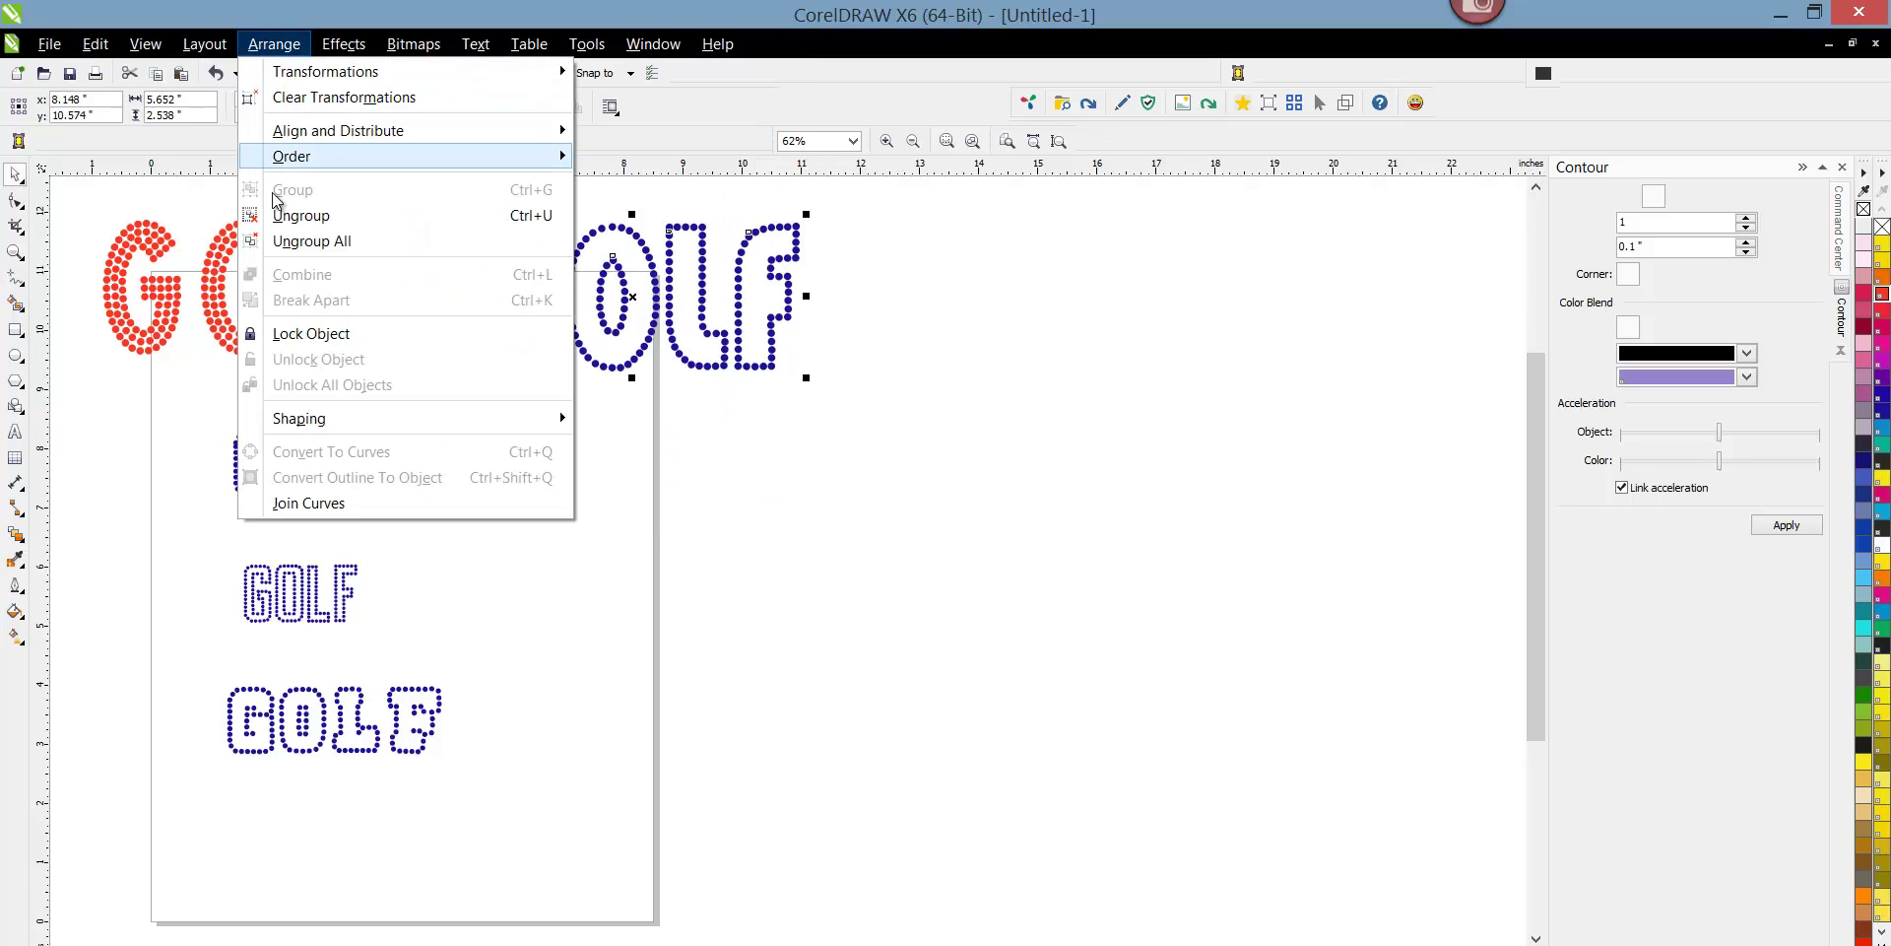
pyautogui.click(295, 242)
# Combine the ungrouped blue shapes and break them apart into individual circles.
pyautogui.click(274, 43)
pyautogui.click(298, 276)
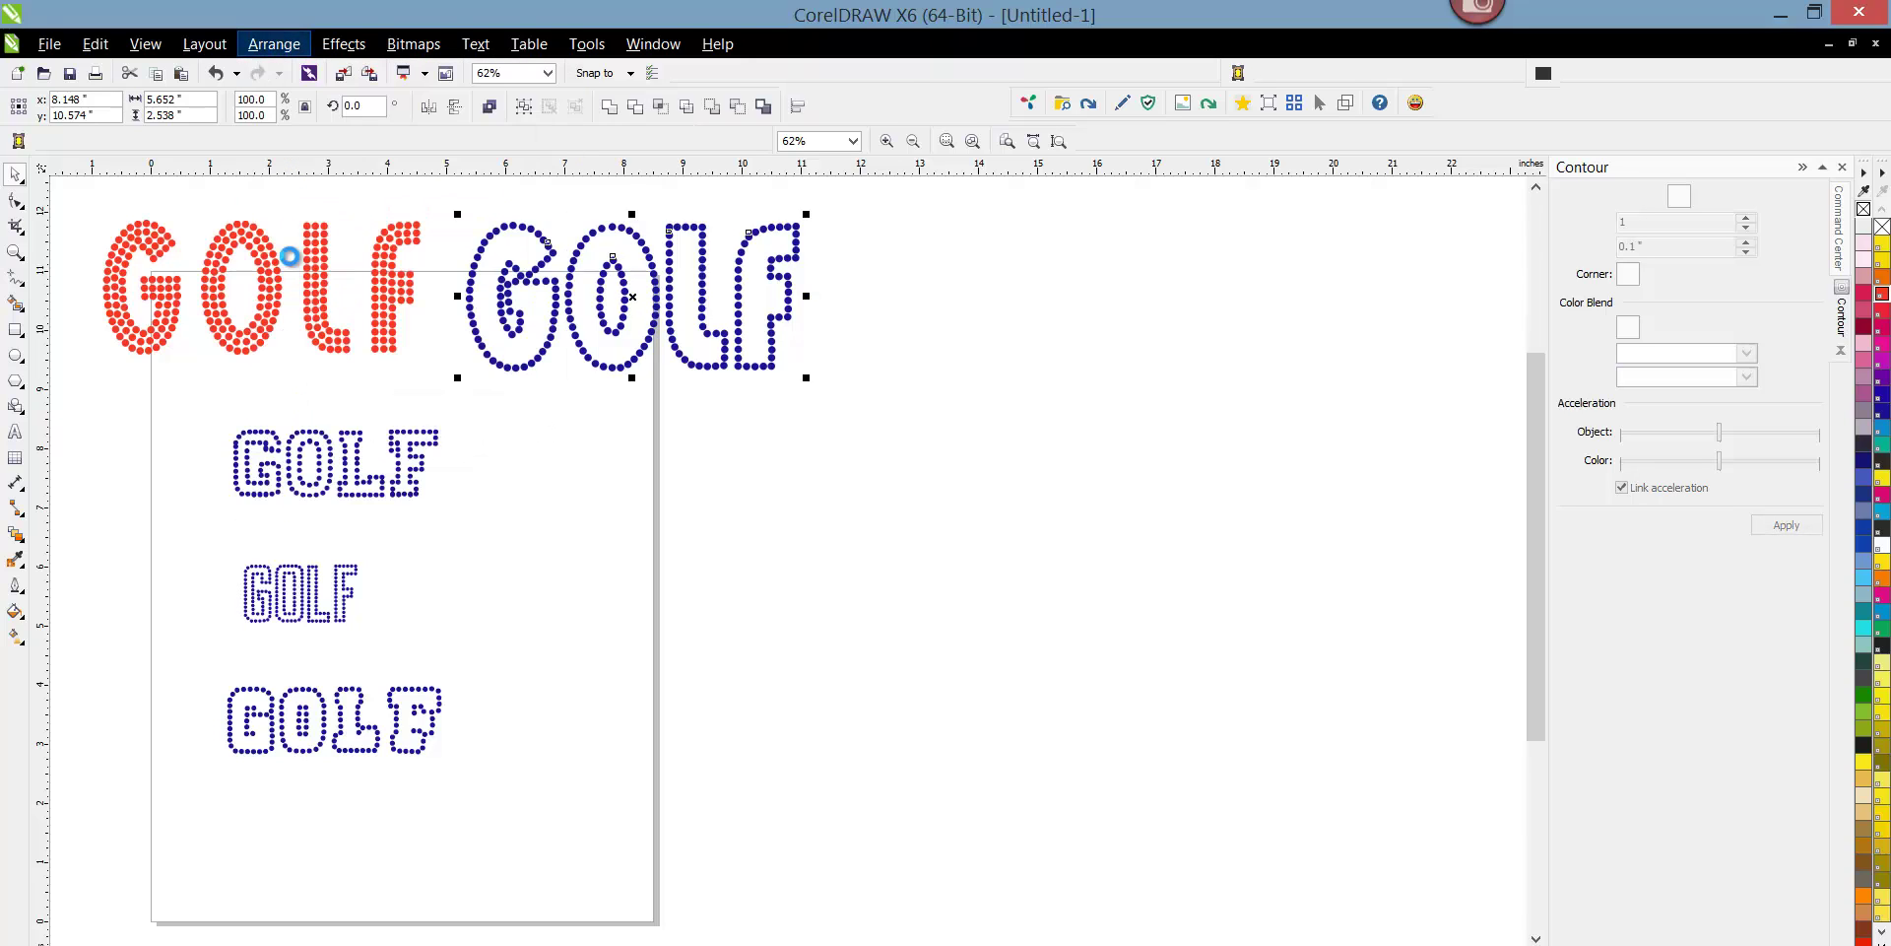
pyautogui.click(273, 43)
pyautogui.click(331, 299)
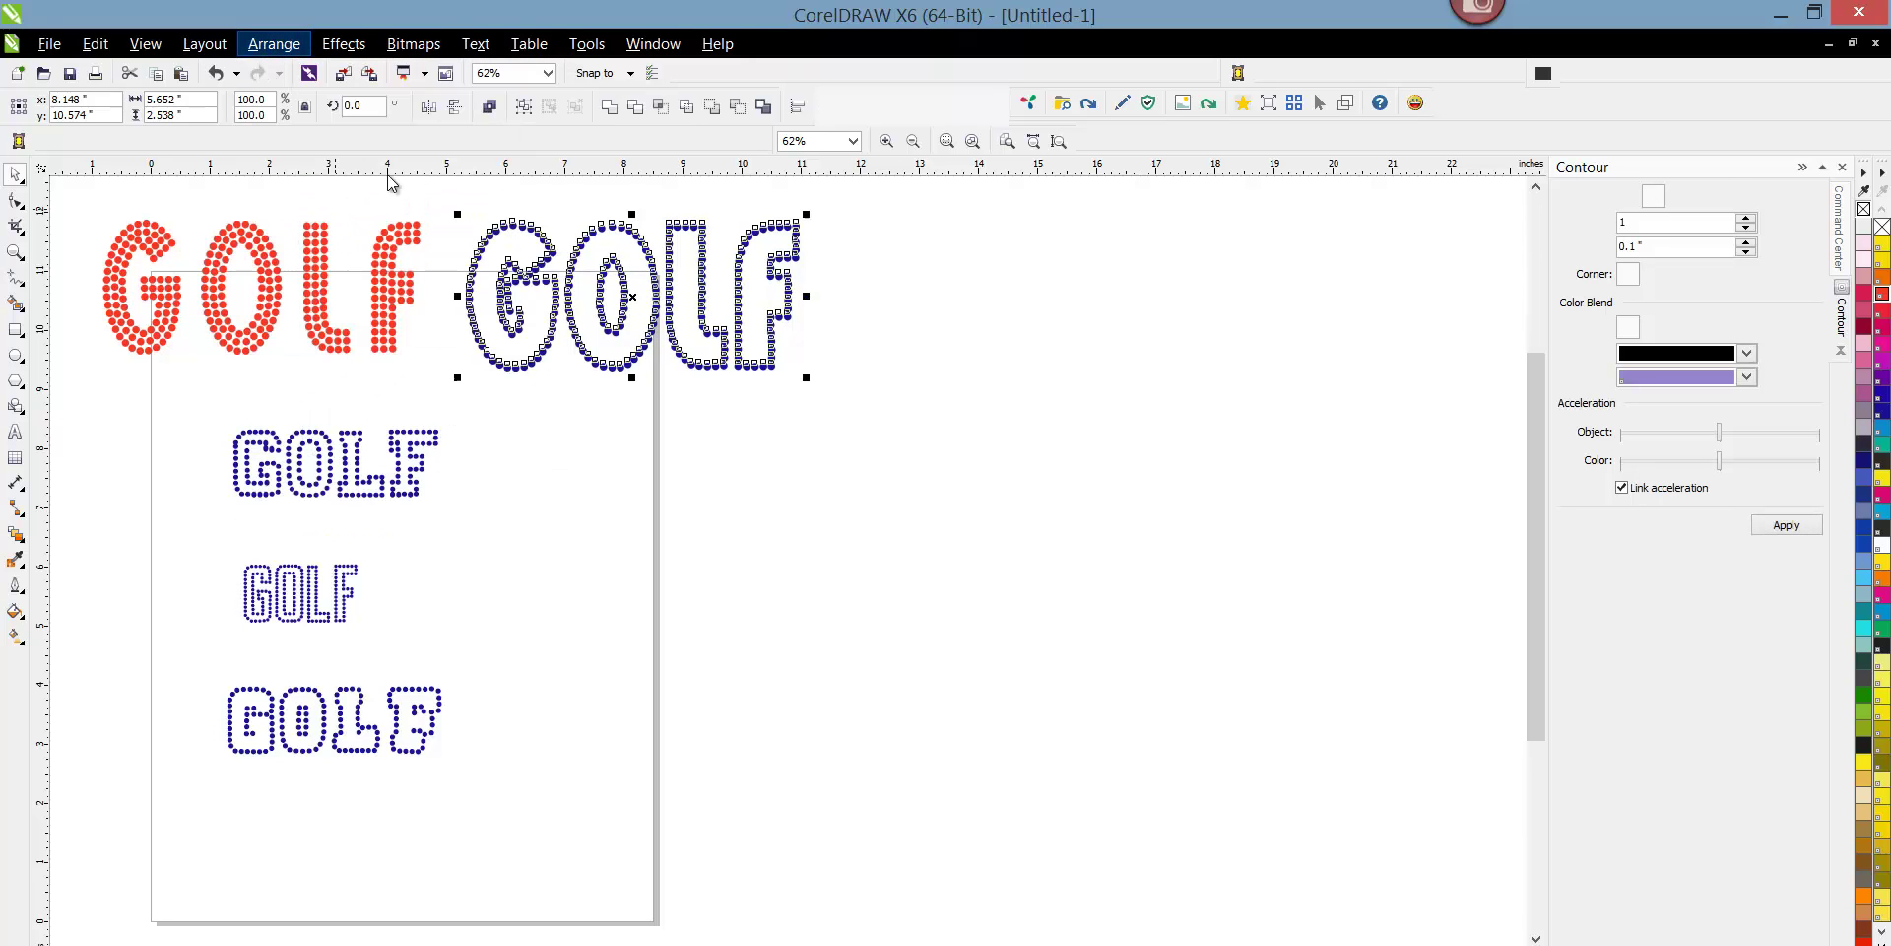
# Group all the individual blue circles of the large outlined GOLF text.
pyautogui.moveTo(441, 178); pyautogui.dragTo(913, 440)
pyautogui.hotkey('ctrl', 'l')
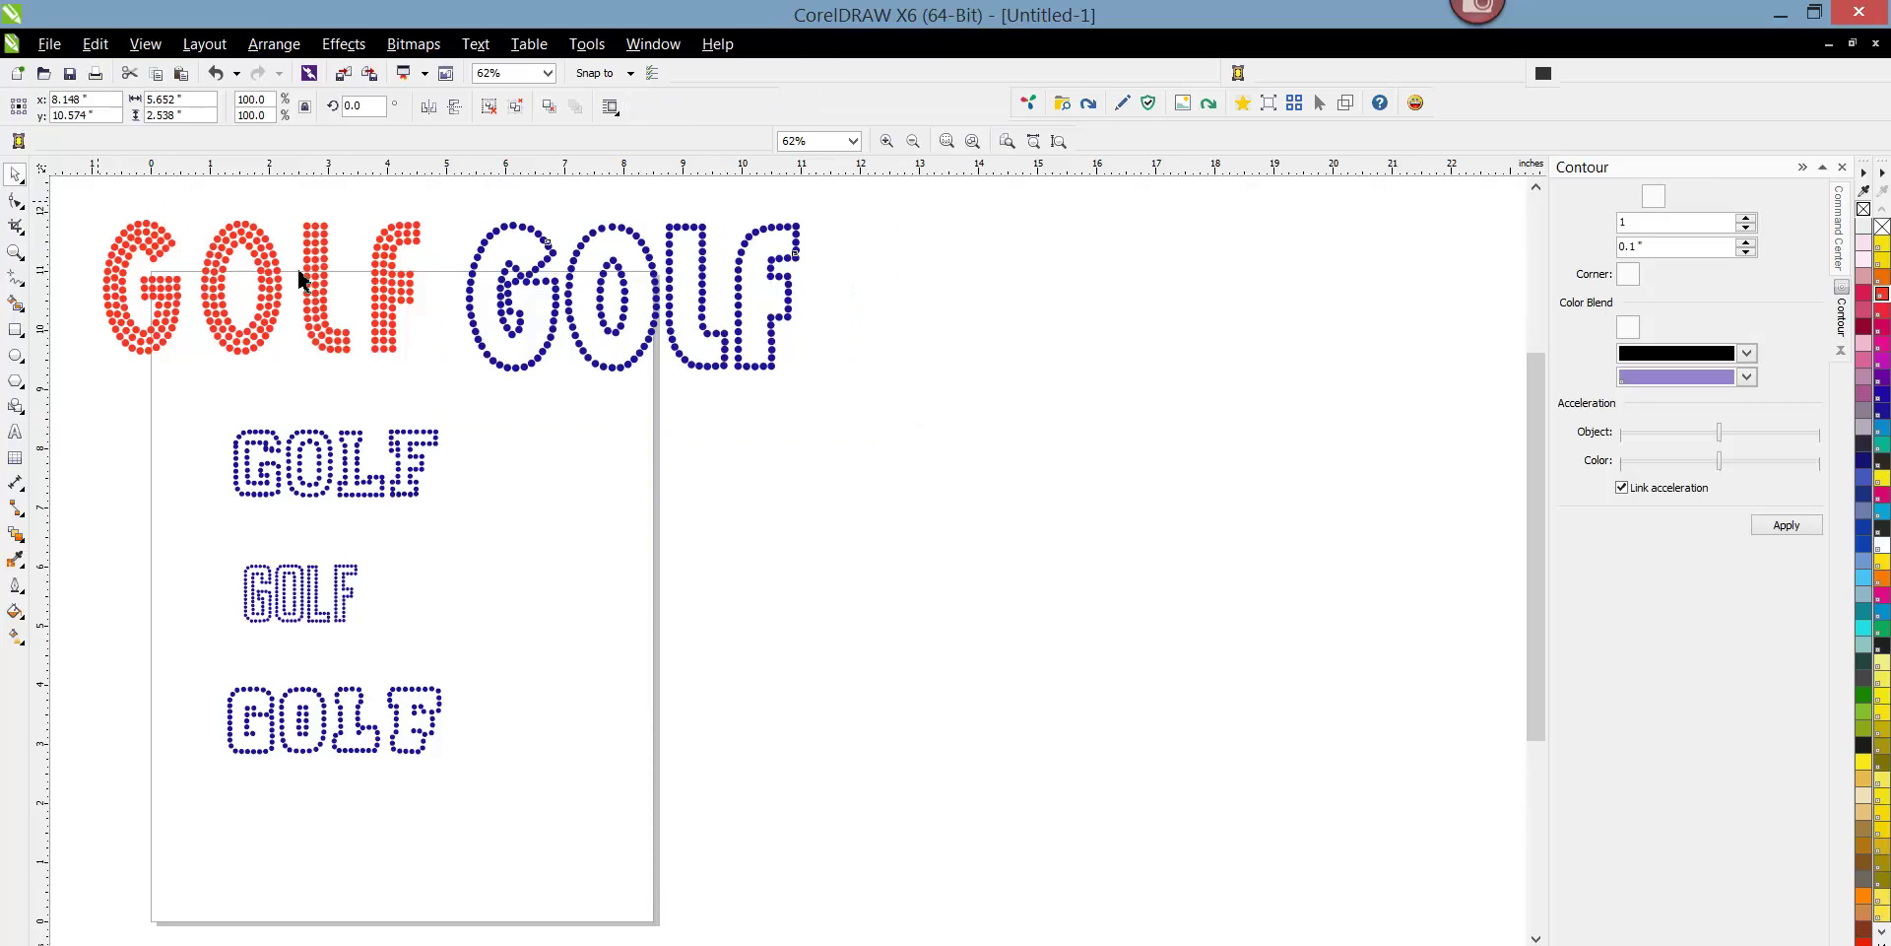
# Align the centers of the red and blue GOLF groups both vertically and horizontally so the fill sits inside the outline.
pyautogui.moveTo(98, 201); pyautogui.dragTo(1021, 413)
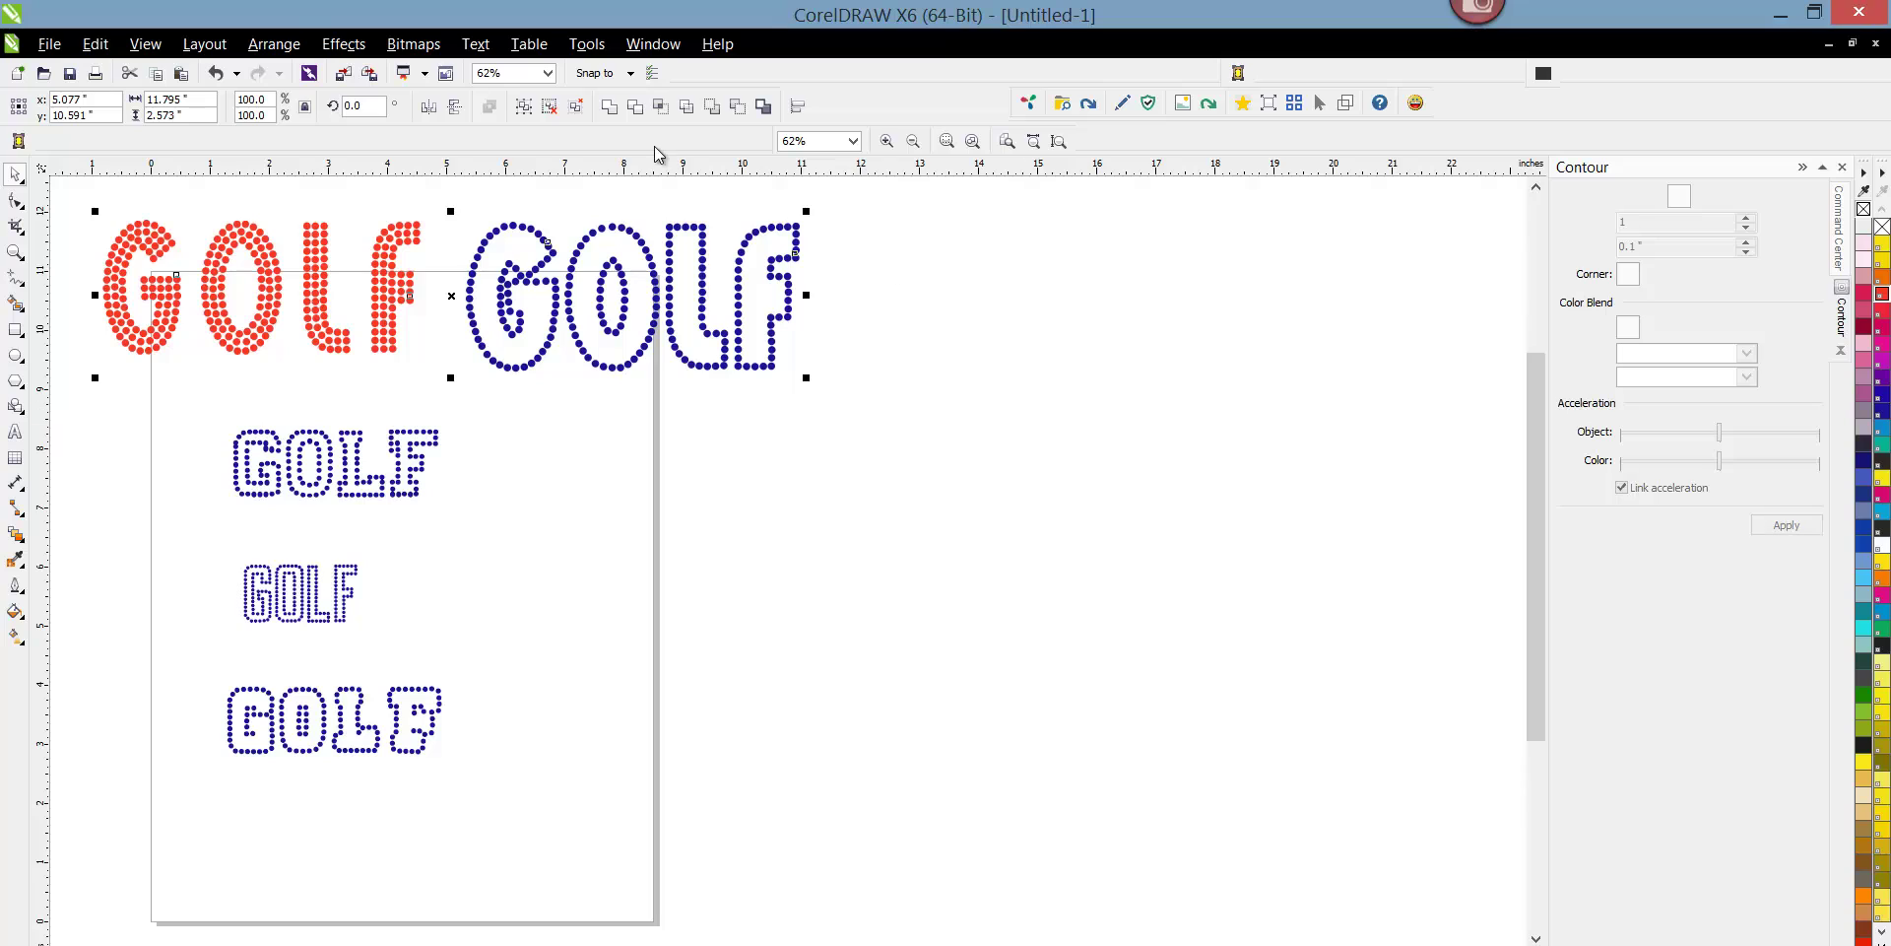
pyautogui.click(295, 45)
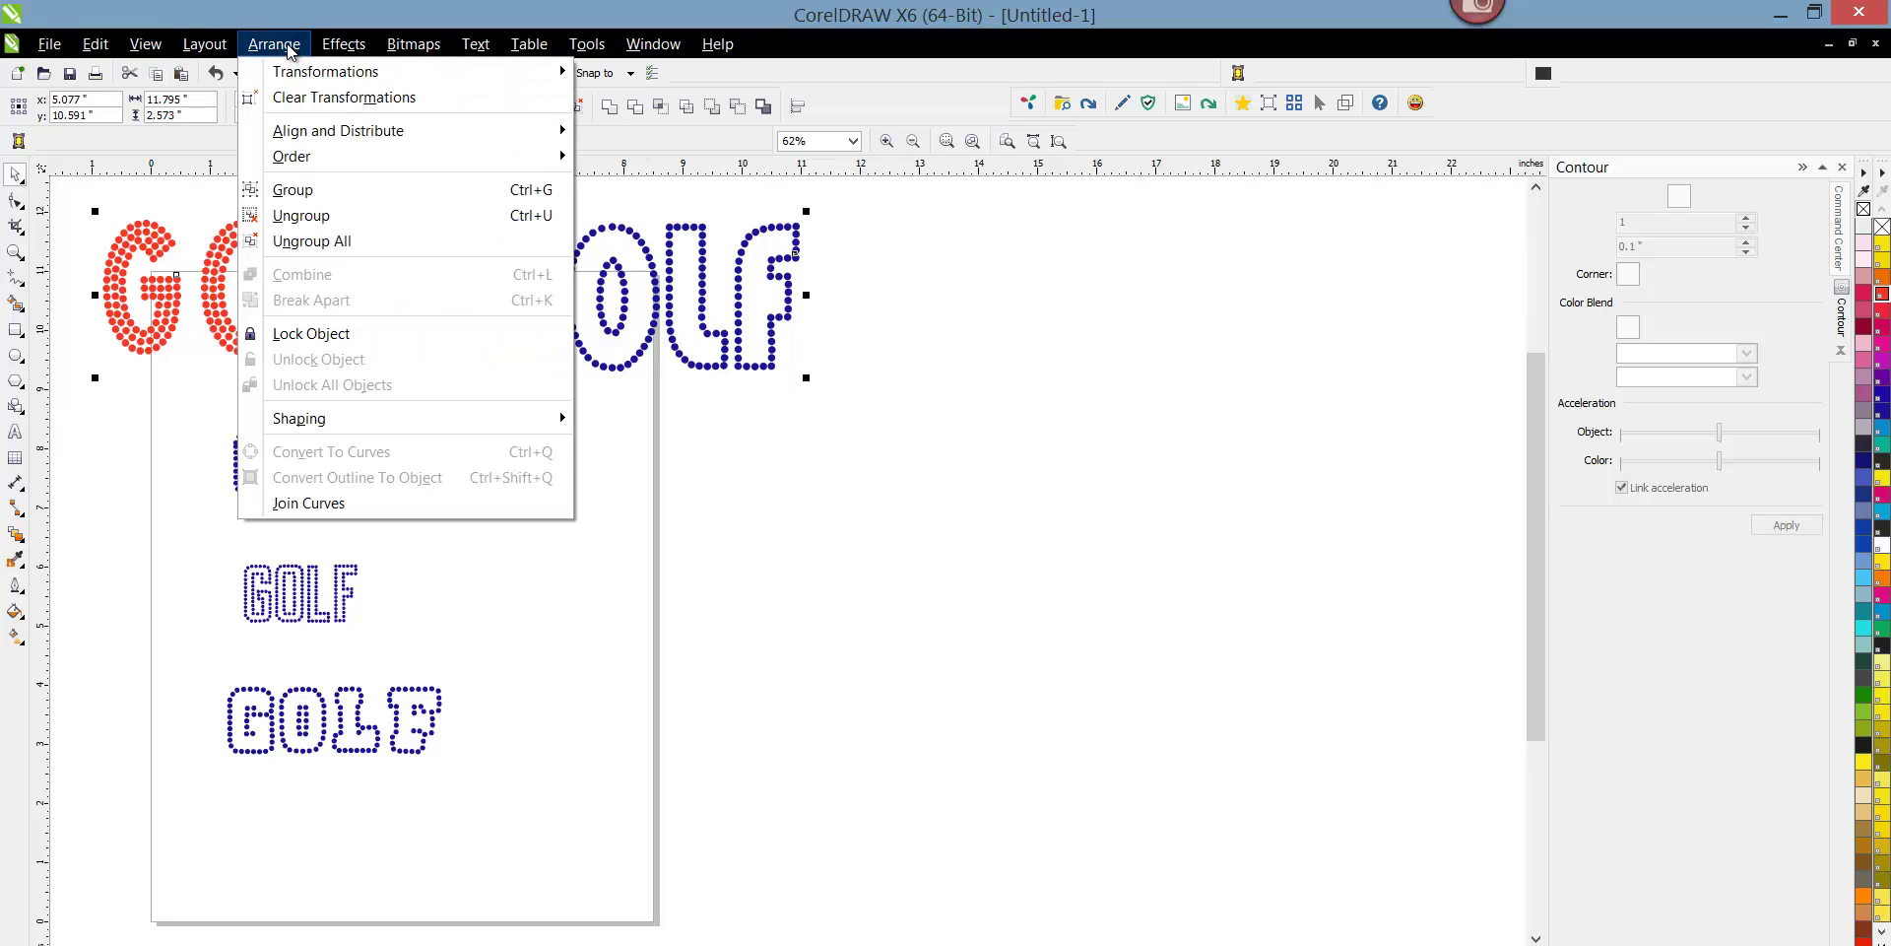
pyautogui.moveTo(325, 138)
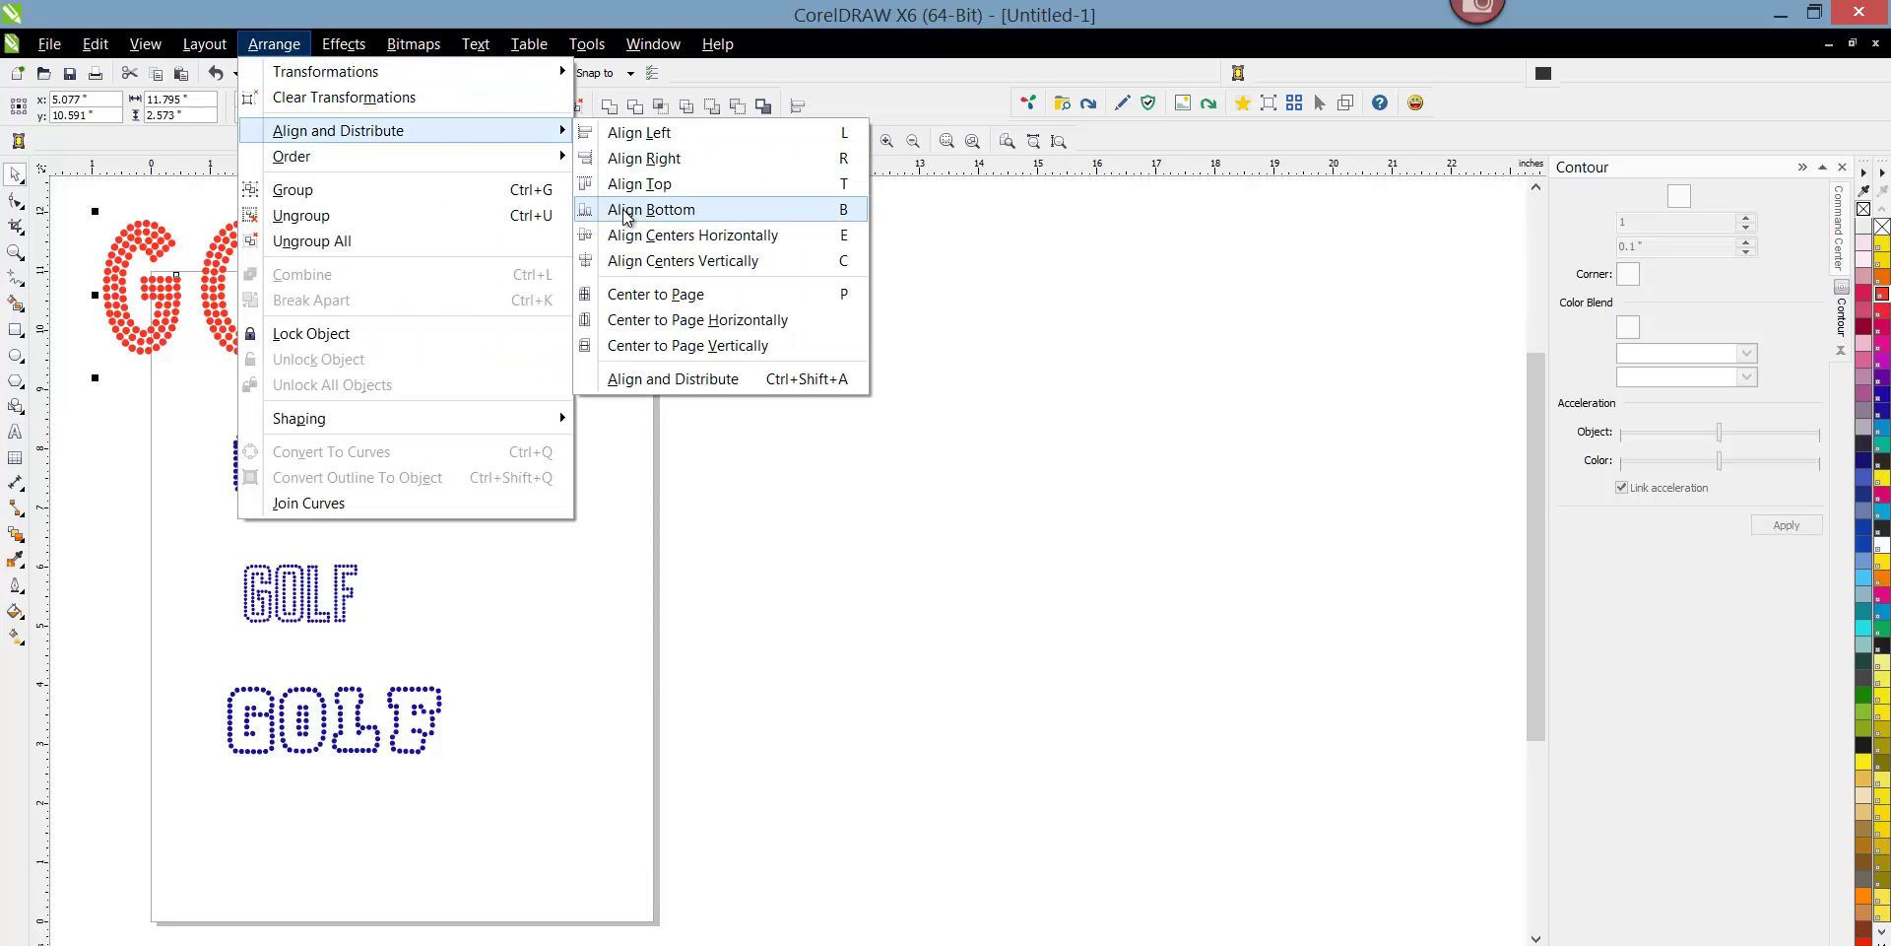
pyautogui.click(665, 261)
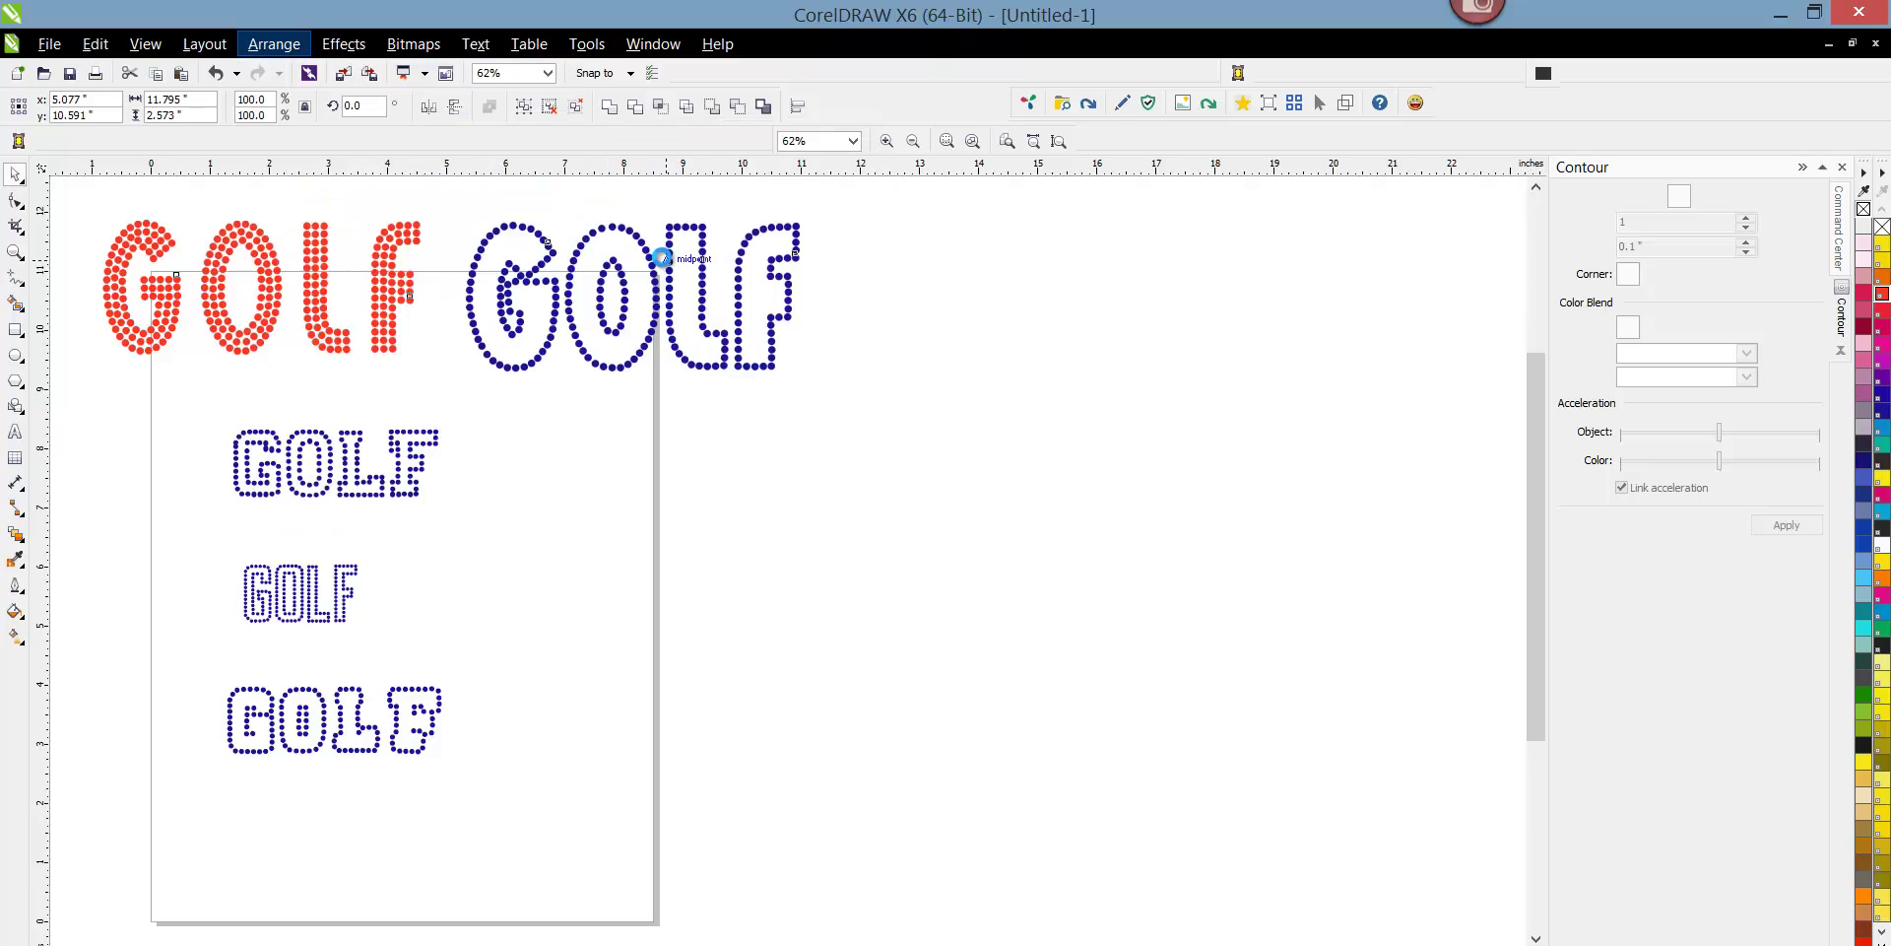
pyautogui.click(276, 44)
pyautogui.moveTo(335, 133)
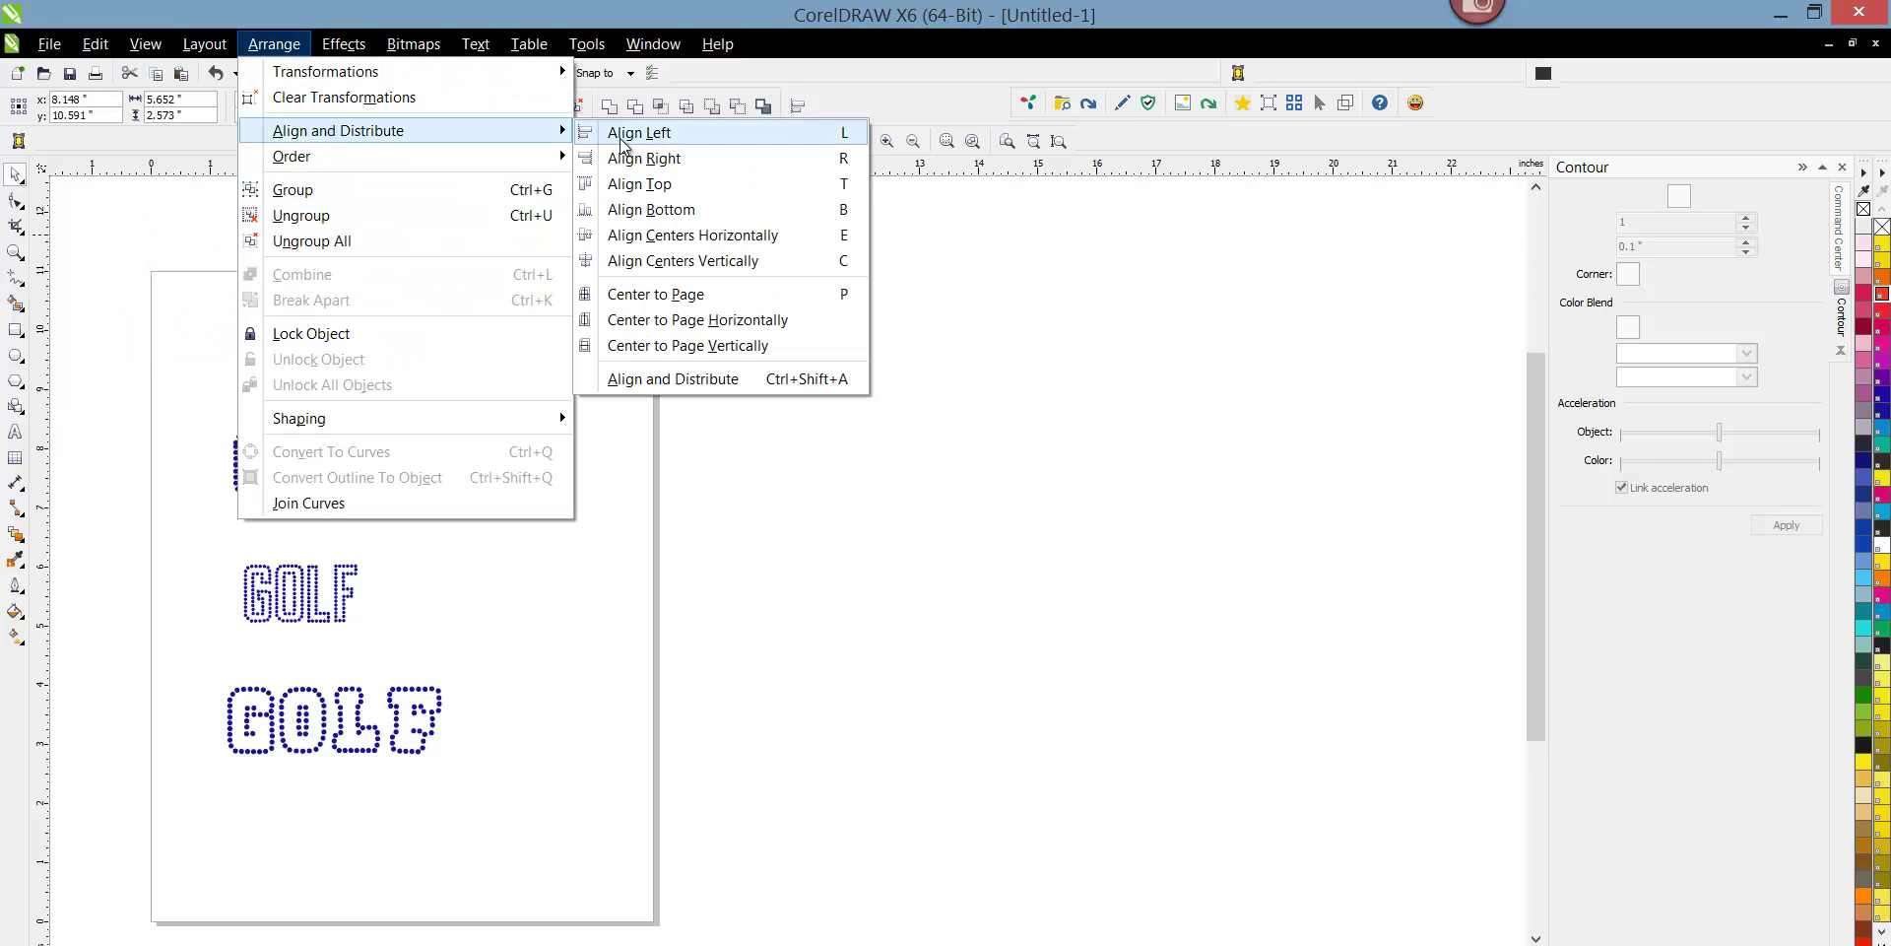
pyautogui.click(684, 237)
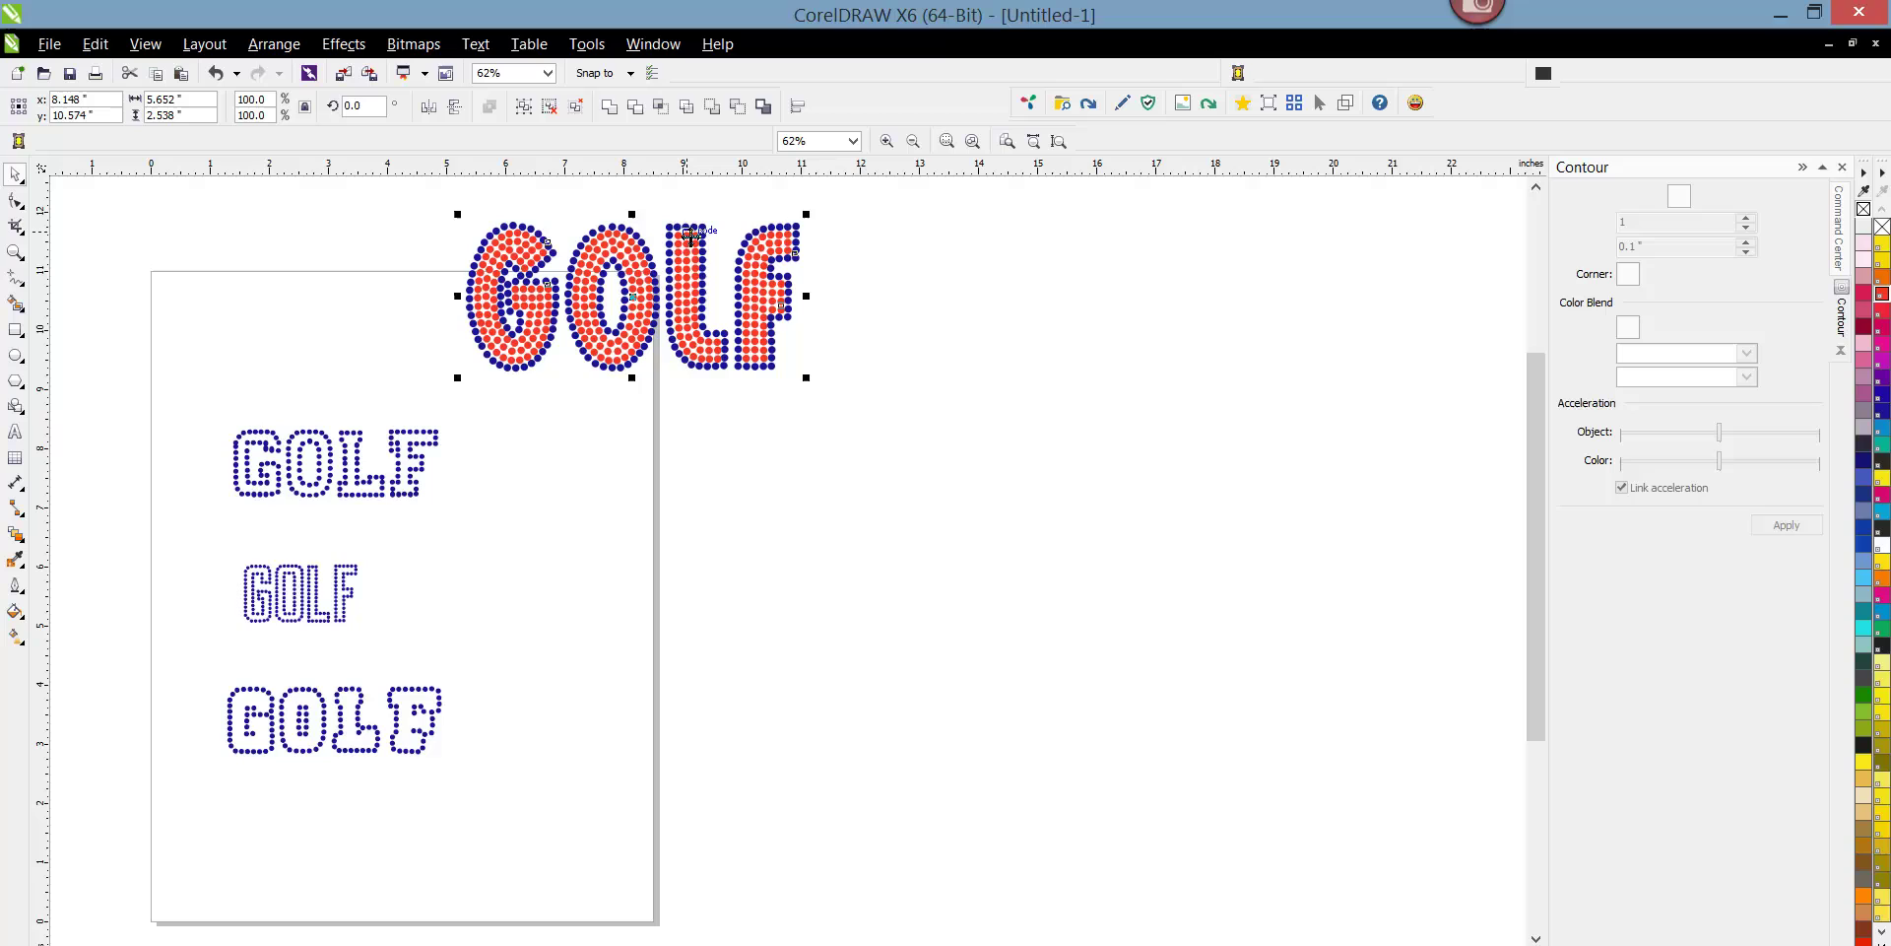
pyautogui.click(865, 256)
pyautogui.scroll(2, 658, 261)
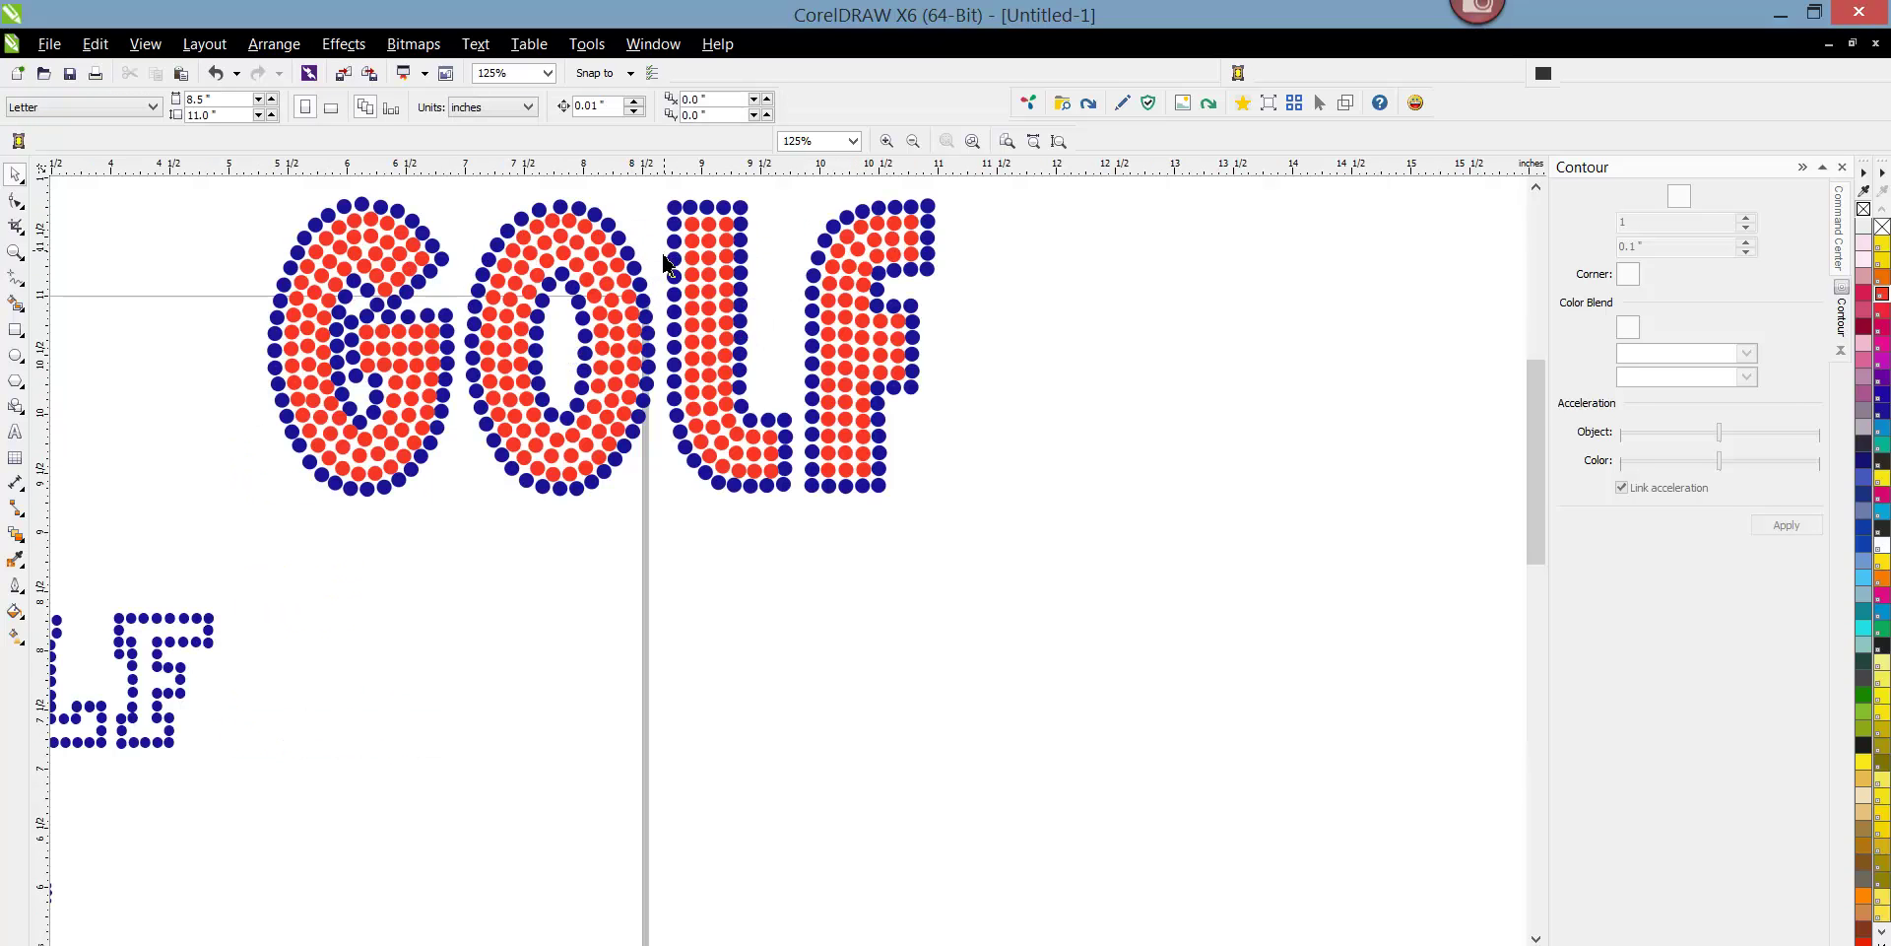
pyautogui.scroll(-2, 658, 261)
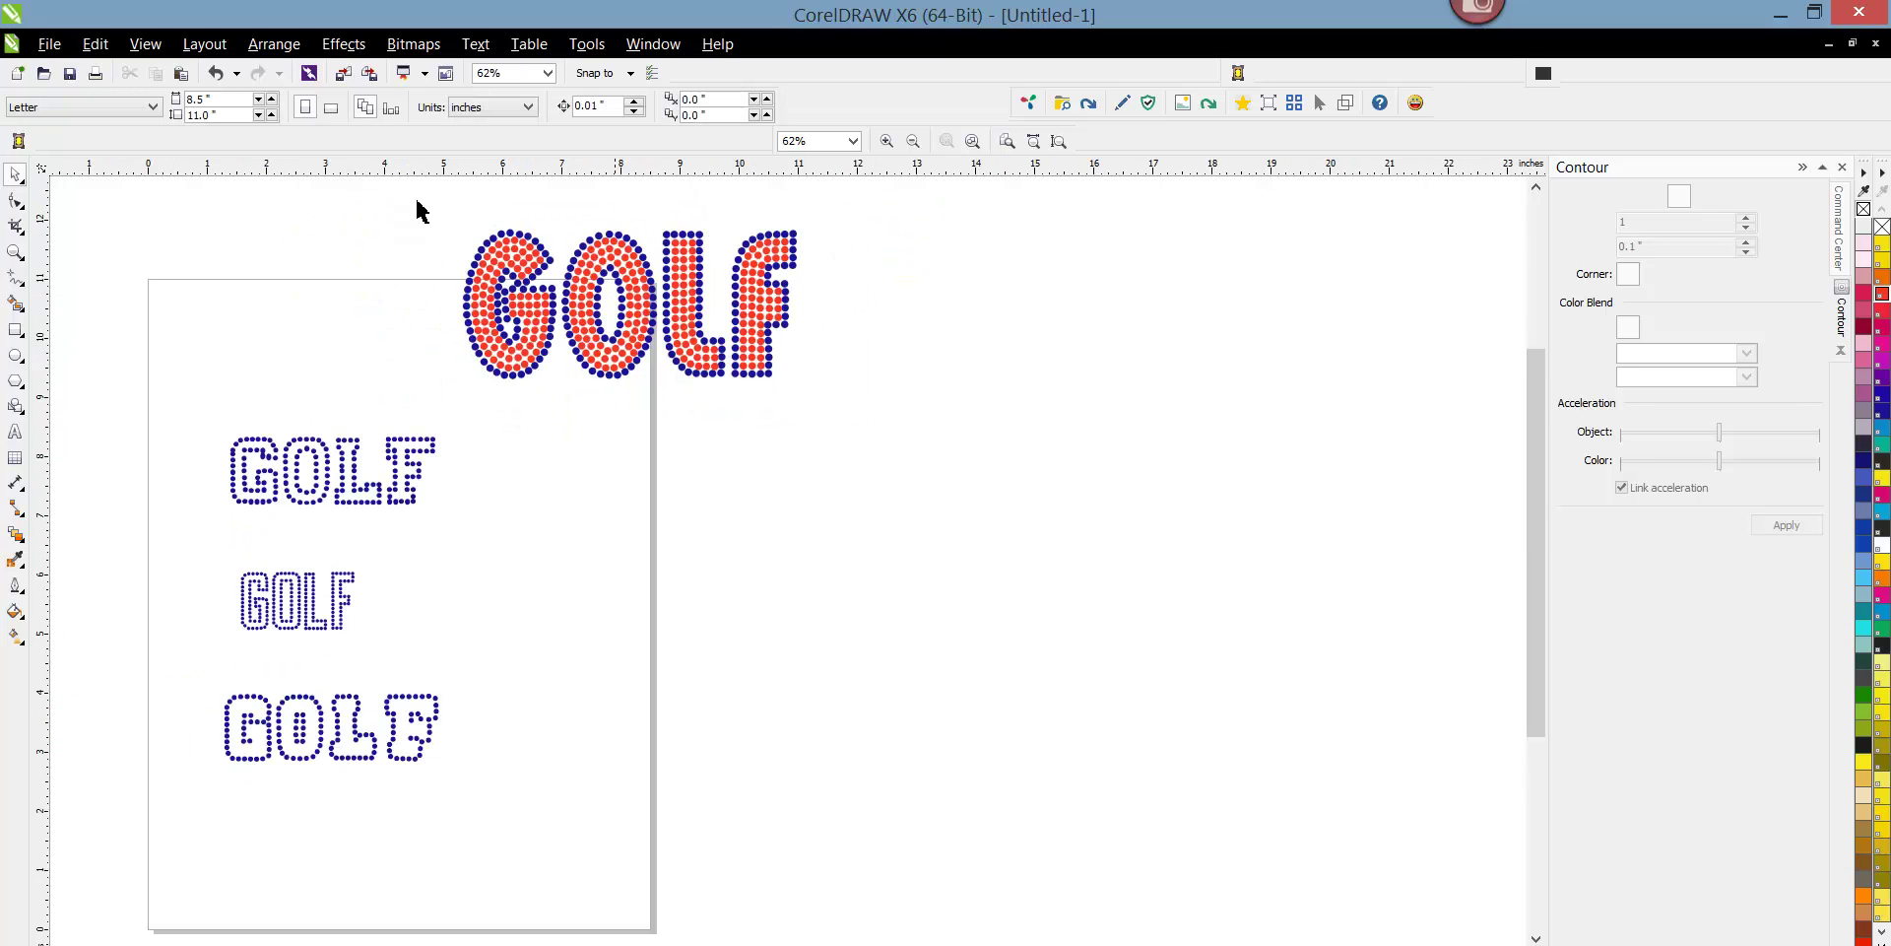
# Draw a rectangle about 5.9 by 3 inches around the combined red and blue GOLF design.
pyautogui.click(15, 329)
pyautogui.moveTo(459, 219)
pyautogui.mouseDown()
pyautogui.moveTo(558, 262)
pyautogui.moveTo(650, 340)
pyautogui.moveTo(809, 394)
pyautogui.mouseUp()
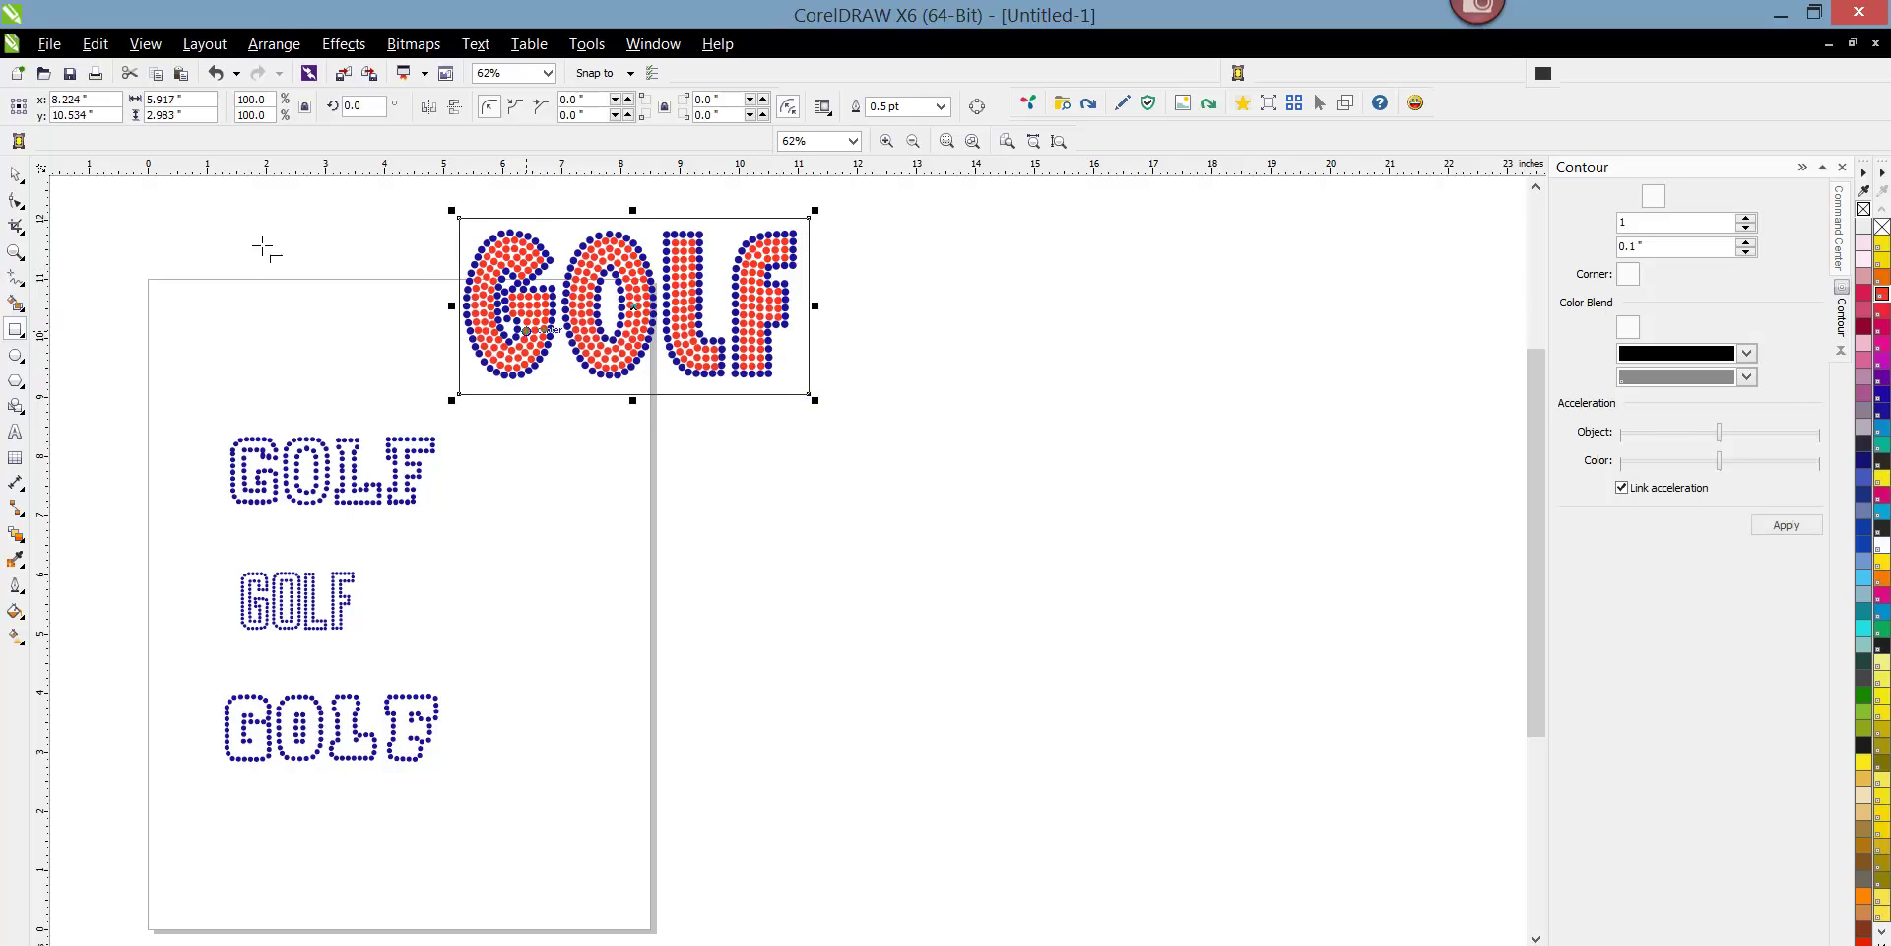
pyautogui.click(15, 174)
pyautogui.click(298, 266)
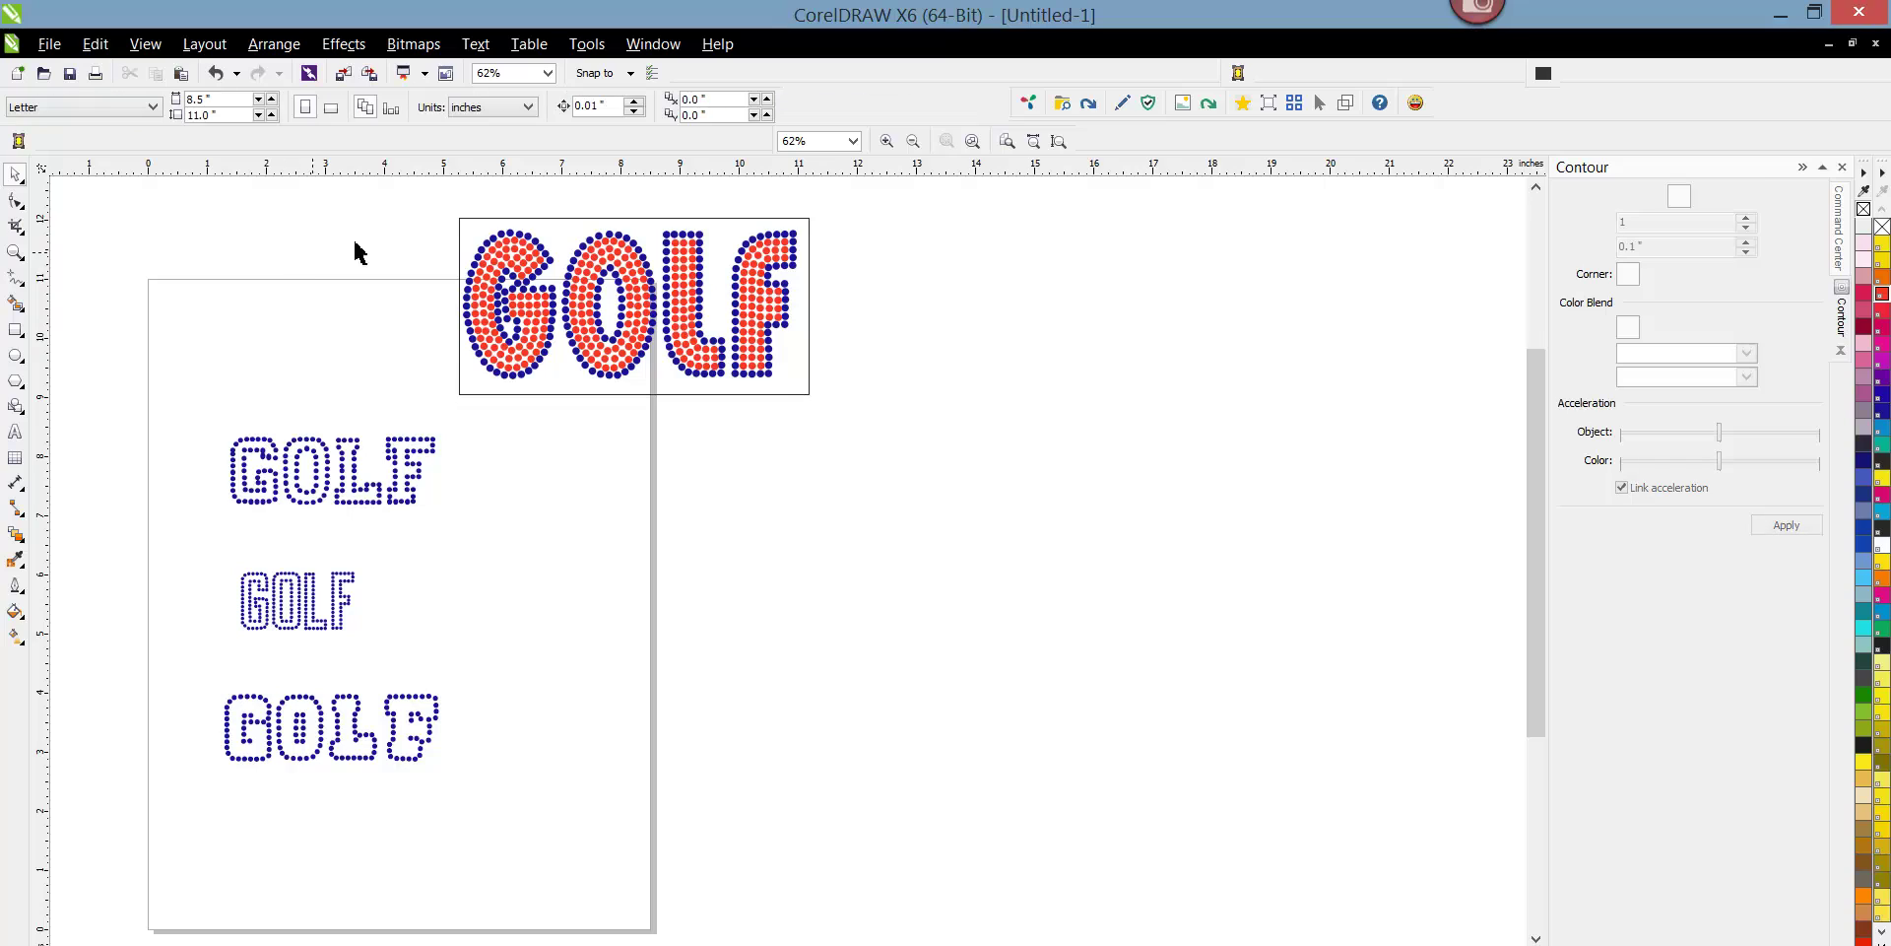
pyautogui.click(461, 222)
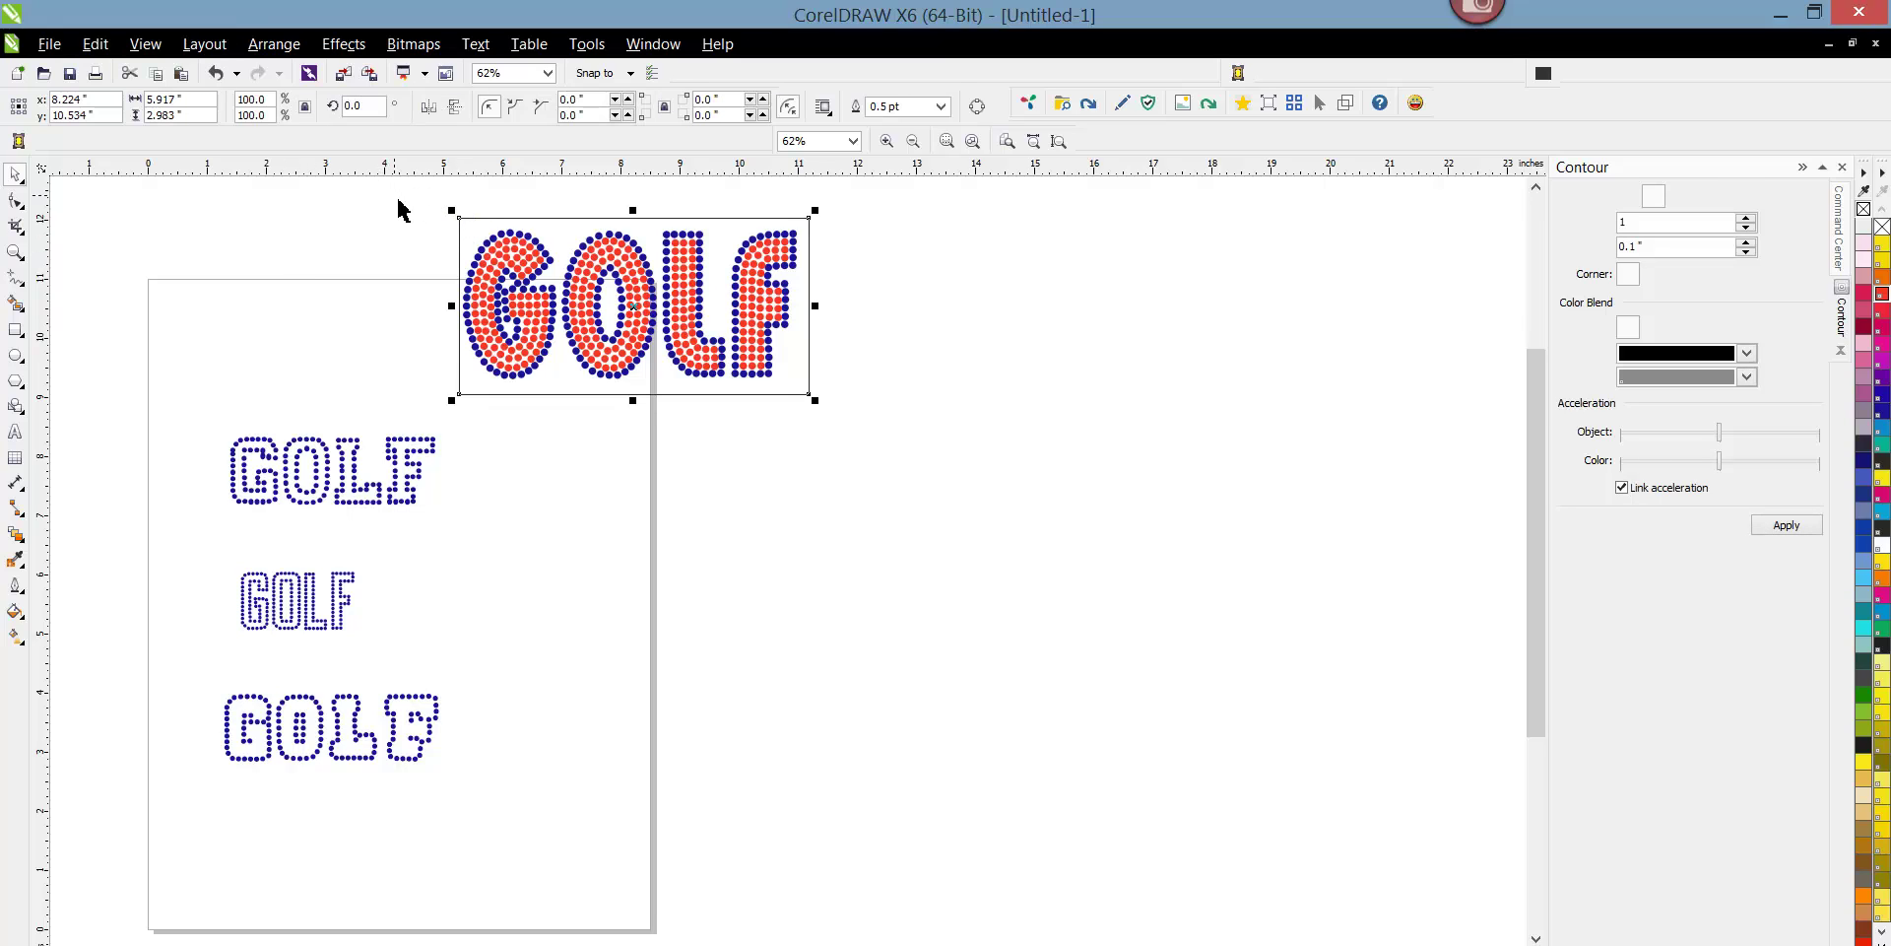
pyautogui.moveTo(401, 200); pyautogui.dragTo(939, 435)
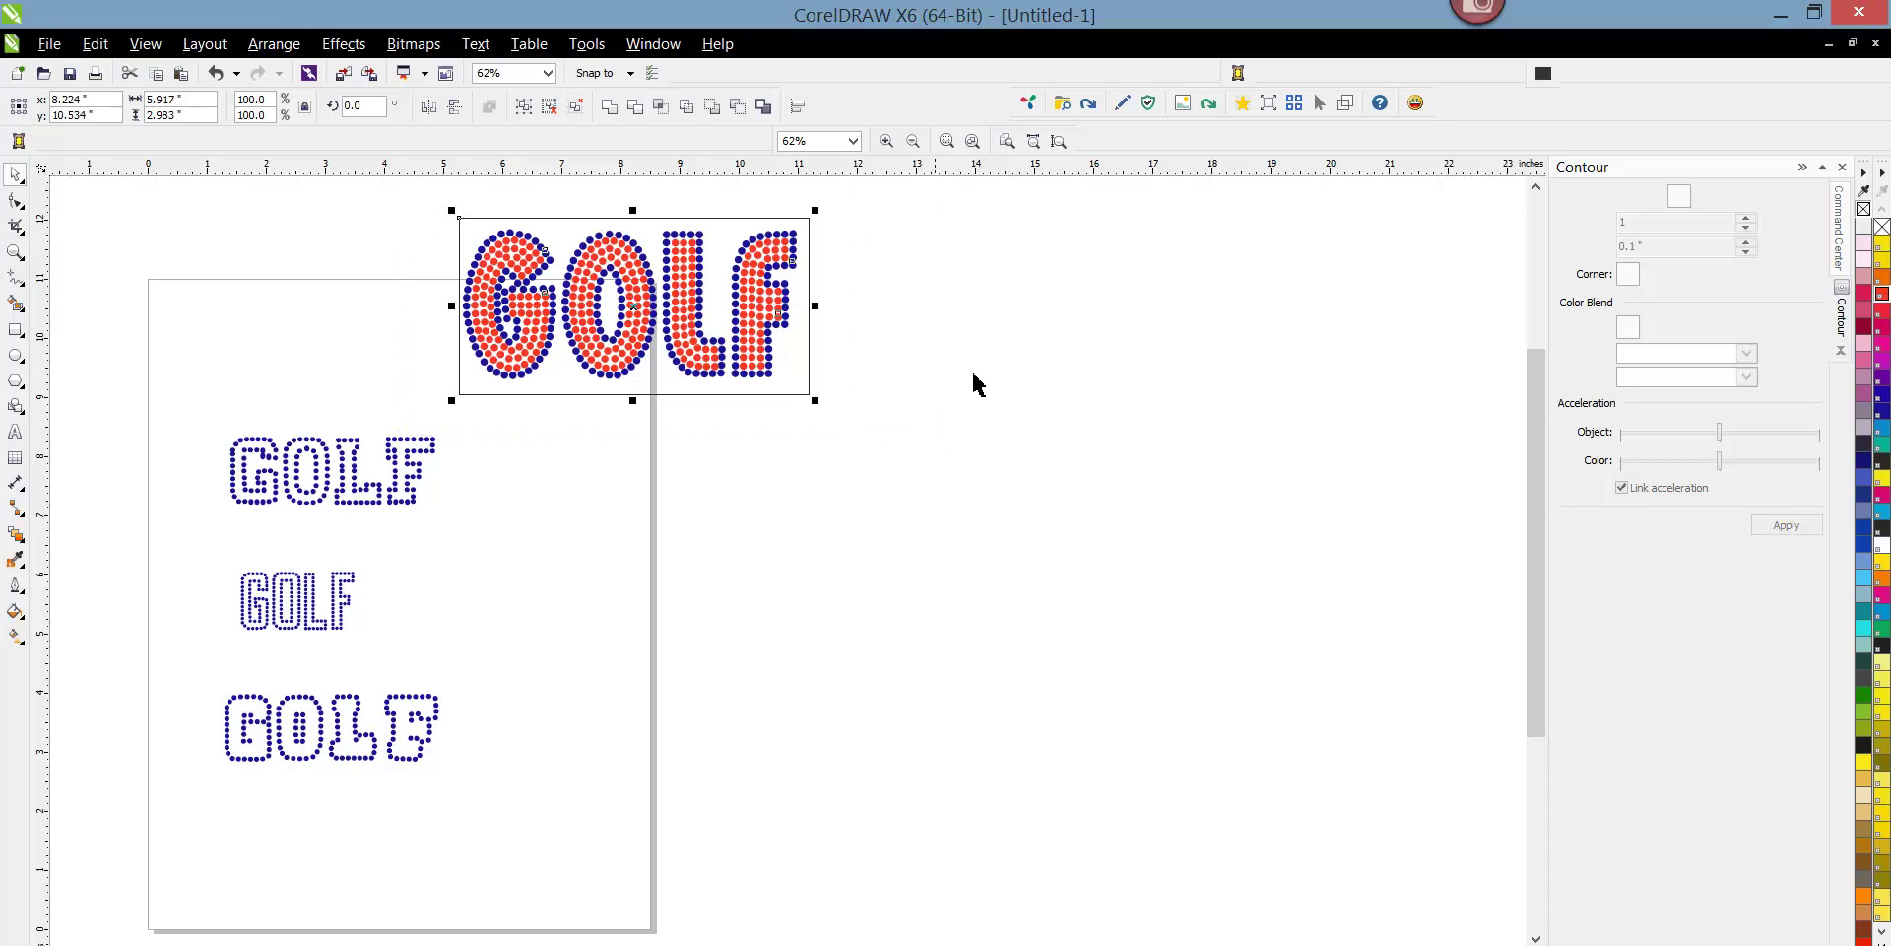
pyautogui.click(886, 337)
# Delete the large two-colour GOLF design together with its surrounding rectangle.
pyautogui.moveTo(410, 183); pyautogui.dragTo(839, 412)
pyautogui.moveTo(401, 210); pyautogui.dragTo(1017, 473)
pyautogui.press('Delete')
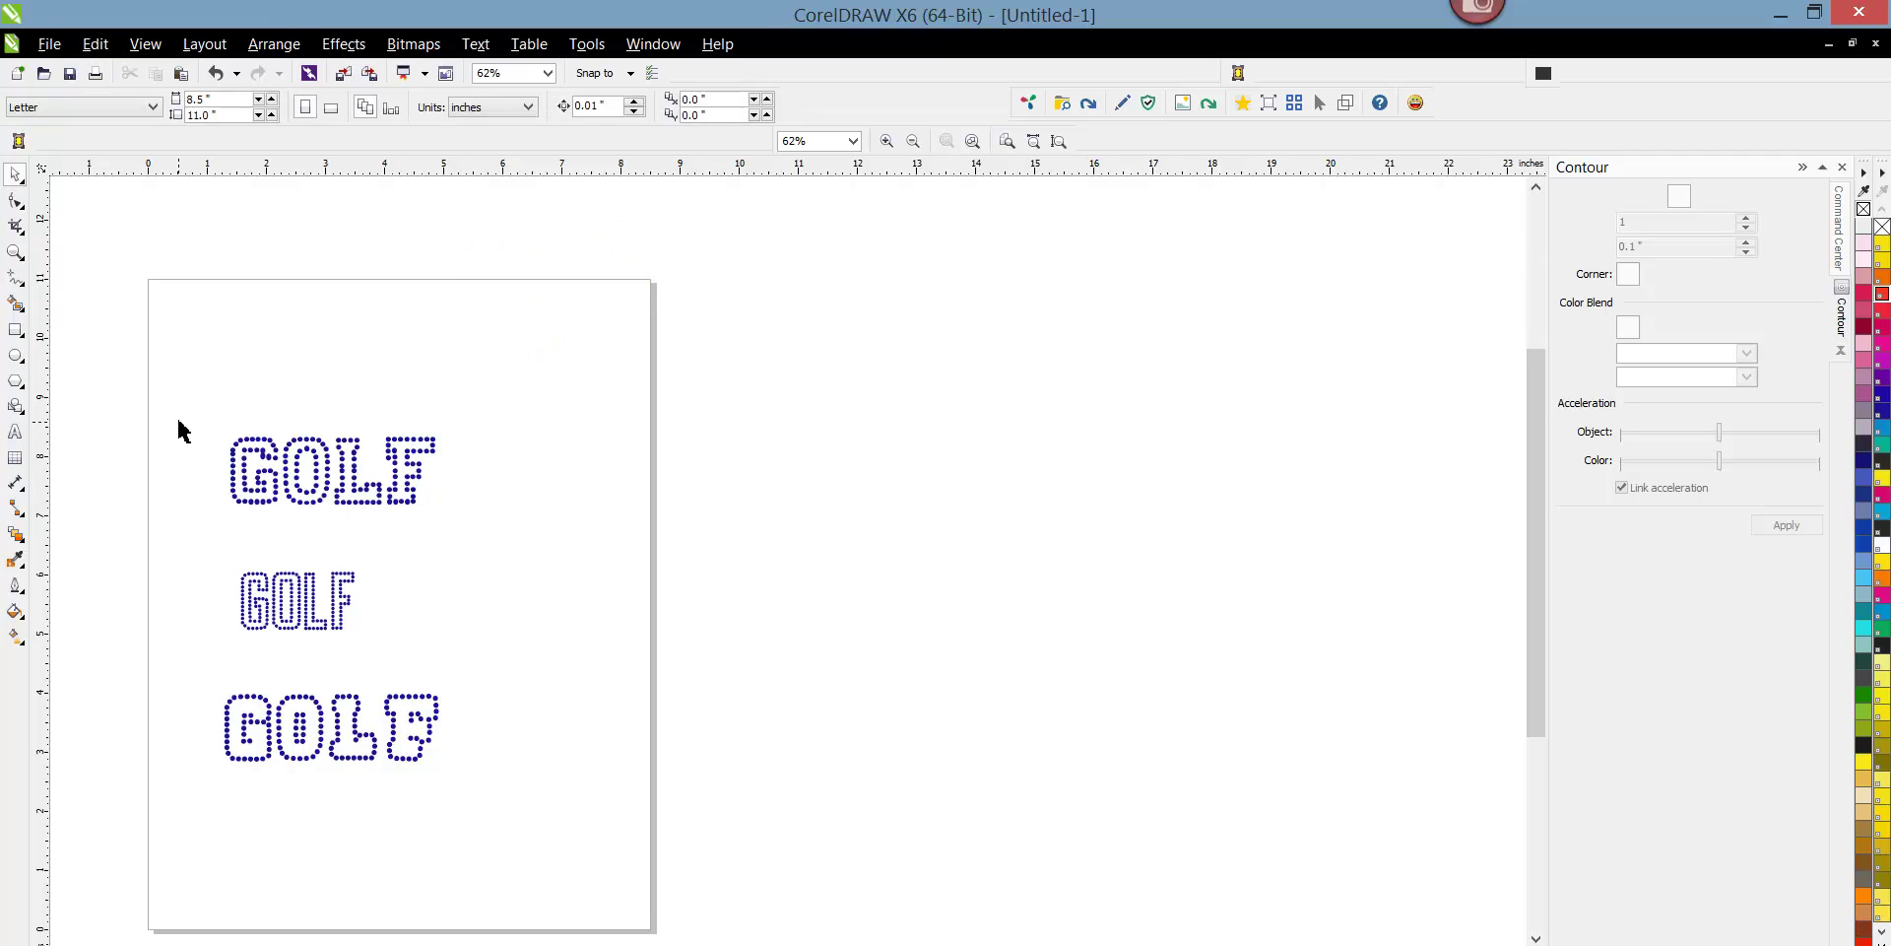
# Move the topmost blue GOLF text toward the upper part of the page and duplicate it in place.
pyautogui.moveTo(171, 407); pyautogui.dragTo(557, 562)
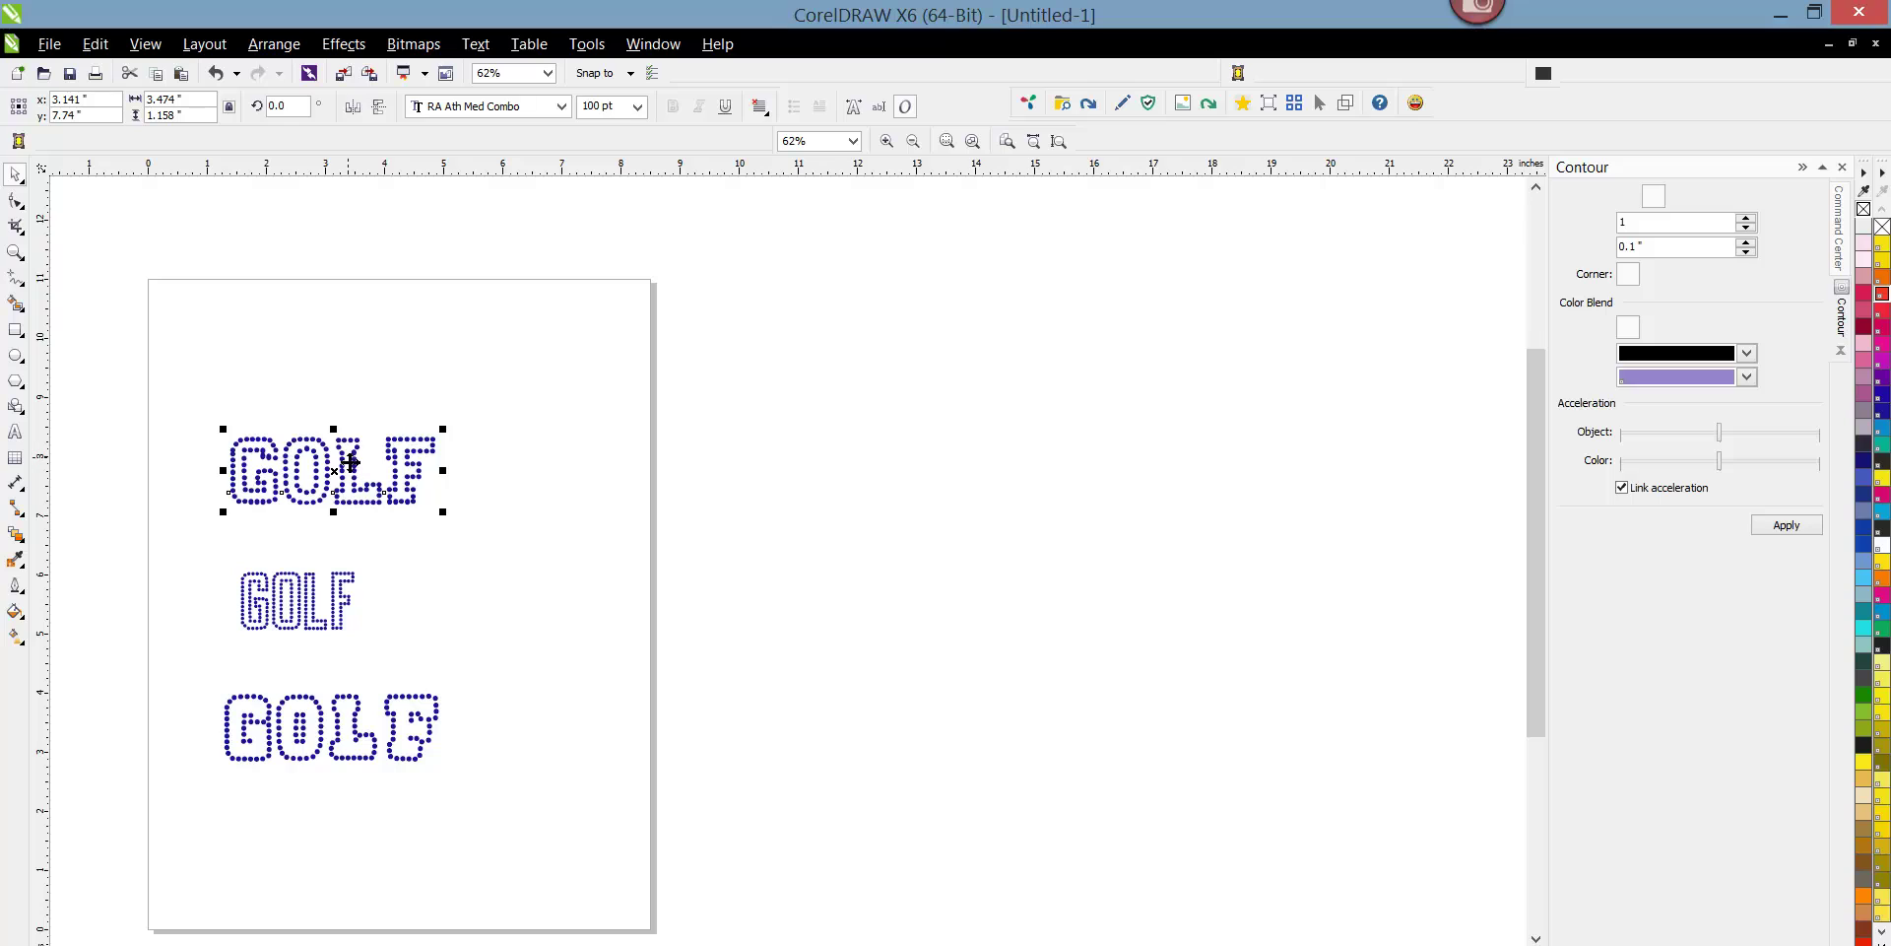
pyautogui.moveTo(344, 473); pyautogui.dragTo(429, 390)
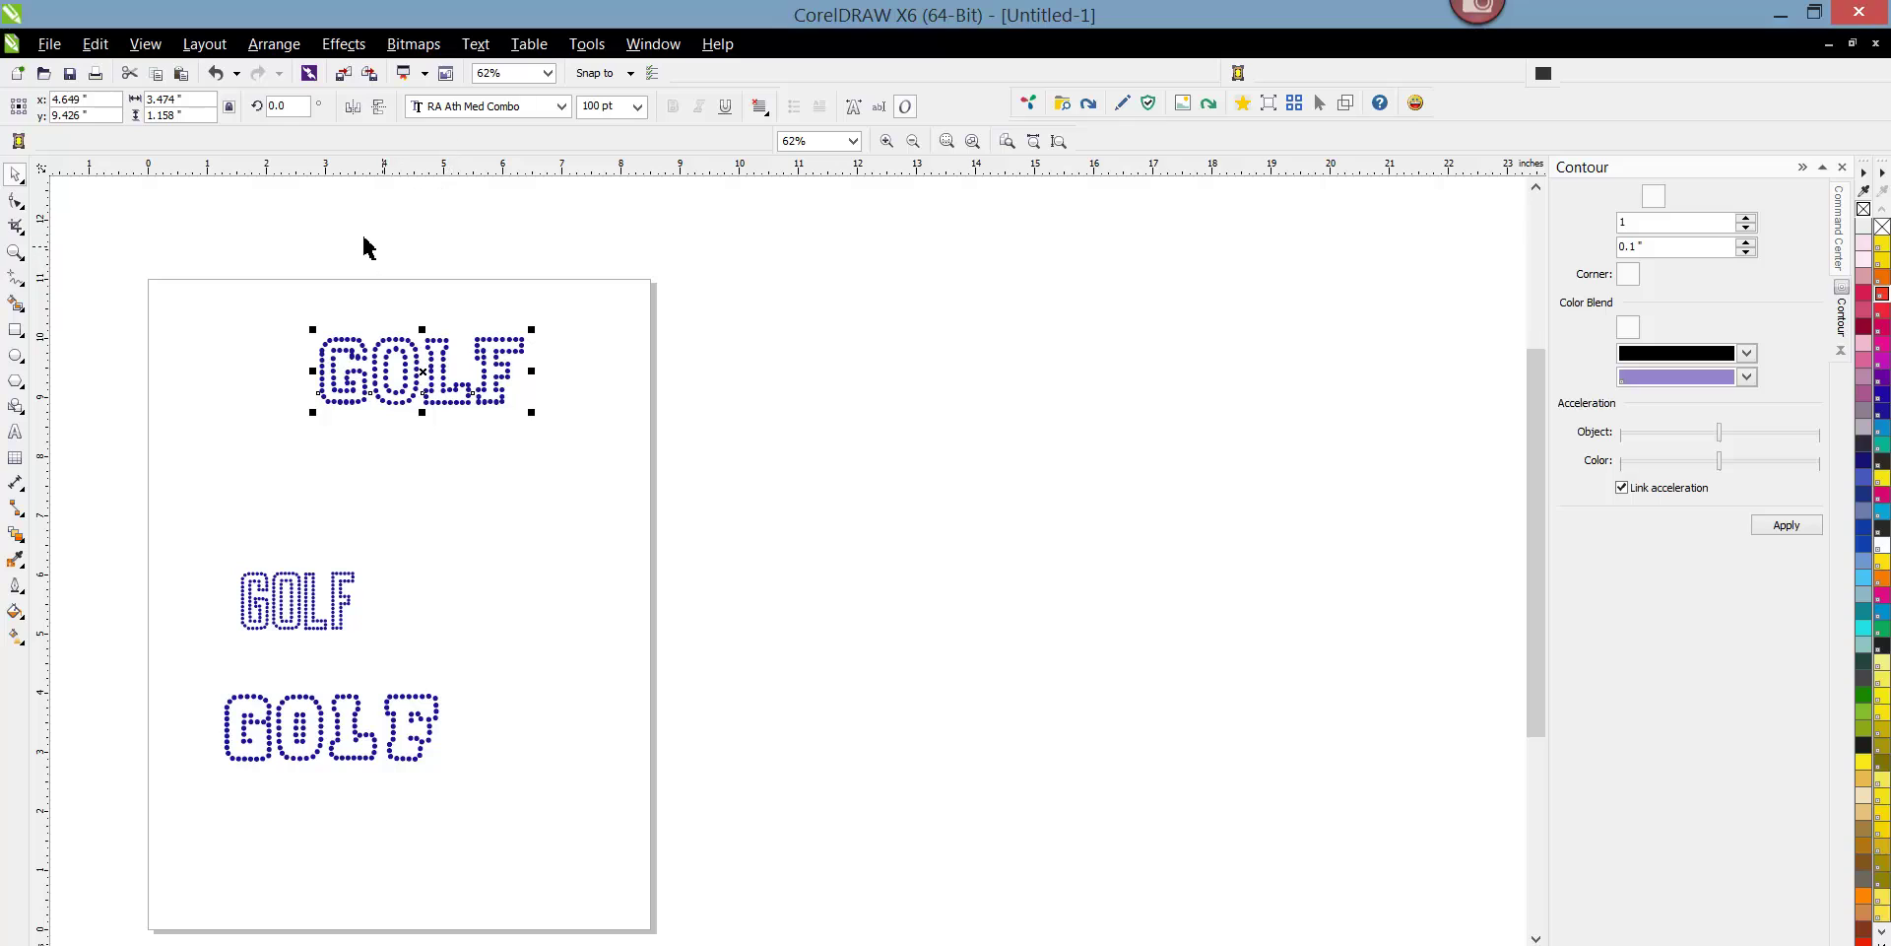
pyautogui.click(94, 43)
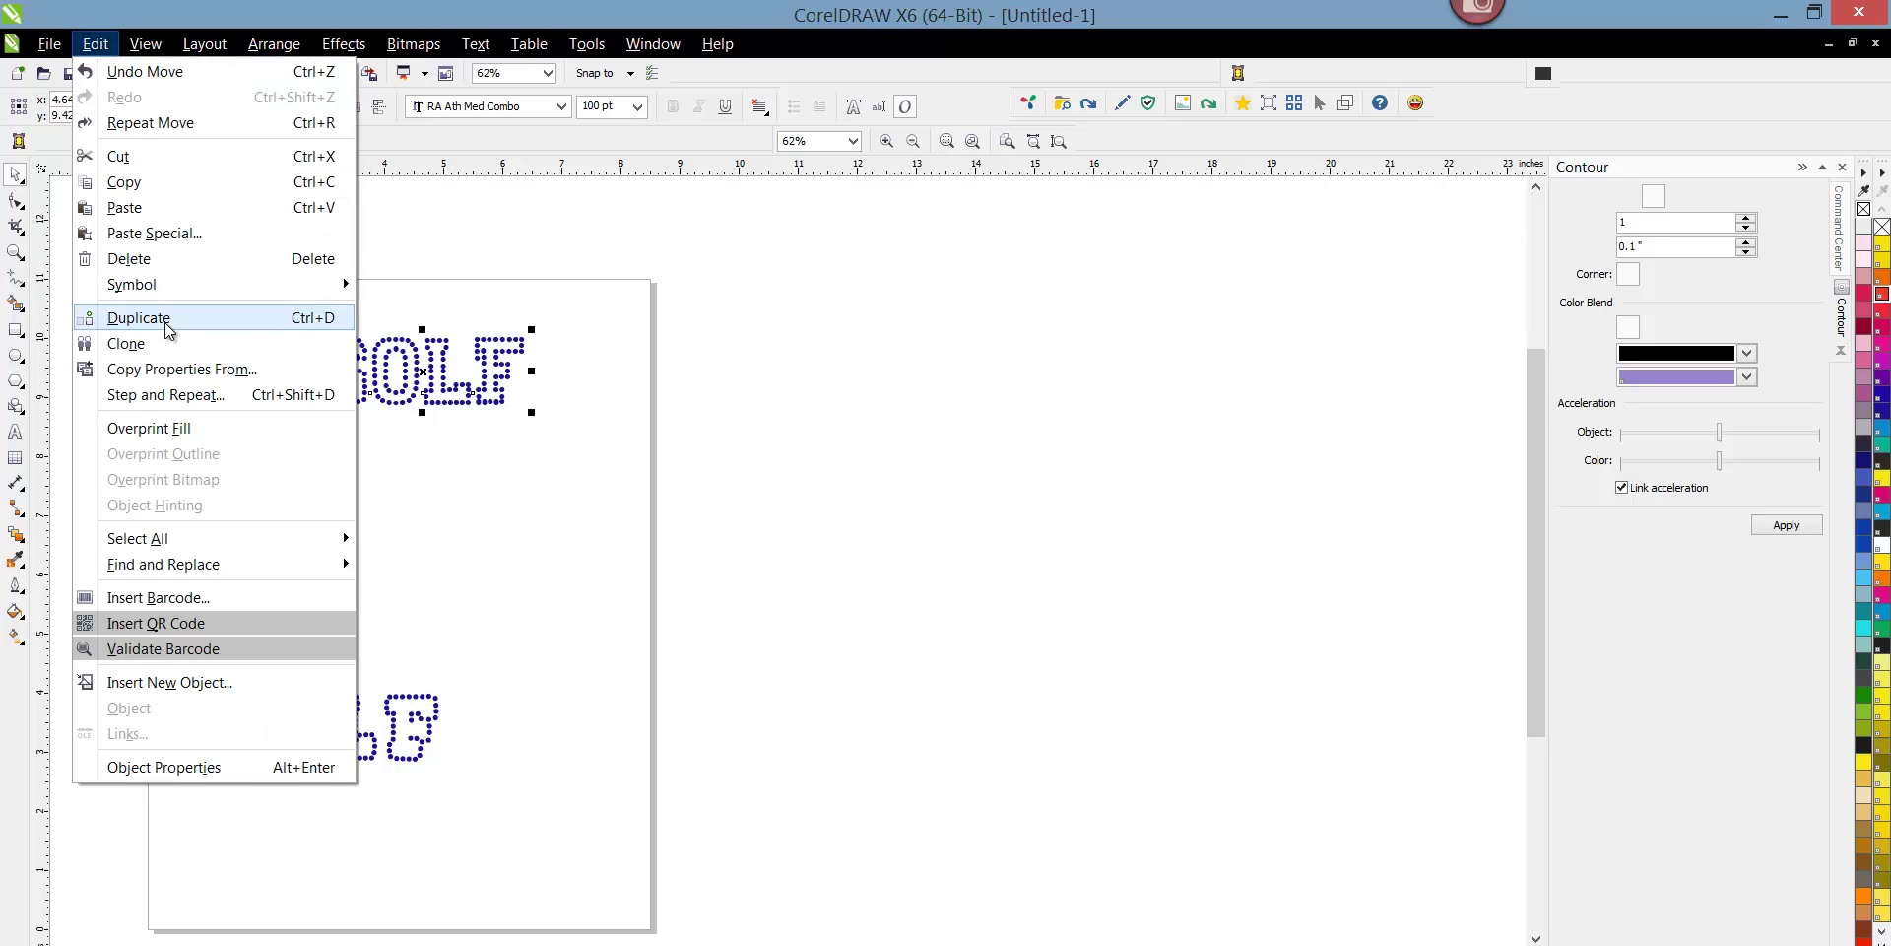
pyautogui.click(168, 328)
pyautogui.click(478, 44)
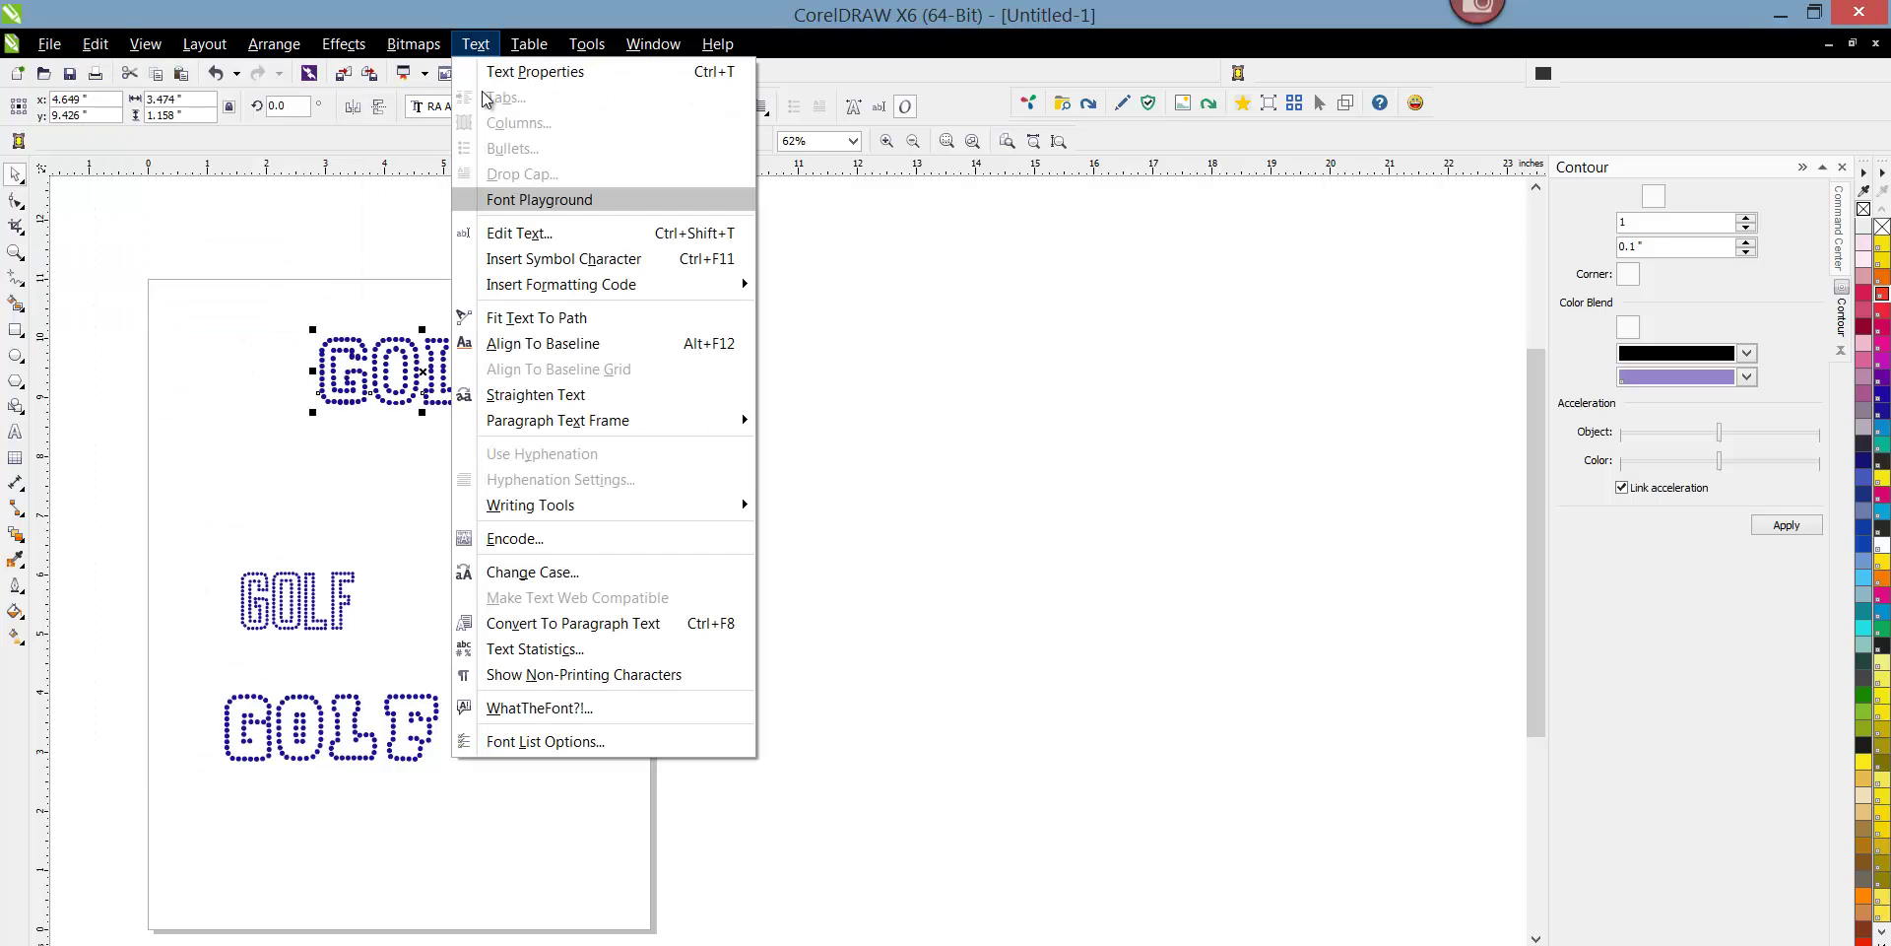
pyautogui.click(524, 232)
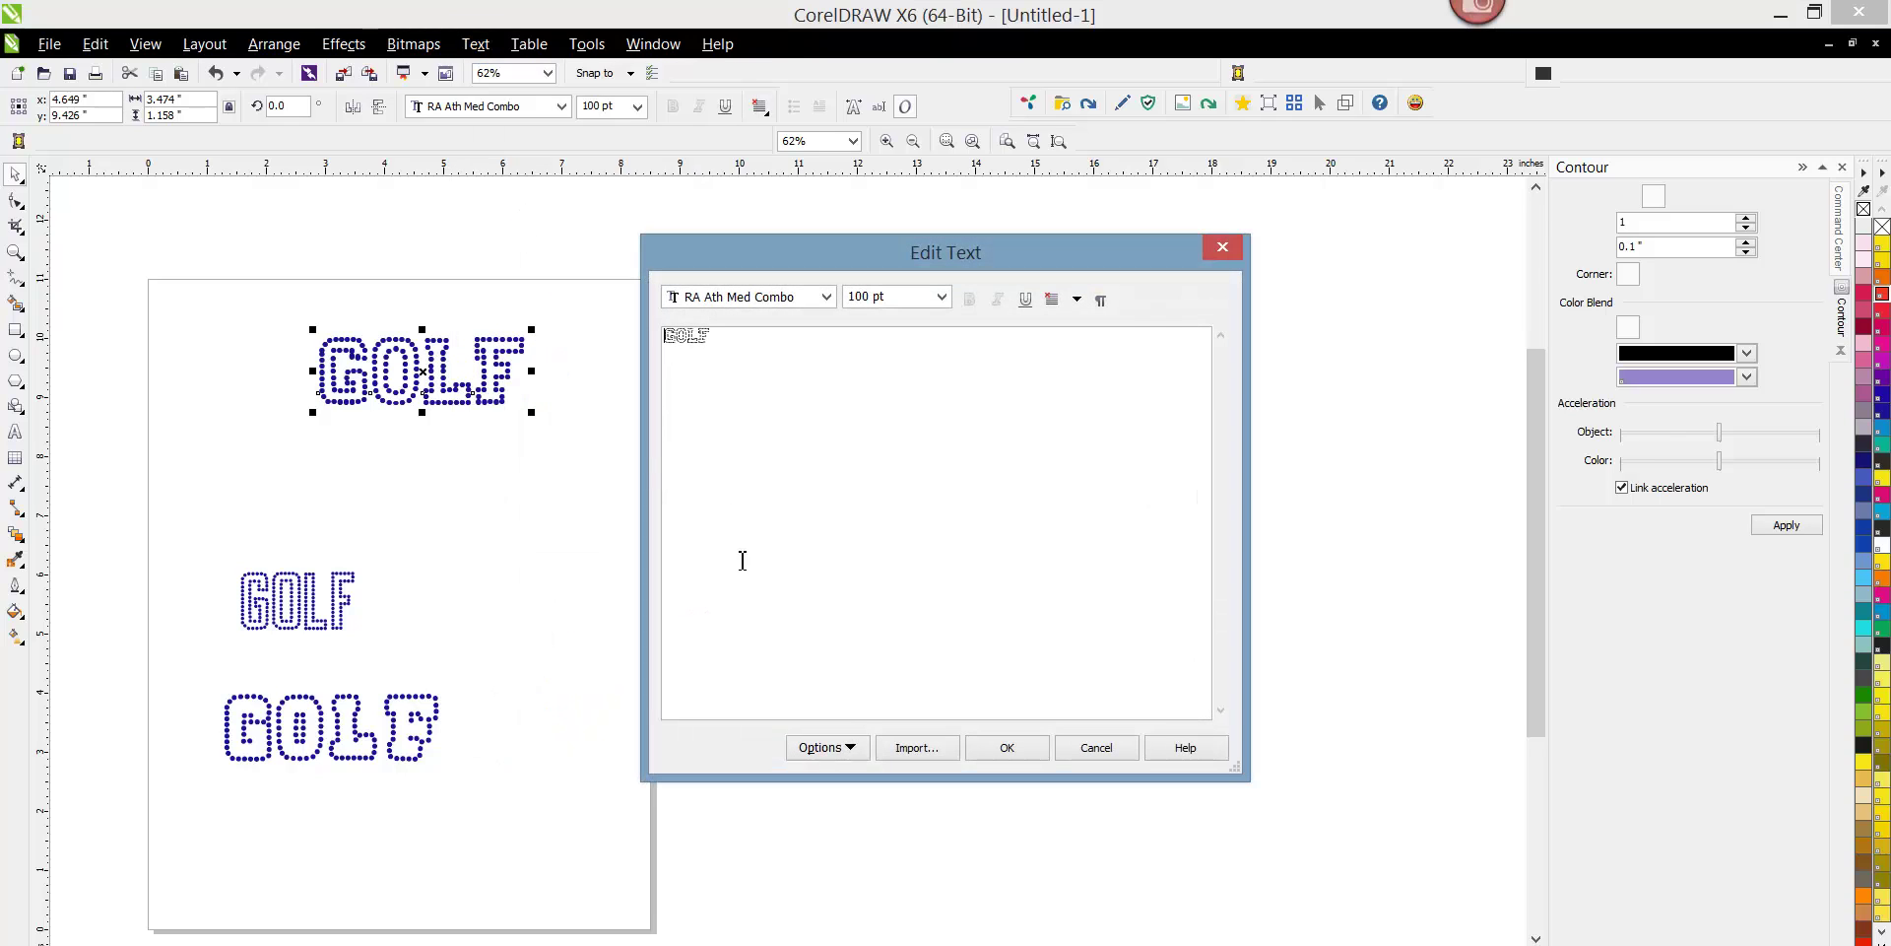
pyautogui.click(1223, 247)
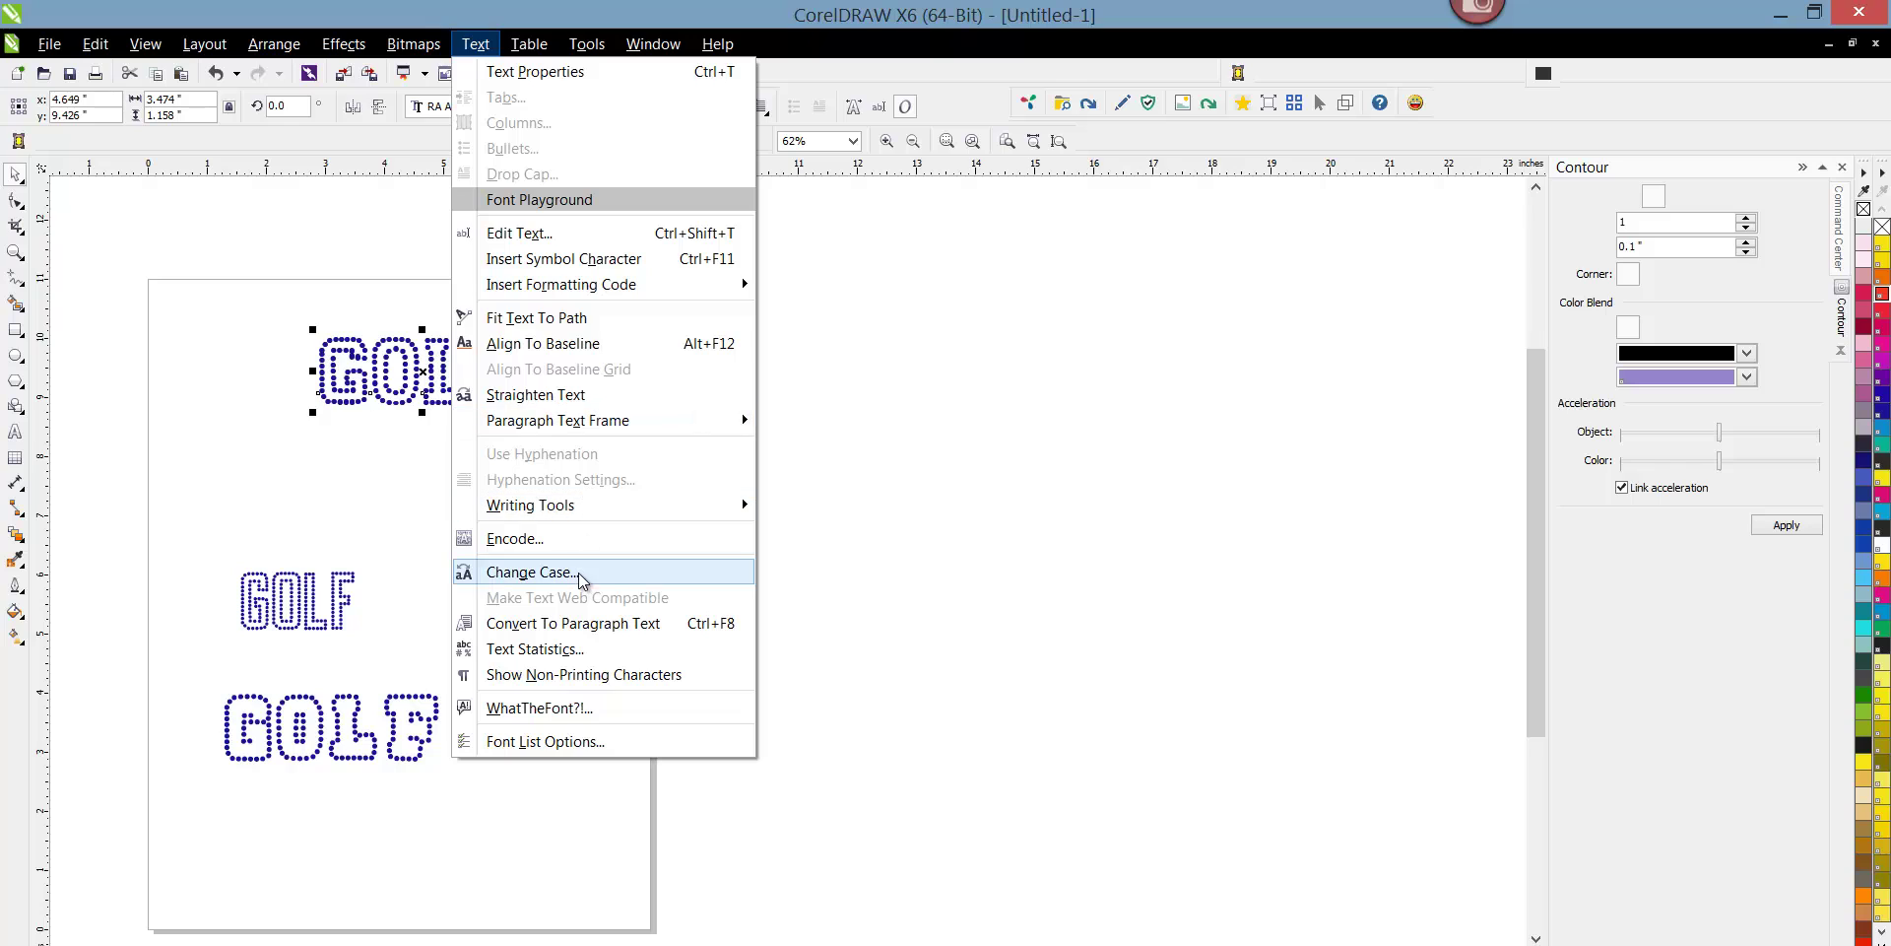
# Change the duplicated GOLF text to lowercase to get the fill characters and color it red.
pyautogui.click(577, 571)
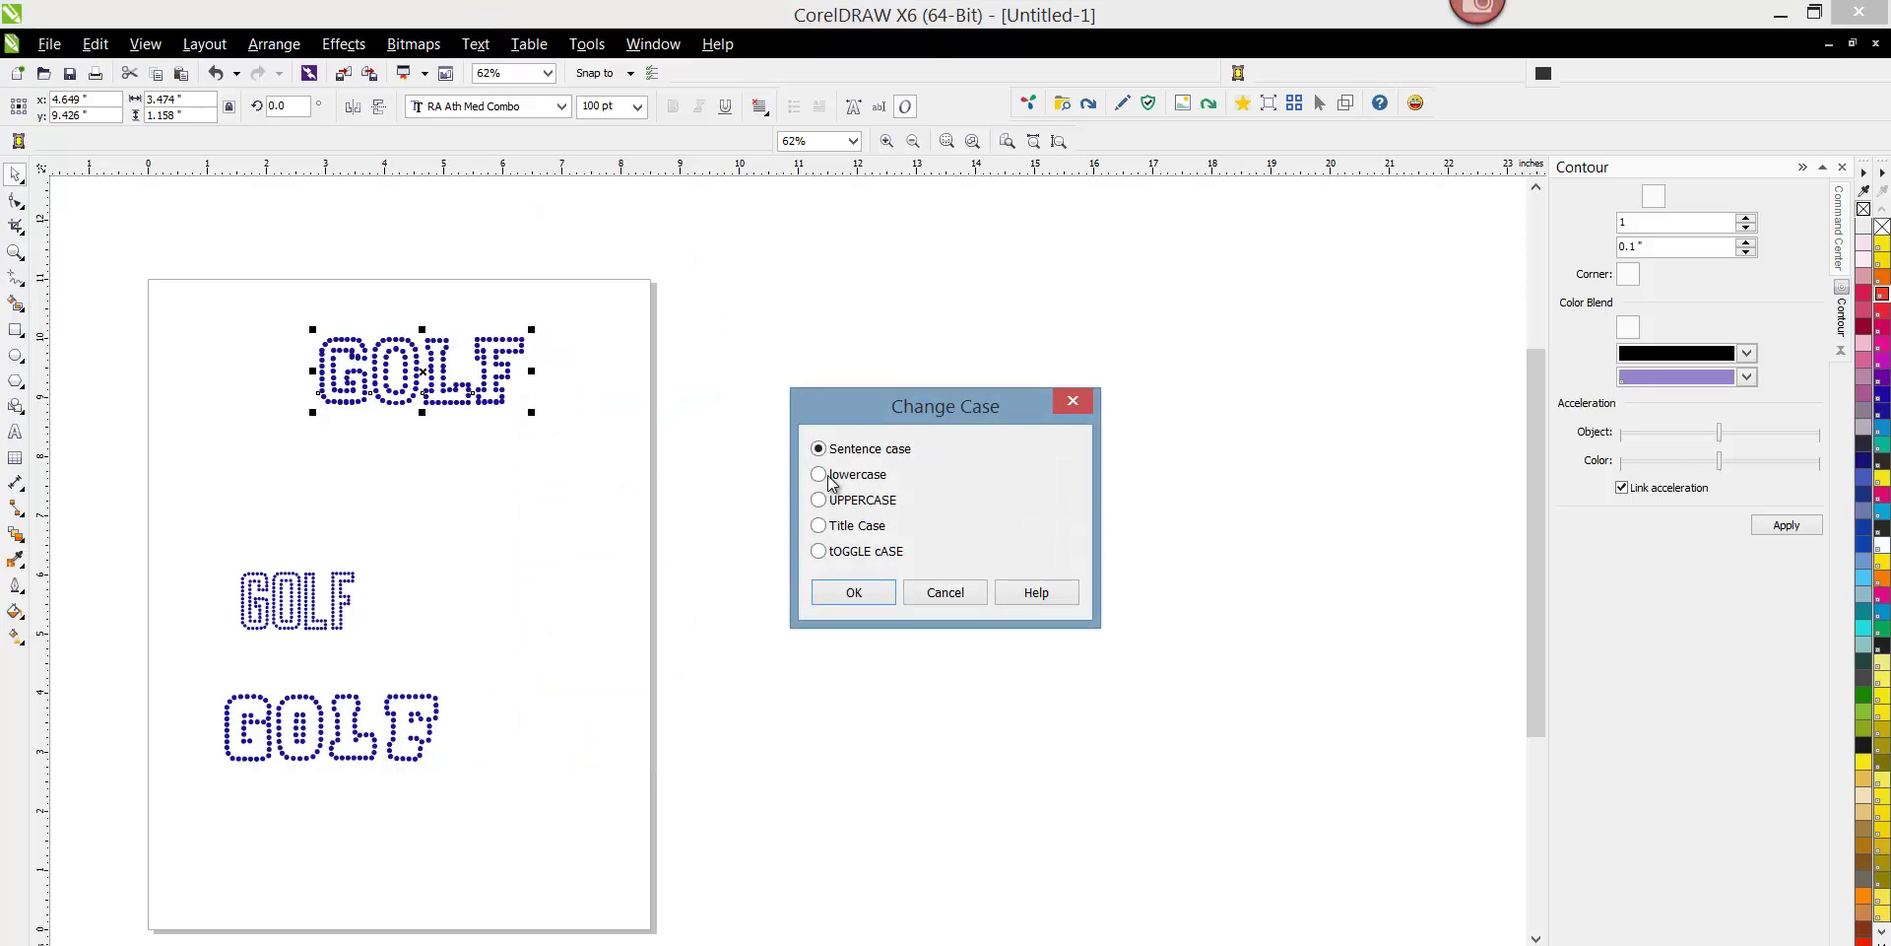
pyautogui.click(854, 592)
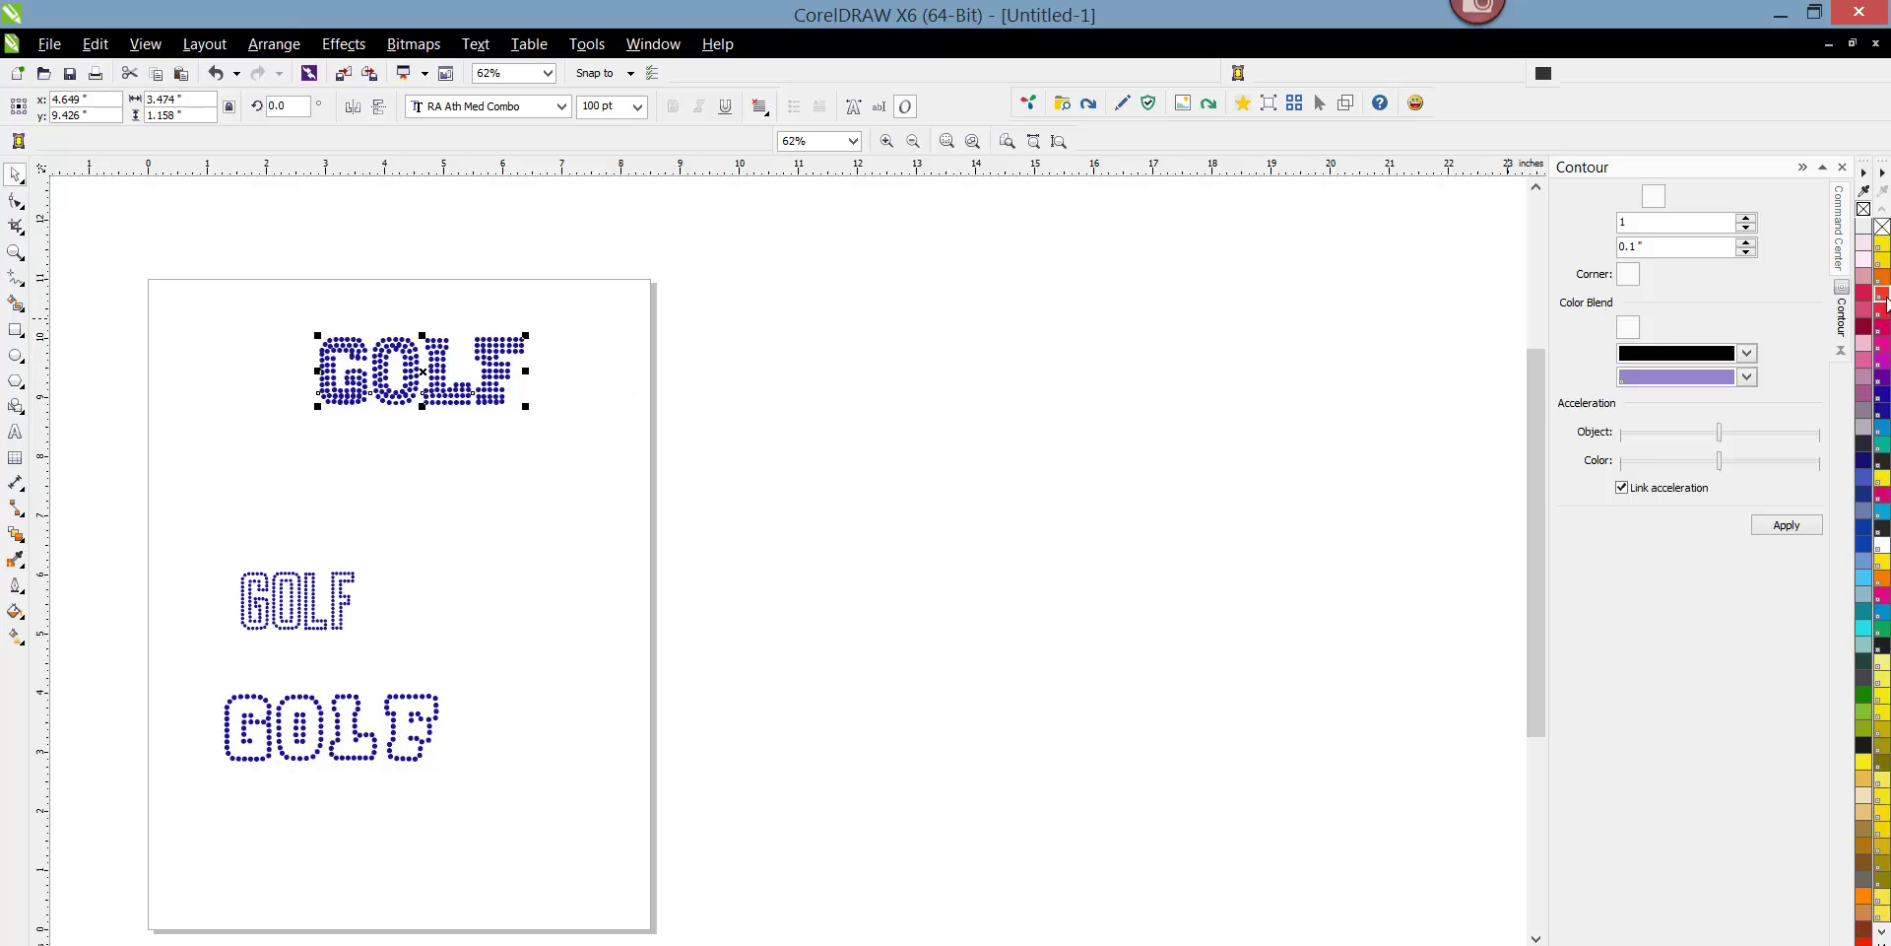
pyautogui.click(1882, 296)
pyautogui.click(414, 321)
pyautogui.scroll(2, 414, 335)
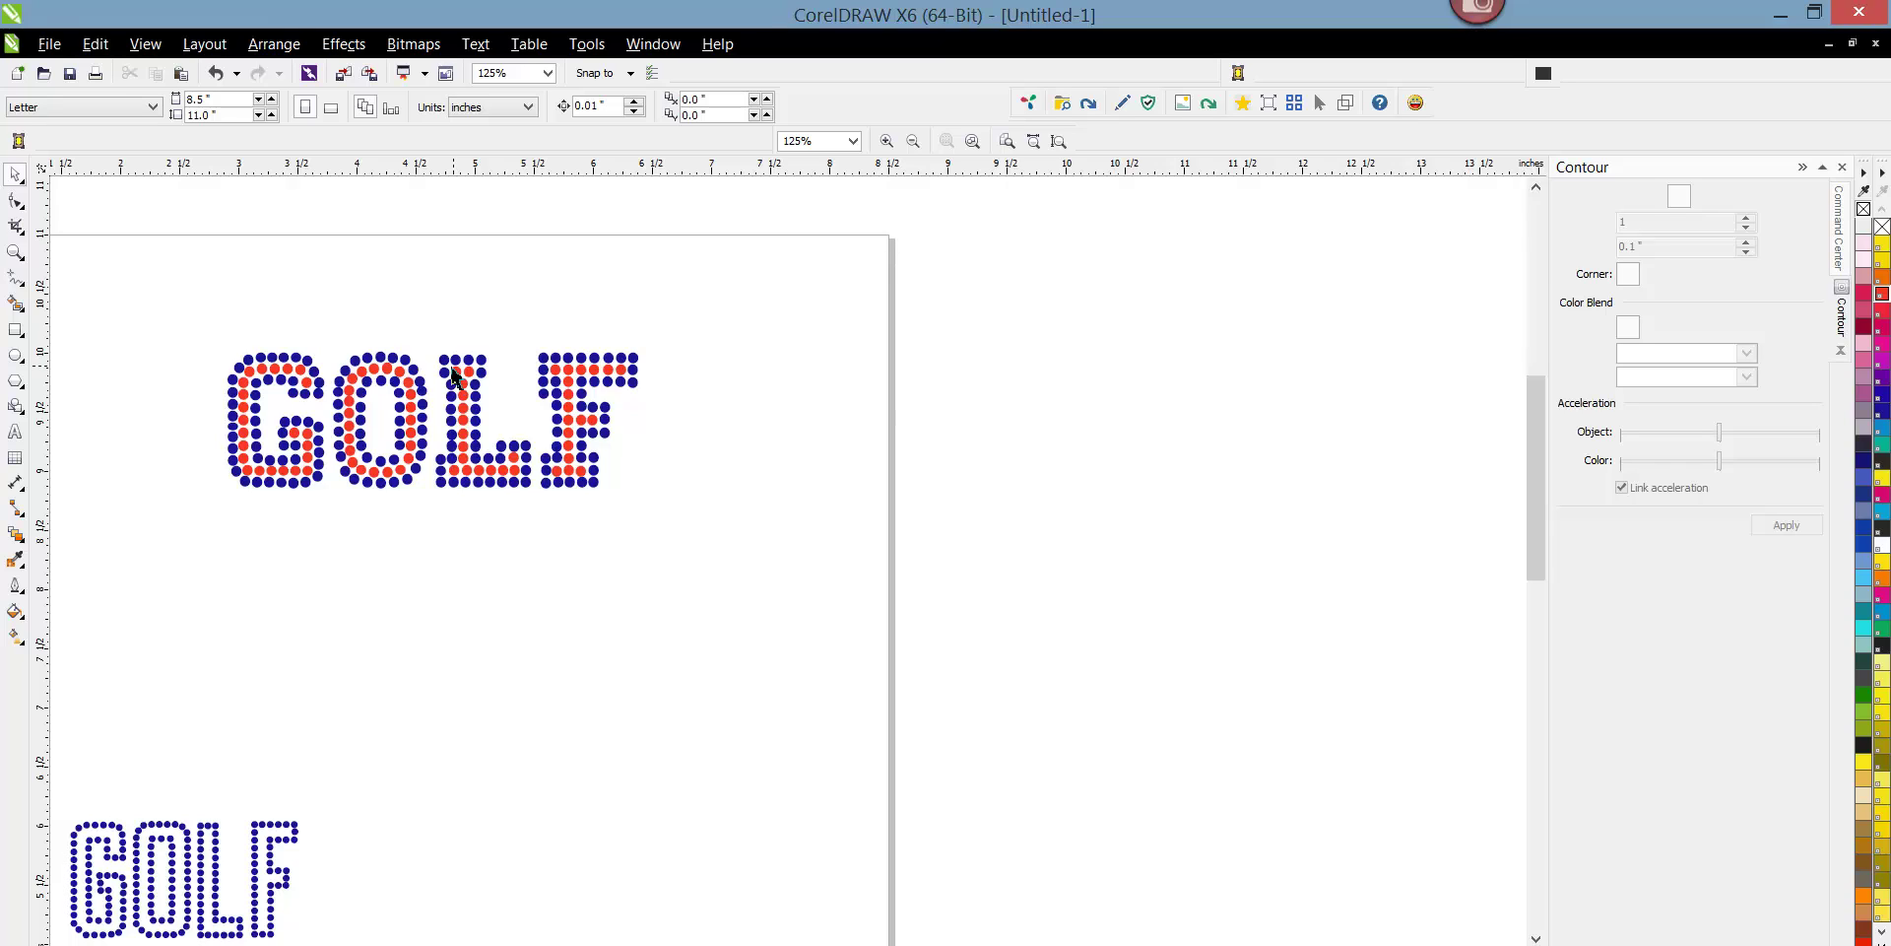
pyautogui.scroll(-2, 443, 359)
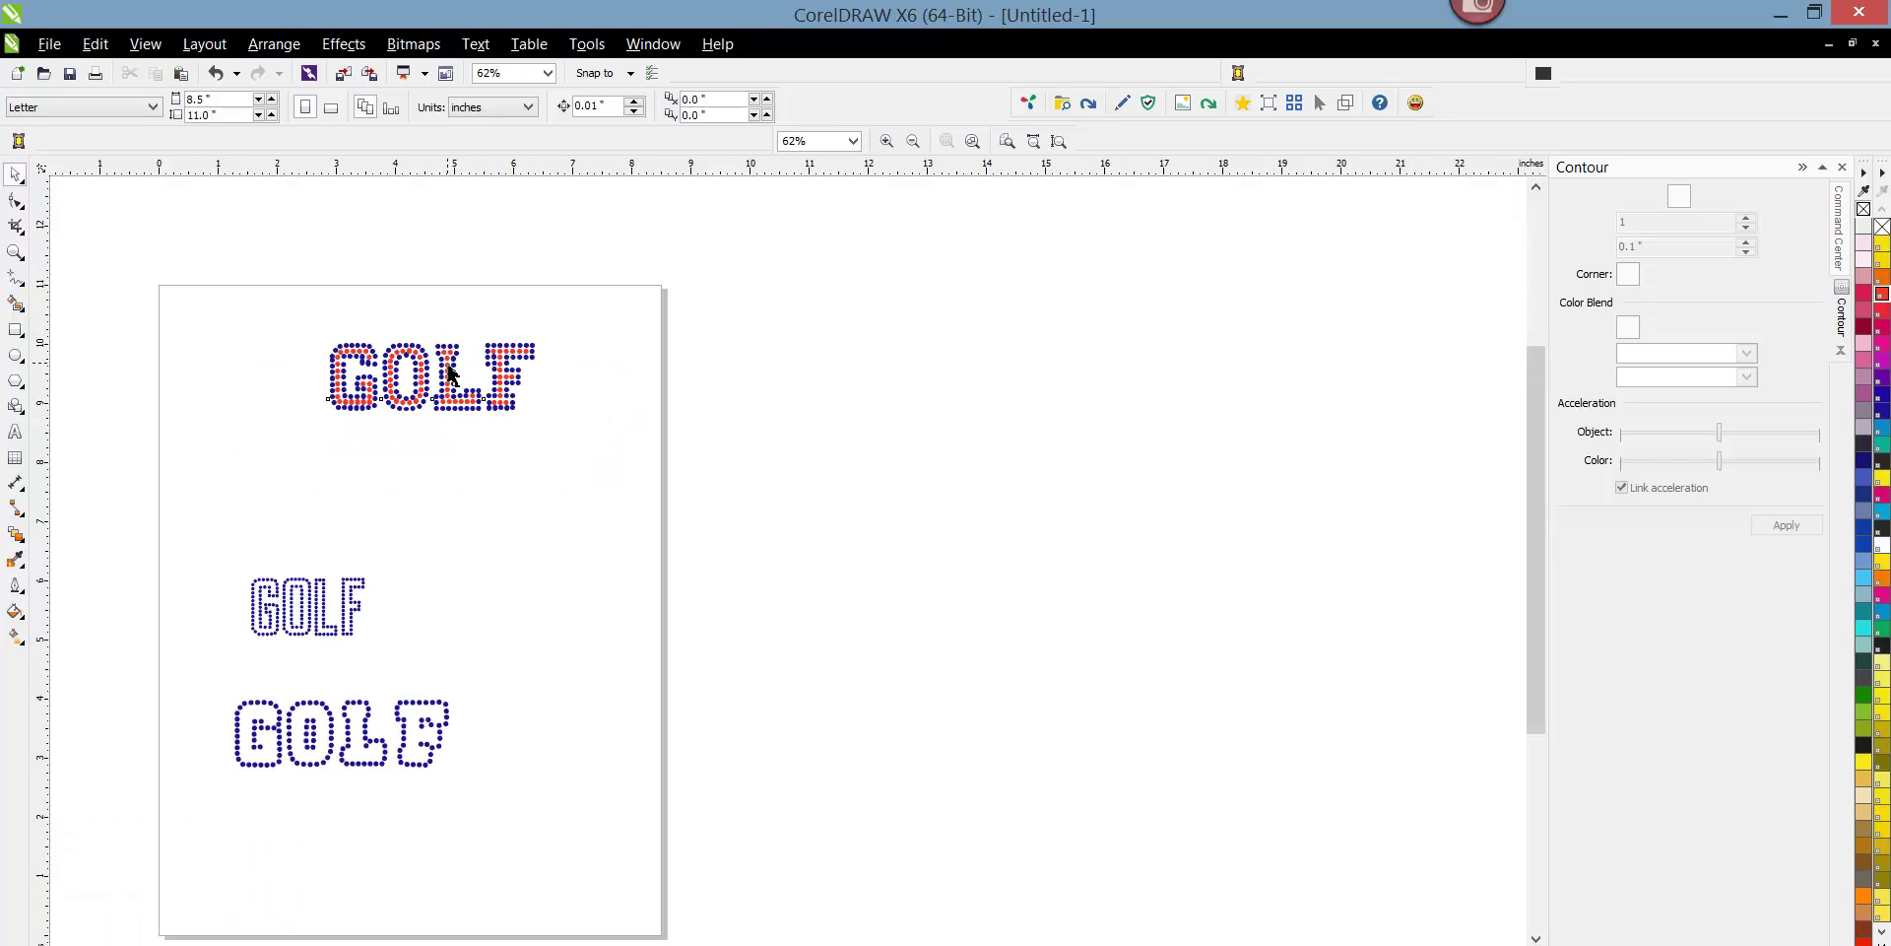
# Move the red fill GOLF text up so it sits just above the blue outlined text.
pyautogui.click(449, 372)
pyautogui.moveTo(449, 373); pyautogui.dragTo(445, 291)
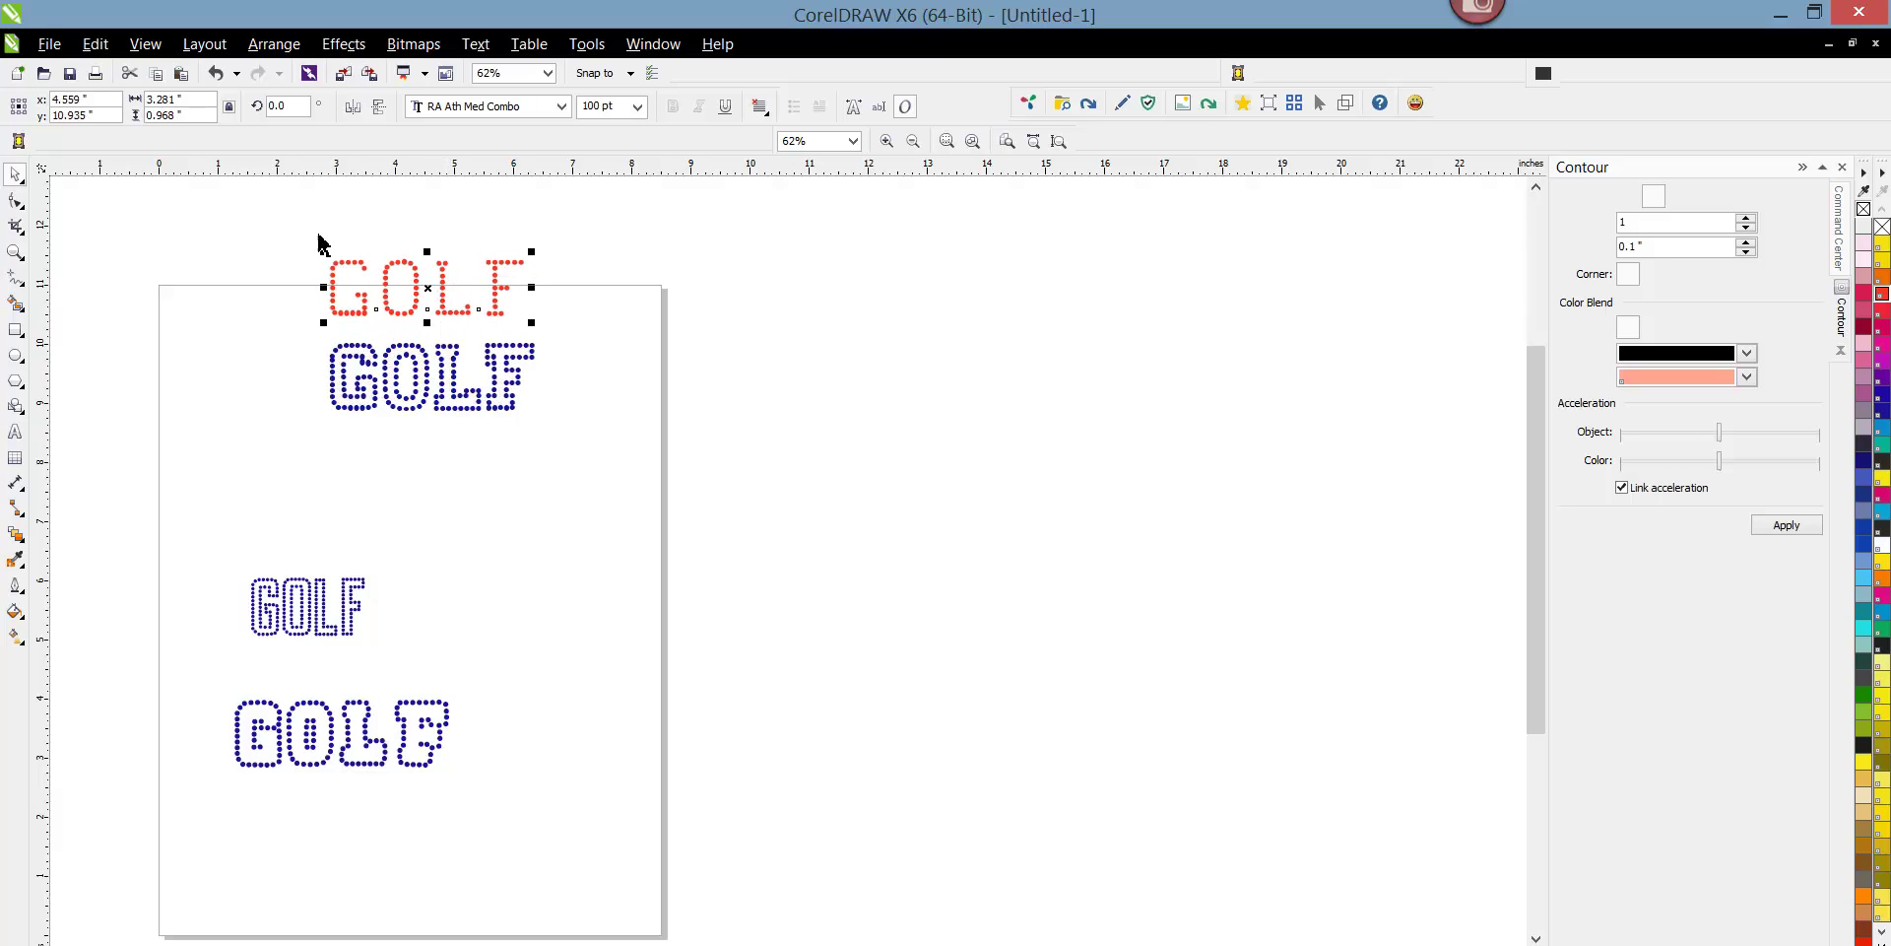
# Select the red and blue GOLF texts together and open the Stone Sizer, placing its window clear of the page.
pyautogui.moveTo(240, 207); pyautogui.dragTo(819, 476)
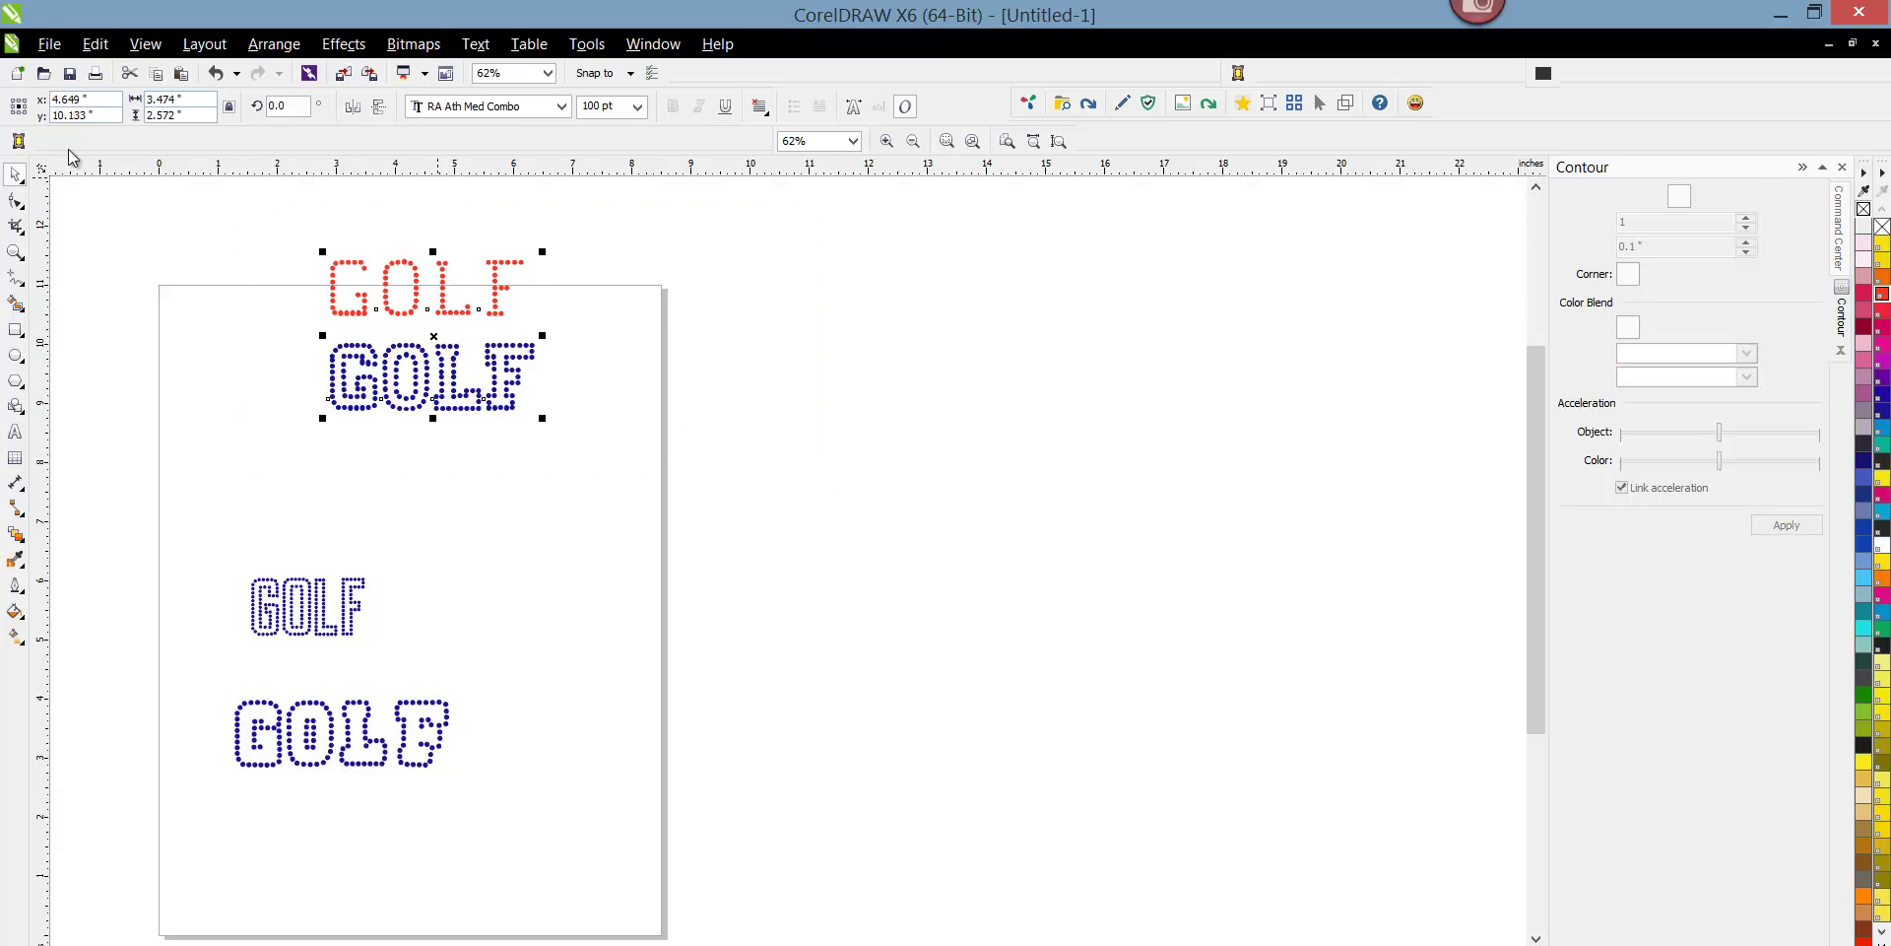
pyautogui.click(18, 141)
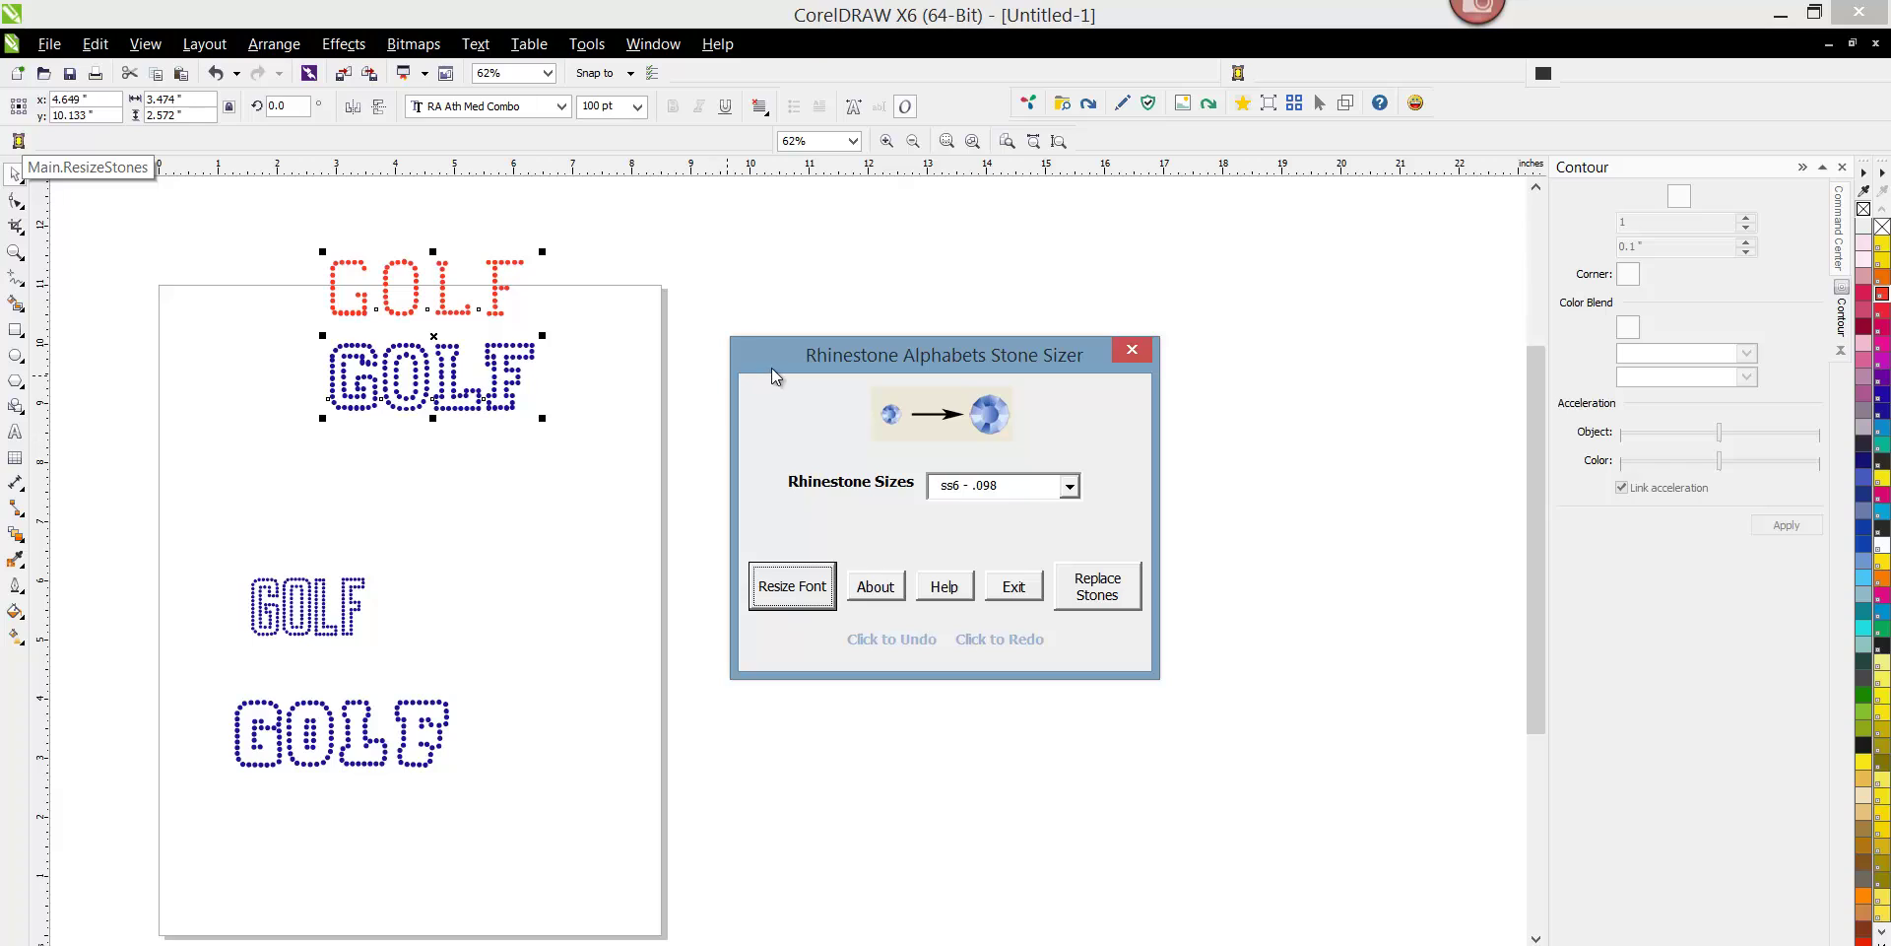
pyautogui.moveTo(774, 373); pyautogui.dragTo(884, 274)
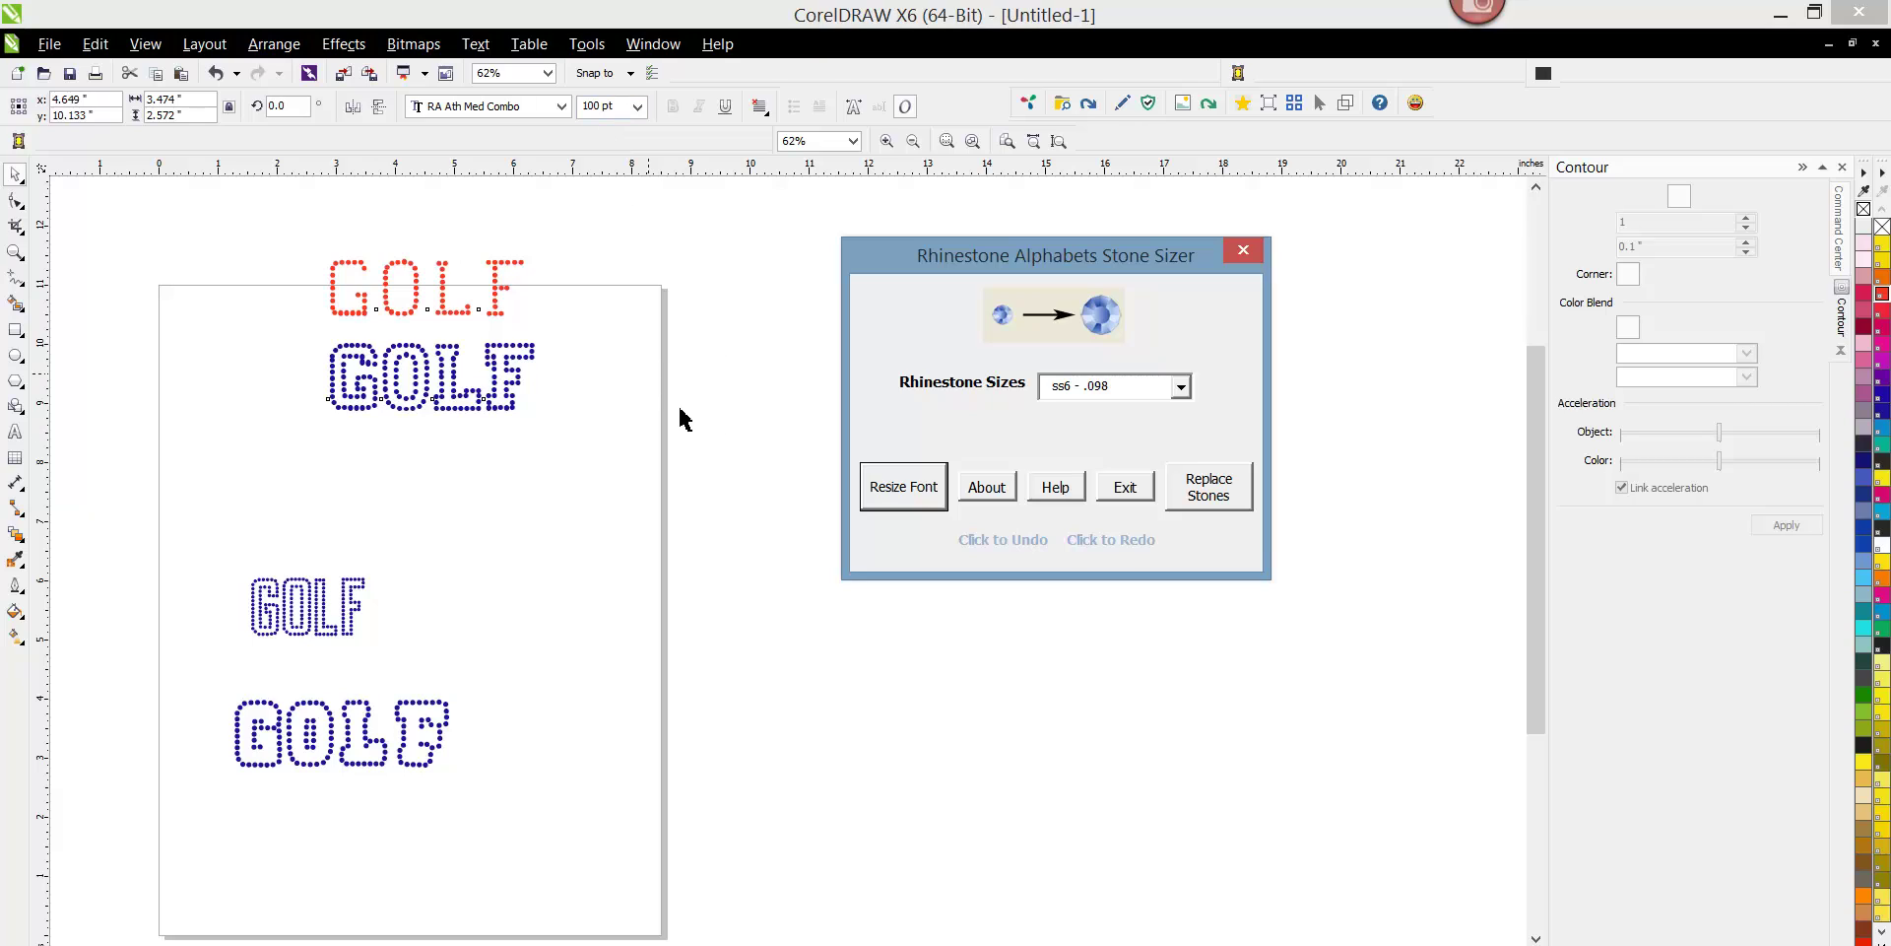
pyautogui.moveTo(878, 256); pyautogui.dragTo(813, 235)
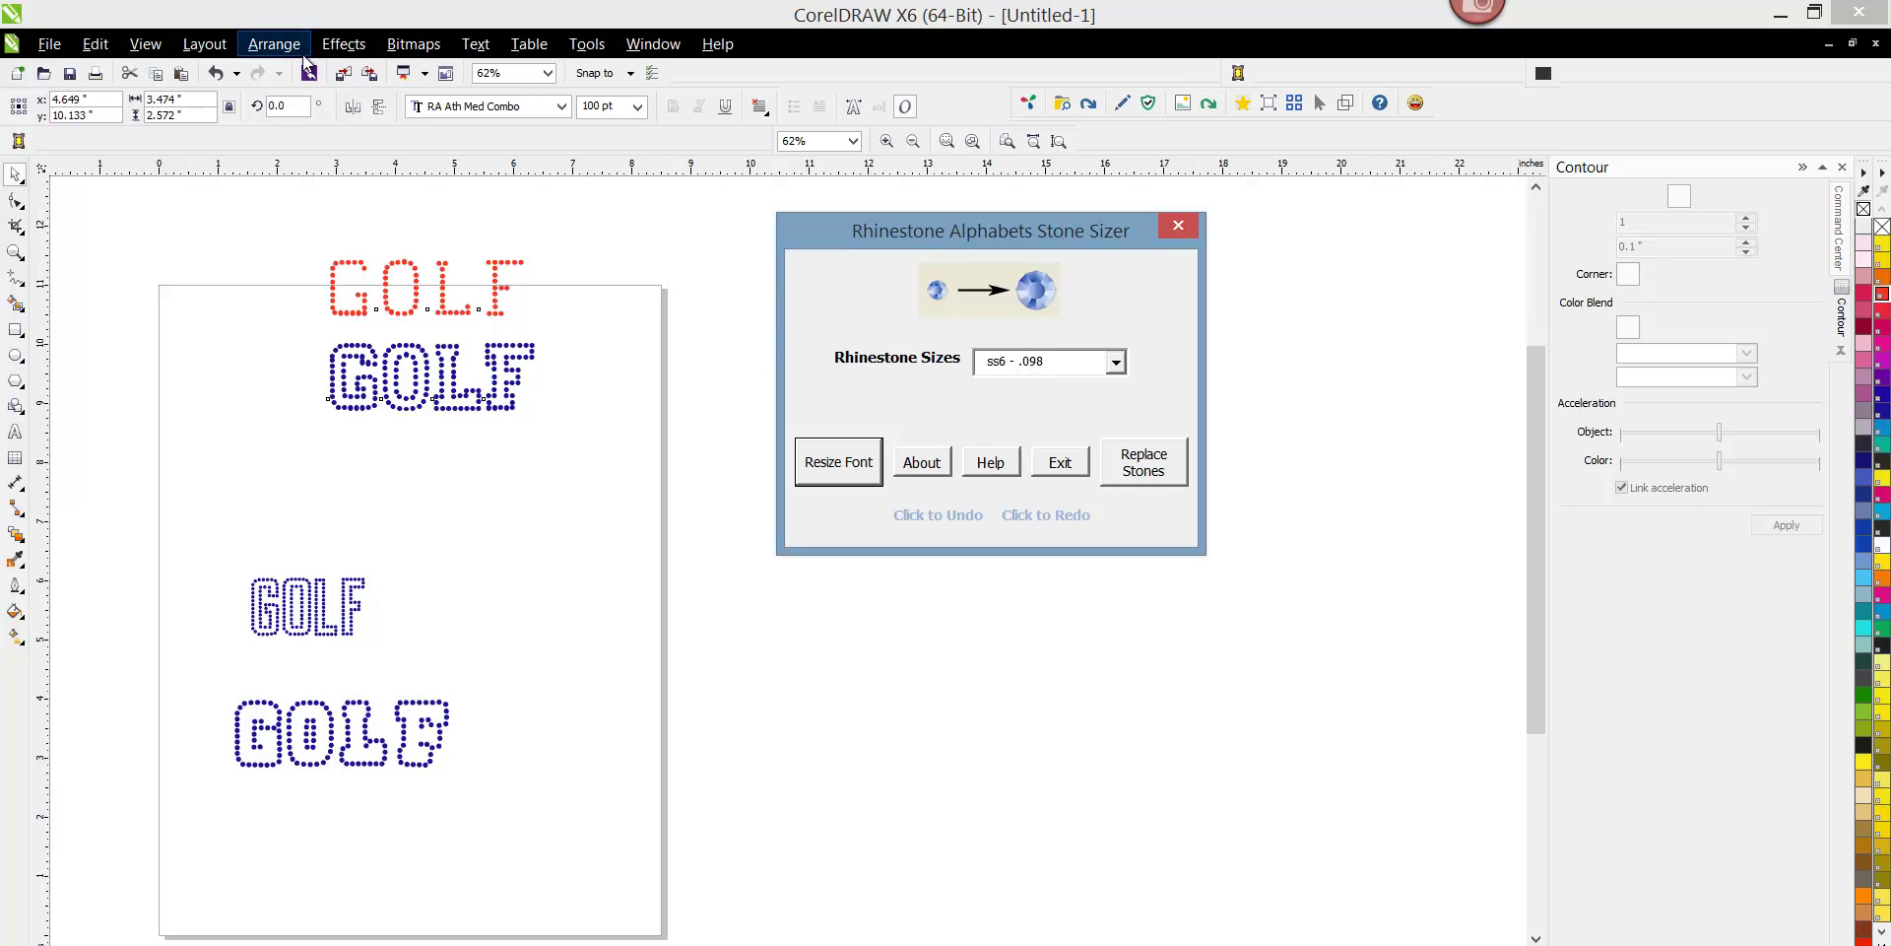
# Reselect both upper GOLF texts and resize their stones to ss10 - .127 with the Stone Sizer.
pyautogui.moveTo(244, 221); pyautogui.dragTo(705, 537)
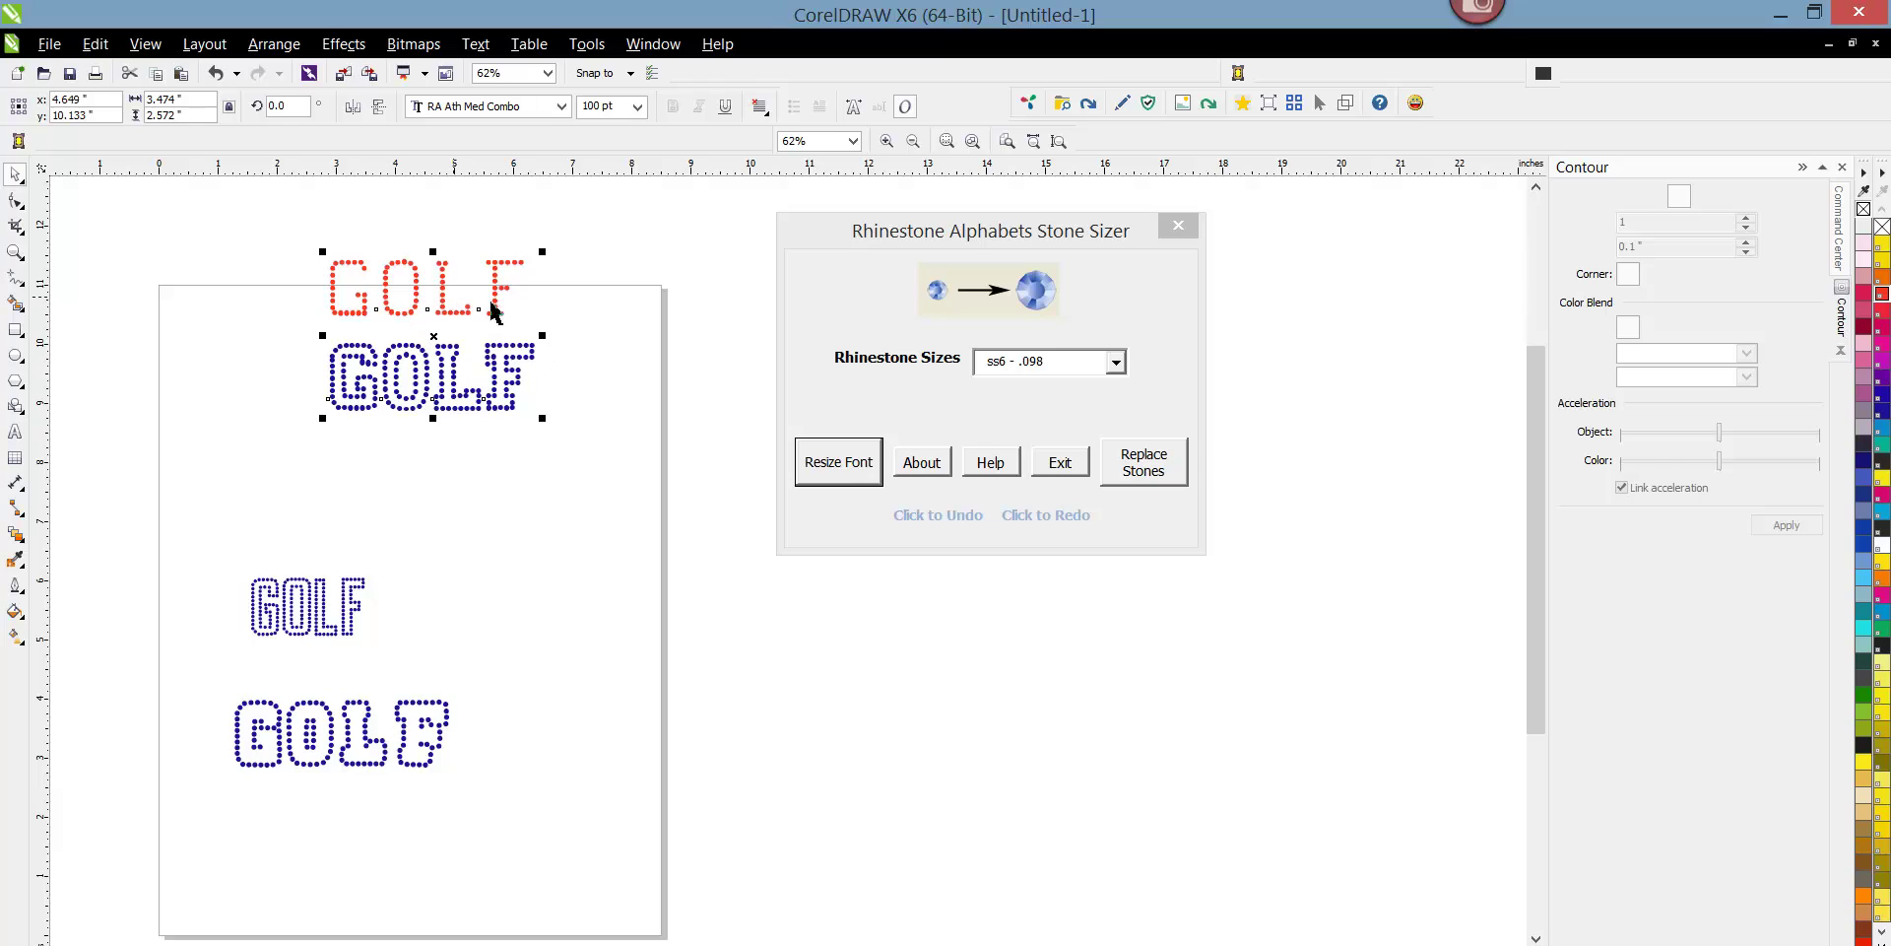
pyautogui.click(1116, 364)
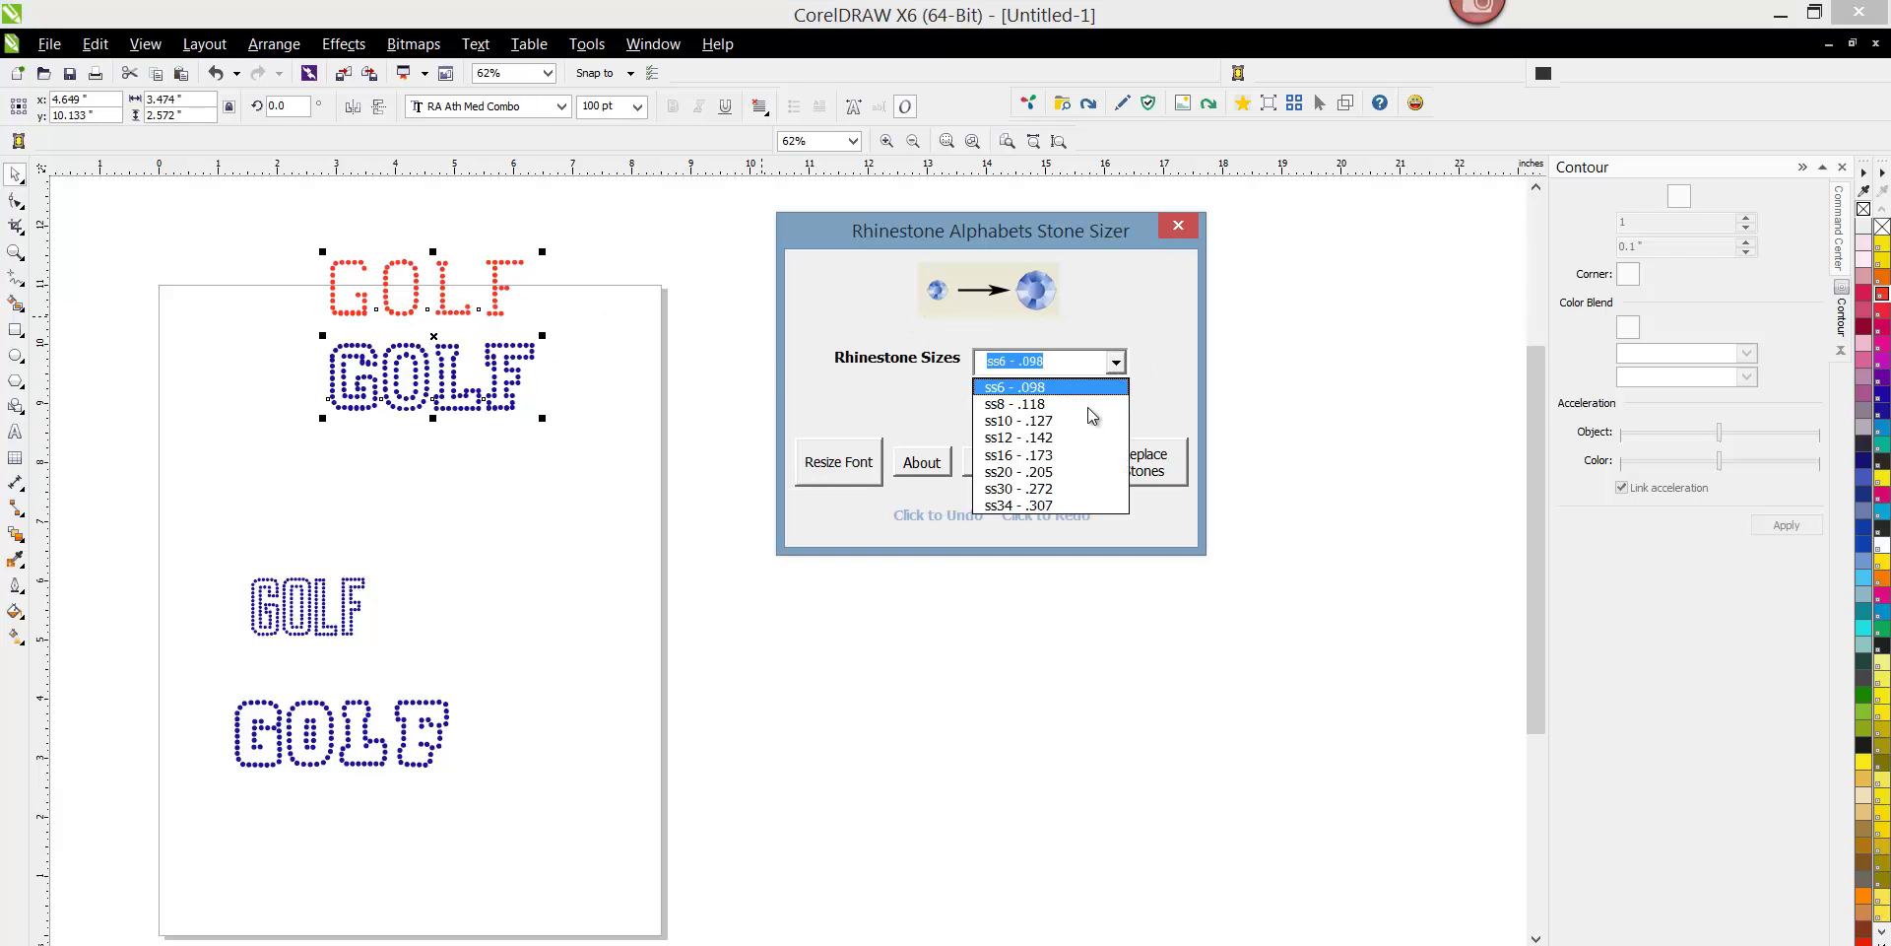
pyautogui.click(1093, 423)
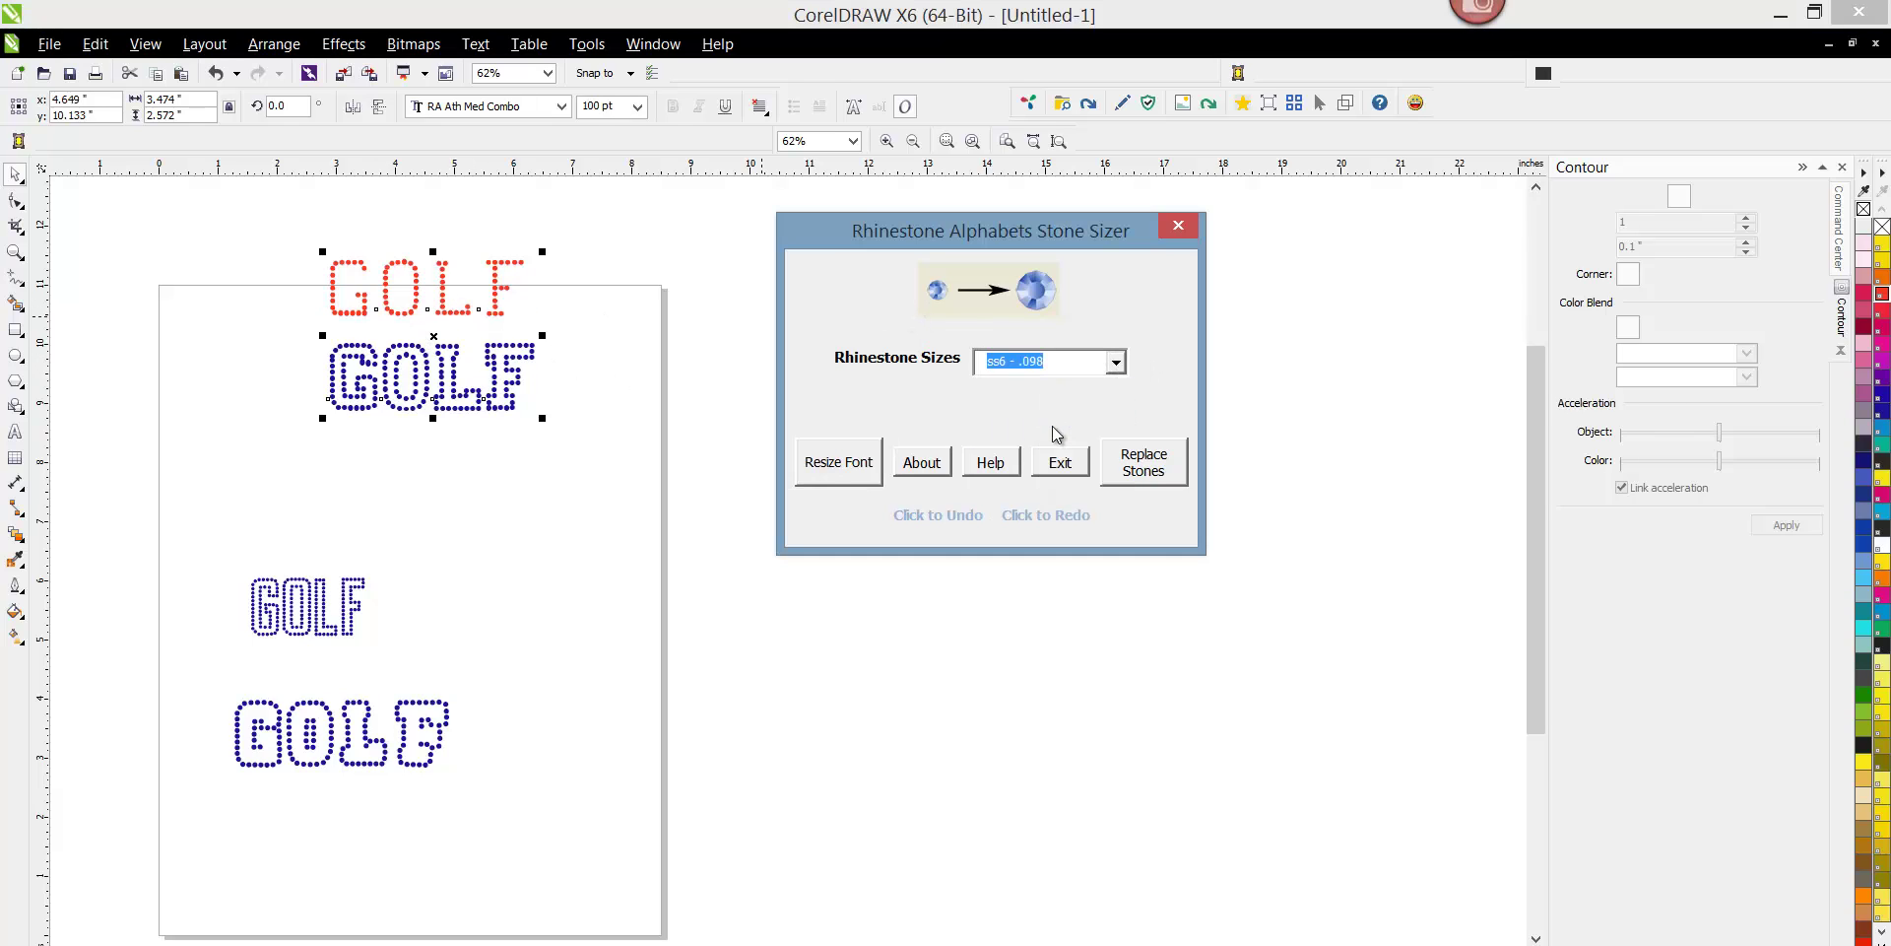
pyautogui.click(843, 471)
pyautogui.click(833, 474)
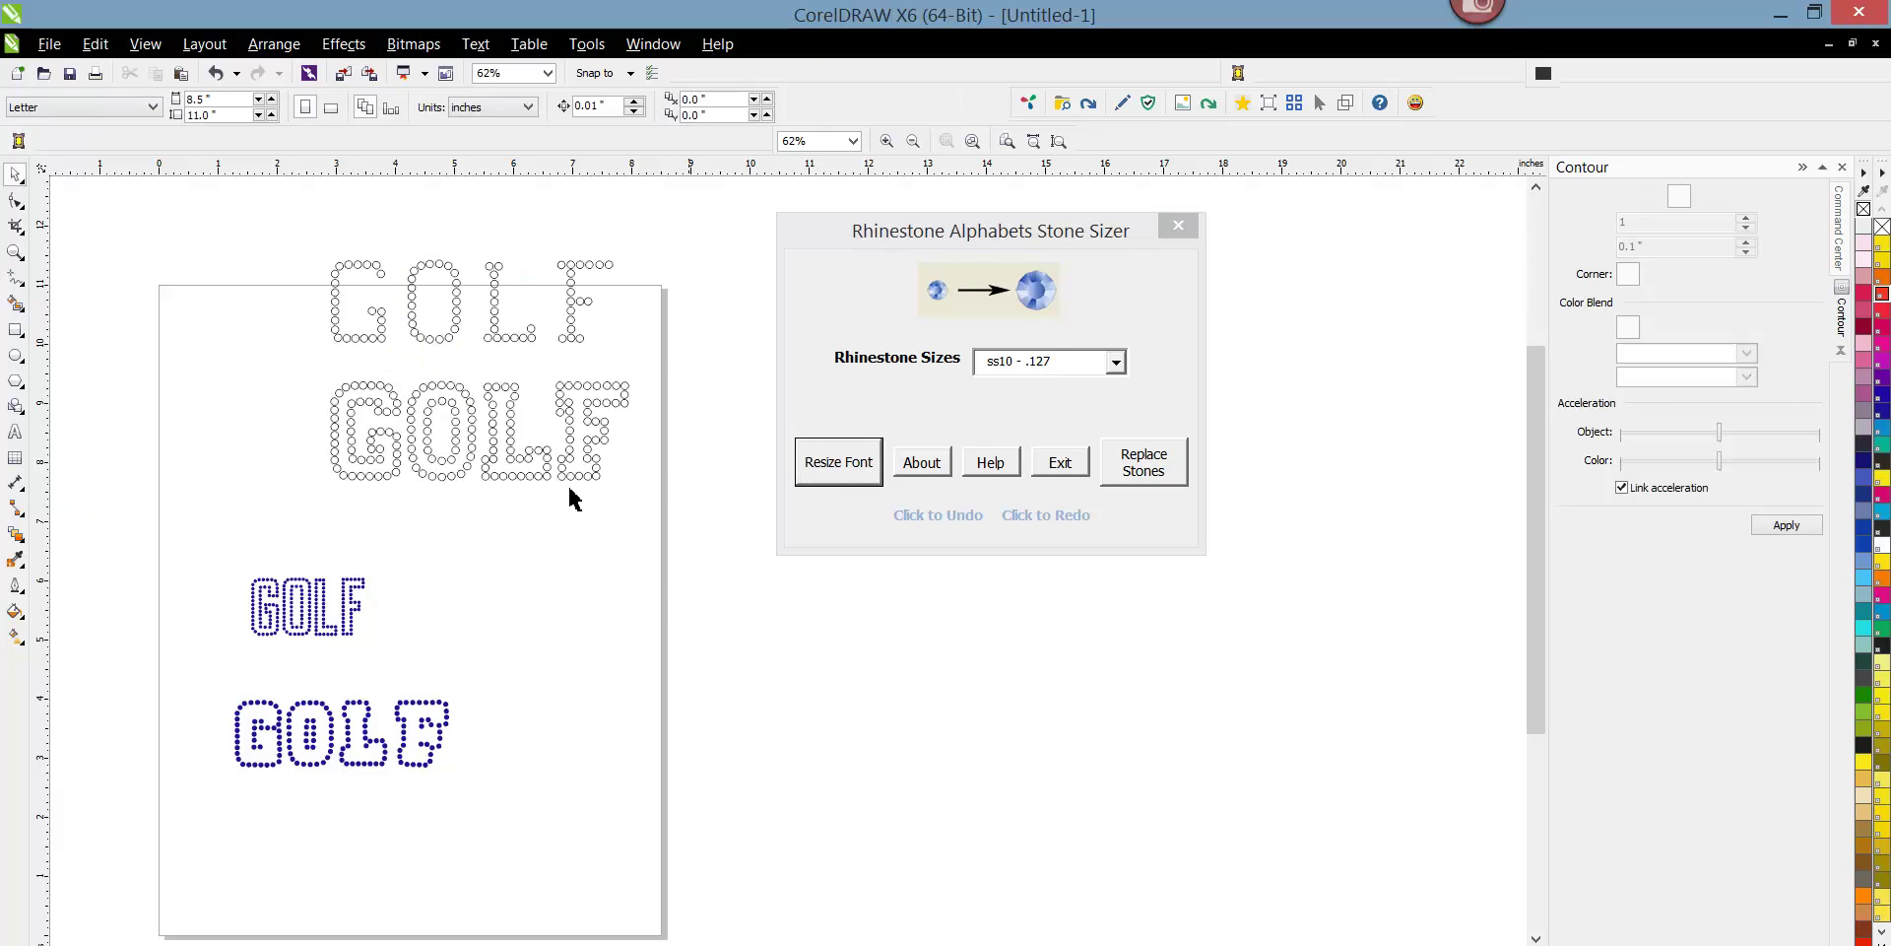
# Color the resized fill GOLF stones red and the resized outline GOLF stones dark blue.
pyautogui.scroll(3, 509, 397)
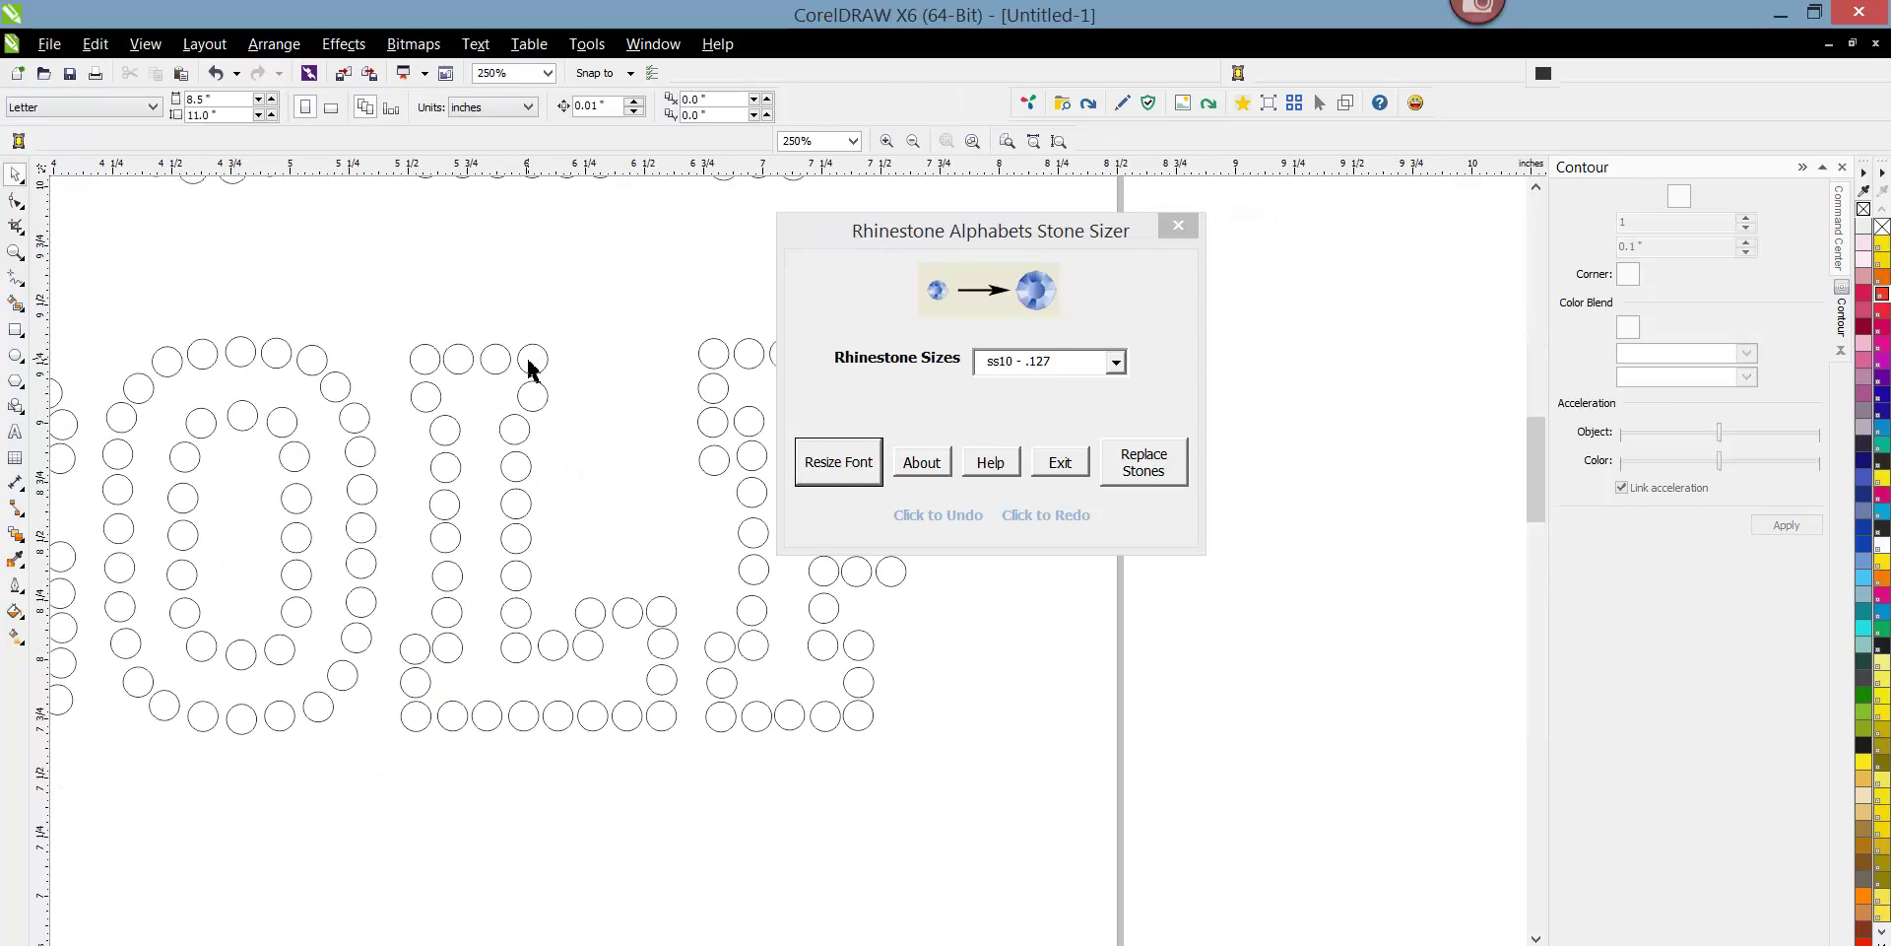
pyautogui.click(529, 369)
pyautogui.click(578, 287)
pyautogui.scroll(-4, 578, 288)
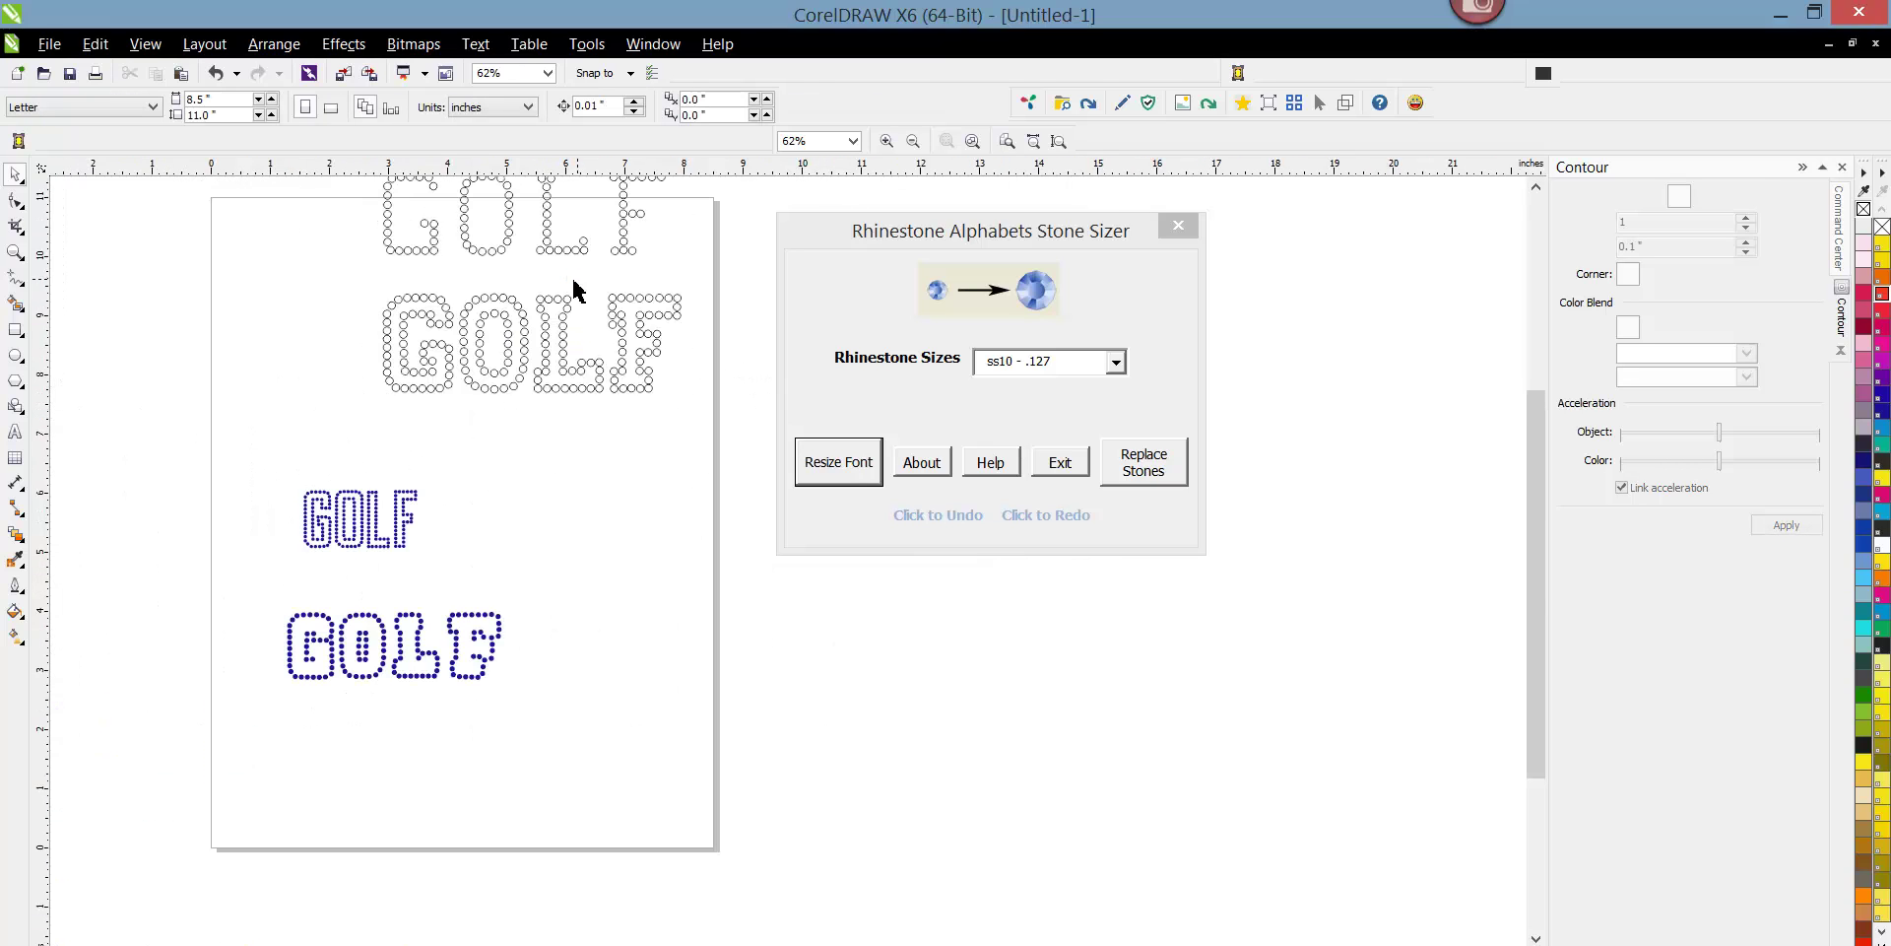
pyautogui.scroll(-2, 576, 292)
pyautogui.scroll(2, 603, 202)
pyautogui.moveTo(326, 198); pyautogui.dragTo(734, 357)
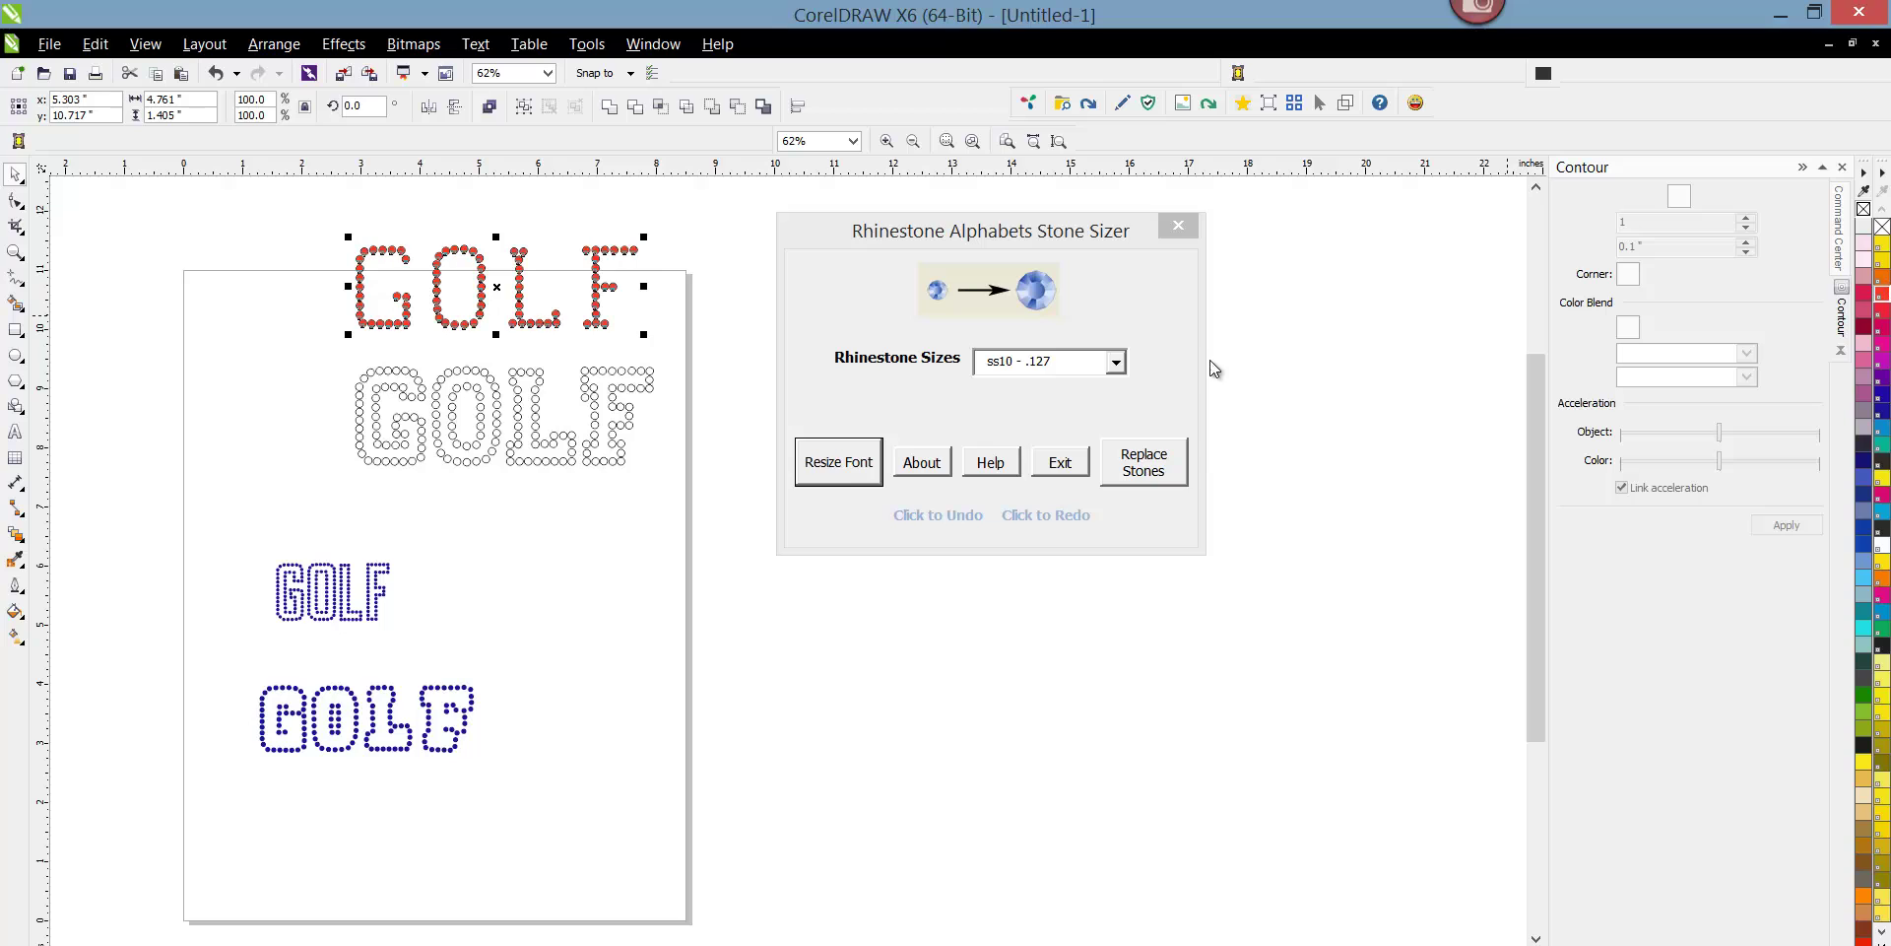
pyautogui.moveTo(313, 354); pyautogui.dragTo(742, 516)
pyautogui.click(1883, 418)
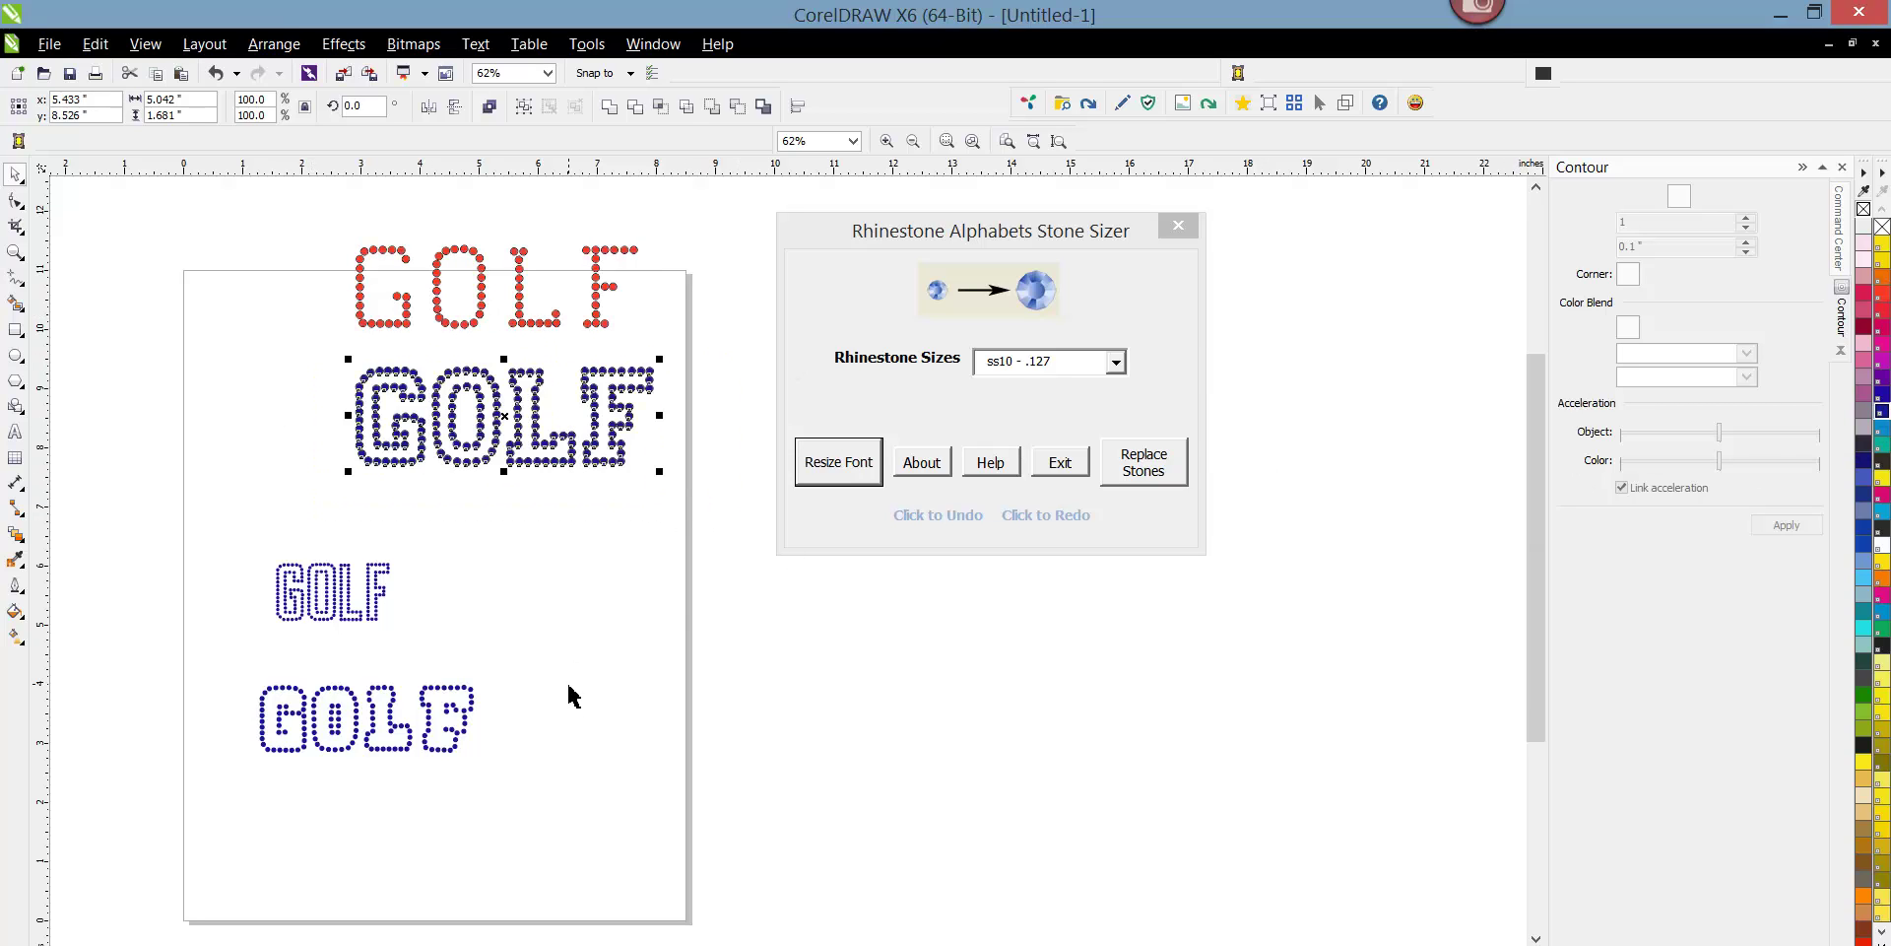
# Group the red and the blue GOLF stones separately, and remove the outline from both groups.
pyautogui.moveTo(287, 209); pyautogui.dragTo(719, 355)
pyautogui.moveTo(319, 358); pyautogui.dragTo(904, 520)
pyautogui.moveTo(295, 203); pyautogui.dragTo(752, 522)
pyautogui.click(15, 585)
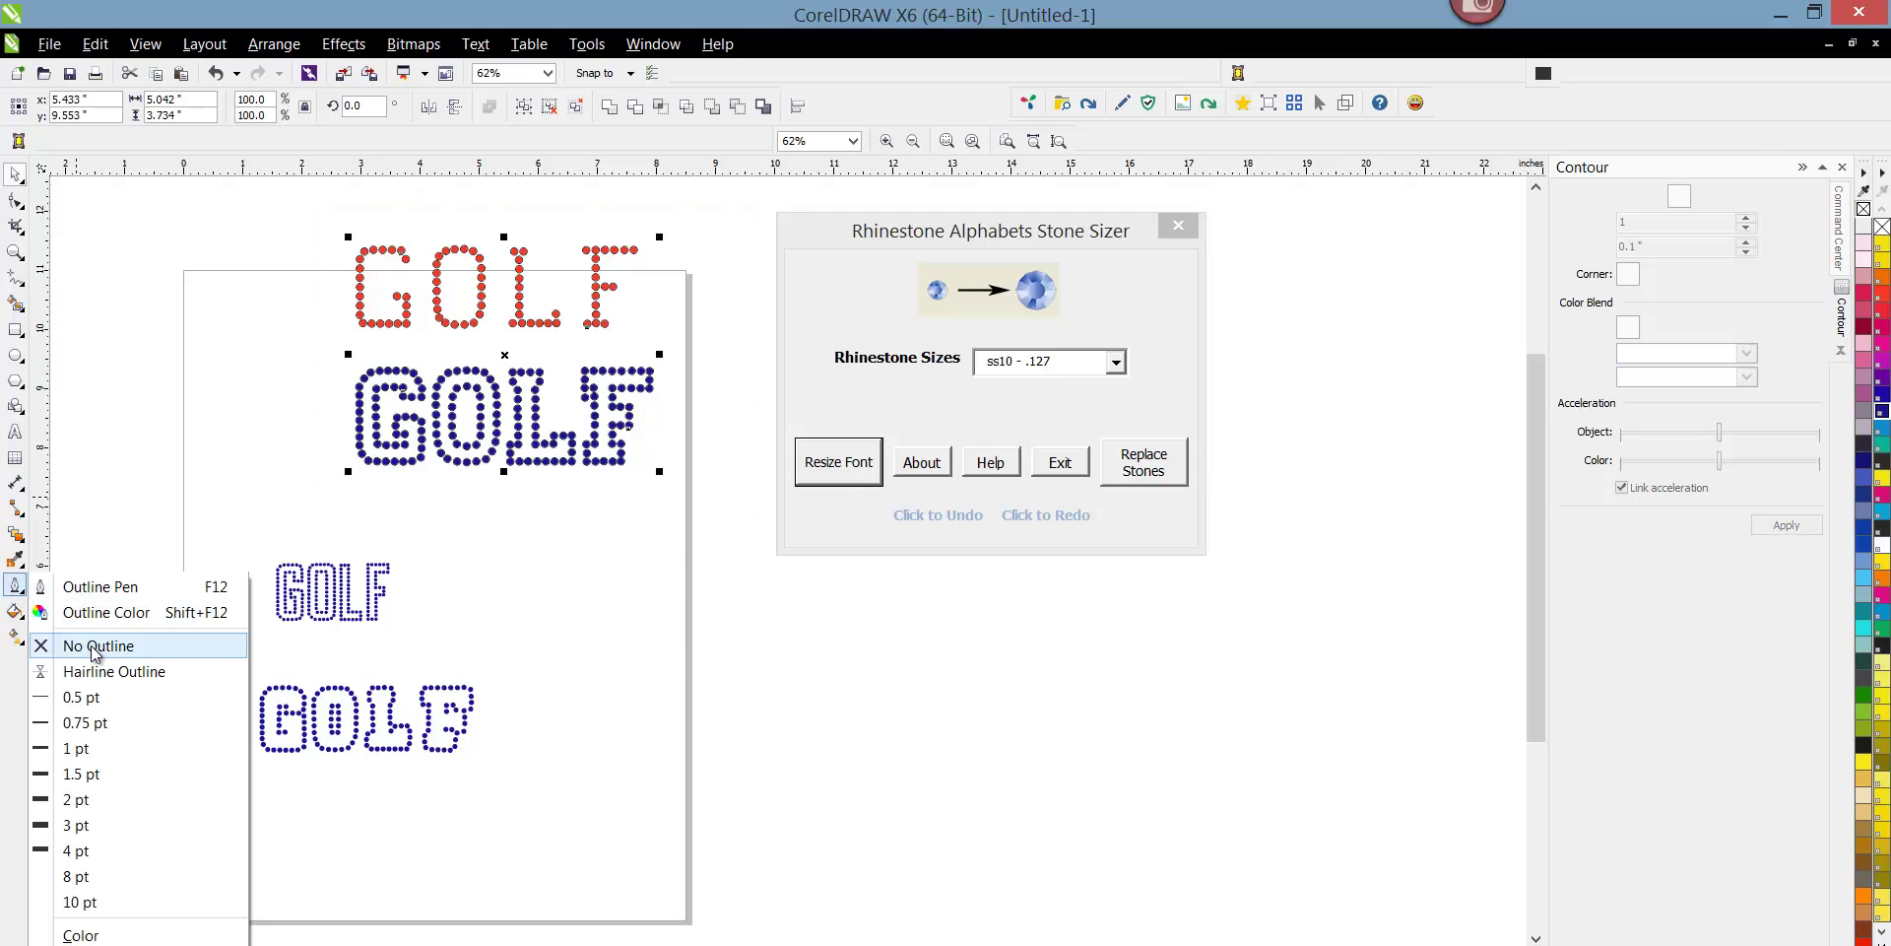
pyautogui.click(96, 647)
pyautogui.click(197, 492)
# Align the red and blue GOLF groups by their vertical centers, and center both on the page horizontally and vertically.
pyautogui.moveTo(257, 198); pyautogui.dragTo(778, 517)
pyautogui.click(274, 44)
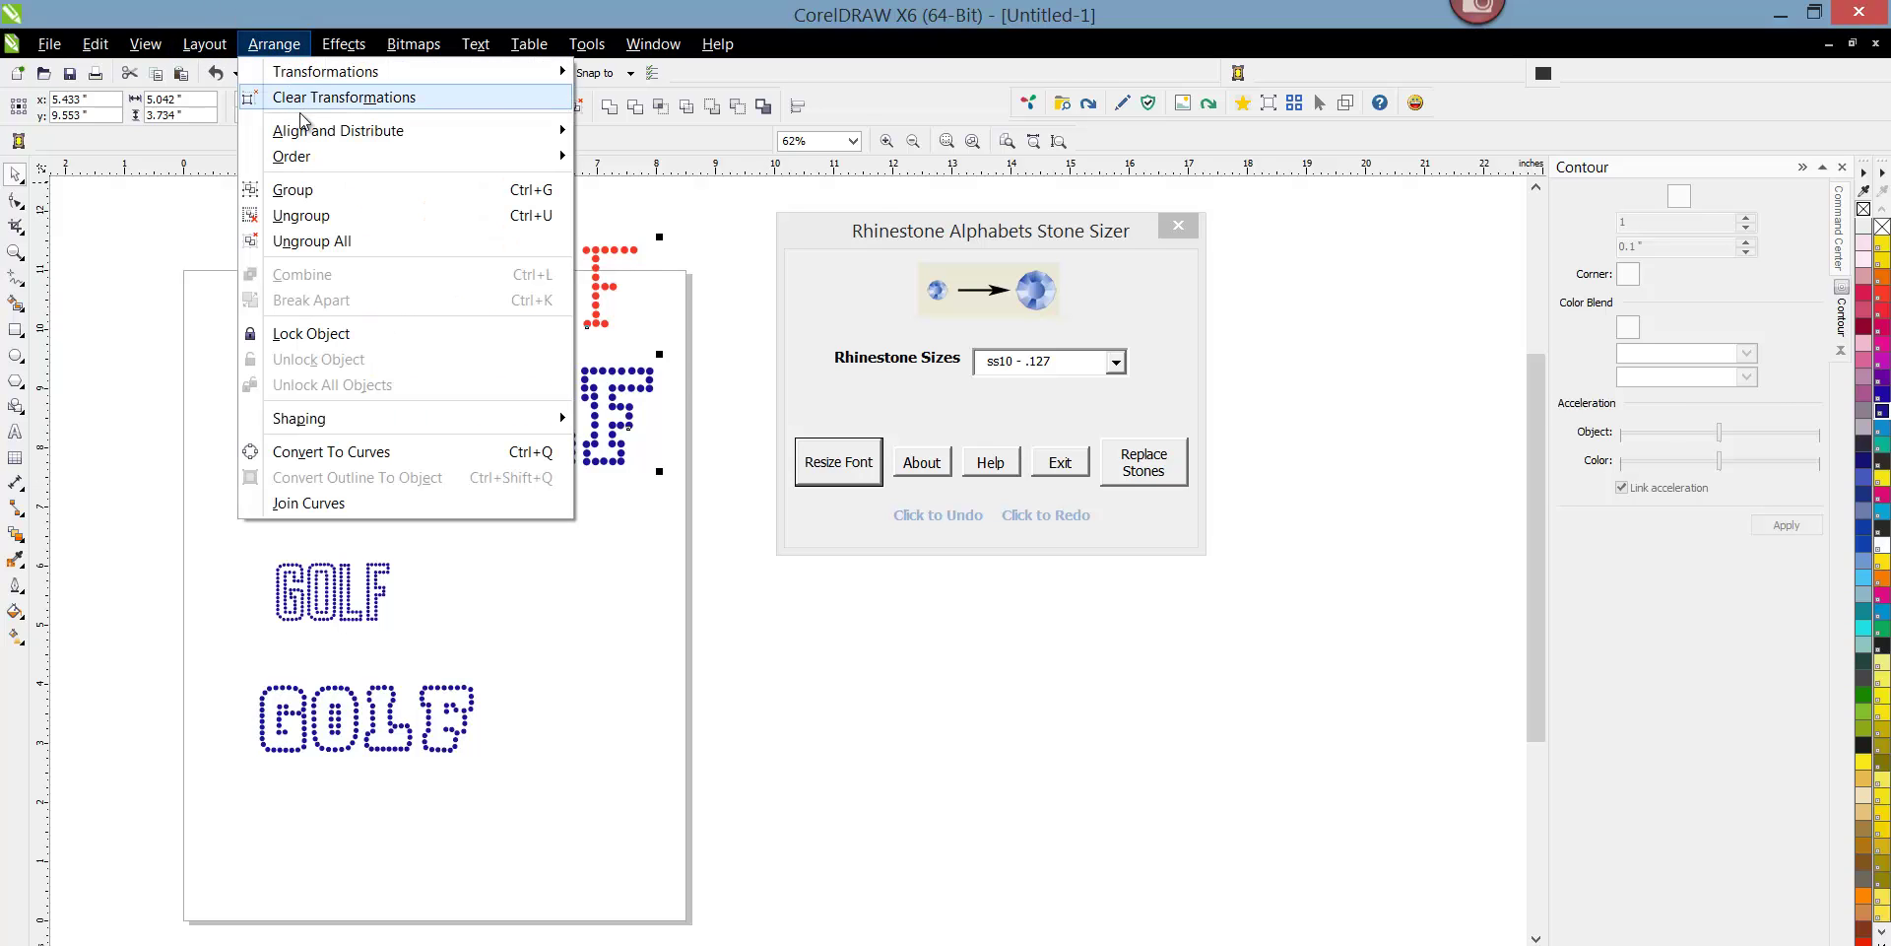
pyautogui.moveTo(389, 136)
pyautogui.click(650, 260)
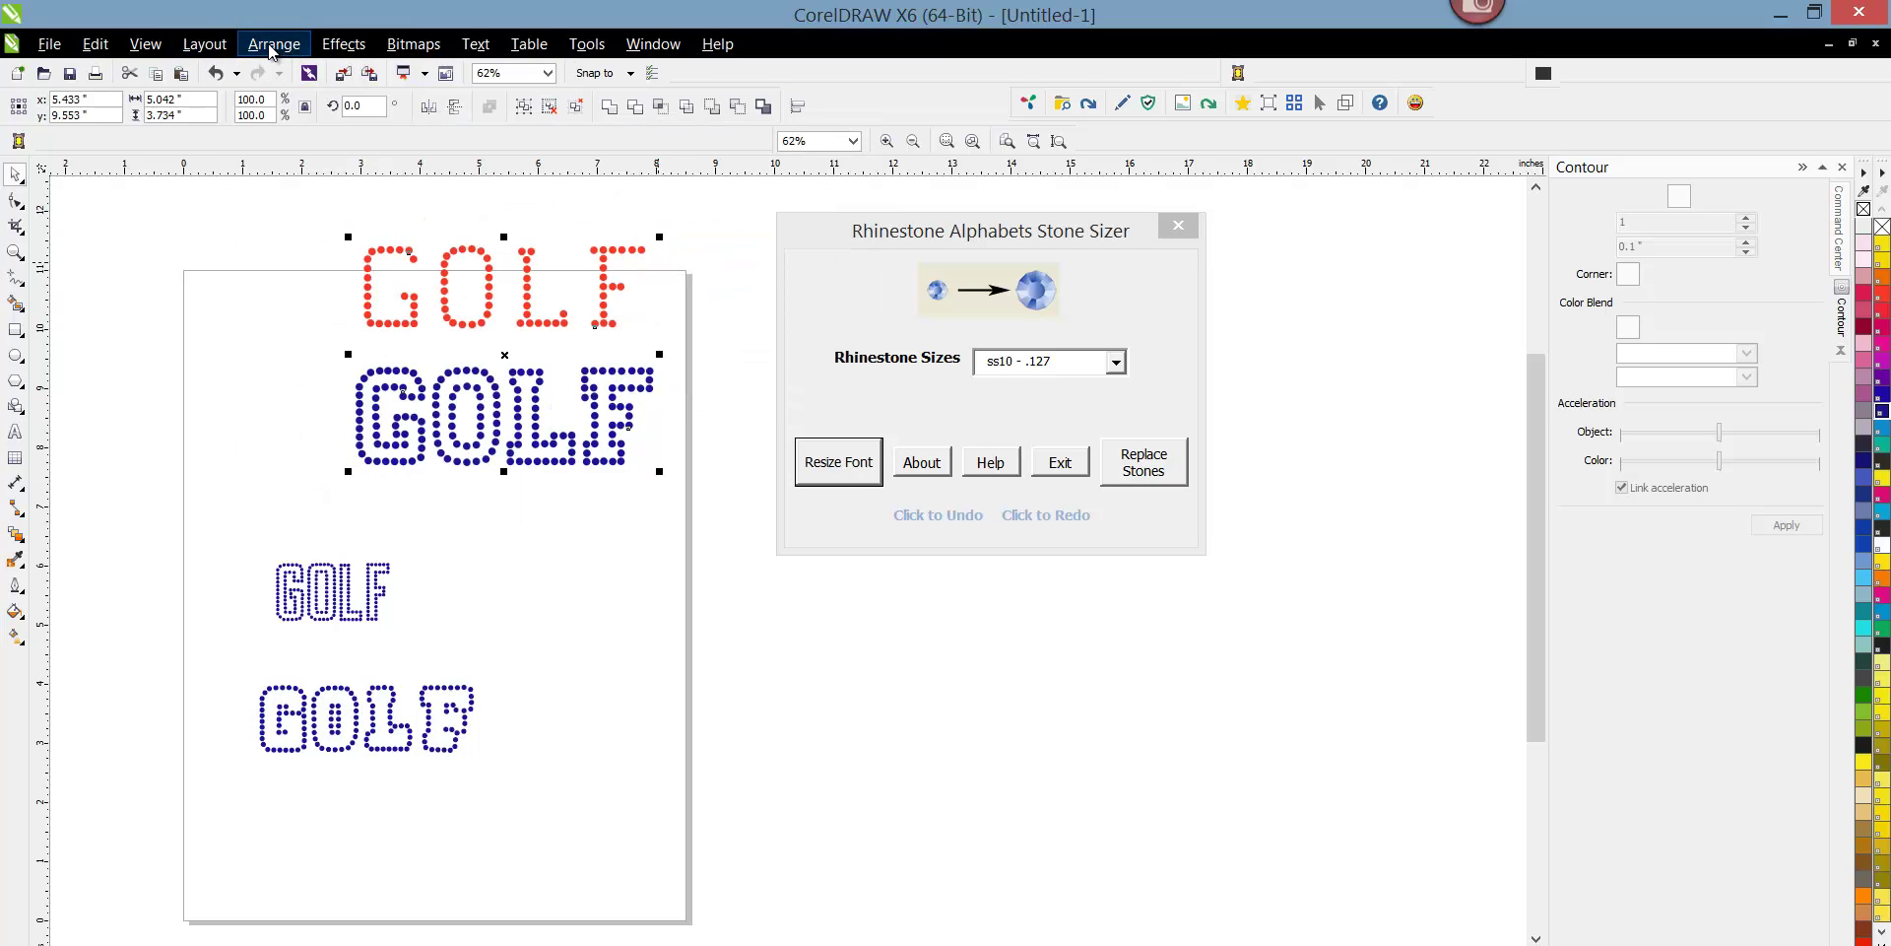
pyautogui.click(274, 43)
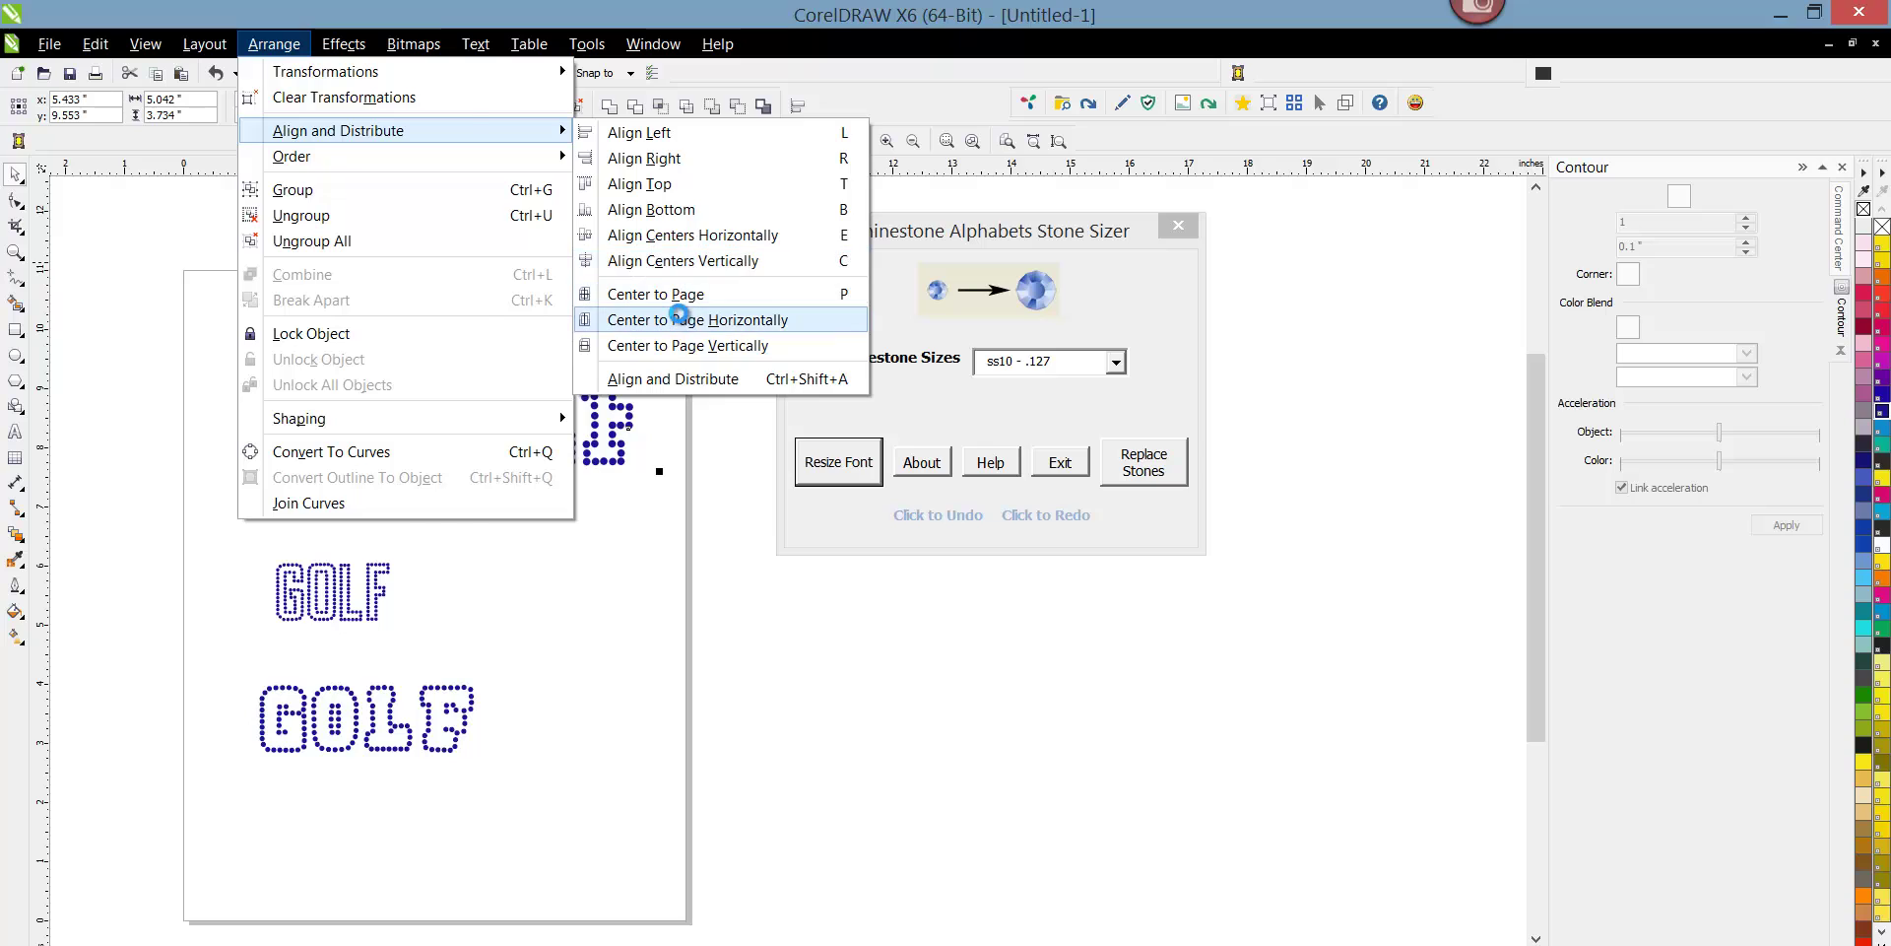
pyautogui.click(677, 318)
pyautogui.click(274, 44)
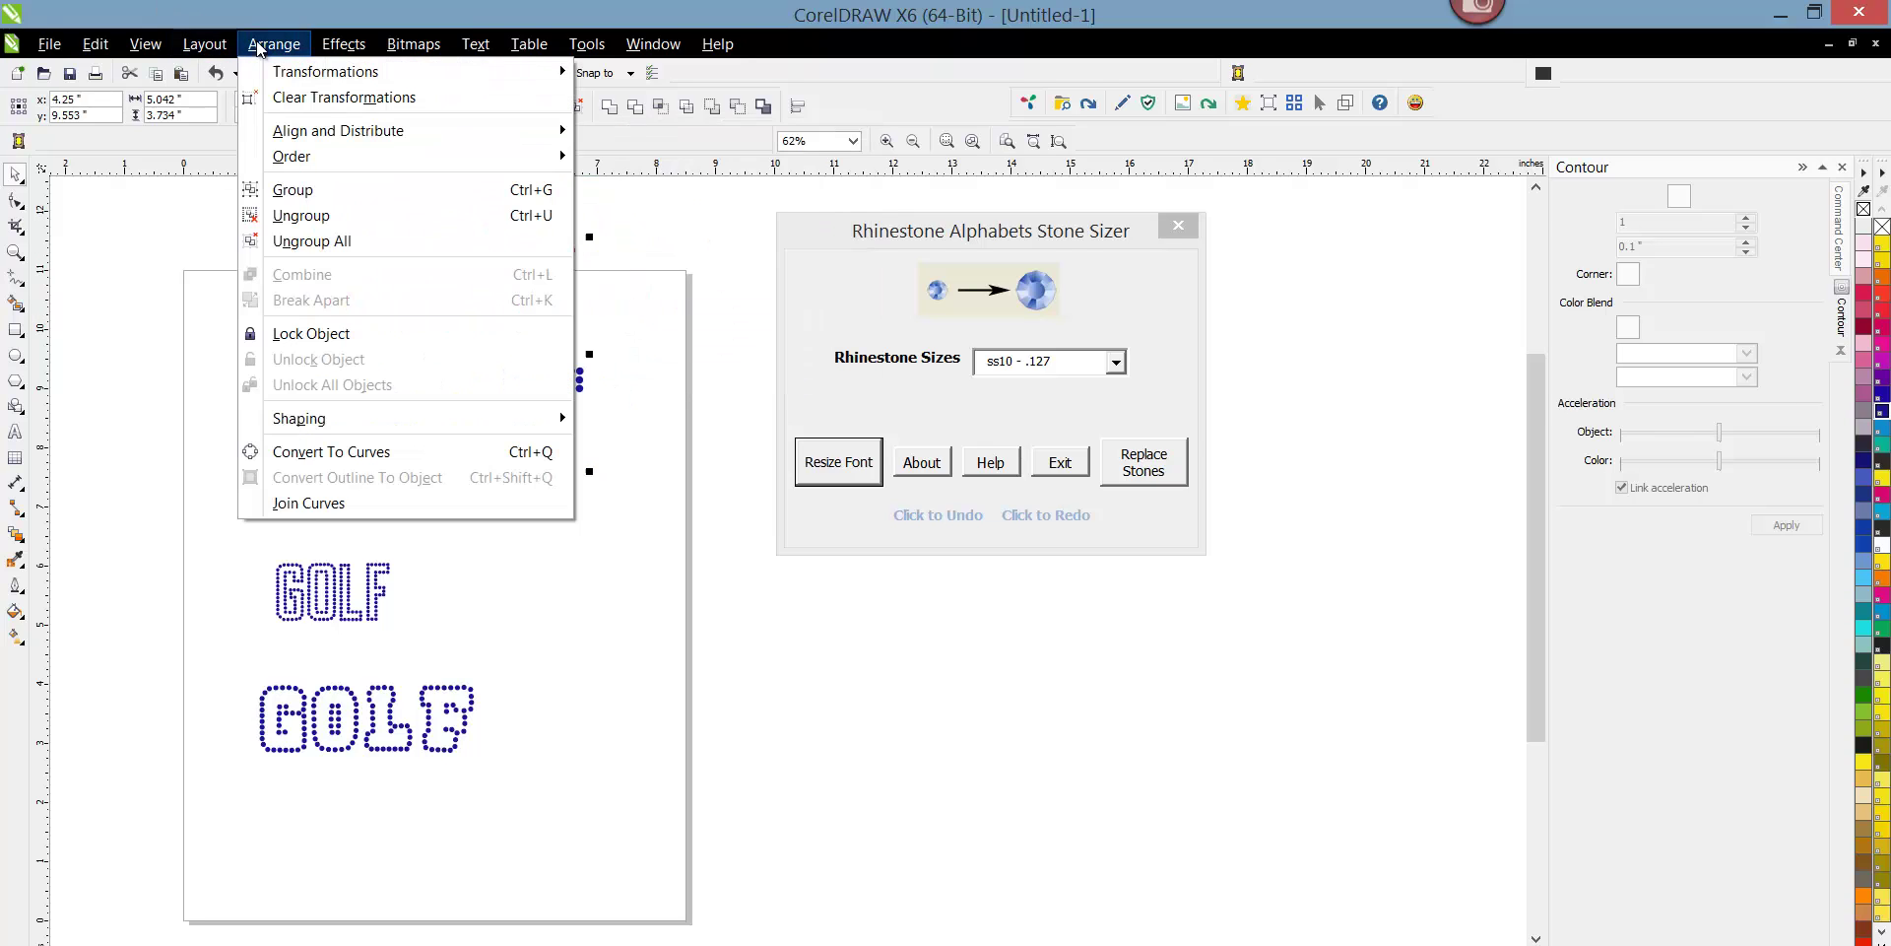
pyautogui.moveTo(353, 132)
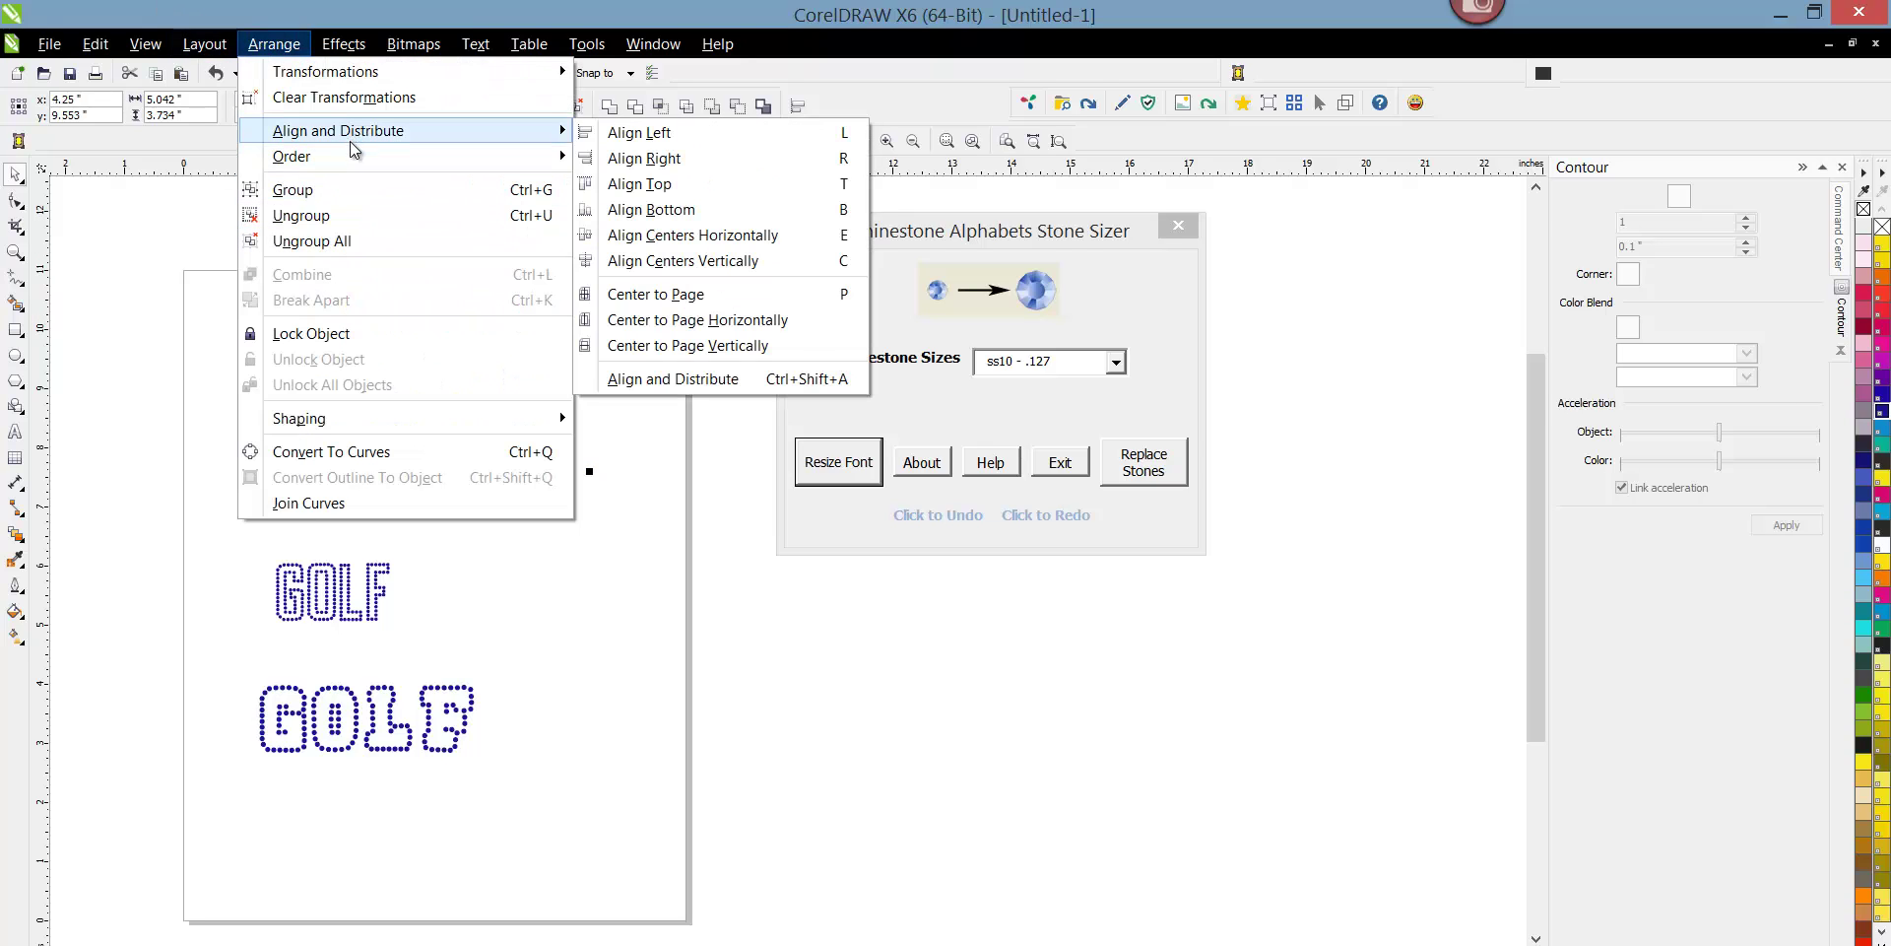
pyautogui.click(652, 321)
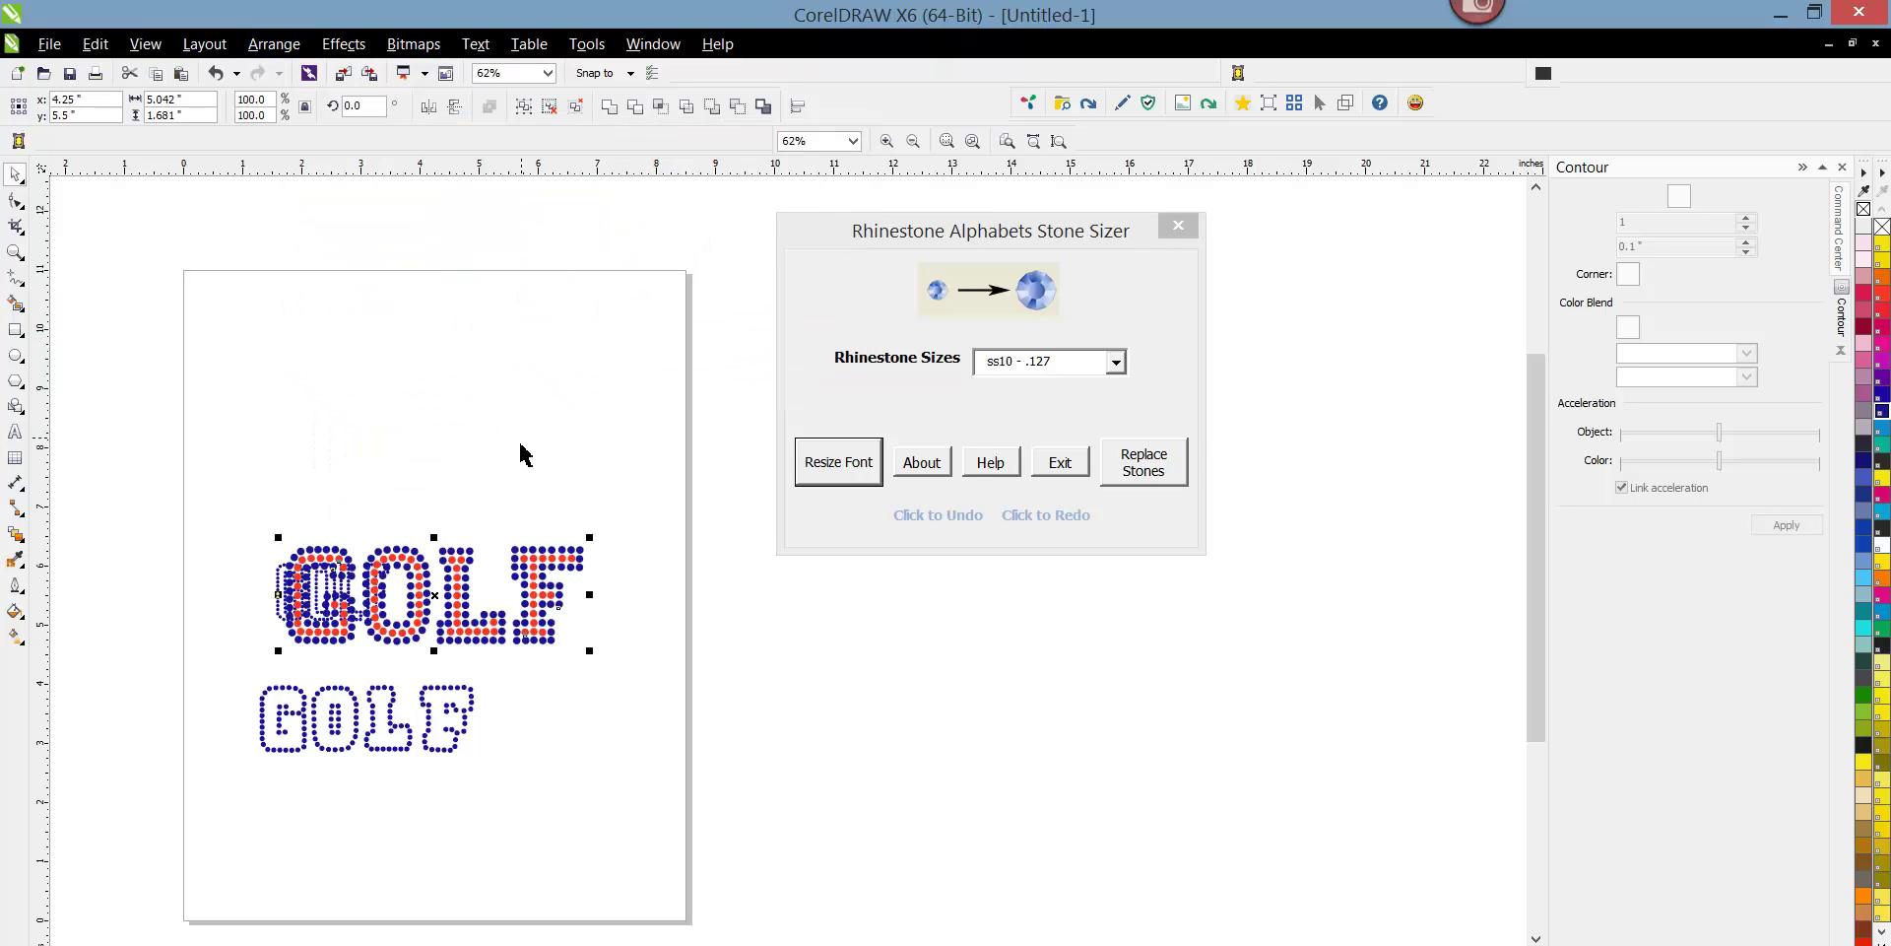
# Move the combined two-colour GOLF design to the upper part of the page and deselect it.
pyautogui.moveTo(430, 635); pyautogui.dragTo(451, 388)
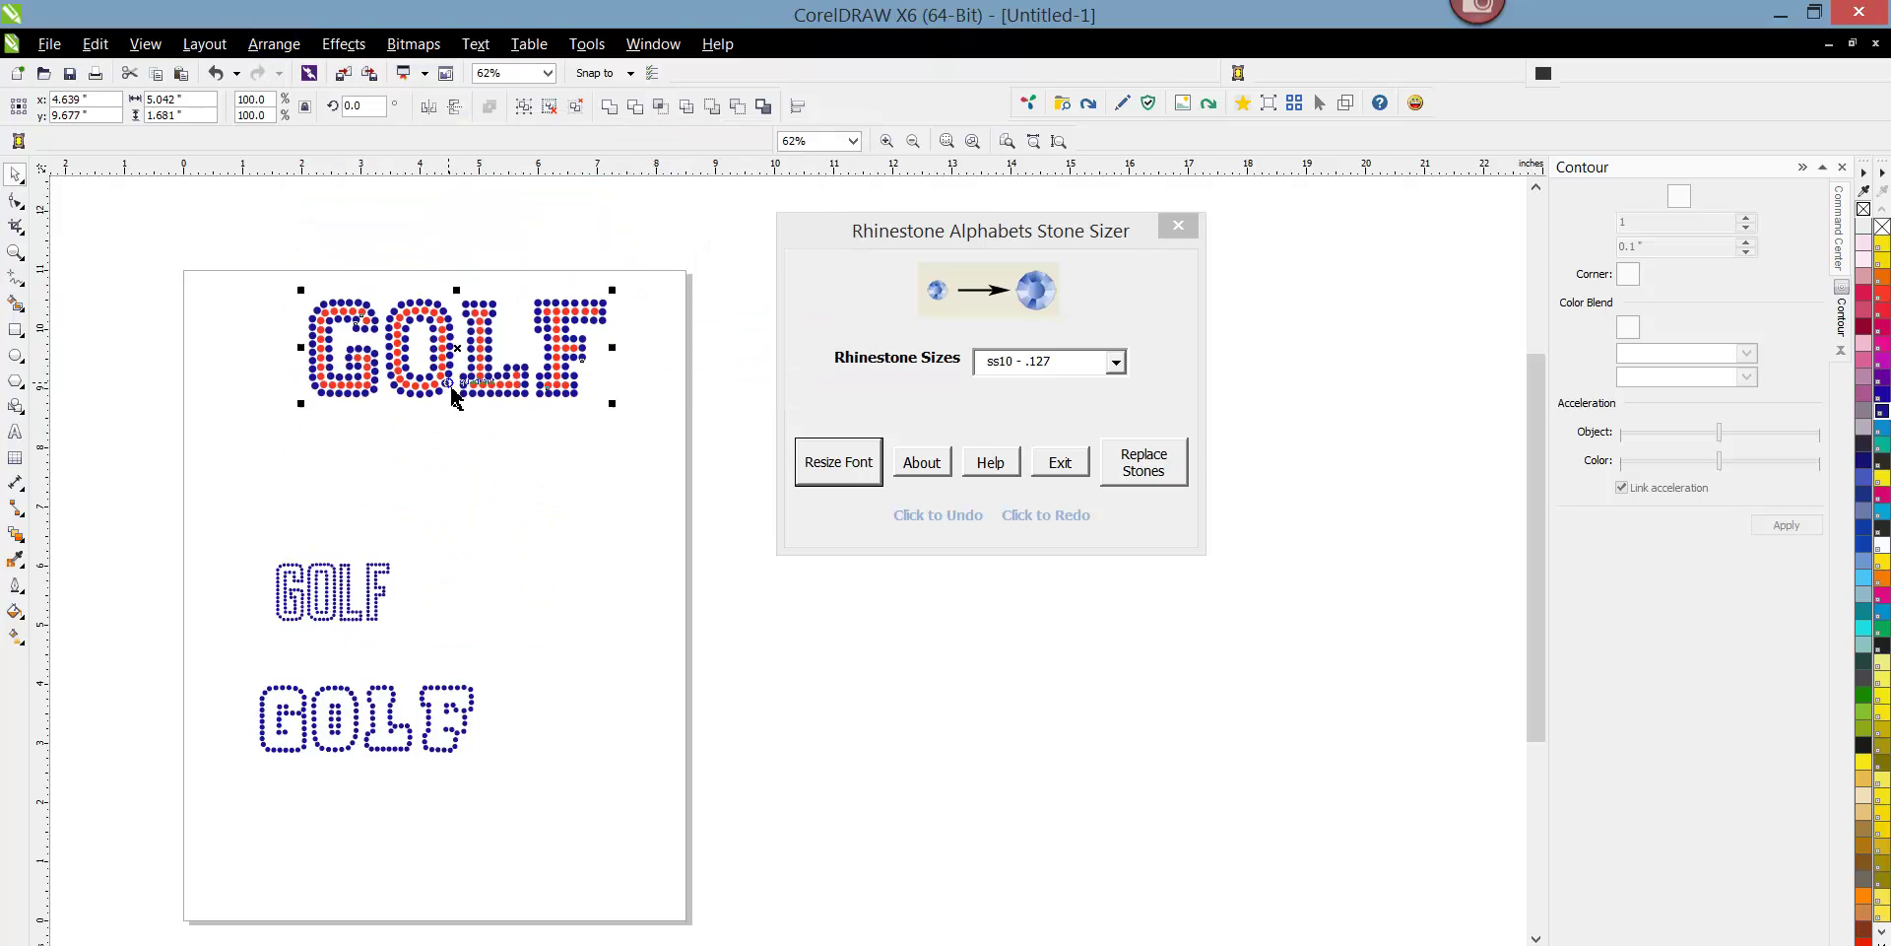
pyautogui.click(507, 423)
pyautogui.scroll(-1, 537, 315)
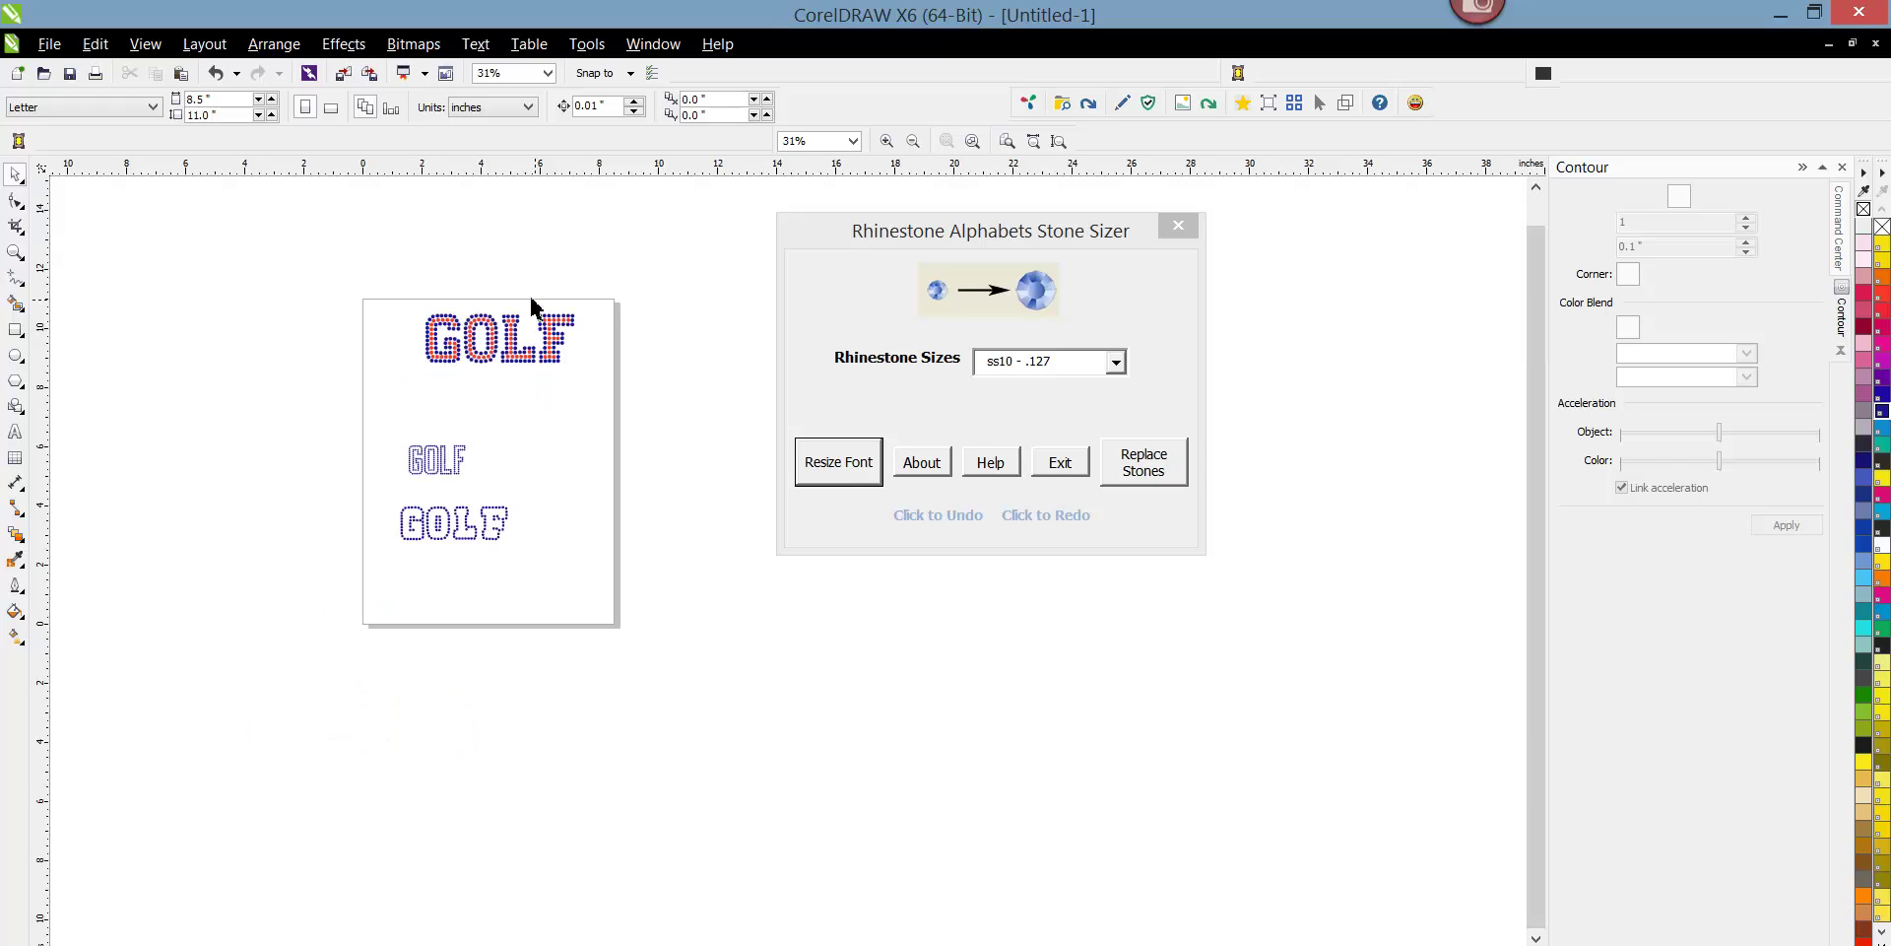
# Delete the two-colour GOLF design at the top of the page.
pyautogui.moveTo(378, 275); pyautogui.dragTo(668, 443)
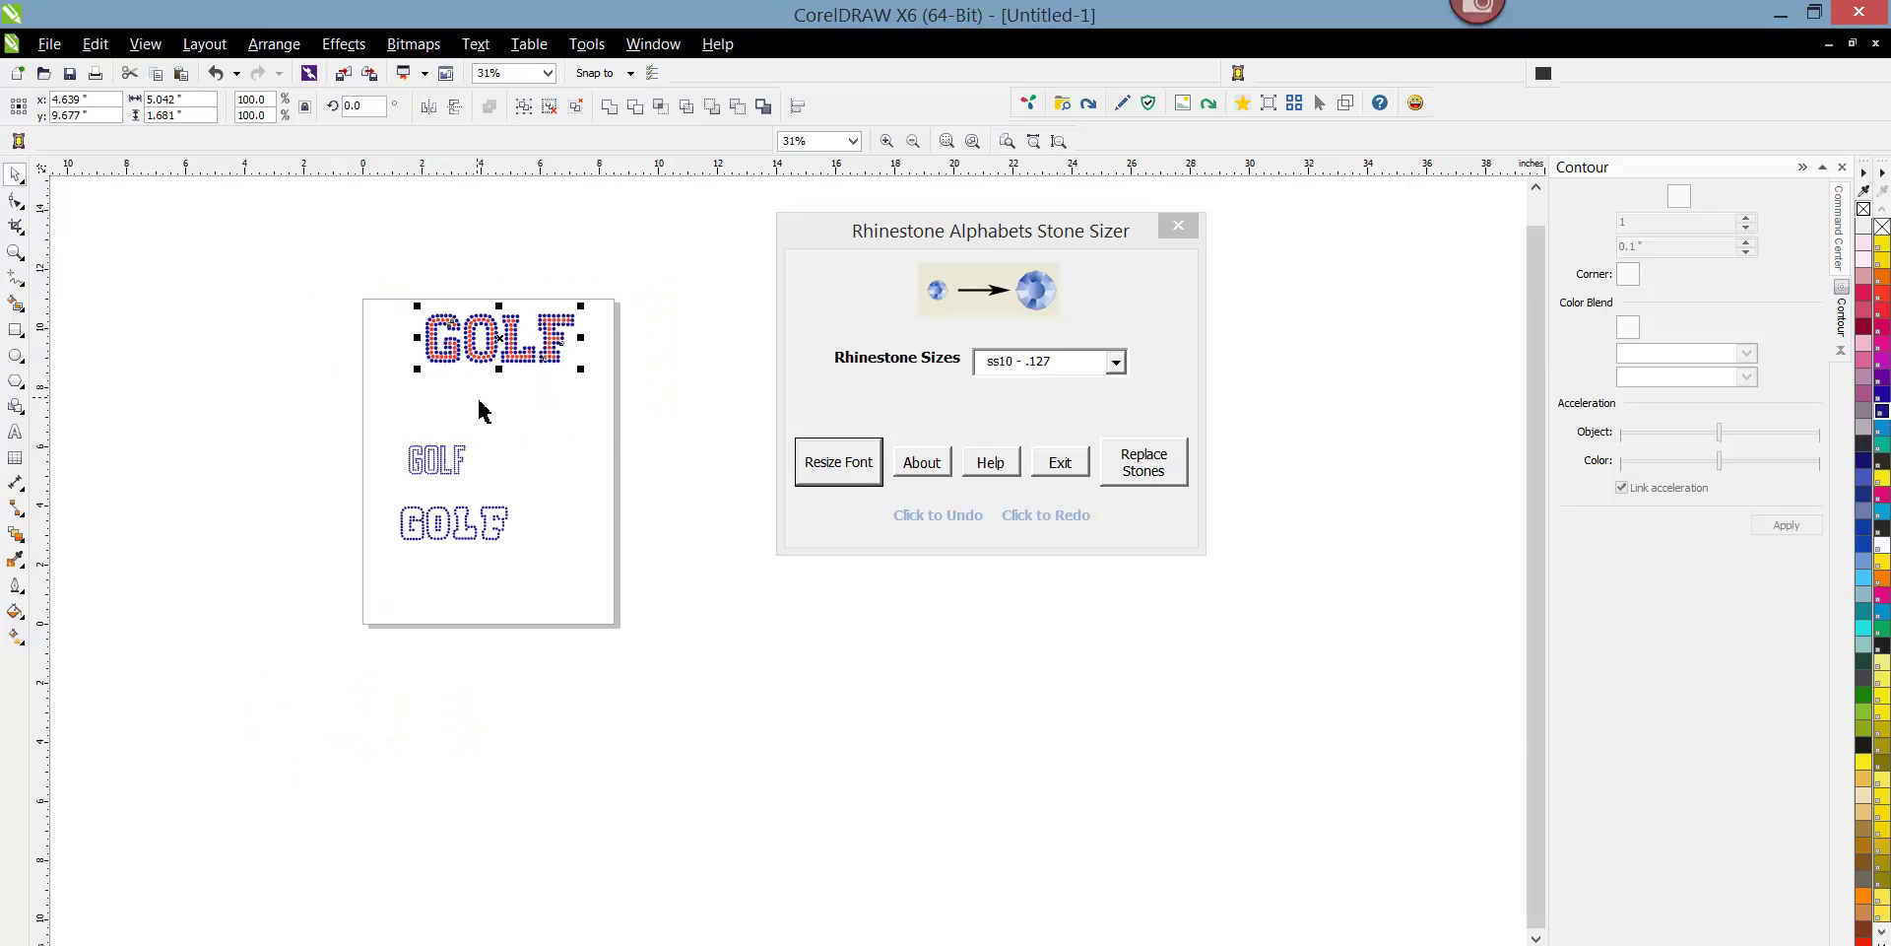
pyautogui.moveTo(366, 262); pyautogui.dragTo(691, 417)
pyautogui.press('Delete')
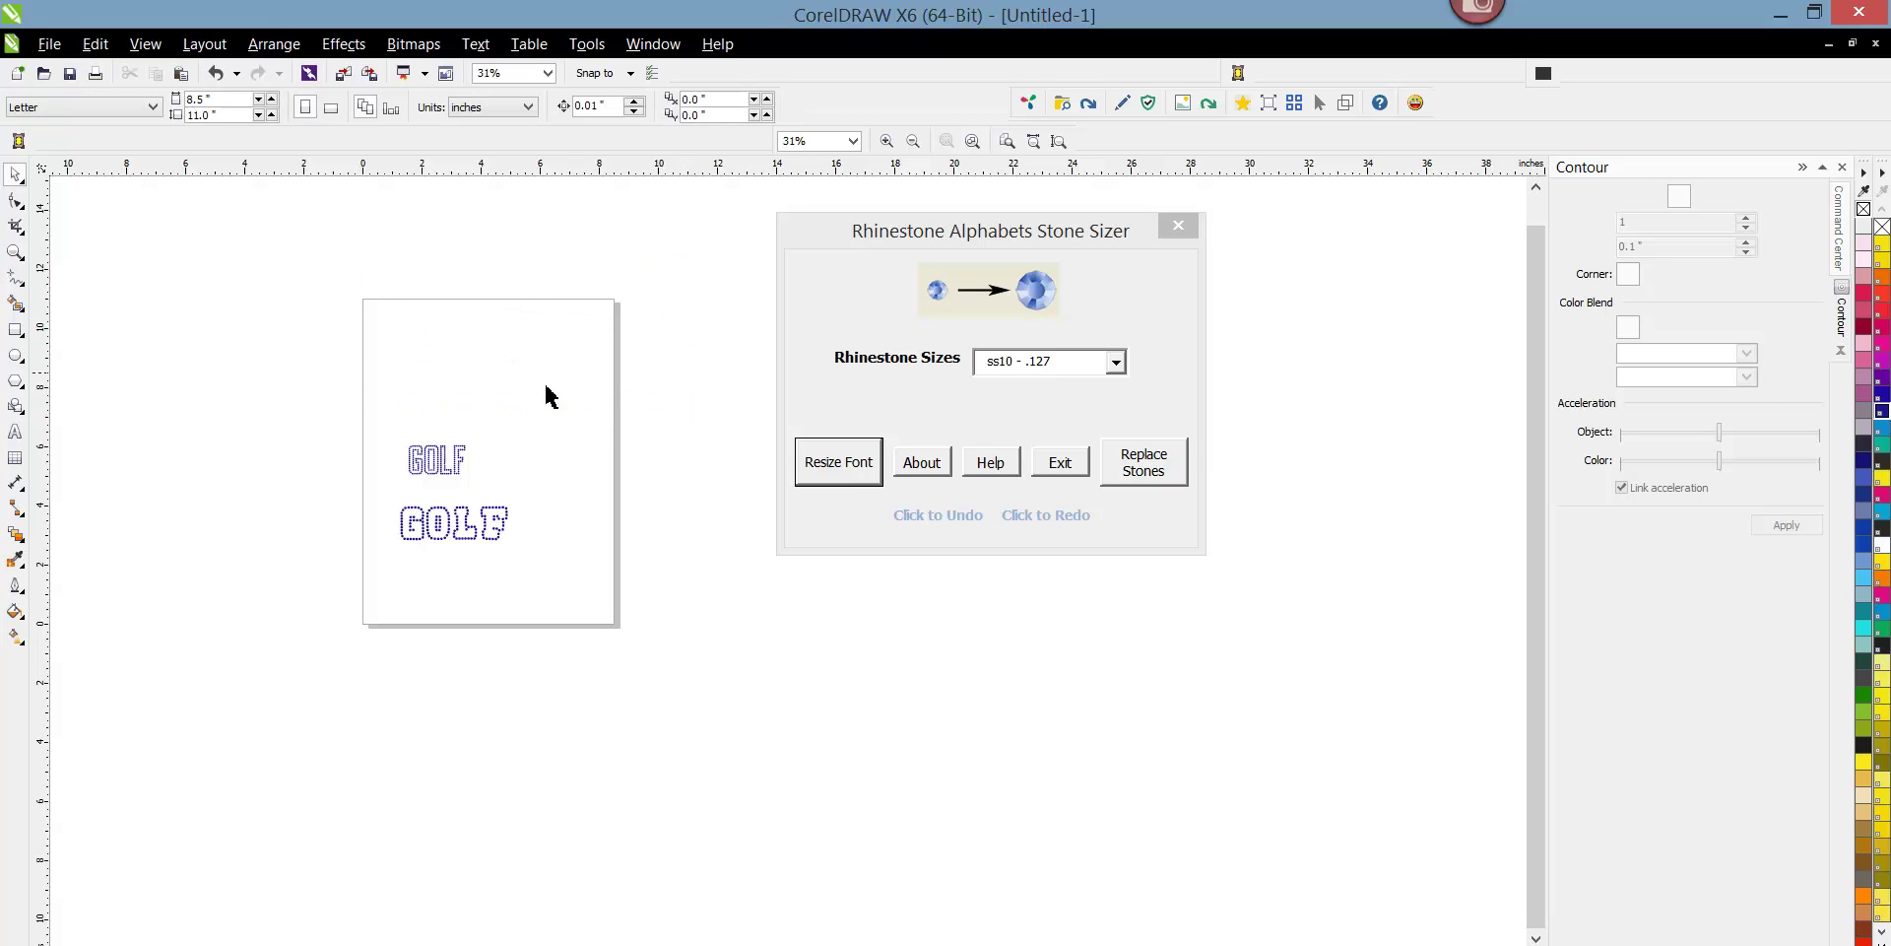
# Move the smaller RA-S COMBO50 GOLF text toward the upper middle of the page and duplicate it in place.
pyautogui.scroll(1, 418, 490)
pyautogui.moveTo(354, 360); pyautogui.dragTo(581, 504)
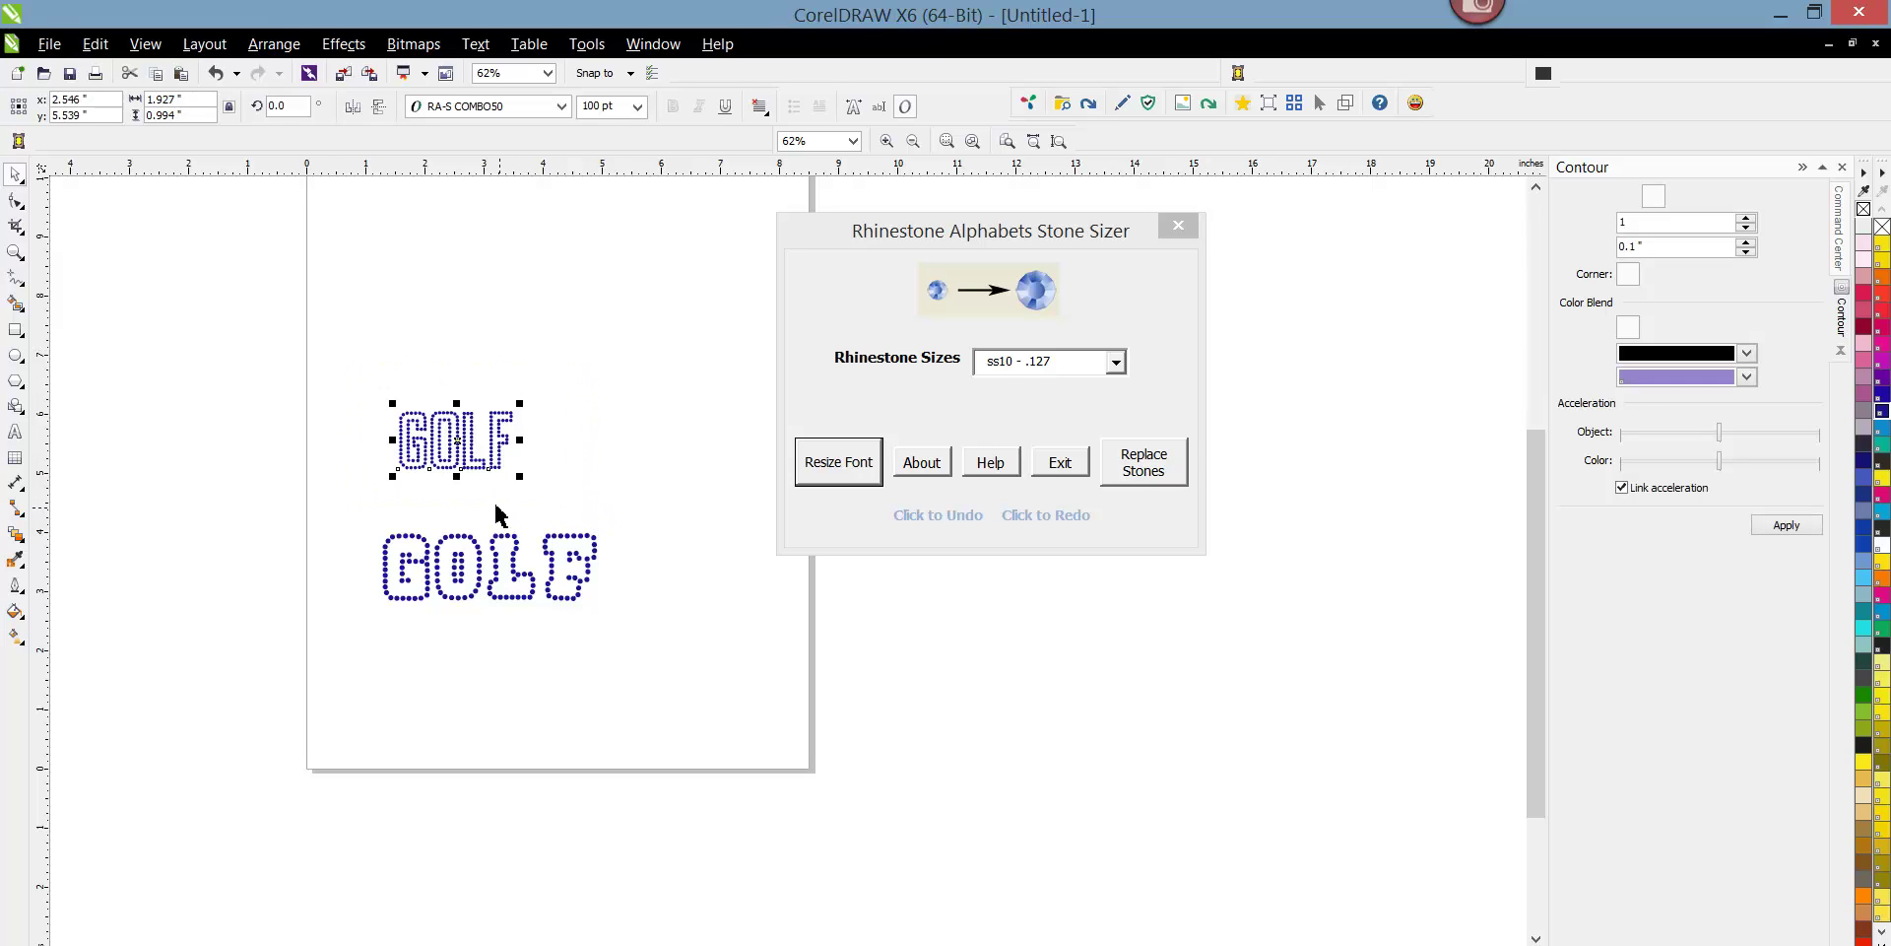
pyautogui.moveTo(455, 456); pyautogui.dragTo(518, 342)
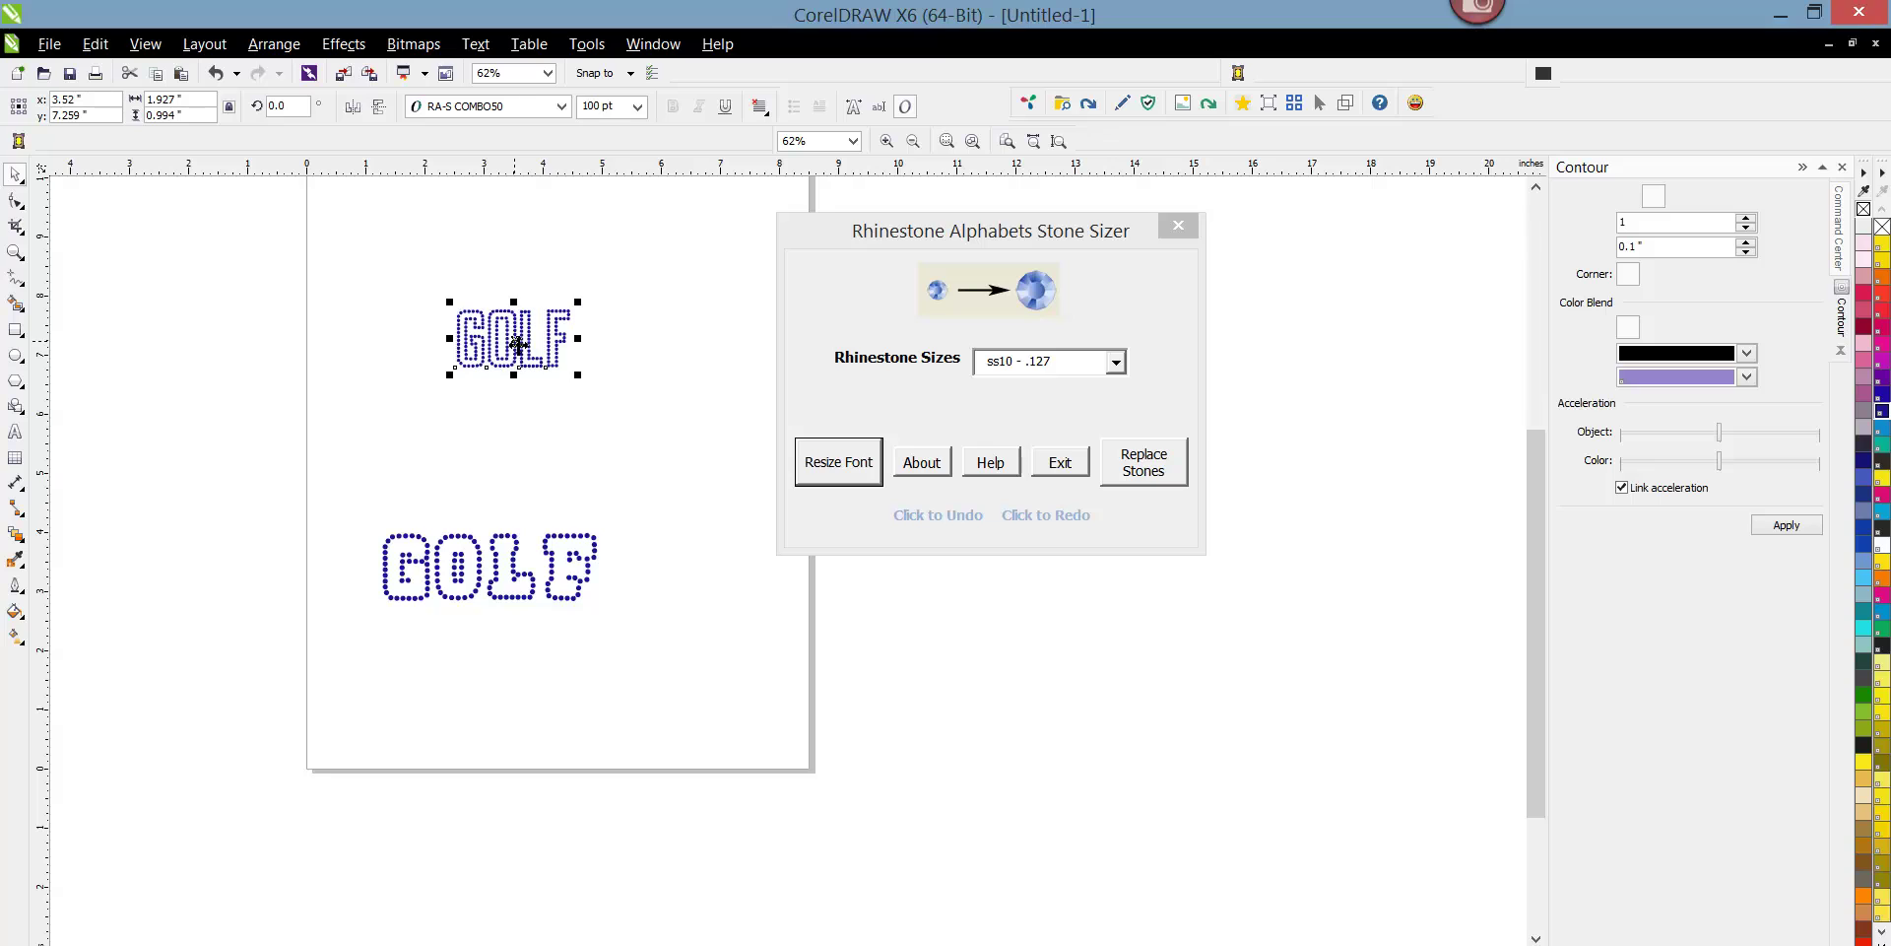
pyautogui.click(93, 48)
pyautogui.click(116, 318)
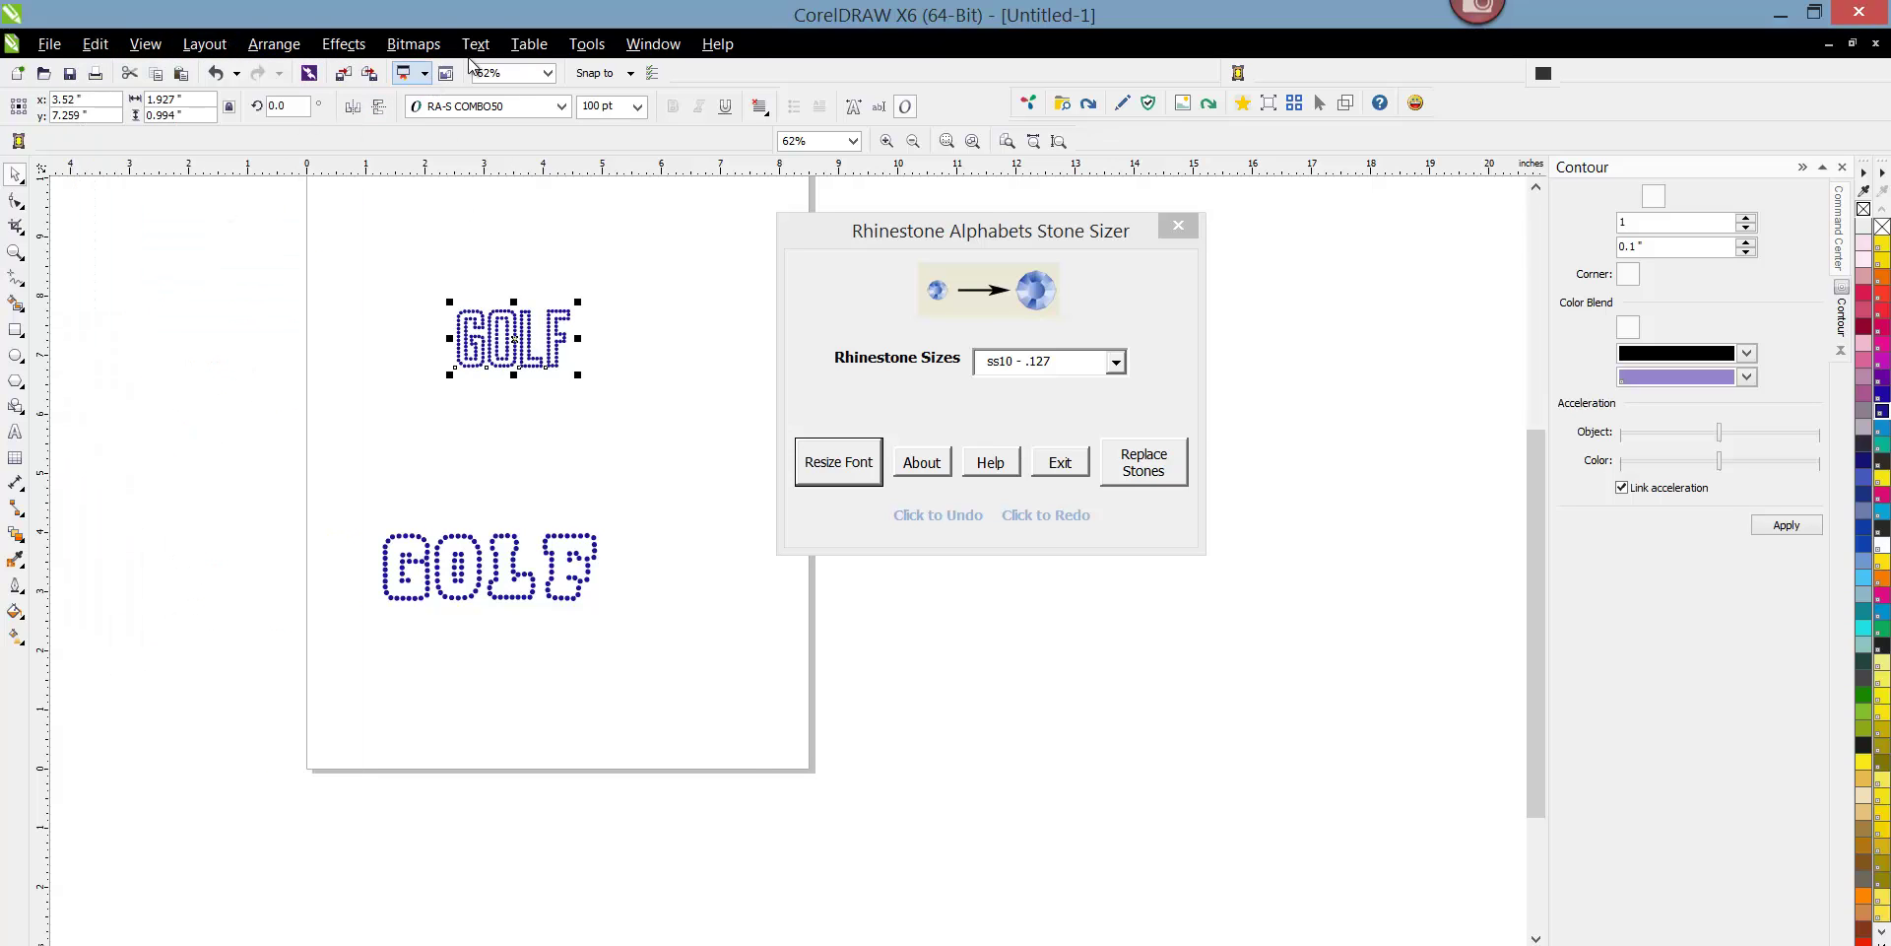
# Change the duplicated RA-S COMBO50 text to lowercase to get the fill characters and color it red.
pyautogui.click(481, 47)
pyautogui.click(532, 571)
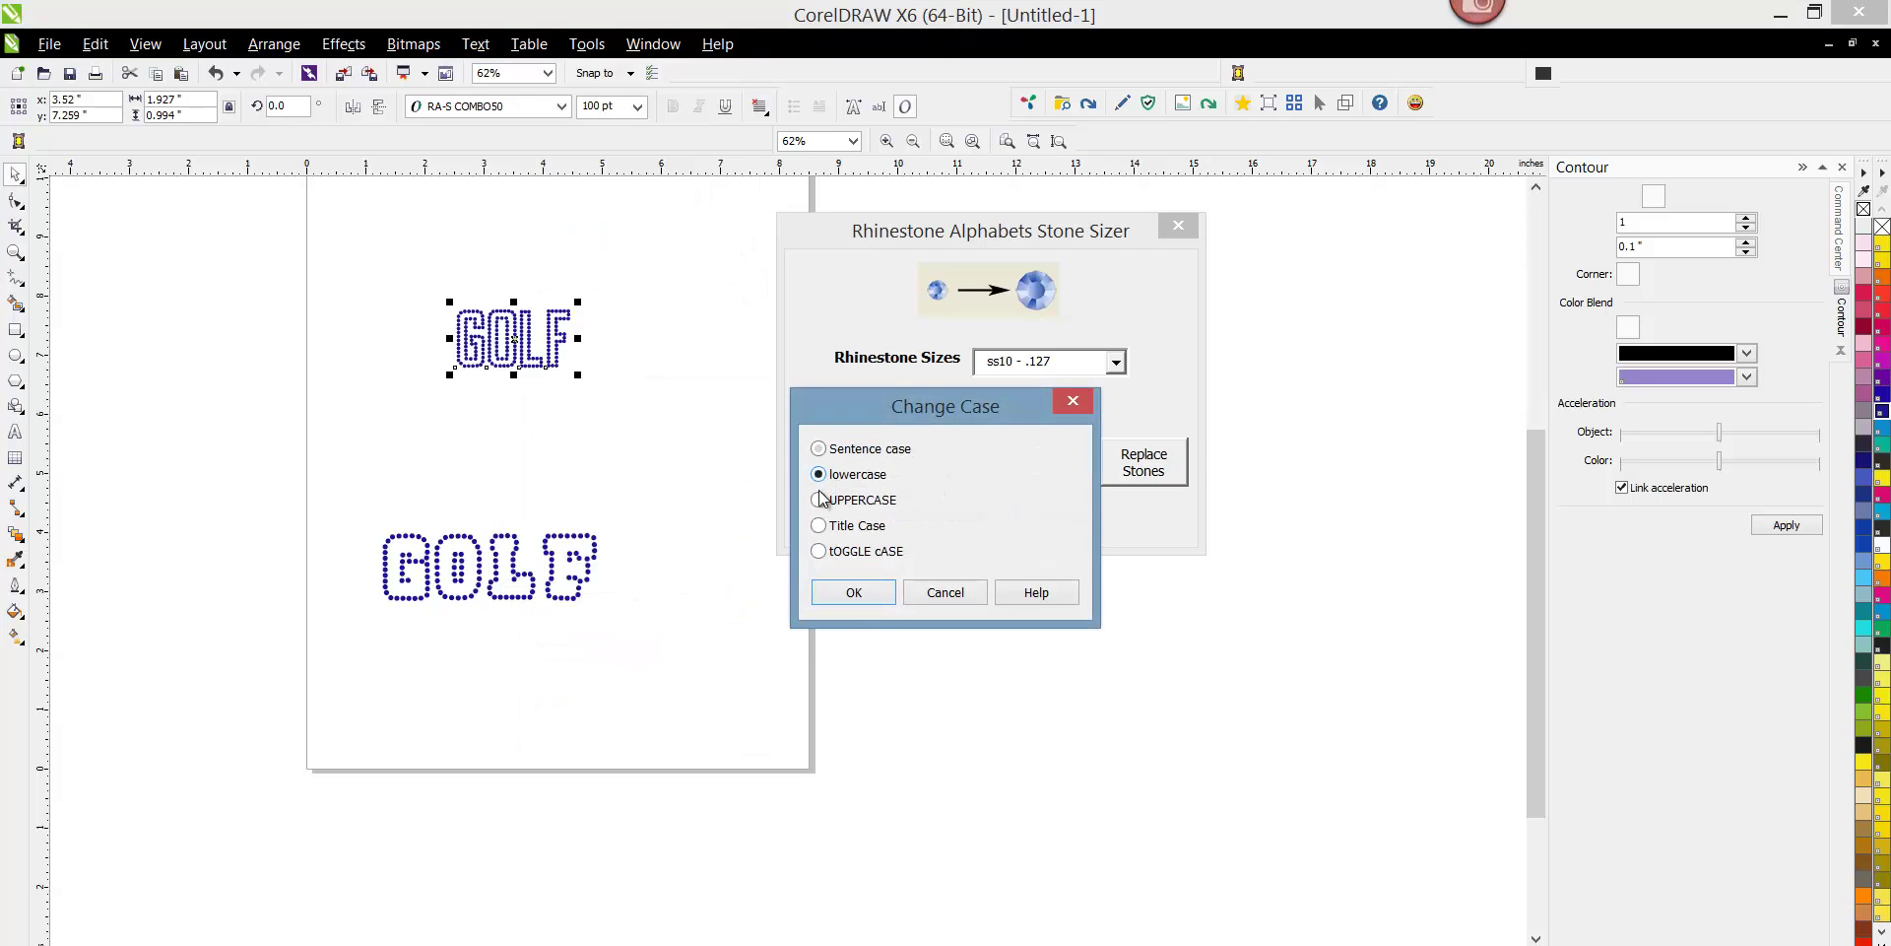
pyautogui.click(854, 593)
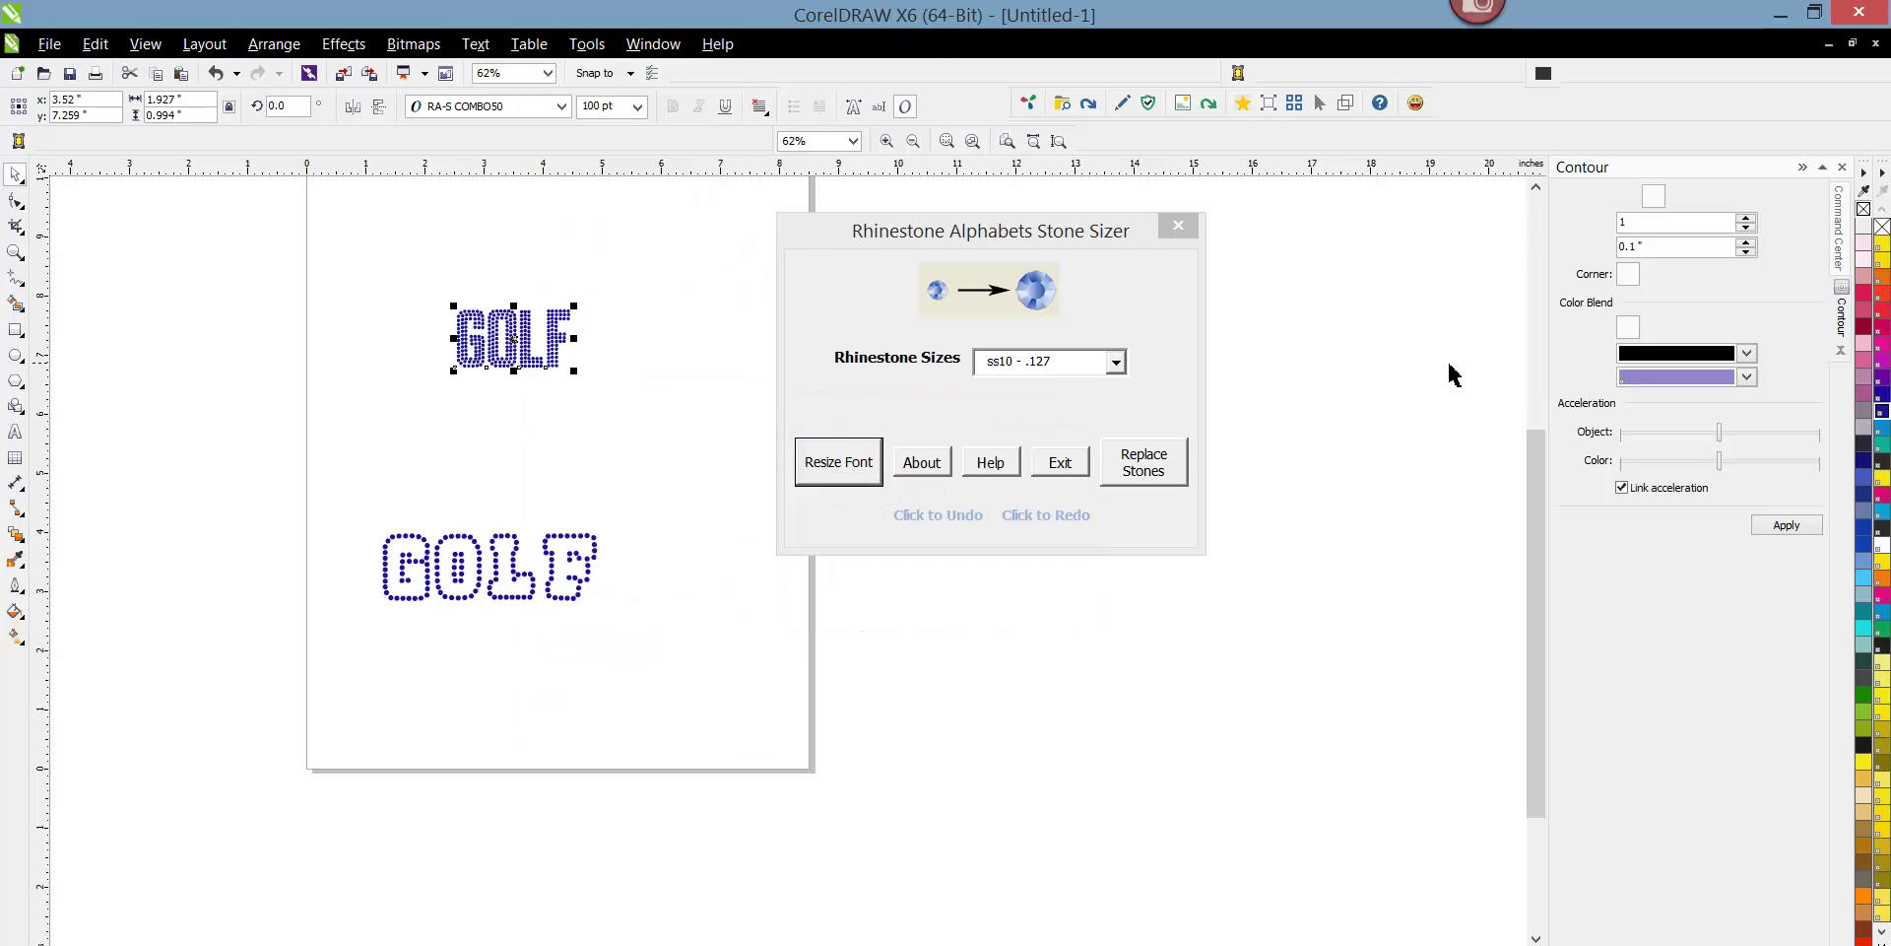
pyautogui.click(1880, 292)
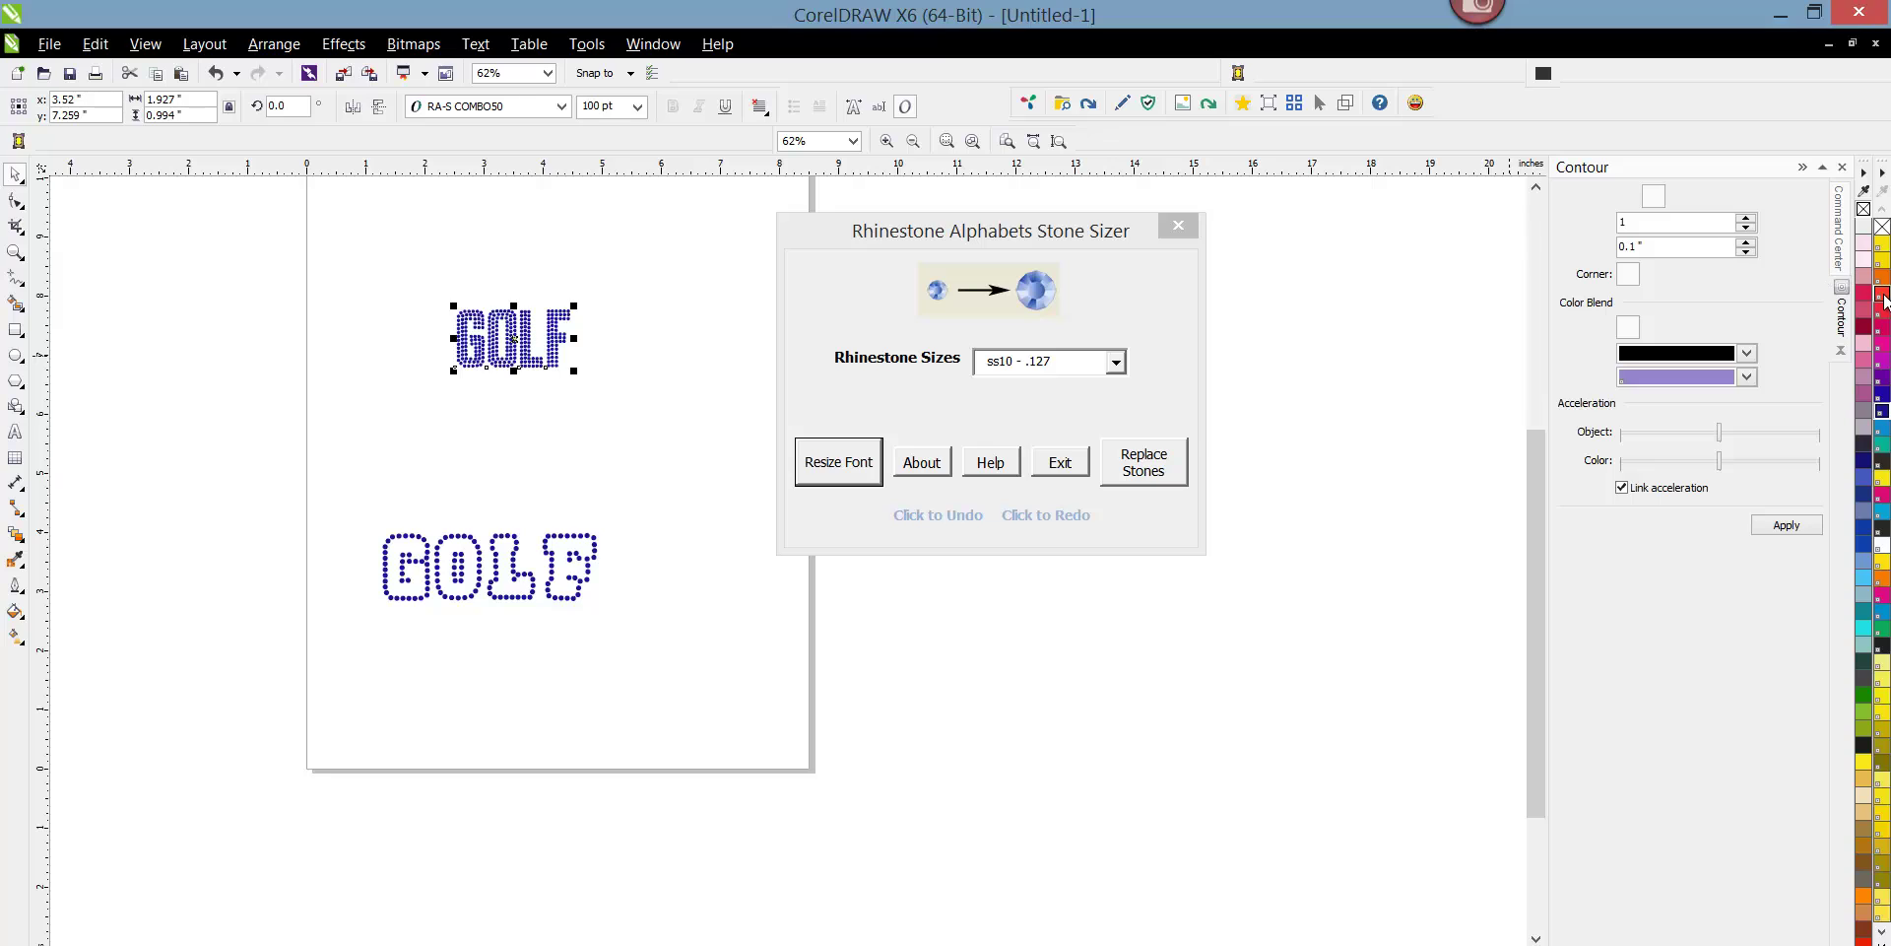
pyautogui.click(591, 286)
pyautogui.scroll(2, 529, 347)
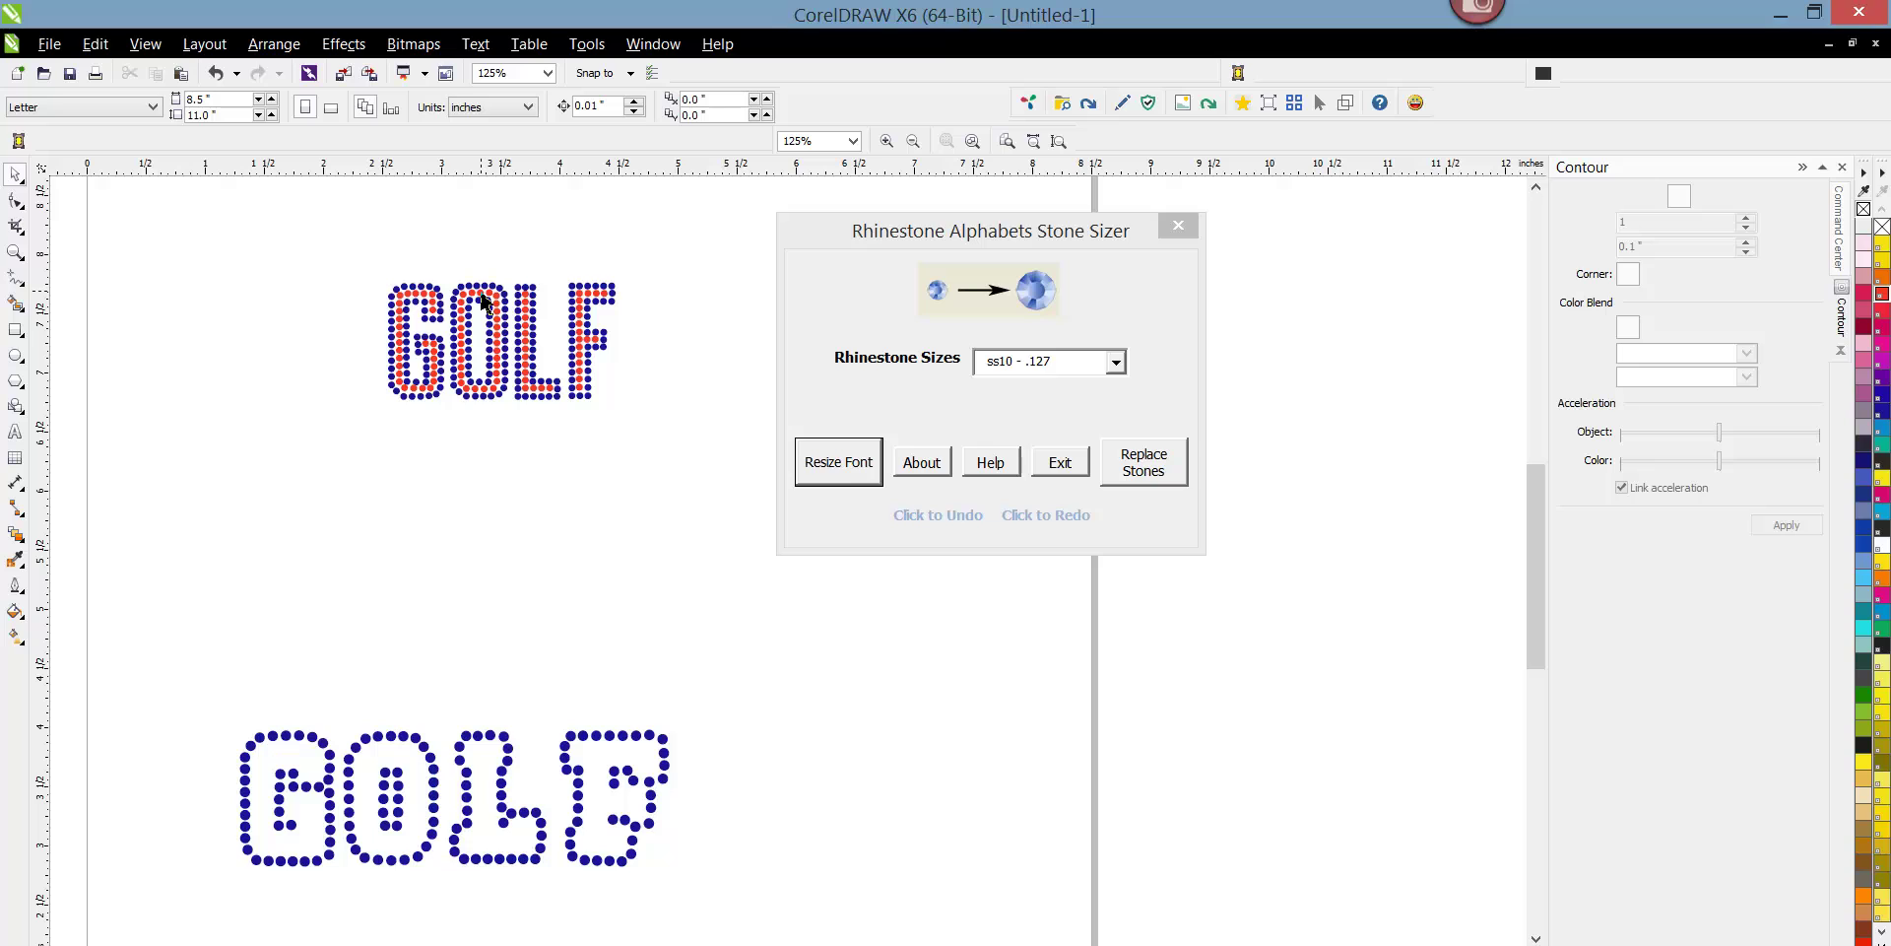
# Close the Stone Sizer, select both overlapping RA-S COMBO50 GOLF texts, and reopen the Stone Sizer for them.
pyautogui.moveTo(825, 241); pyautogui.dragTo(937, 514)
pyautogui.click(1289, 499)
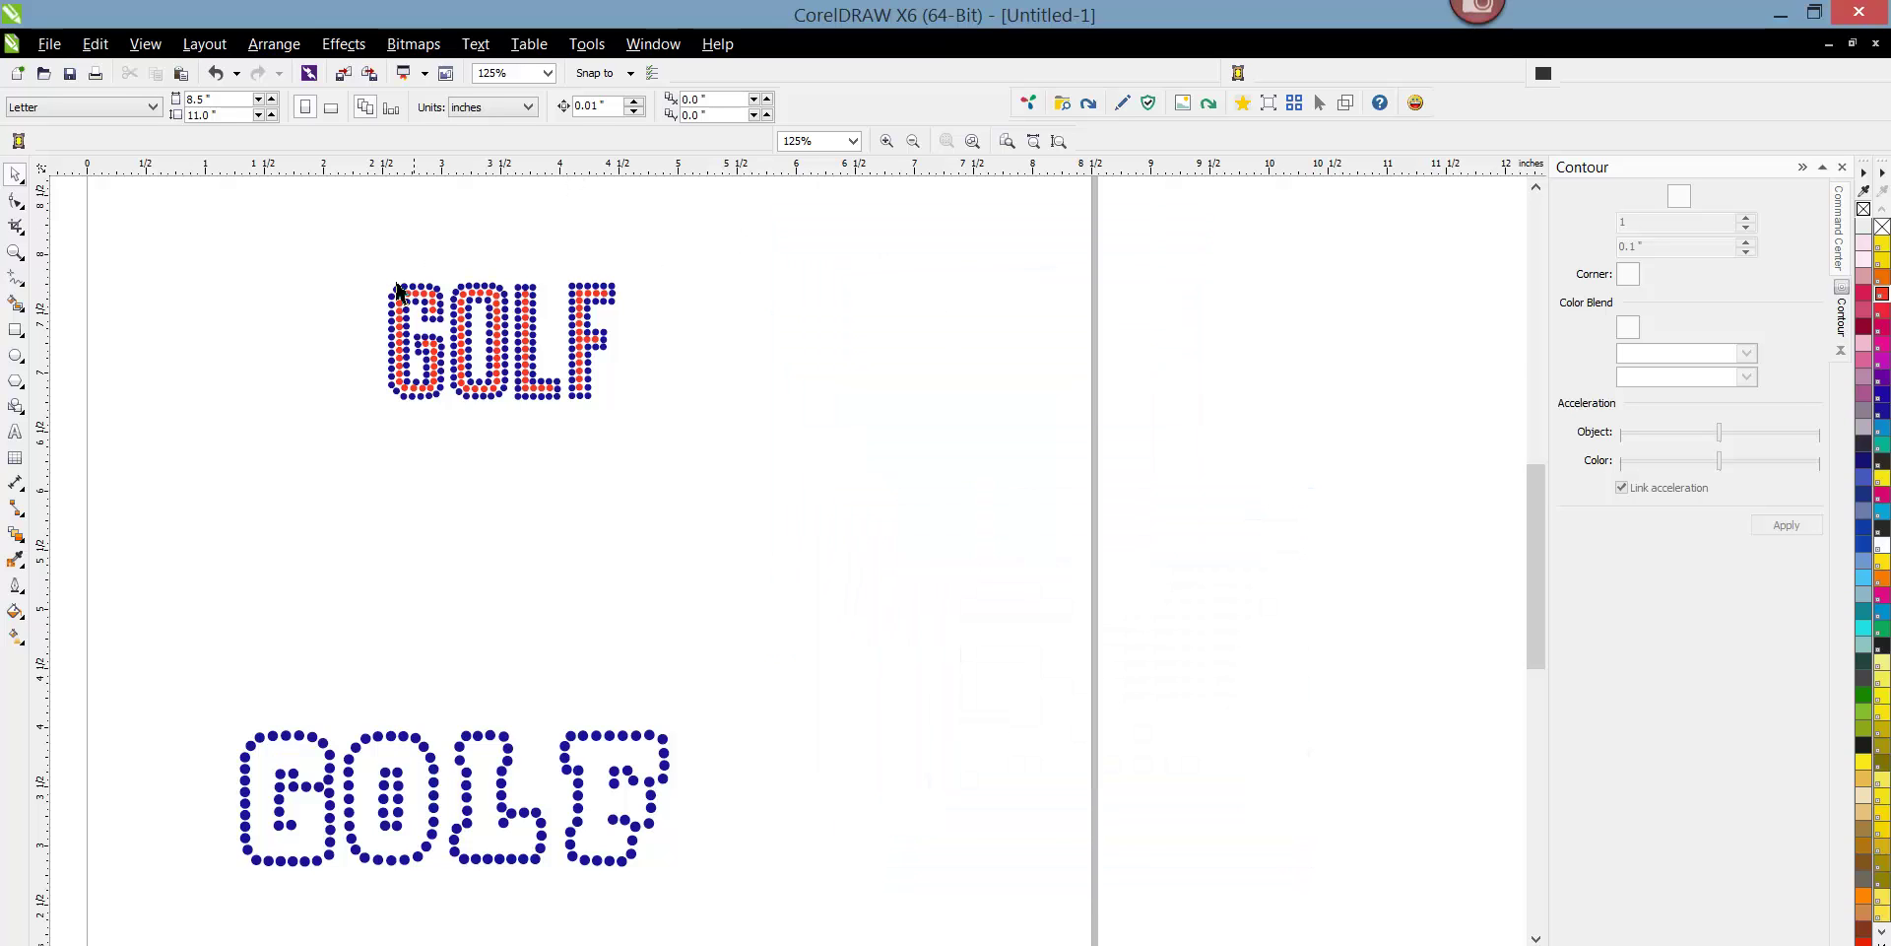
pyautogui.moveTo(301, 225); pyautogui.dragTo(777, 495)
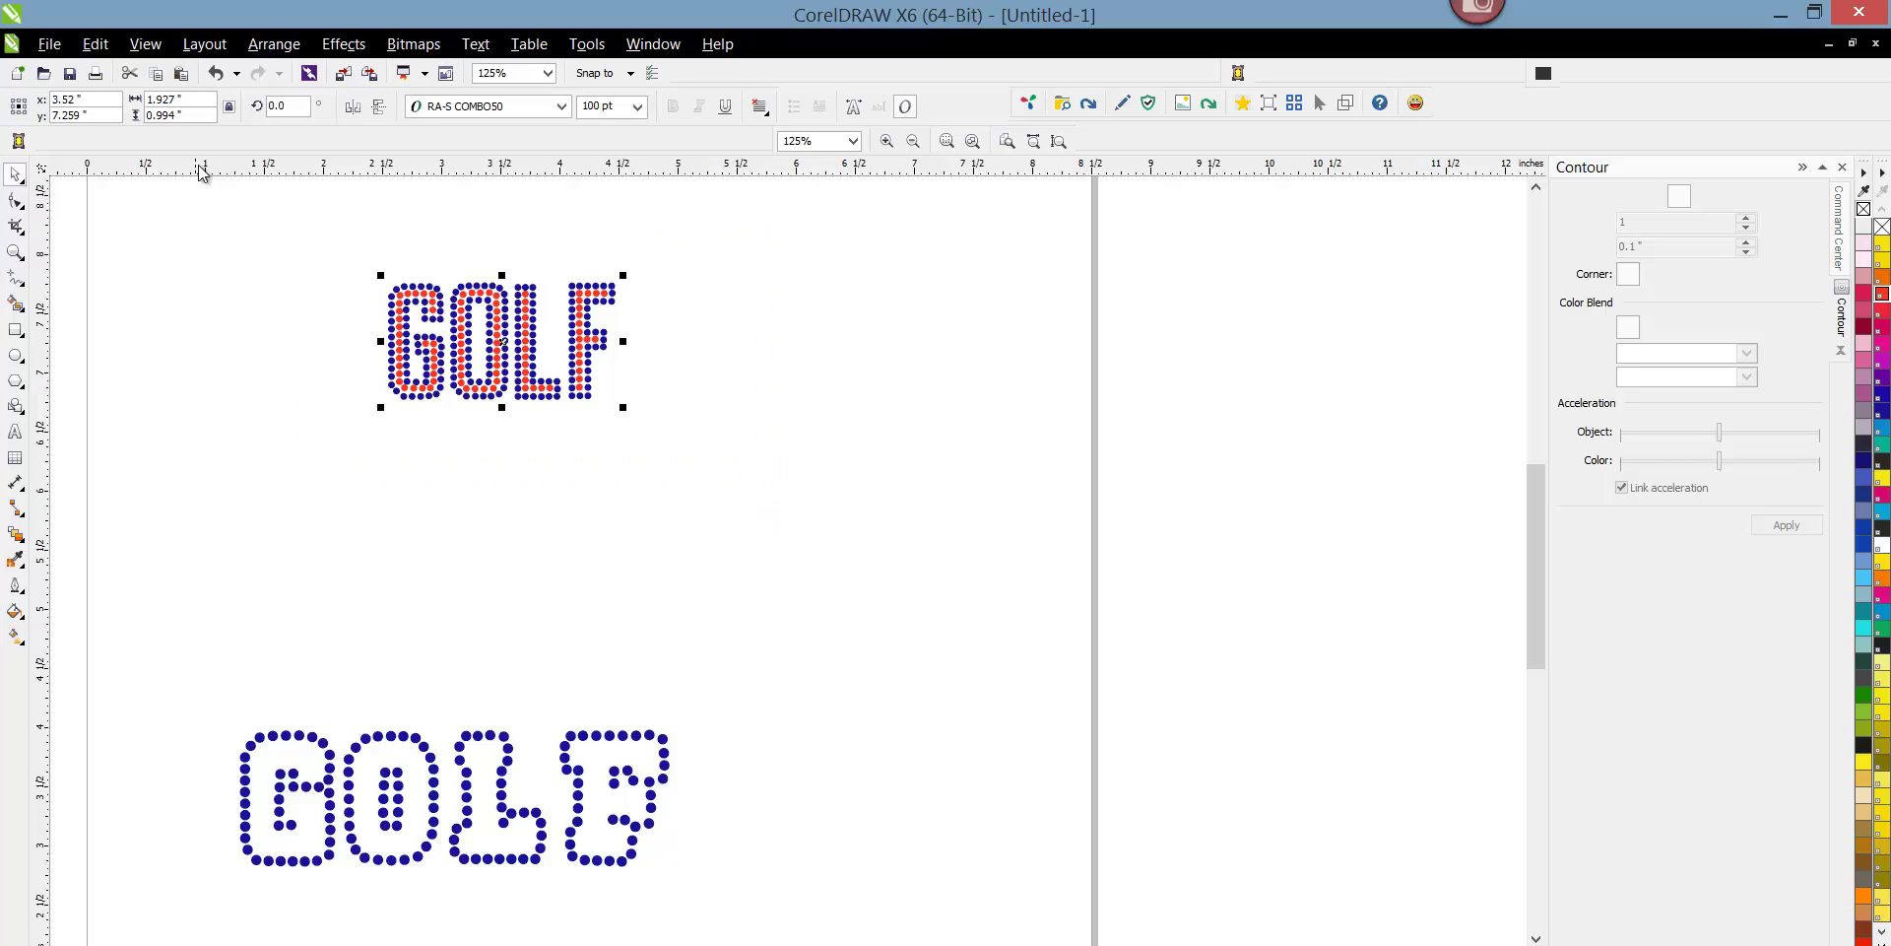
pyautogui.click(18, 140)
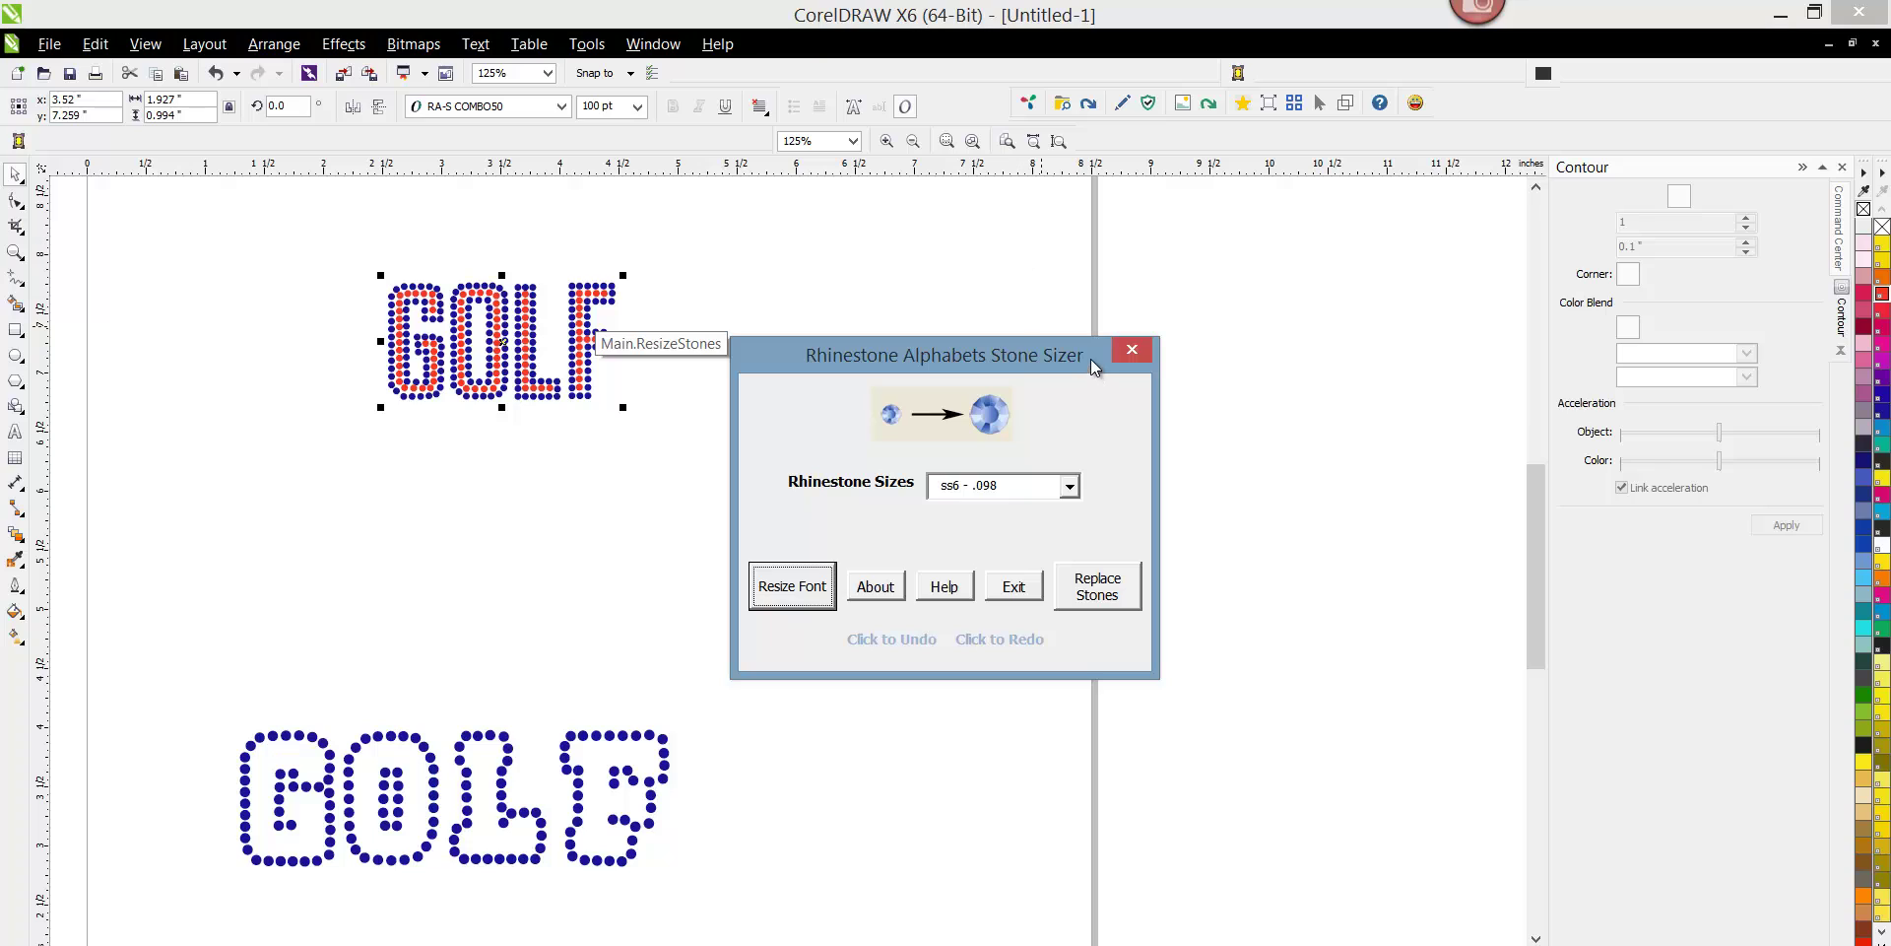
pyautogui.click(892, 355)
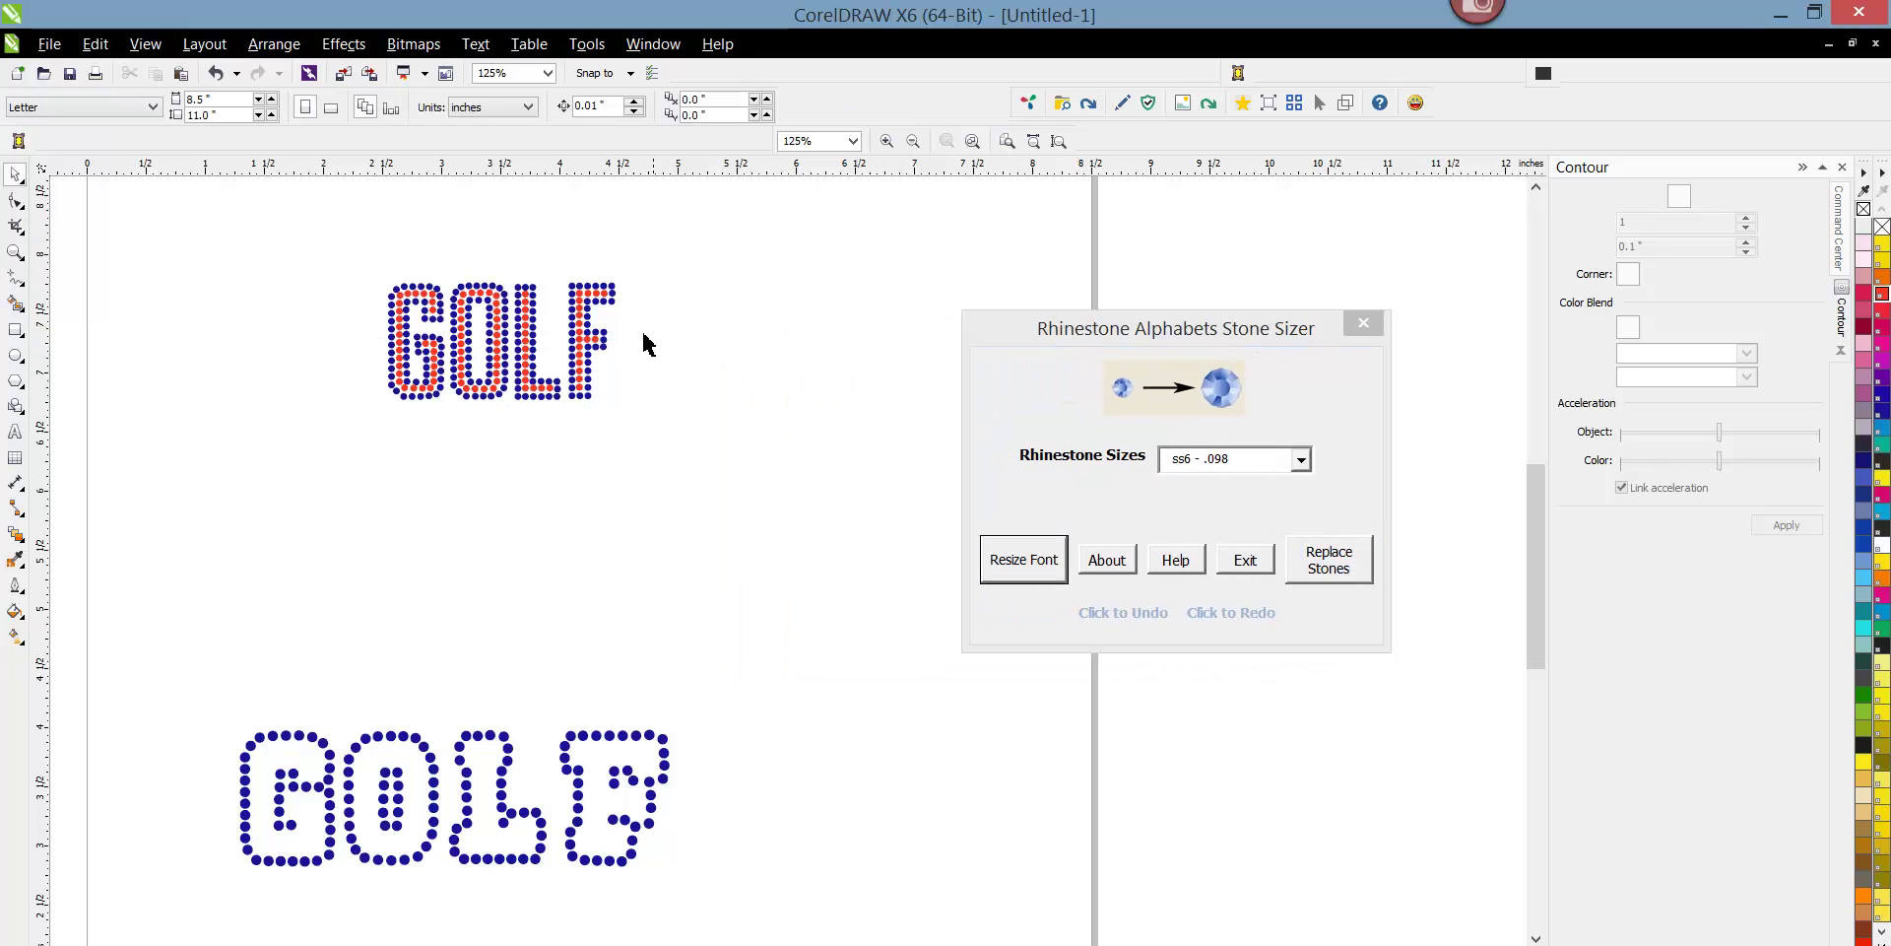
# Move the red fill GOLF text below the blue outline GOLF text and delete the stray empty text frame.
pyautogui.click(582, 300)
pyautogui.doubleClick(582, 300)
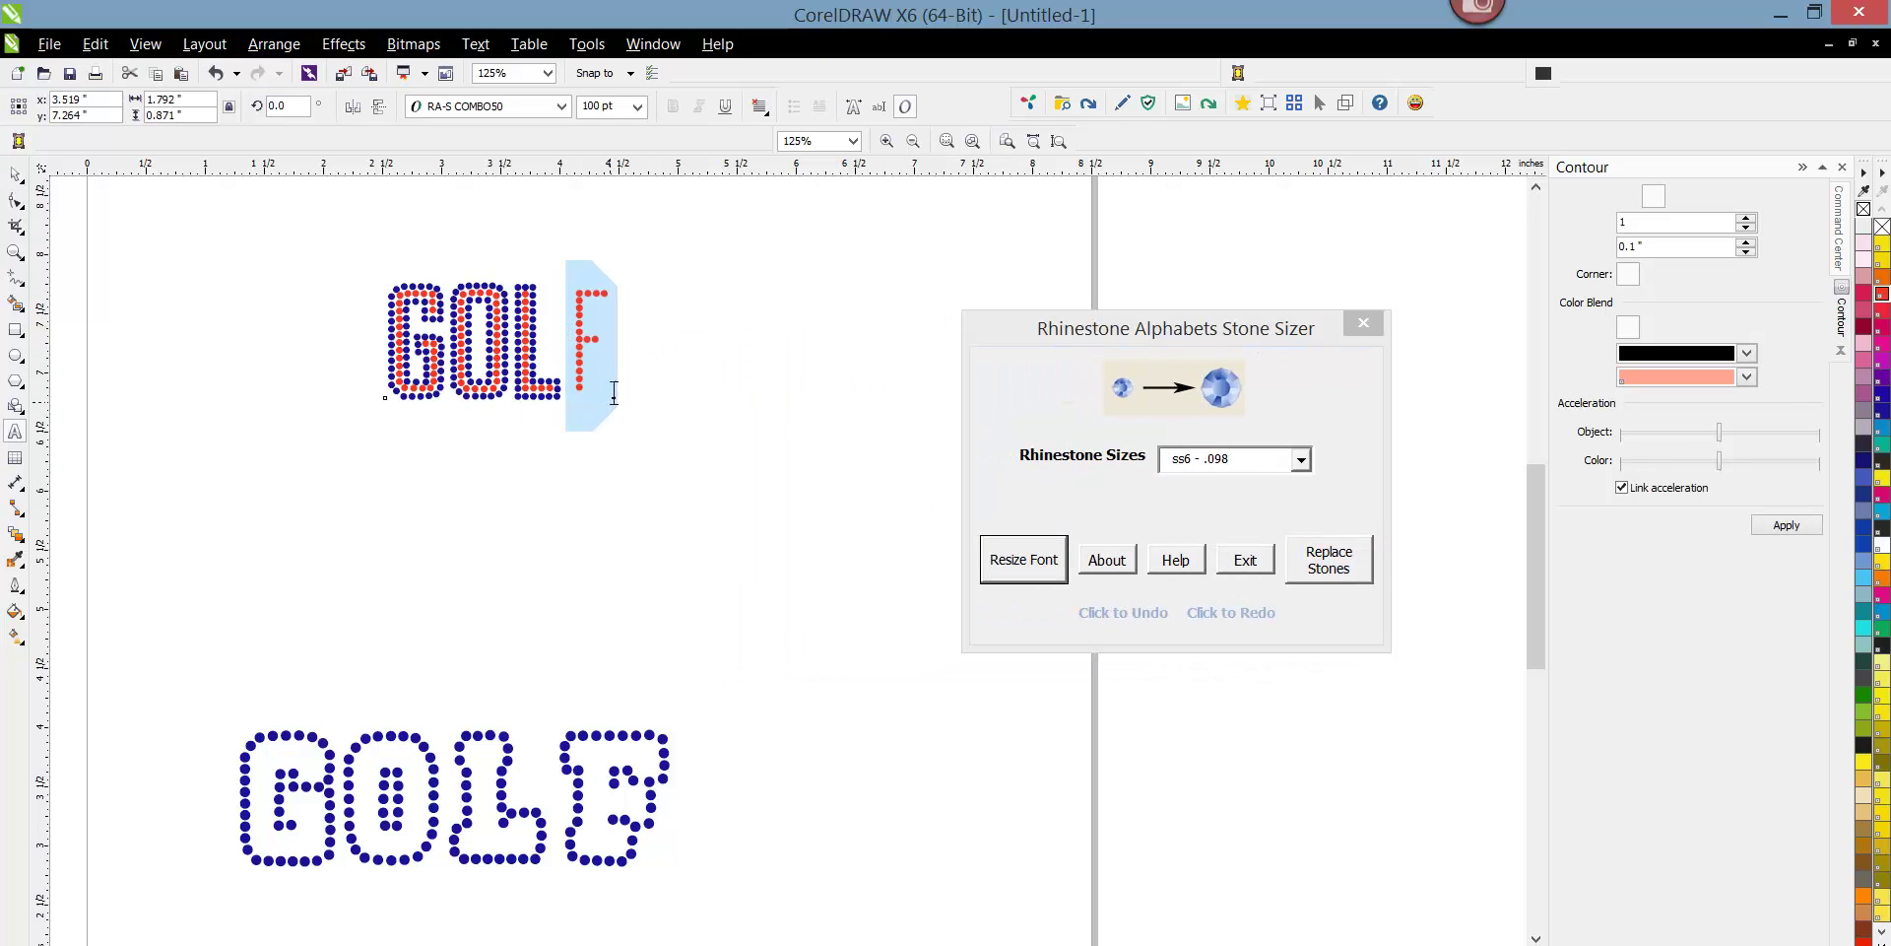
pyautogui.moveTo(508, 347); pyautogui.dragTo(515, 486)
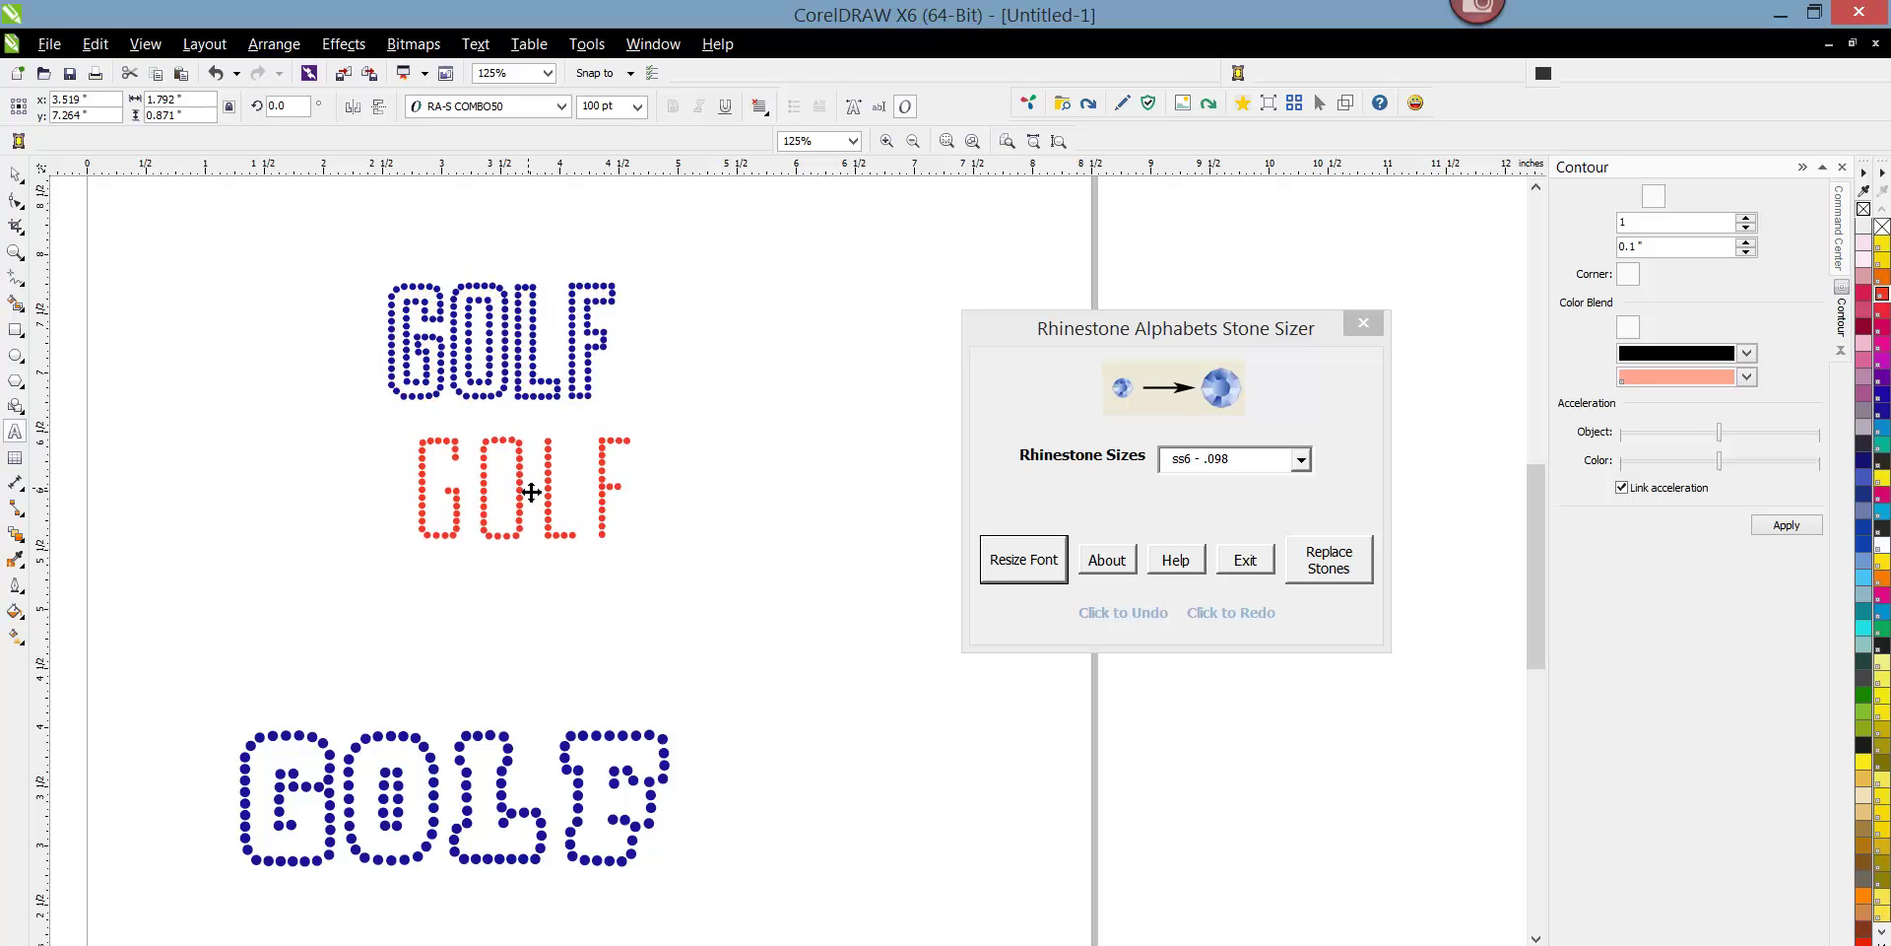
pyautogui.moveTo(348, 236); pyautogui.dragTo(426, 301)
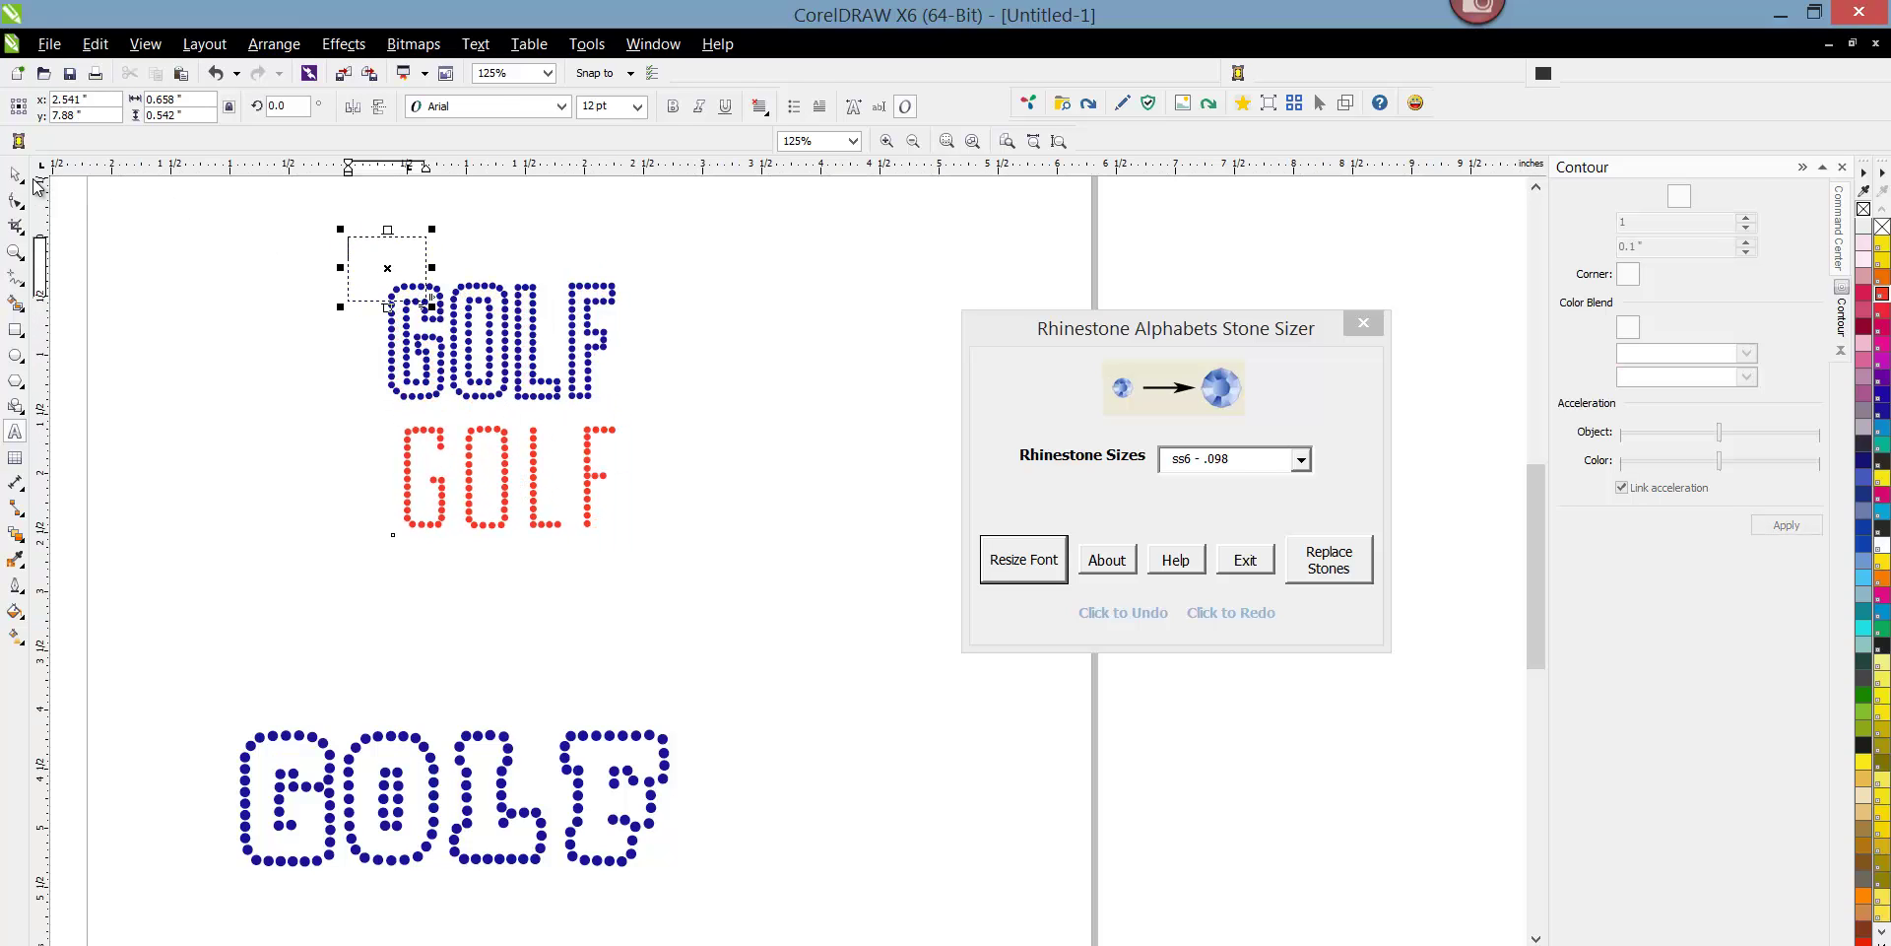
pyautogui.click(14, 175)
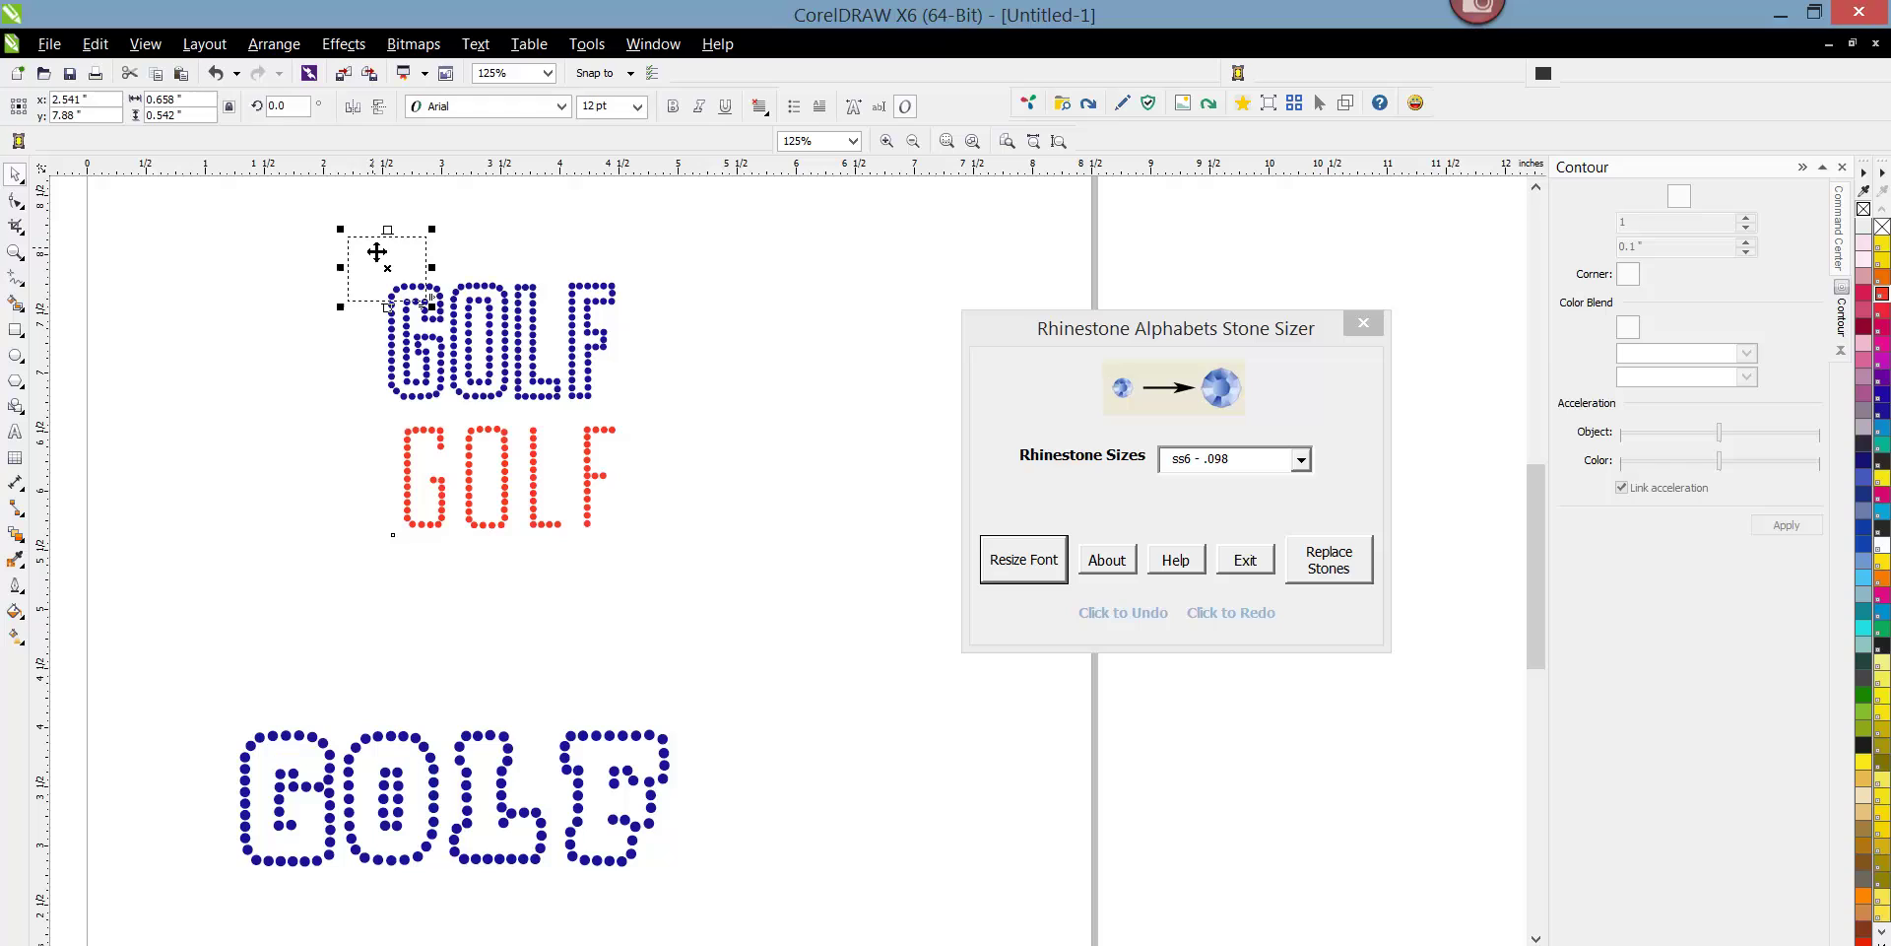
pyautogui.press('Delete')
# Resize the blue outline and red fill GOLF texts together to ss10 - .127 stones with Resize Font.
pyautogui.moveTo(321, 212); pyautogui.dragTo(845, 636)
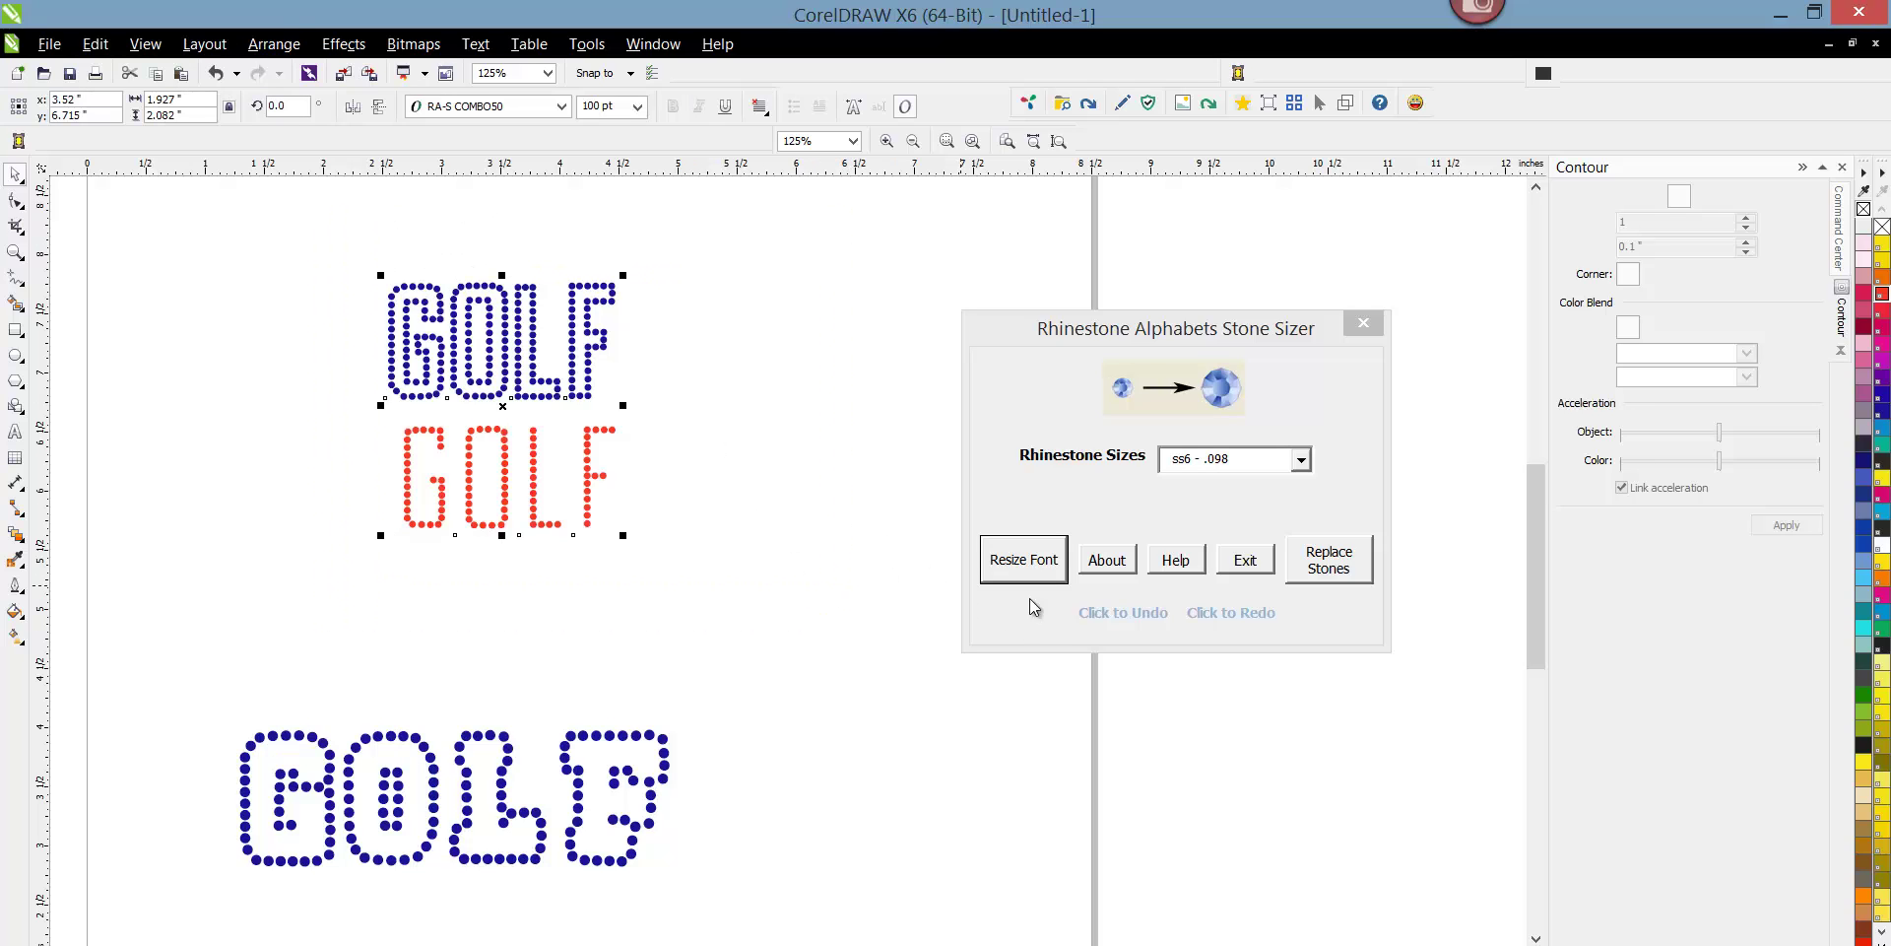
pyautogui.click(1304, 461)
pyautogui.click(1167, 527)
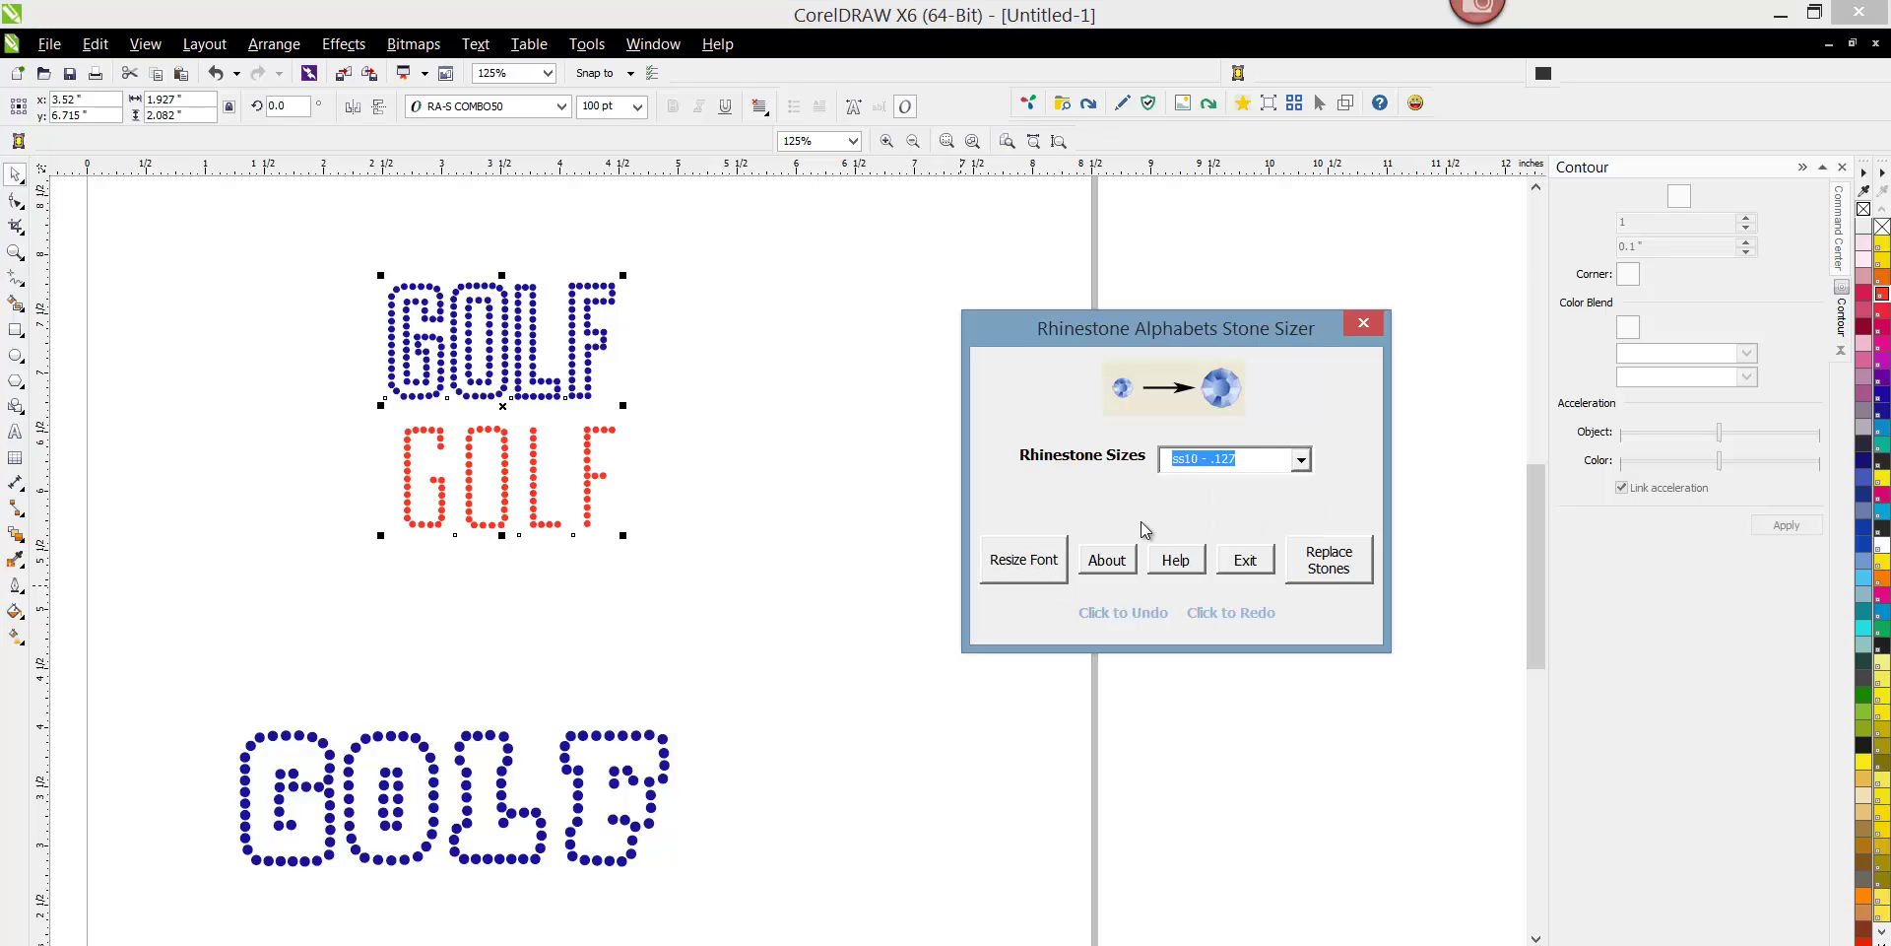
pyautogui.click(1005, 571)
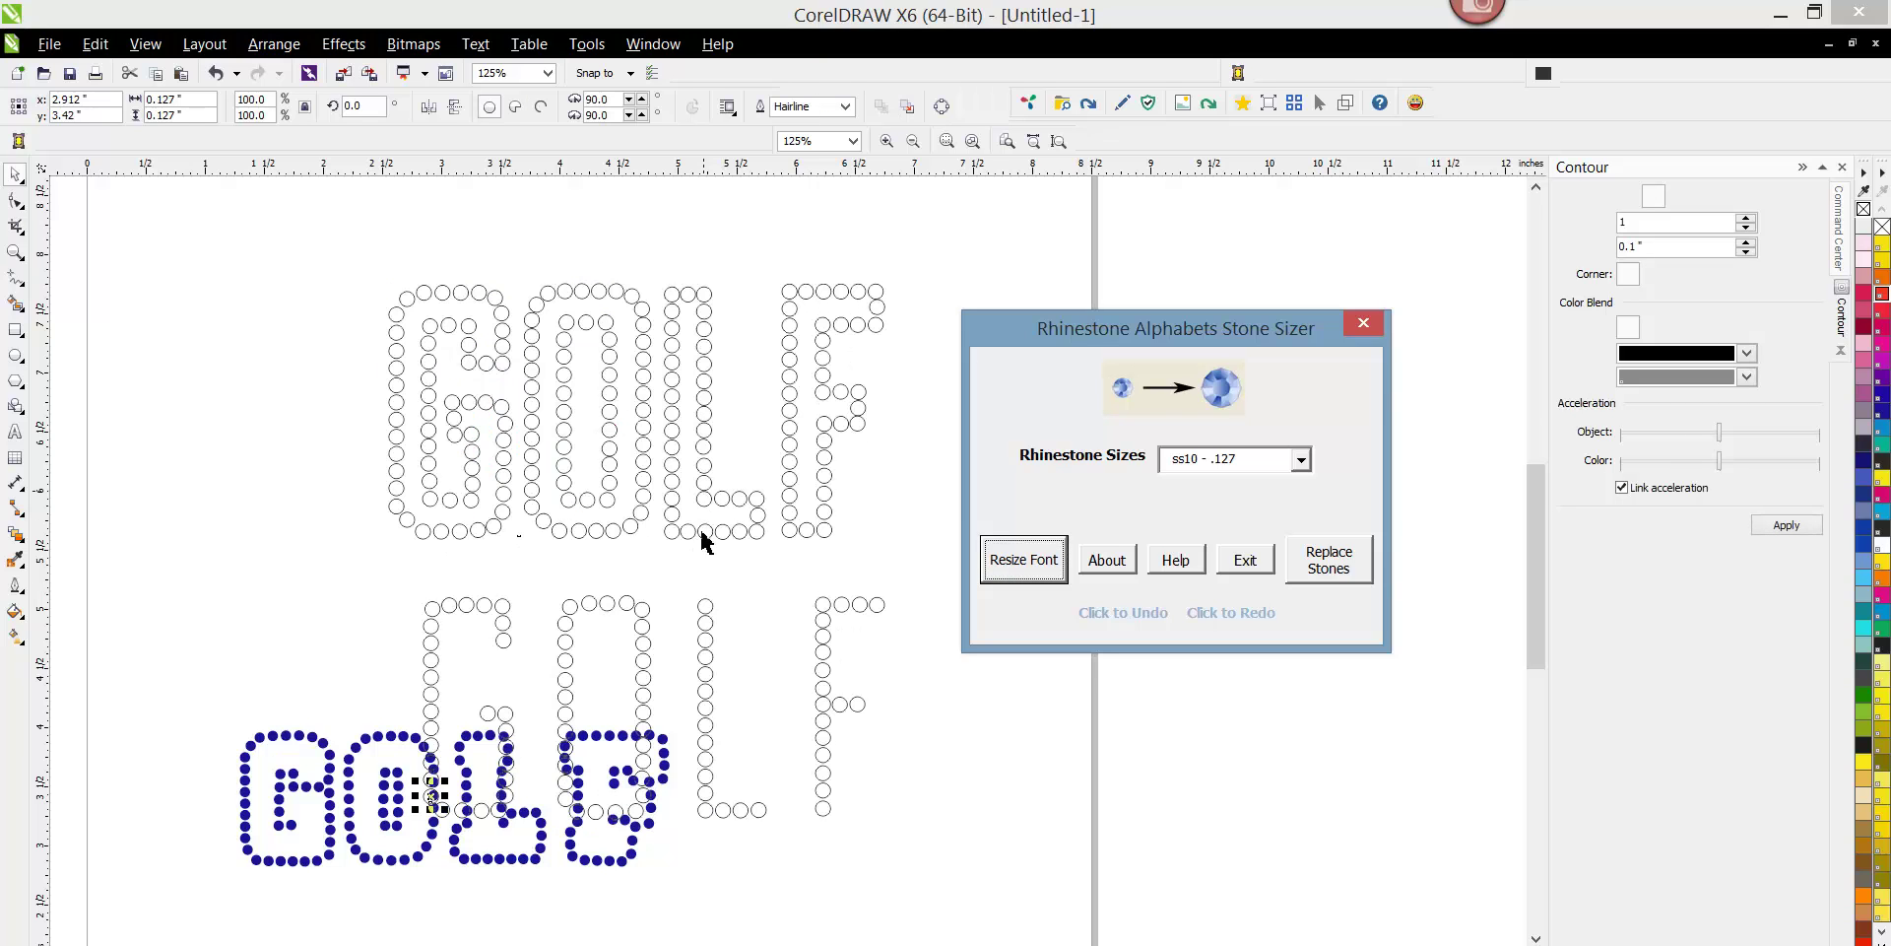
# Select all stones of both resized GOLF designs and move them up, clear of the lower GOLF text.
pyautogui.moveTo(353, 254); pyautogui.dragTo(996, 857)
pyautogui.scroll(-2, 686, 574)
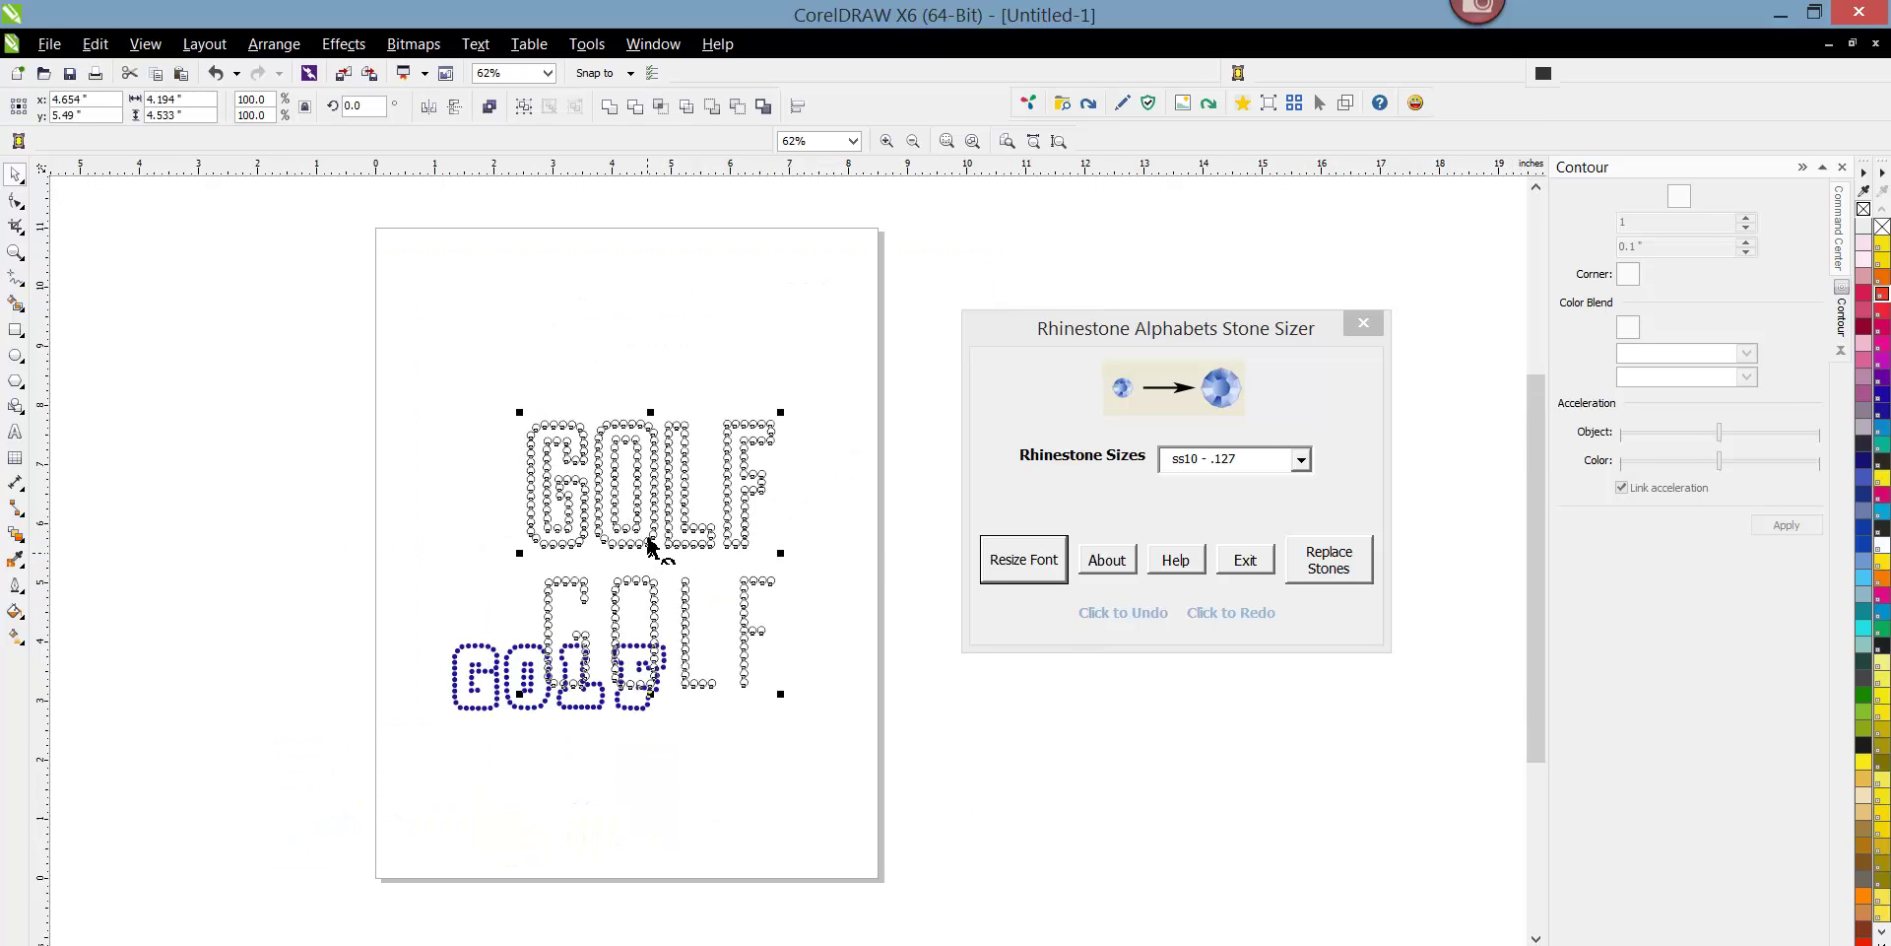
pyautogui.moveTo(650, 545)
pyautogui.mouseDown()
pyautogui.moveTo(633, 380)
pyautogui.moveTo(650, 387)
pyautogui.mouseUp()
# Color the stones of the resized outline GOLF red and those of the fill GOLF blue.
pyautogui.moveTo(498, 201); pyautogui.dragTo(855, 418)
pyautogui.click(1882, 300)
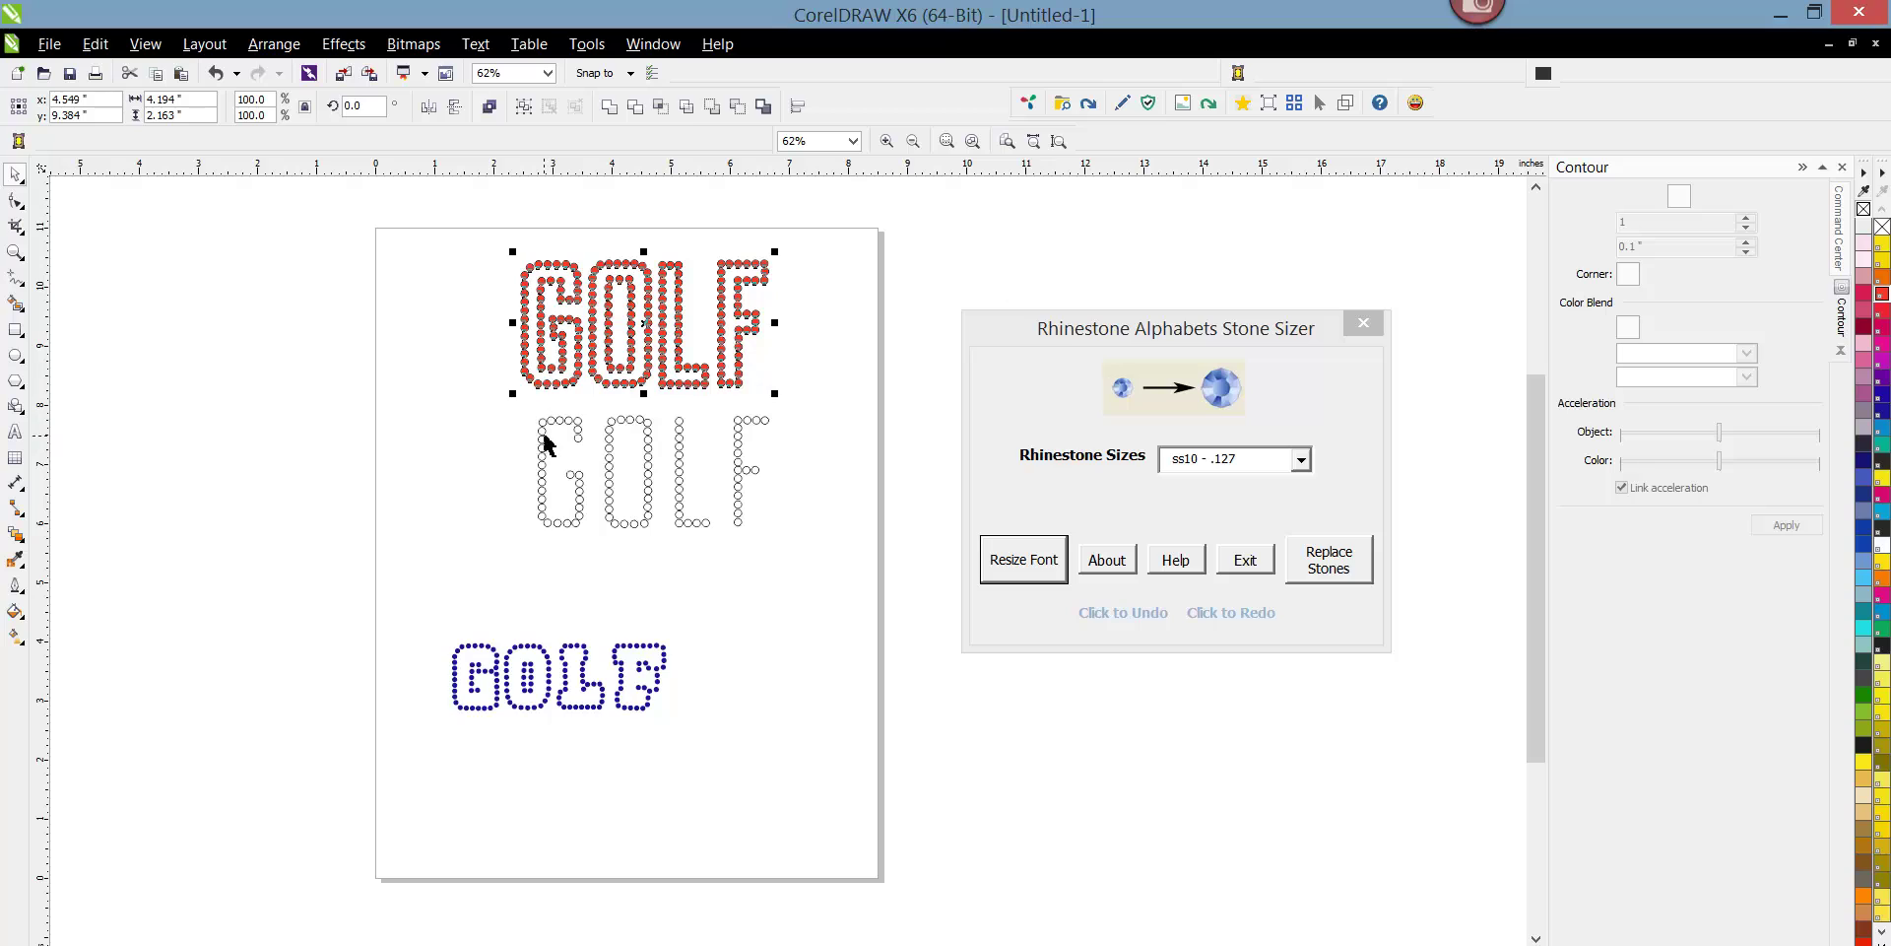
pyautogui.moveTo(490, 396); pyautogui.dragTo(896, 571)
pyautogui.click(1881, 432)
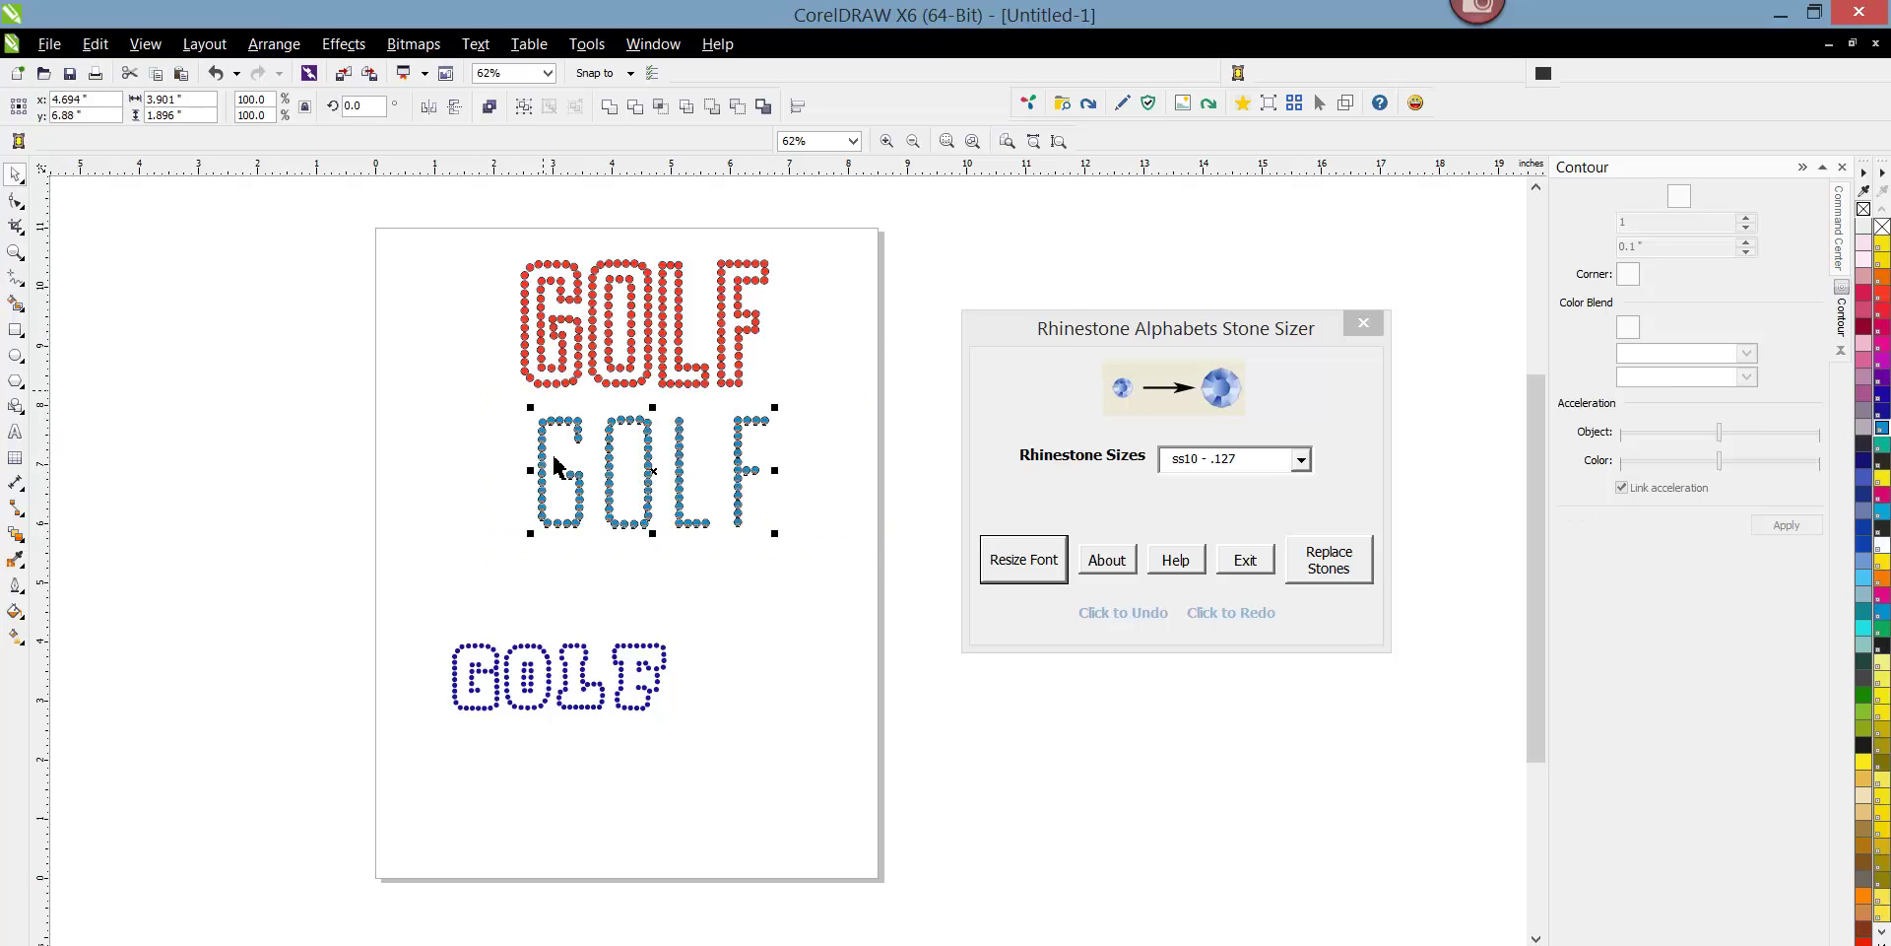
# Group the blue fill GOLF stones, and group the red outline GOLF stones separately.
pyautogui.click(274, 43)
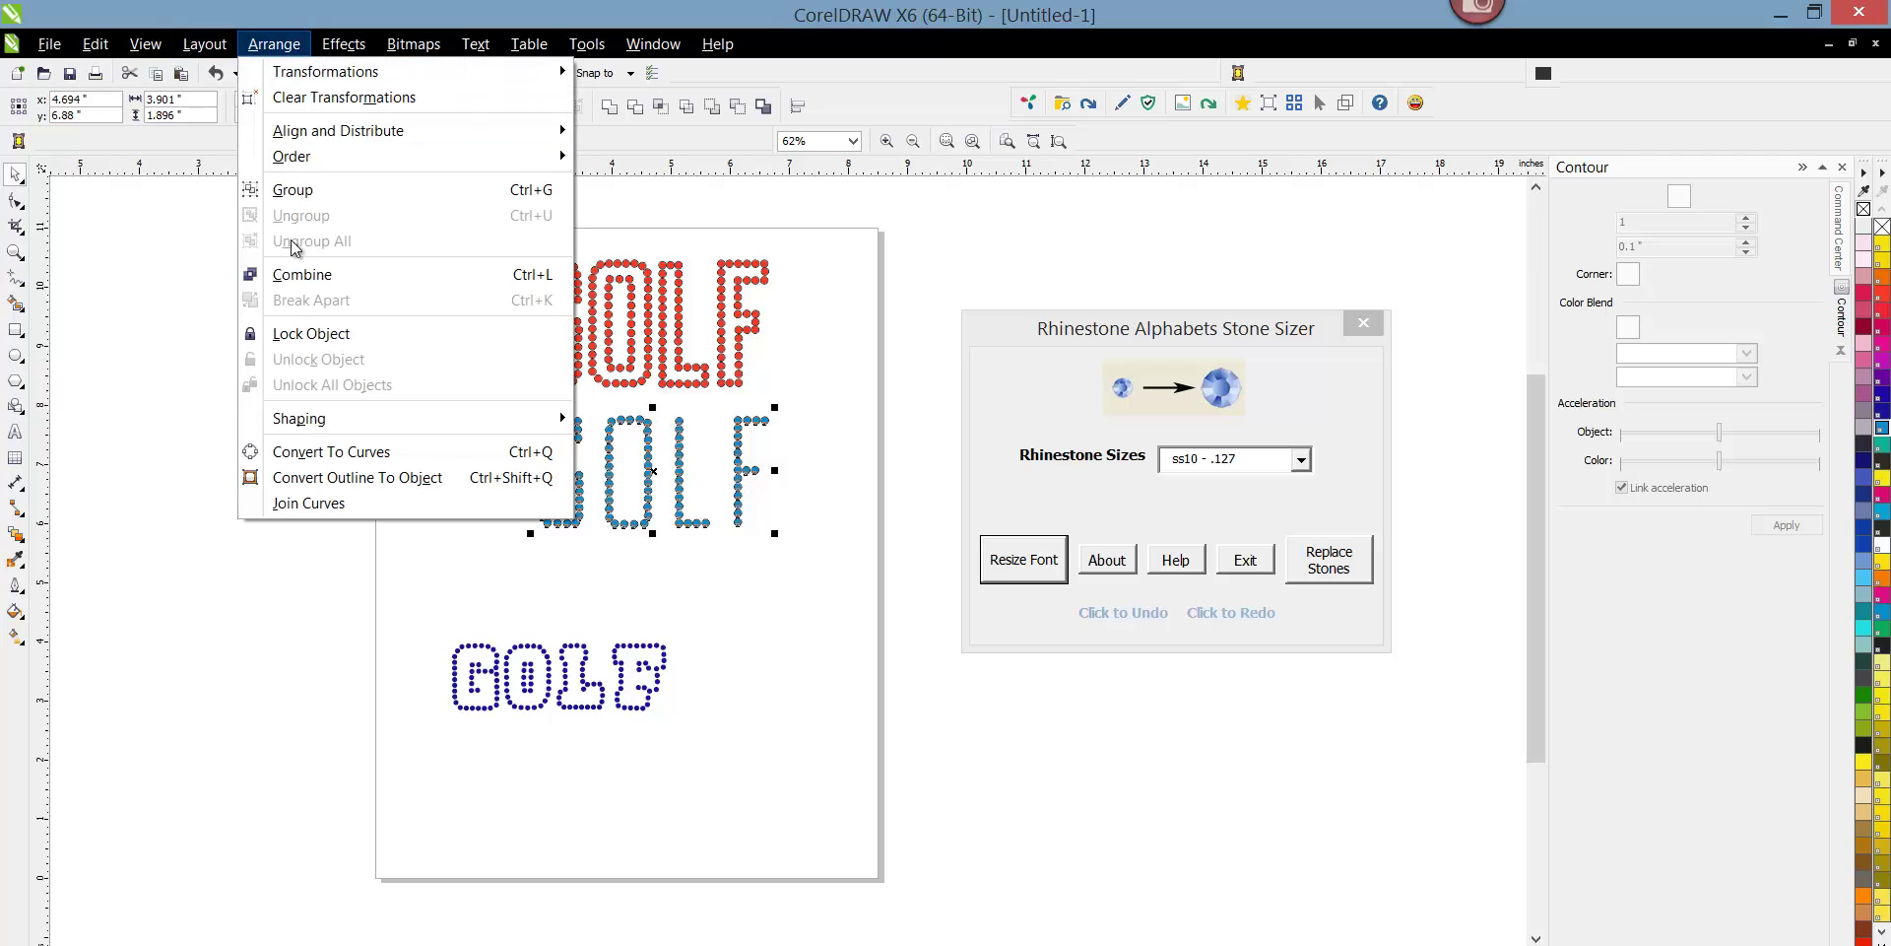
pyautogui.click(300, 191)
pyautogui.moveTo(295, 220); pyautogui.dragTo(814, 351)
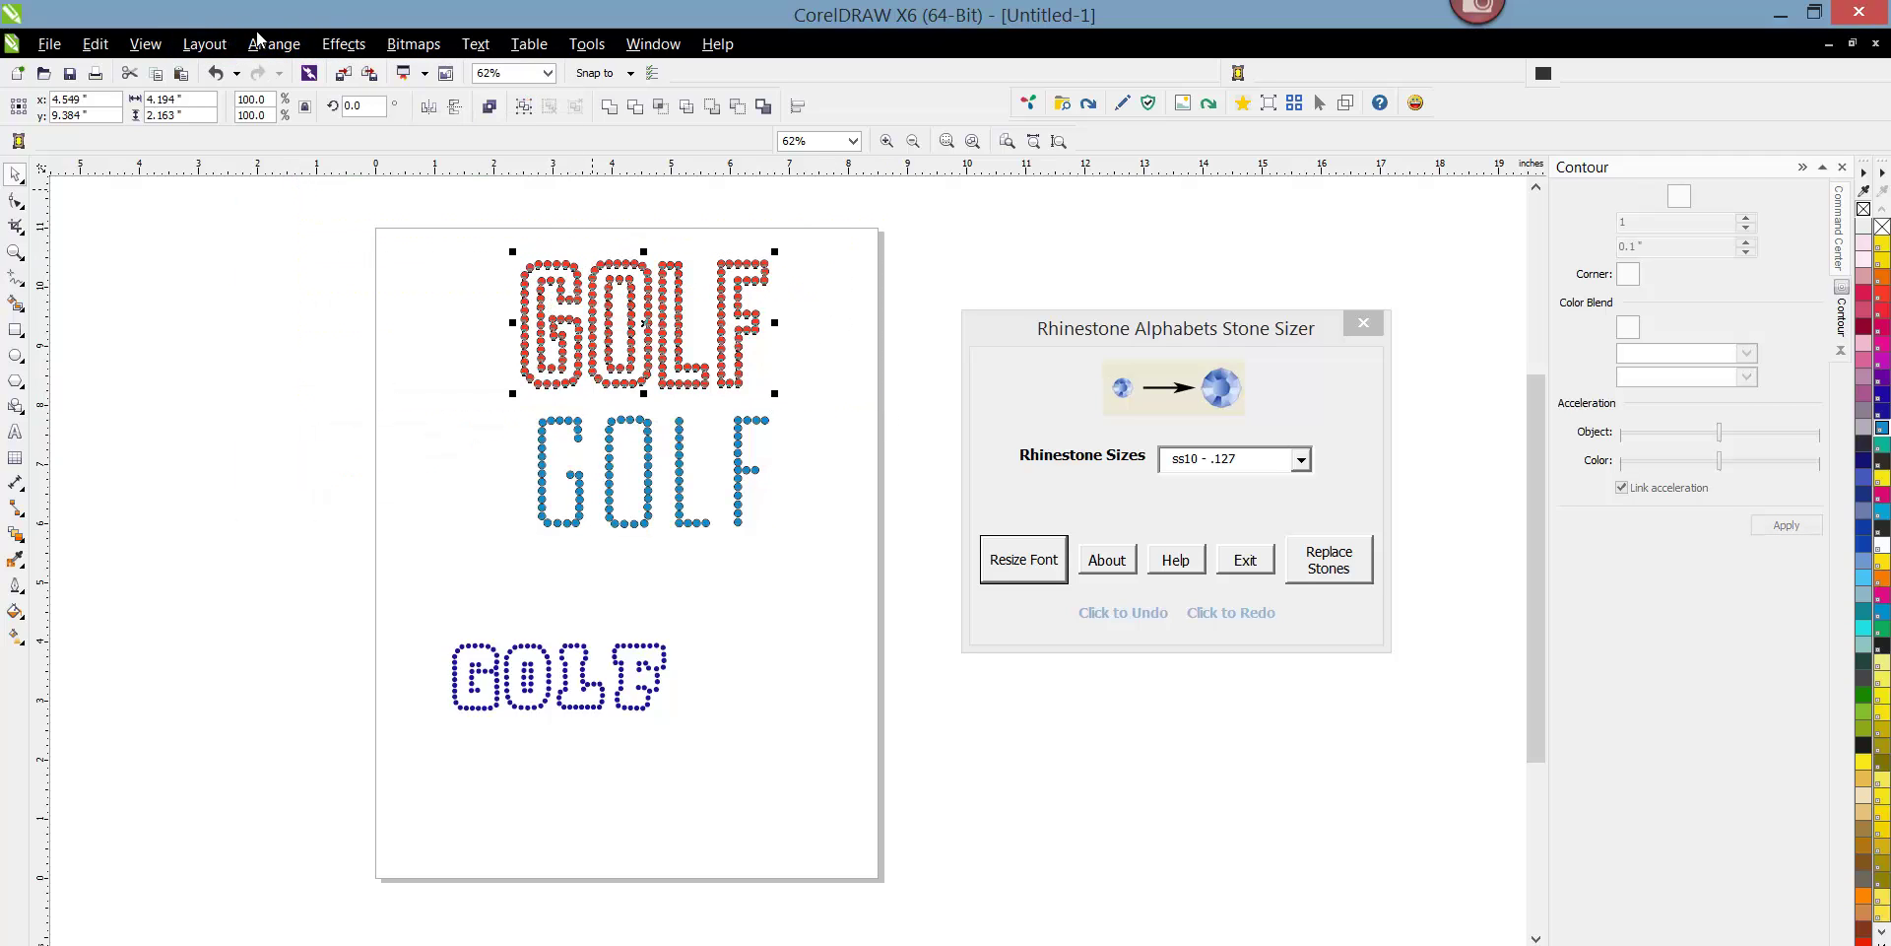
pyautogui.click(274, 43)
pyautogui.click(296, 193)
pyautogui.click(355, 216)
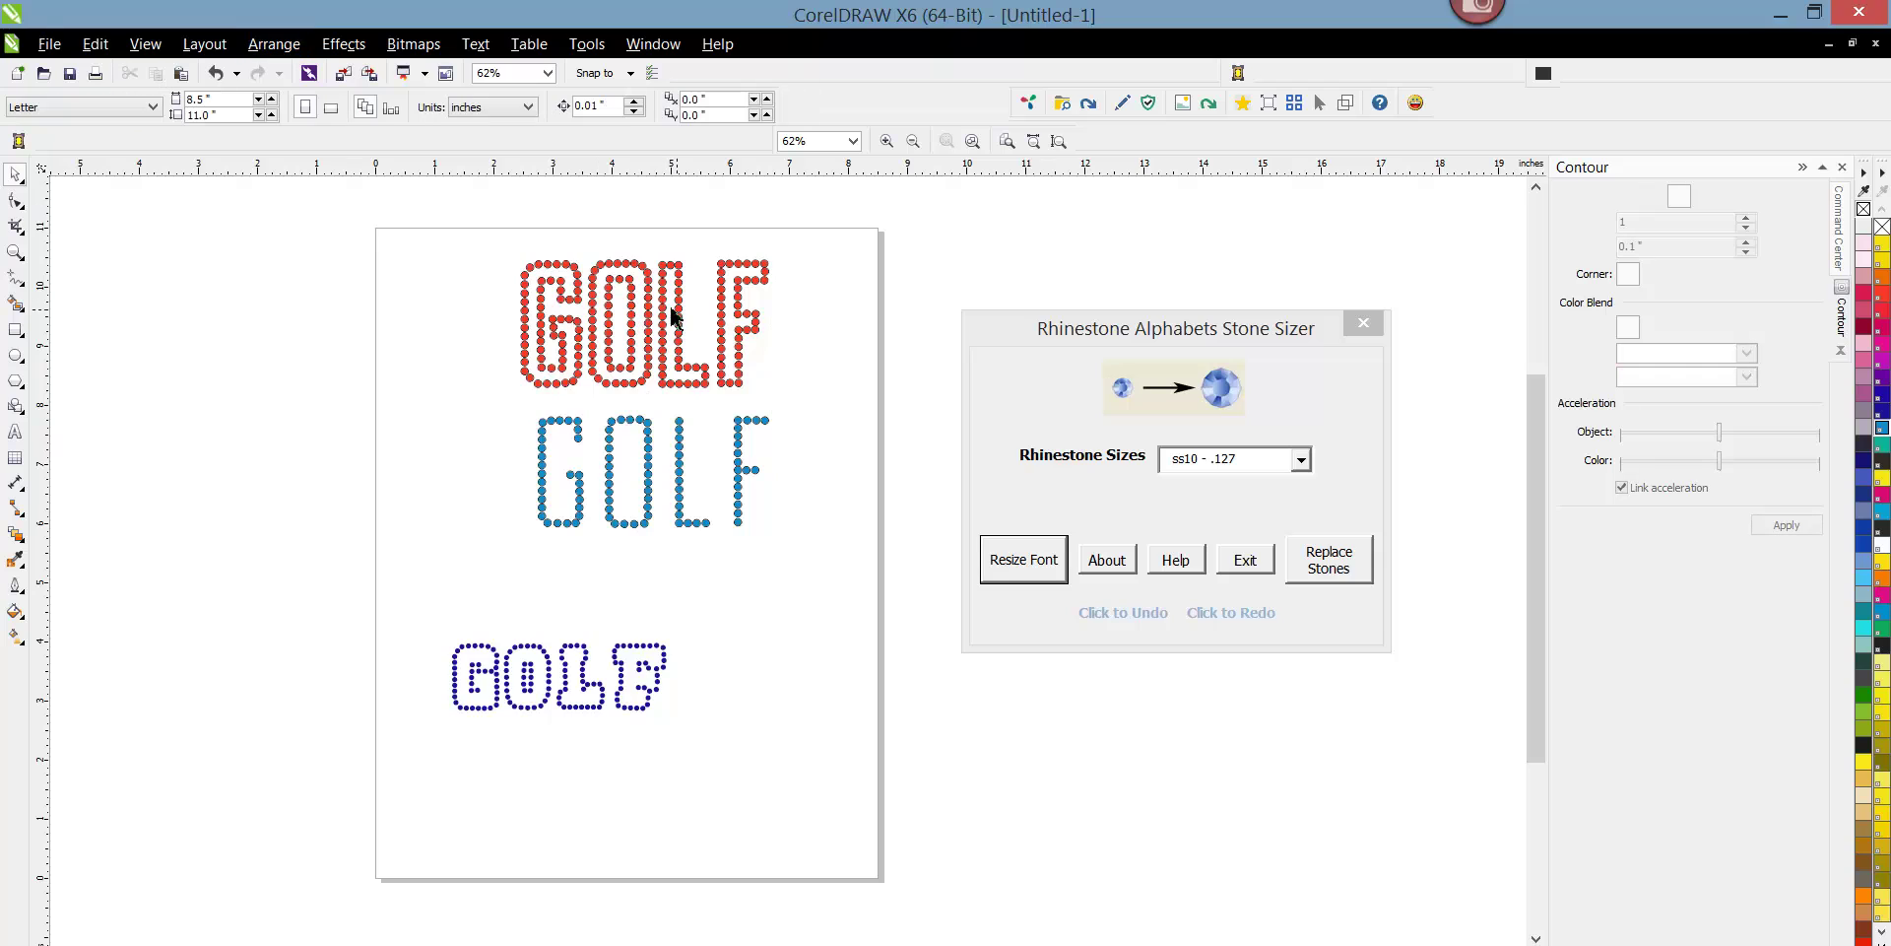
# Scale the red outline and blue fill GOLF groups up together to 105.5% to close the gaps between stones.
pyautogui.scroll(3, 647, 358)
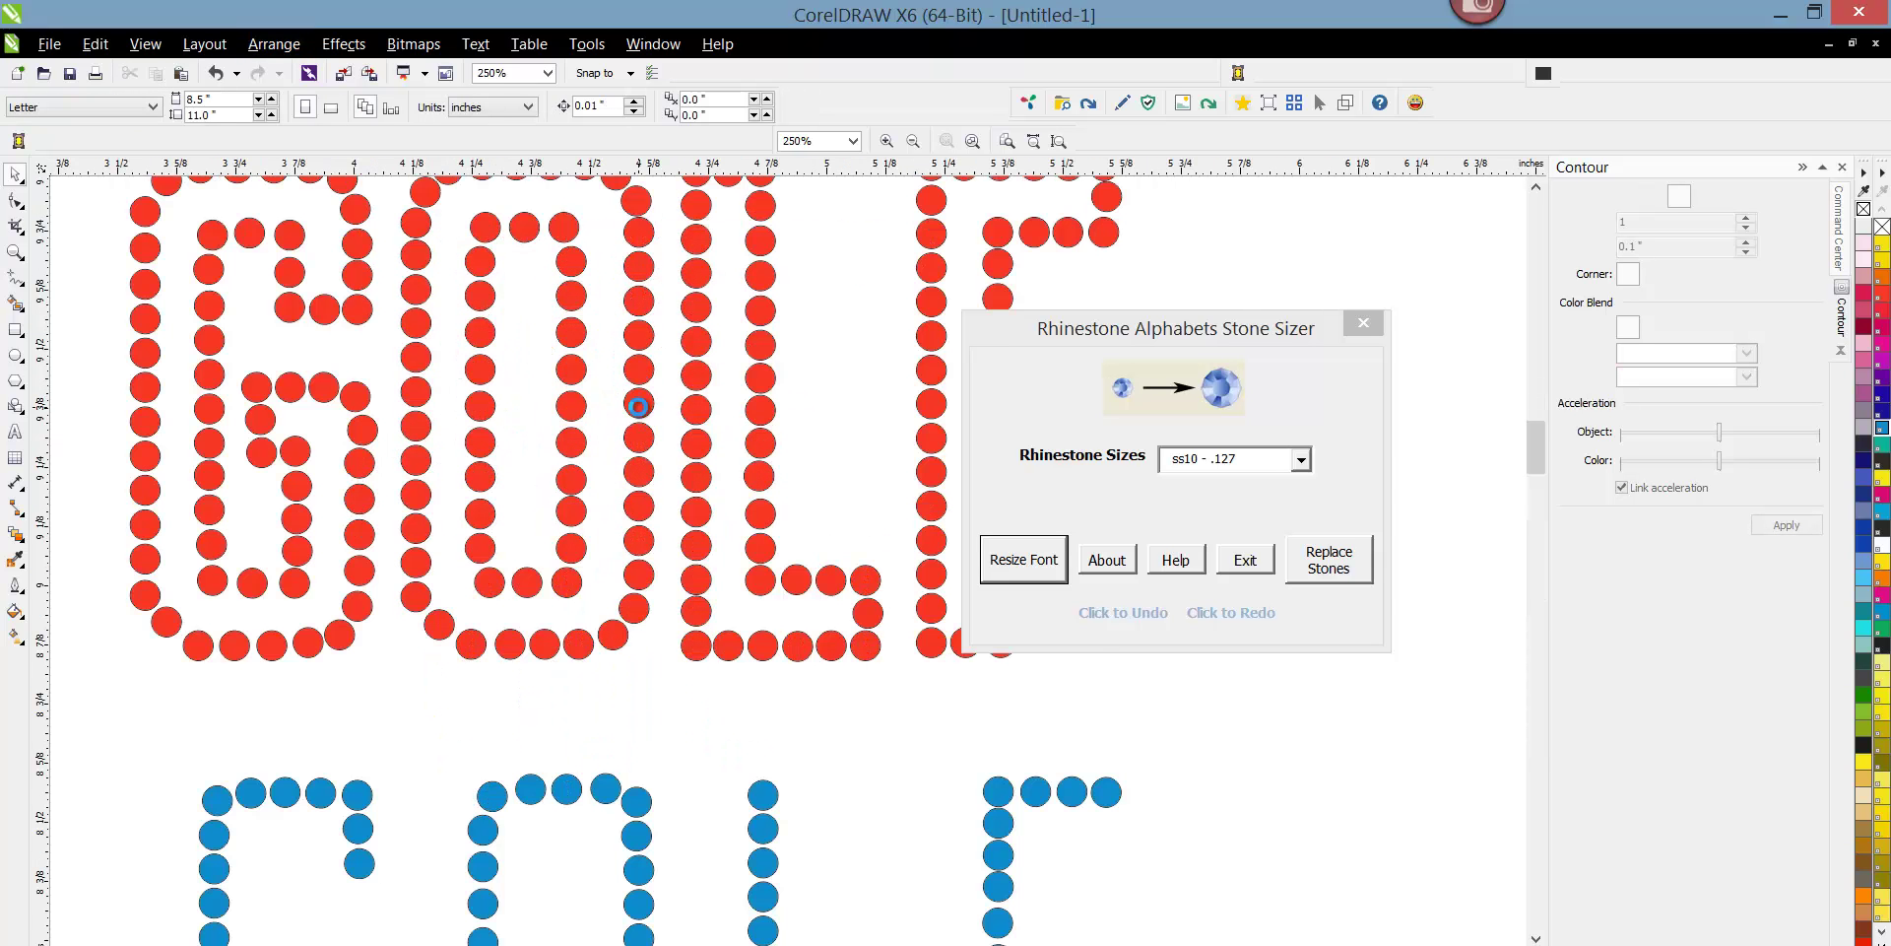
pyautogui.scroll(5, 641, 375)
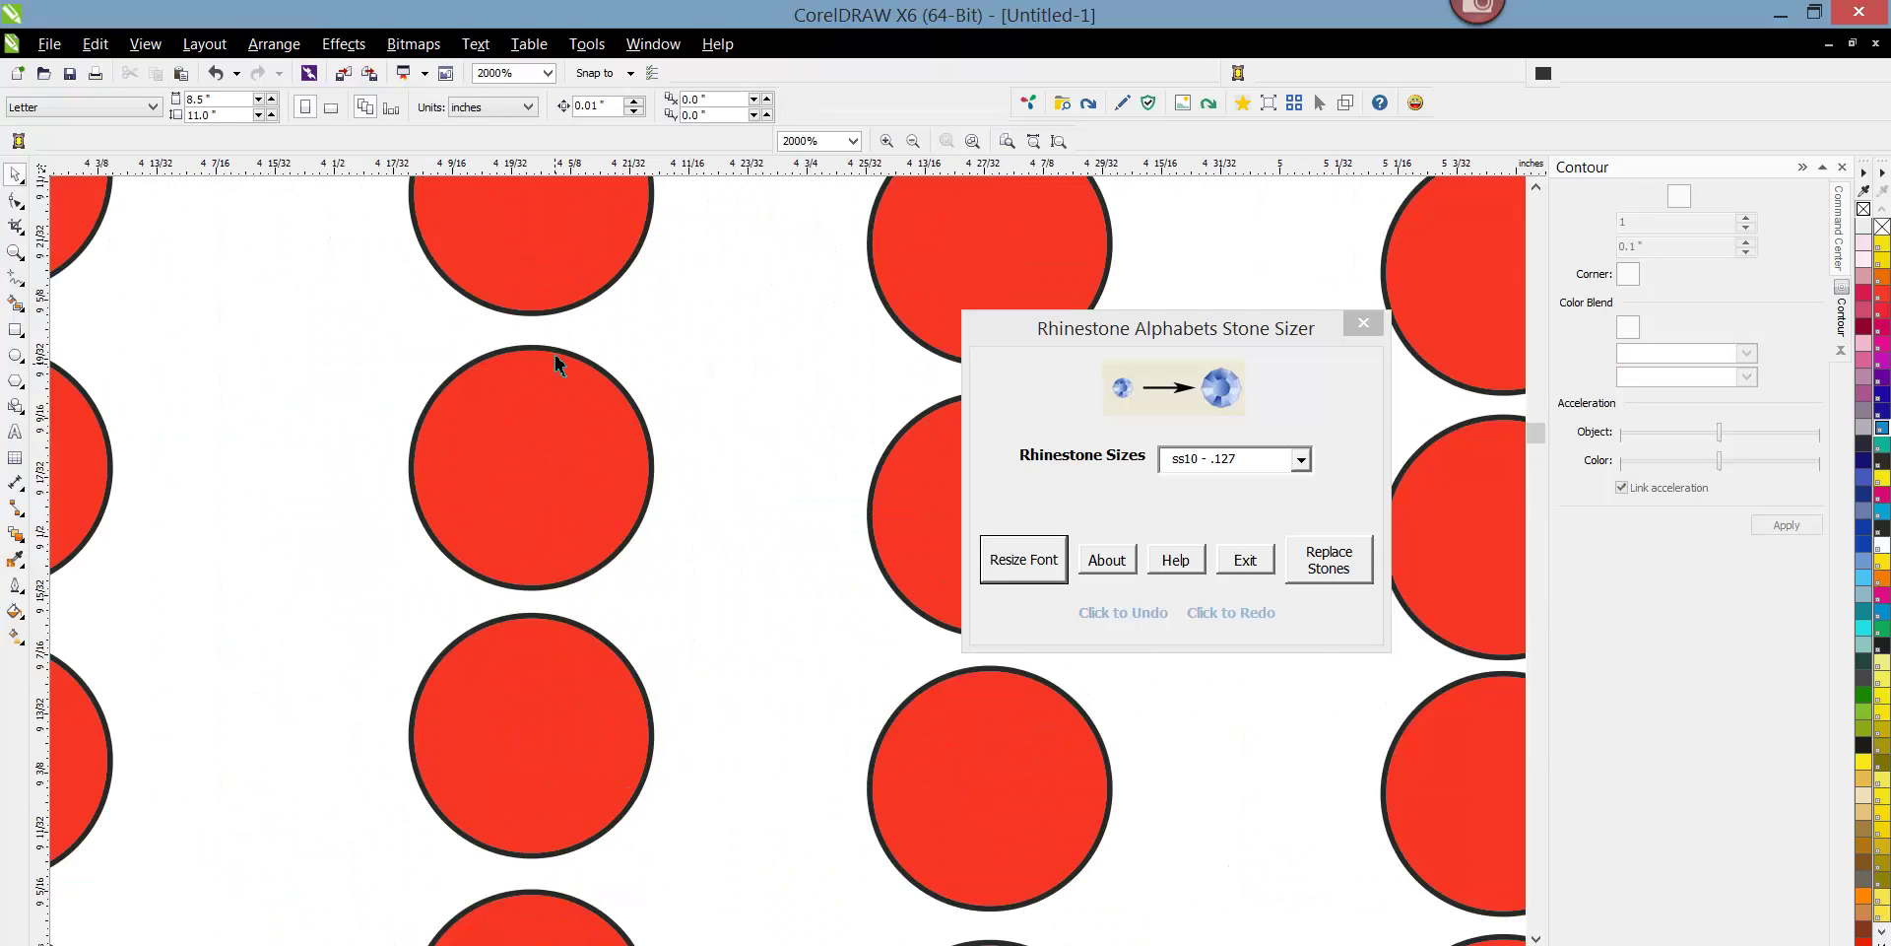
pyautogui.scroll(-3, 575, 375)
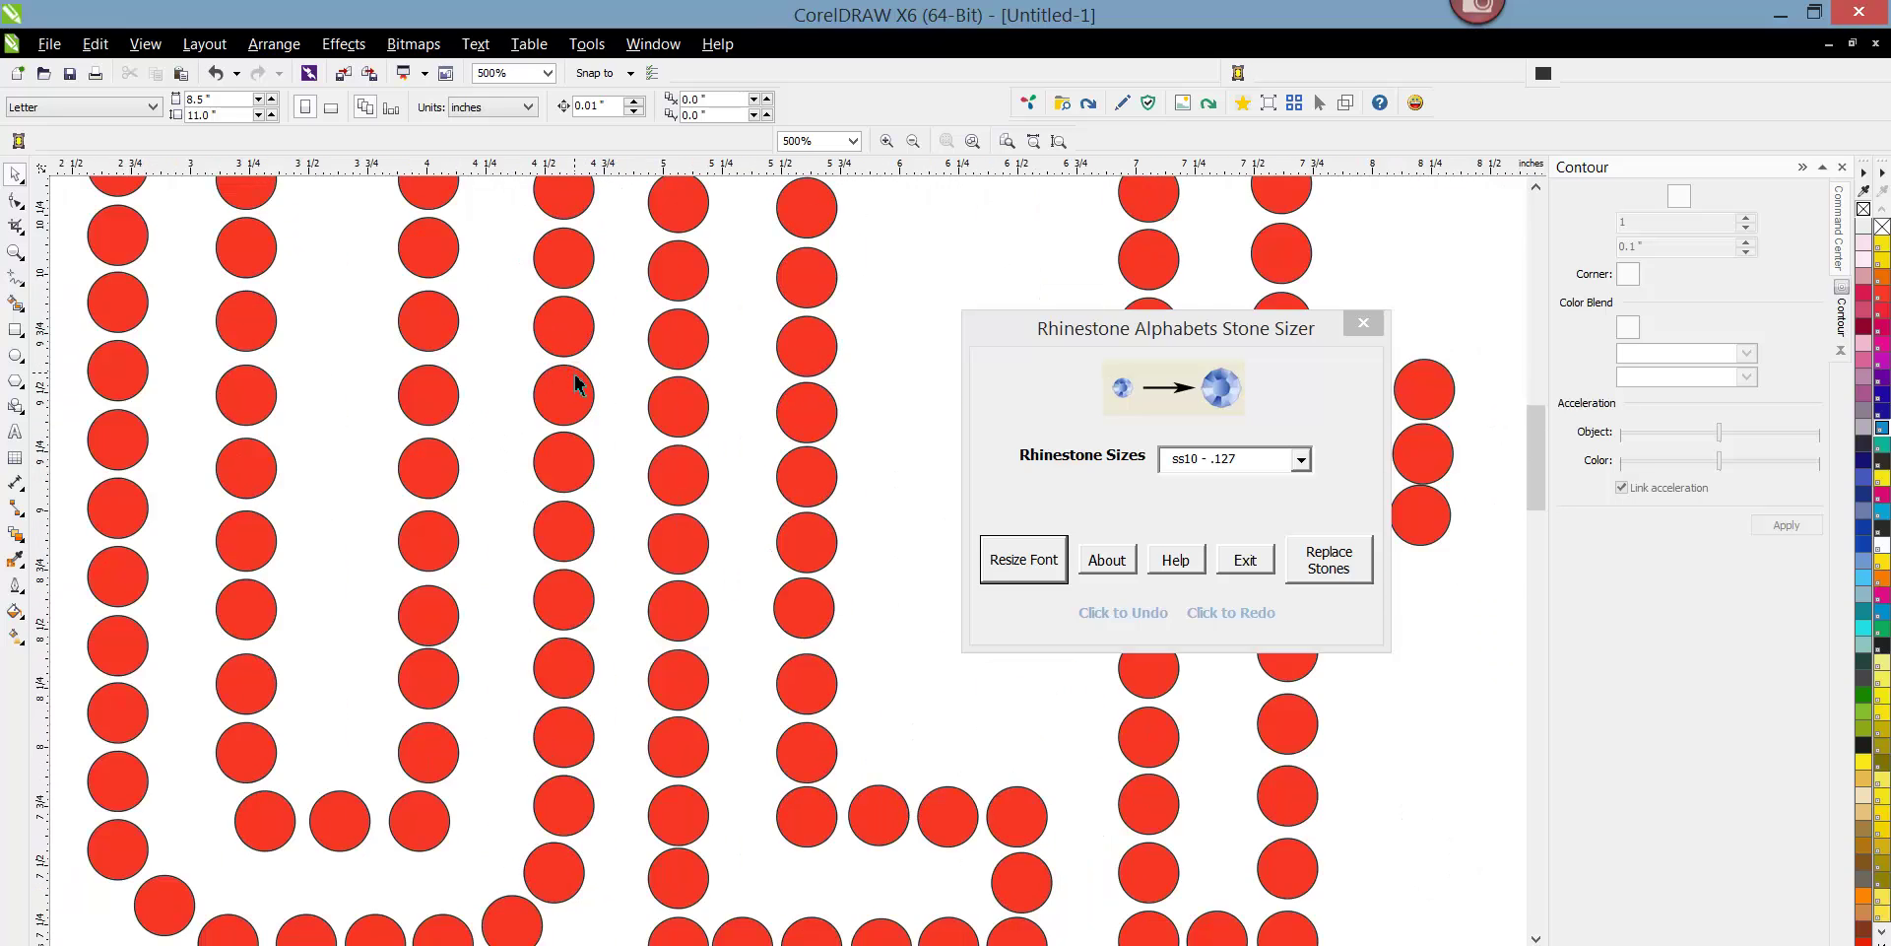
pyautogui.scroll(-2, 575, 386)
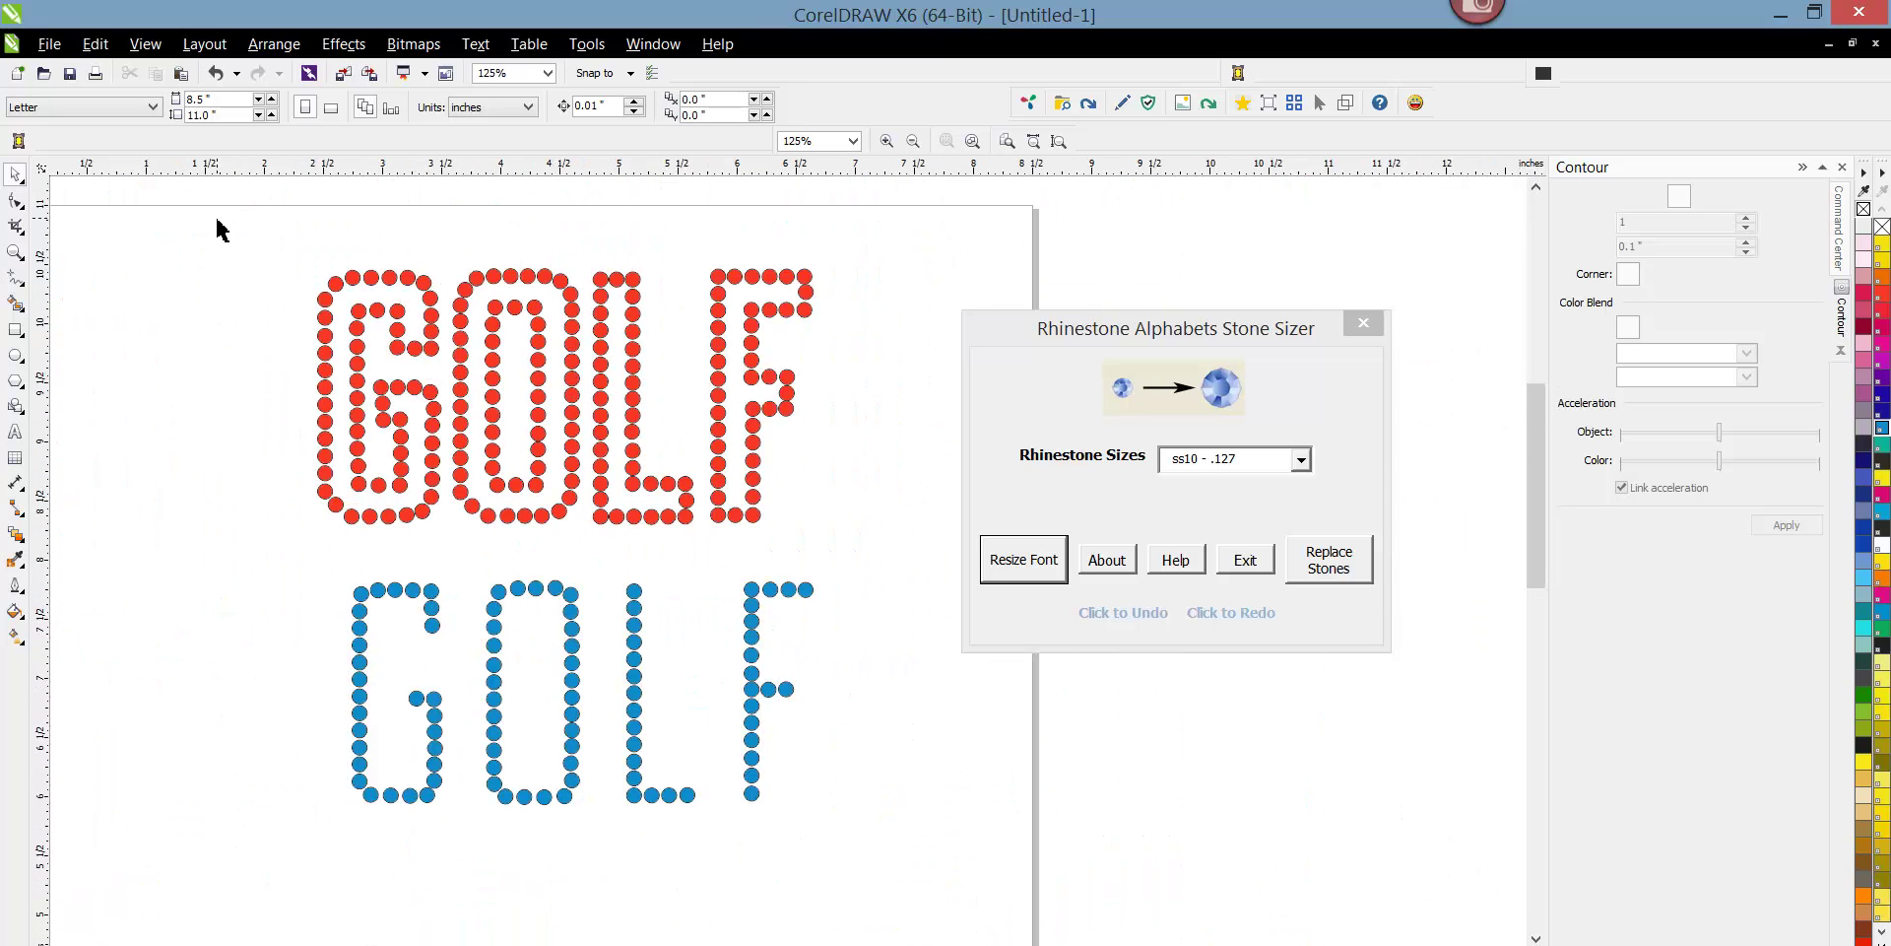
pyautogui.moveTo(216, 230); pyautogui.dragTo(908, 902)
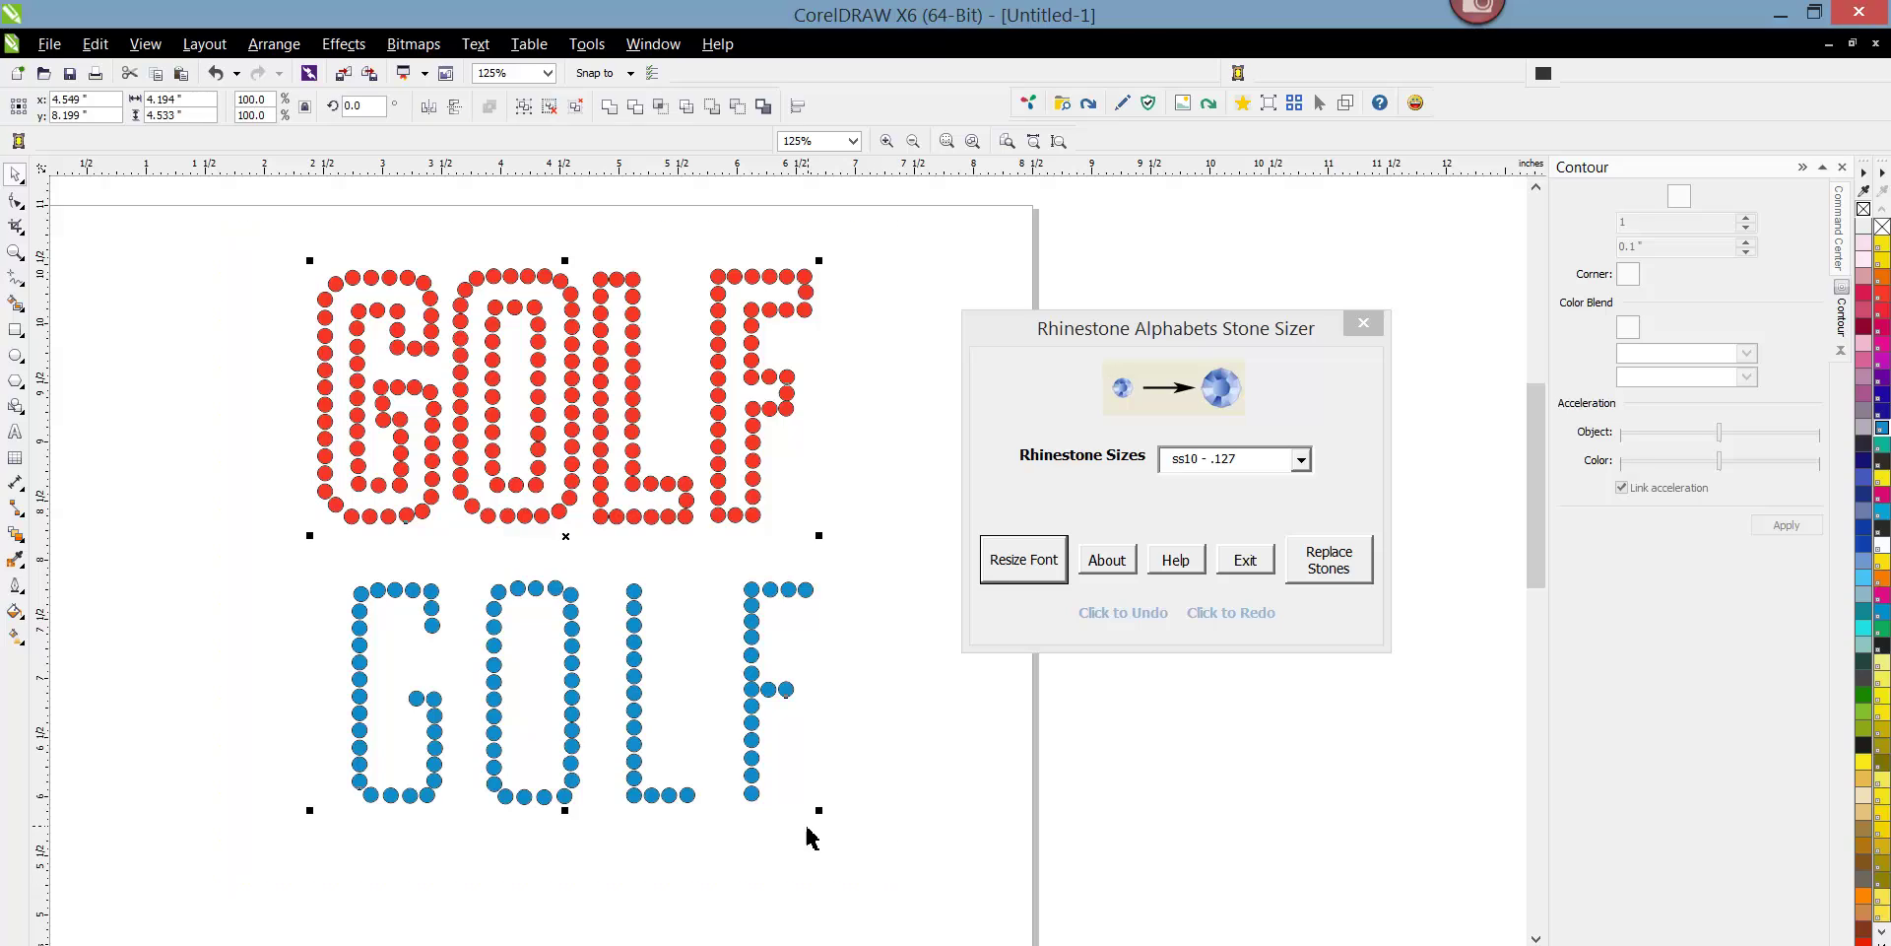
pyautogui.moveTo(826, 818); pyautogui.dragTo(845, 857)
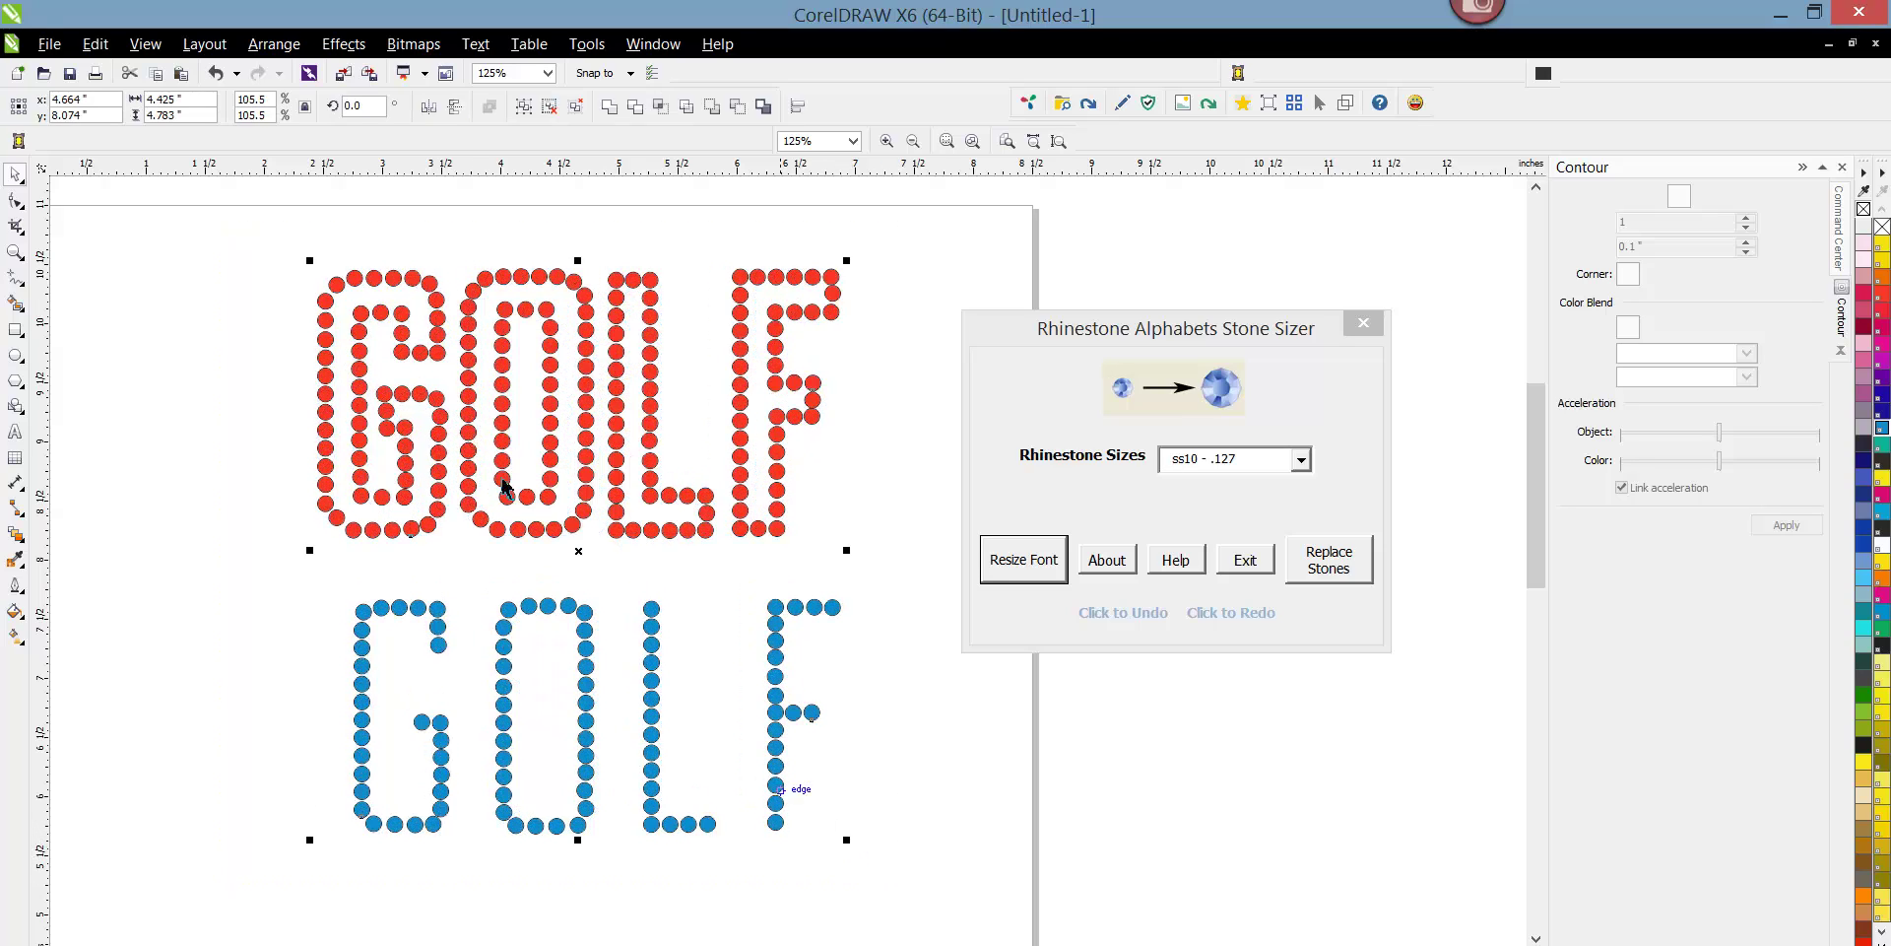
# Ungroup all stones of both enlarged GOLF designs and replace them with ss10 - .127 stones.
pyautogui.click(292, 49)
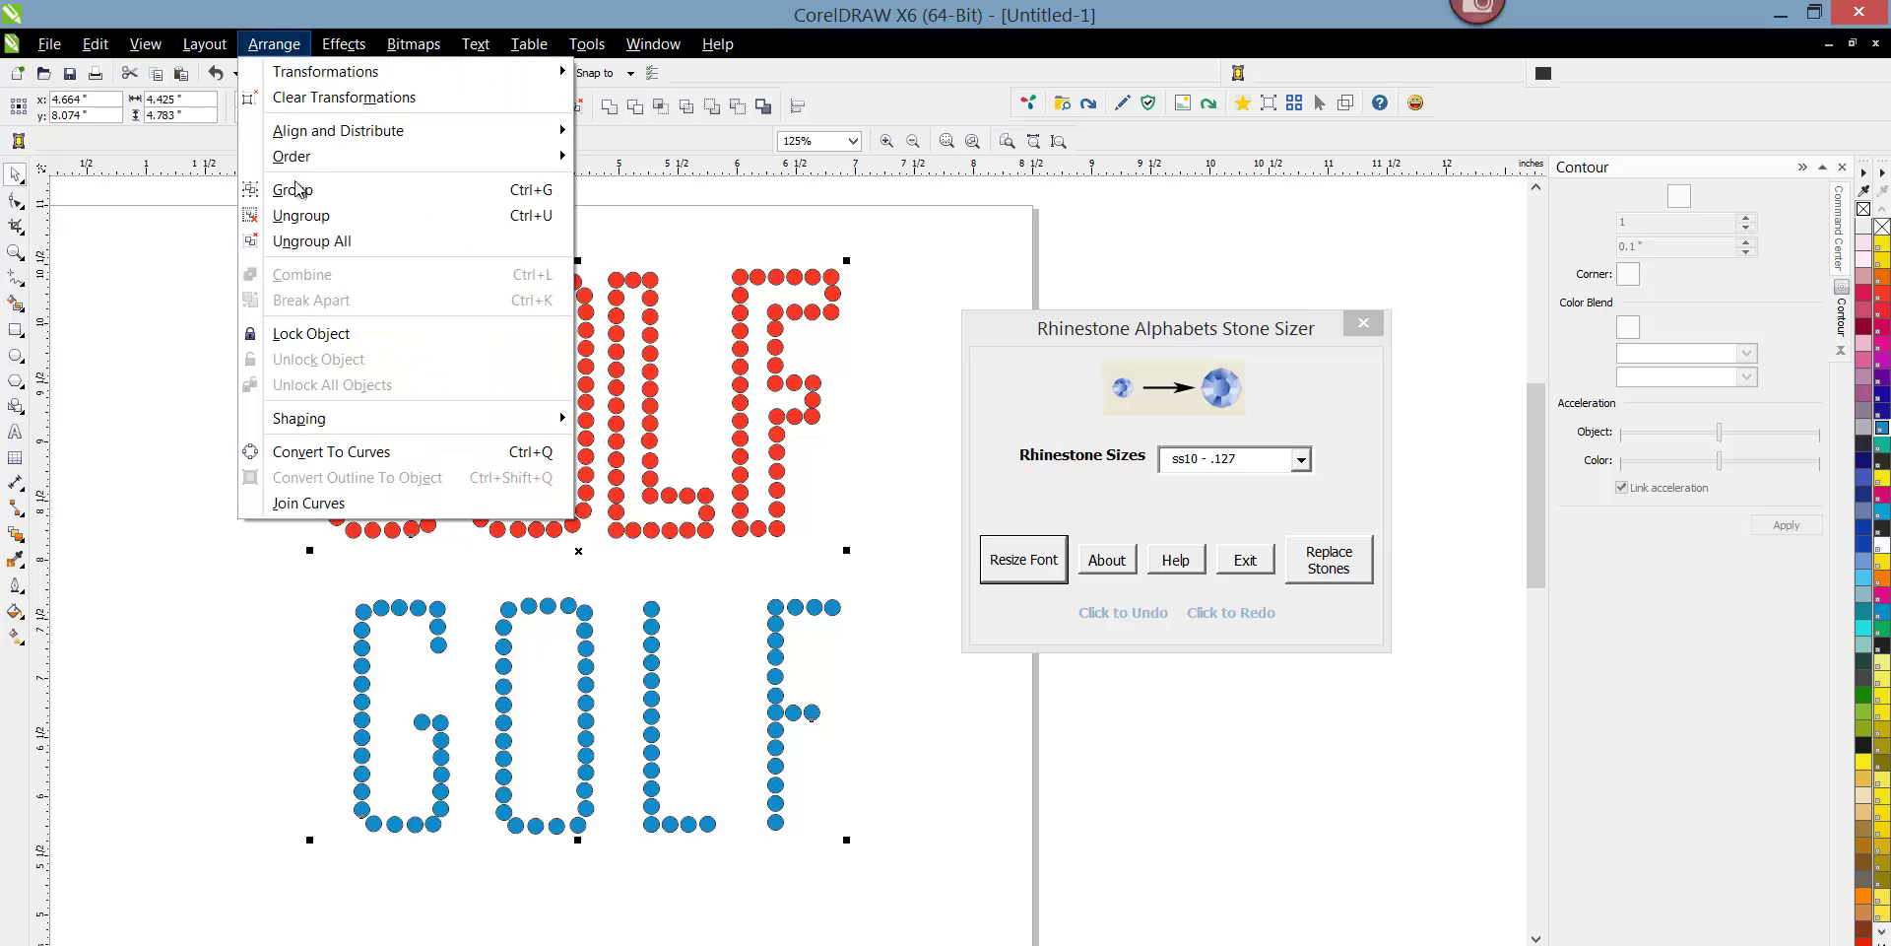
pyautogui.click(309, 243)
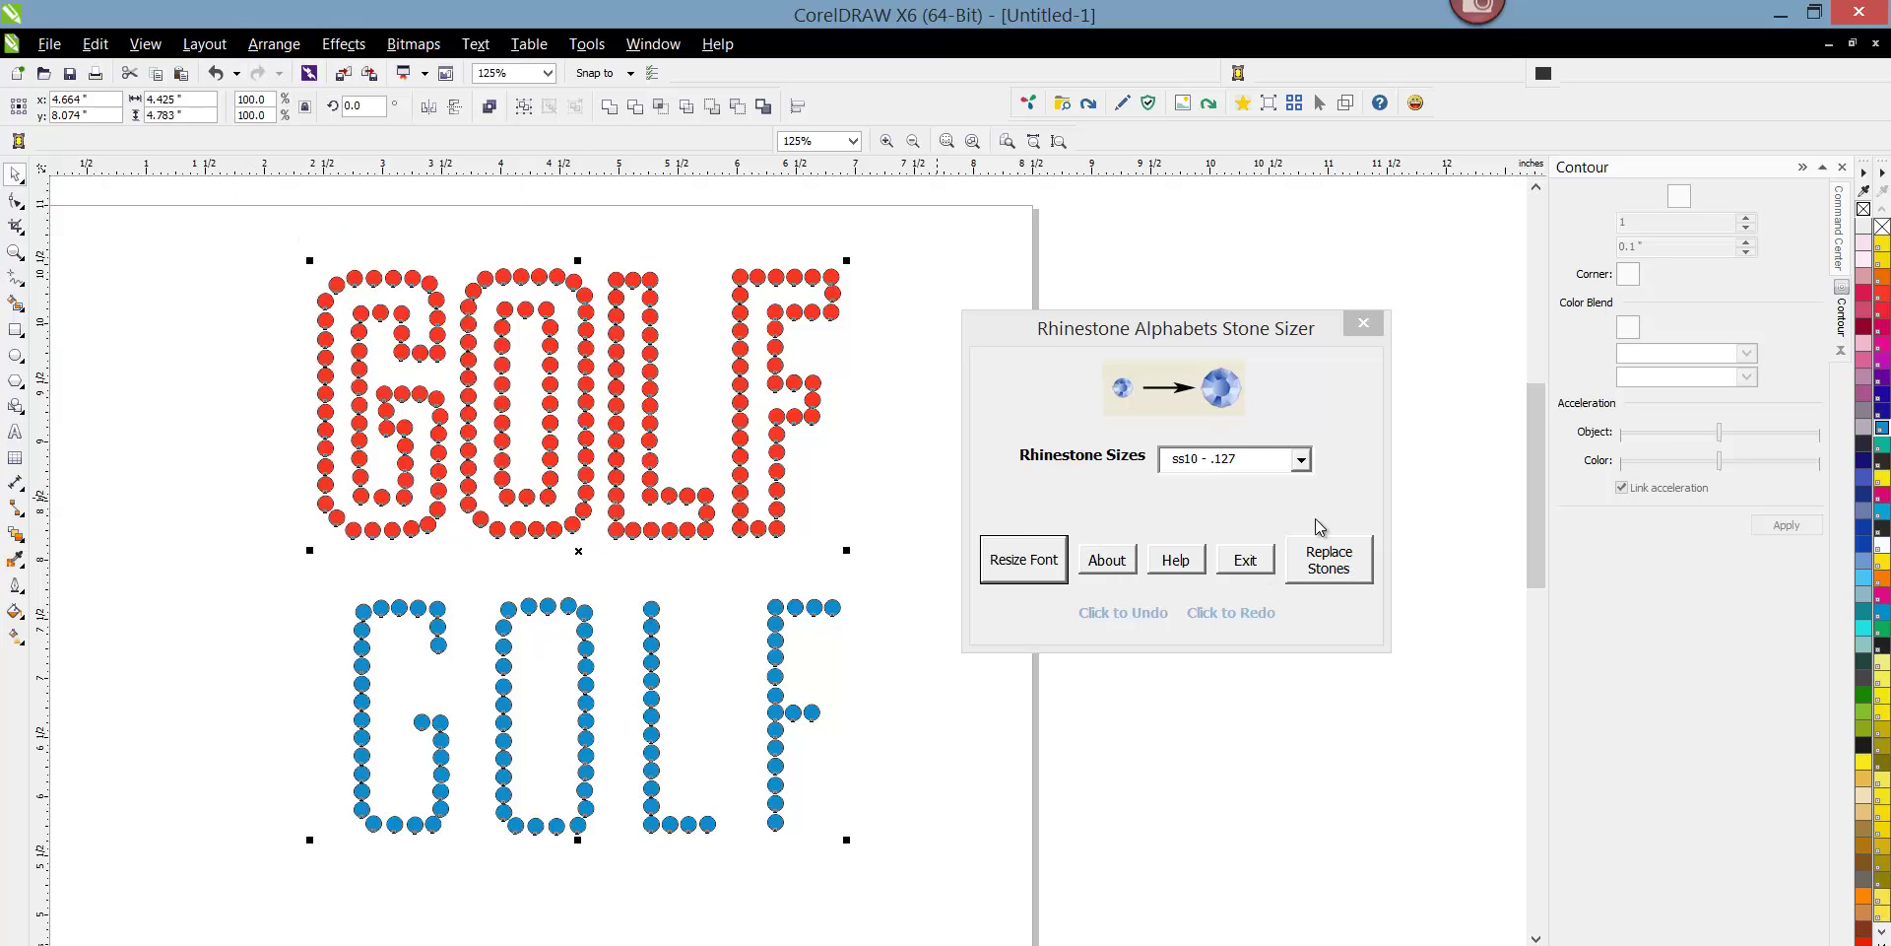
pyautogui.click(1328, 570)
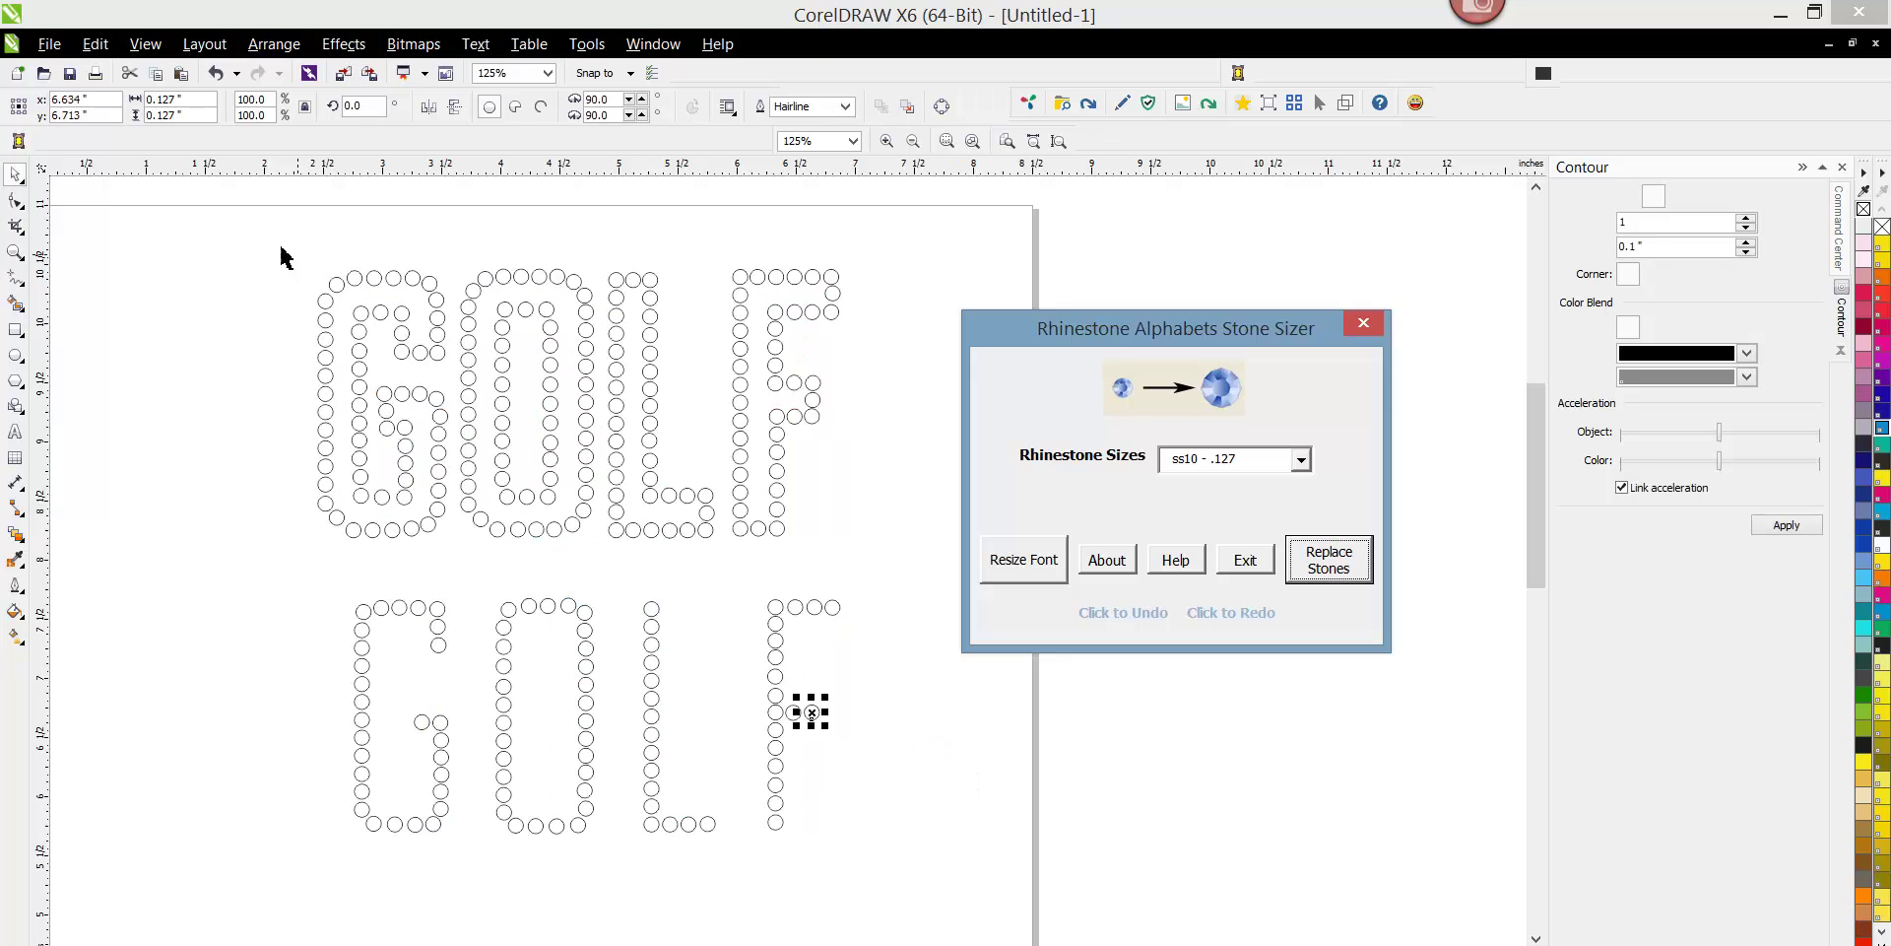
# Color the replaced outline GOLF stones blue and the replaced fill GOLF stones crimson.
pyautogui.moveTo(281, 259); pyautogui.dragTo(887, 561)
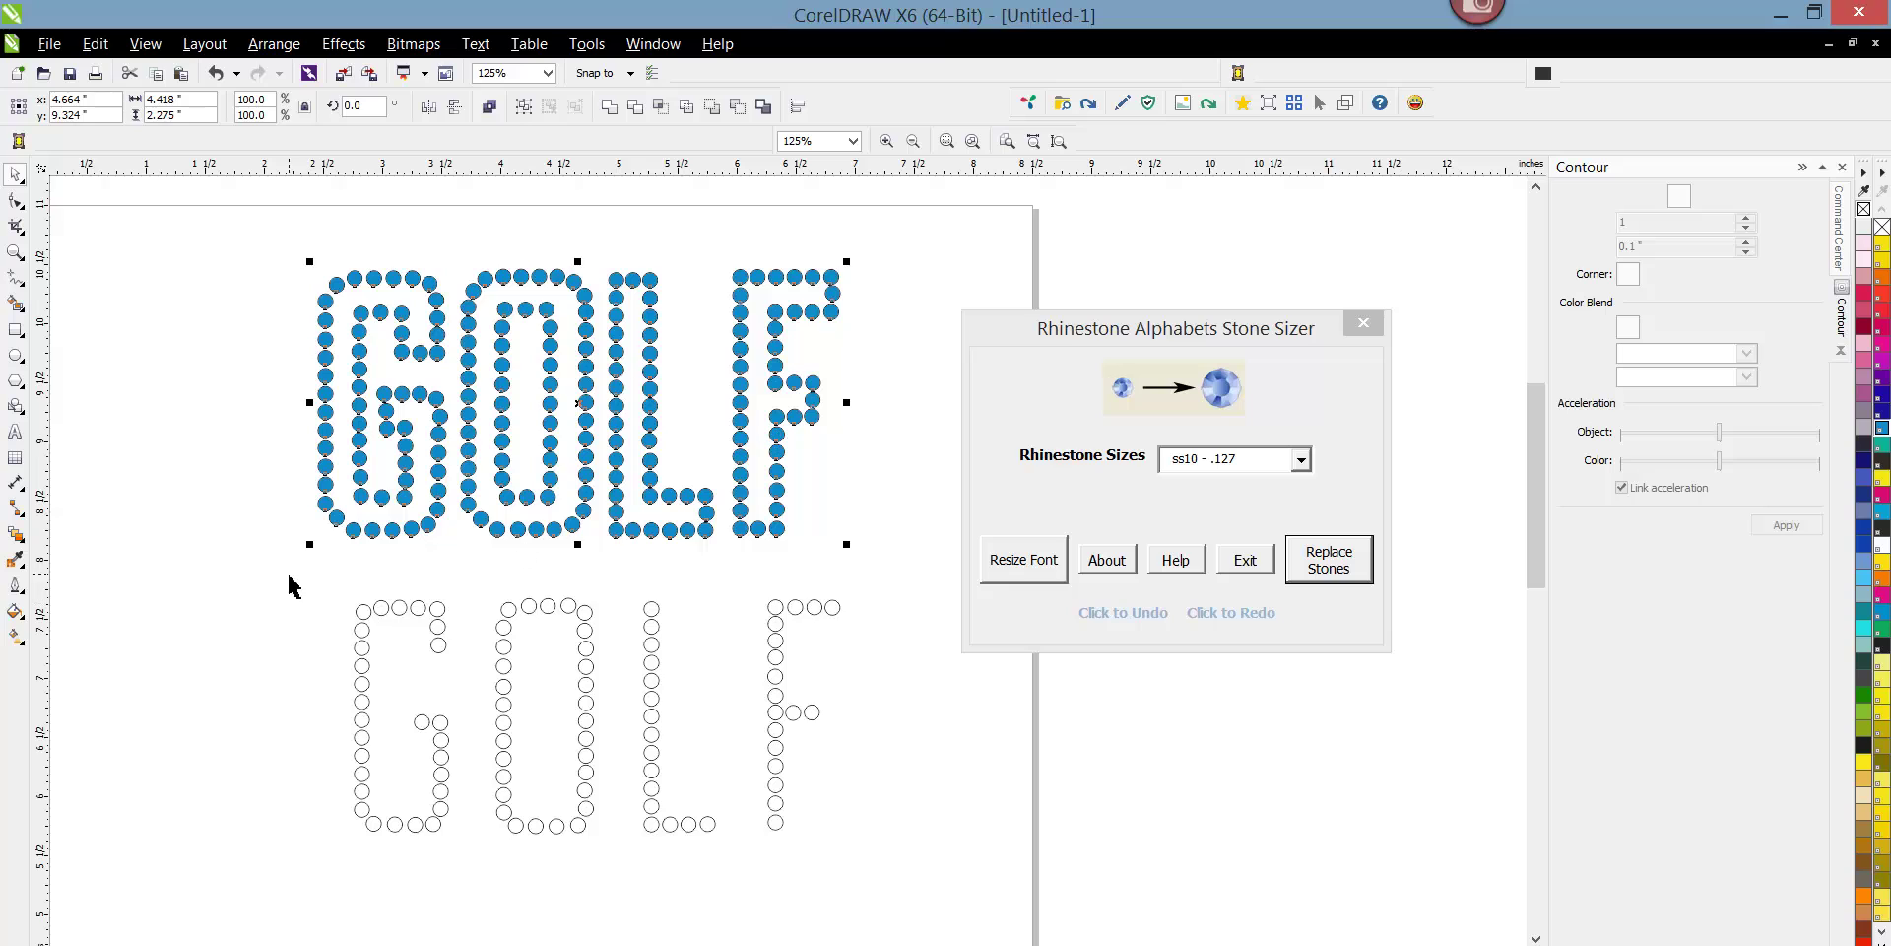
pyautogui.moveTo(293, 586); pyautogui.dragTo(1029, 859)
pyautogui.scroll(-1, 1029, 859)
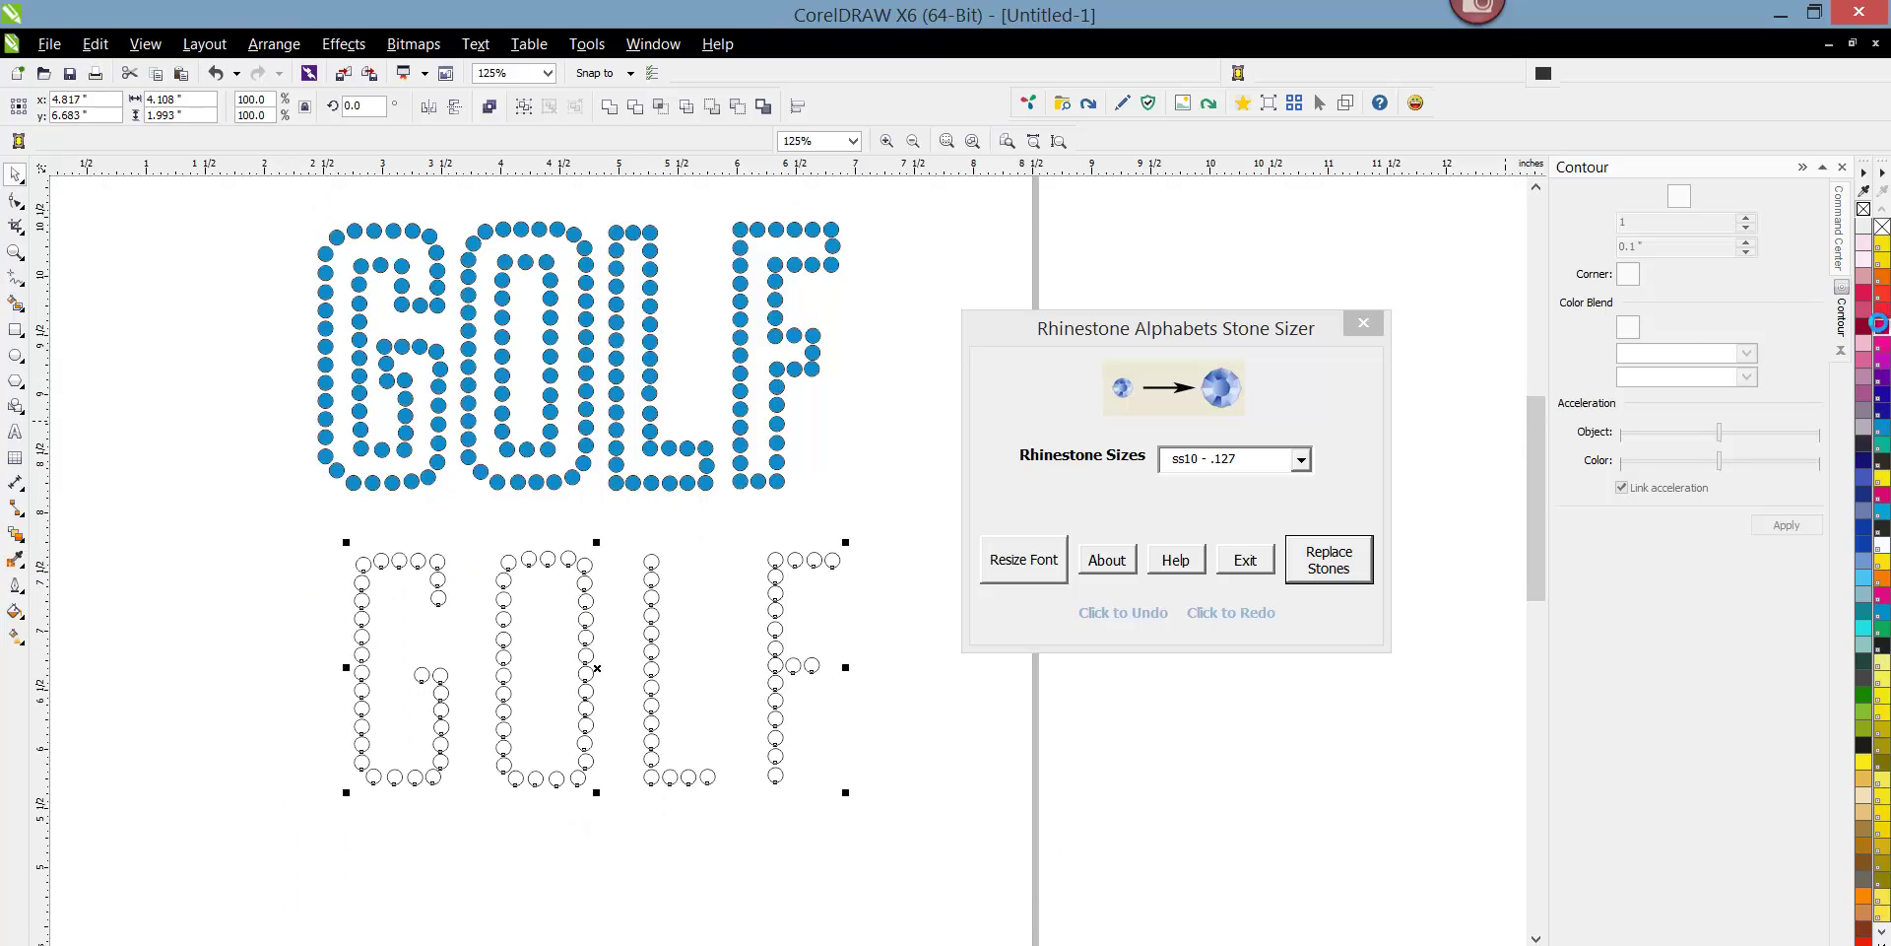
pyautogui.click(1879, 322)
# Group the crimson fill GOLF stones and the blue outline GOLF stones as two separate groups.
pyautogui.click(274, 43)
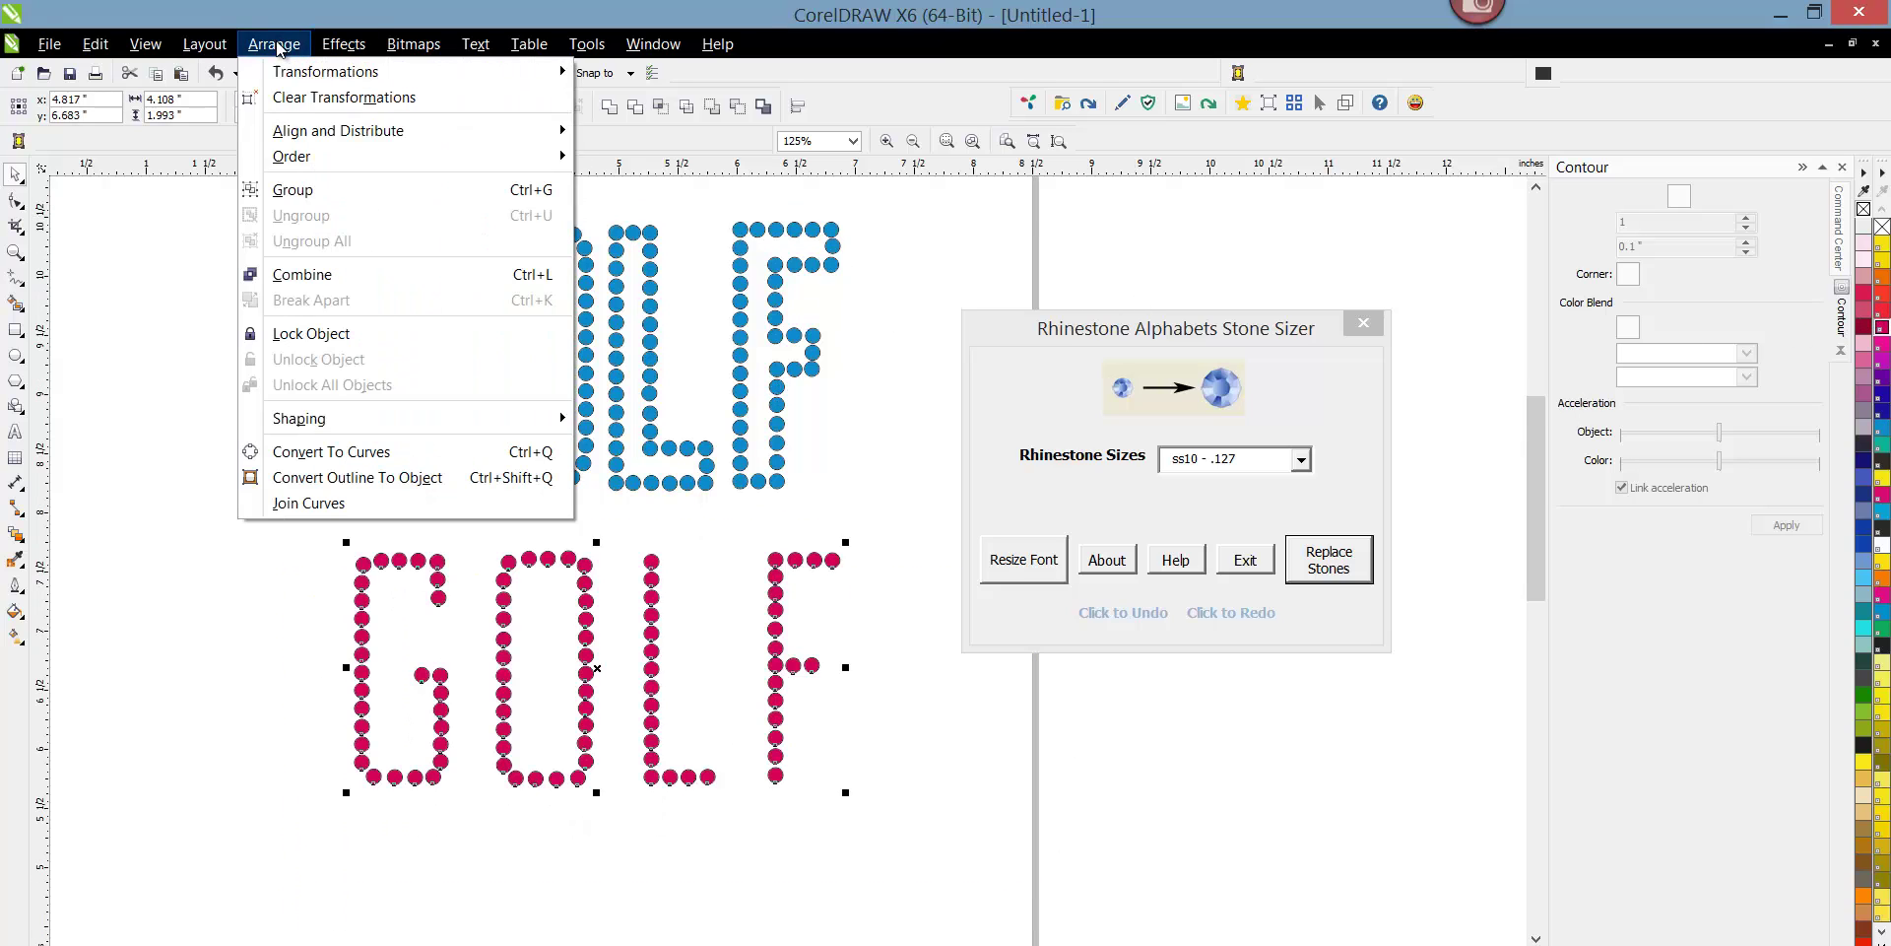
pyautogui.click(325, 191)
pyautogui.moveTo(316, 203); pyautogui.dragTo(955, 520)
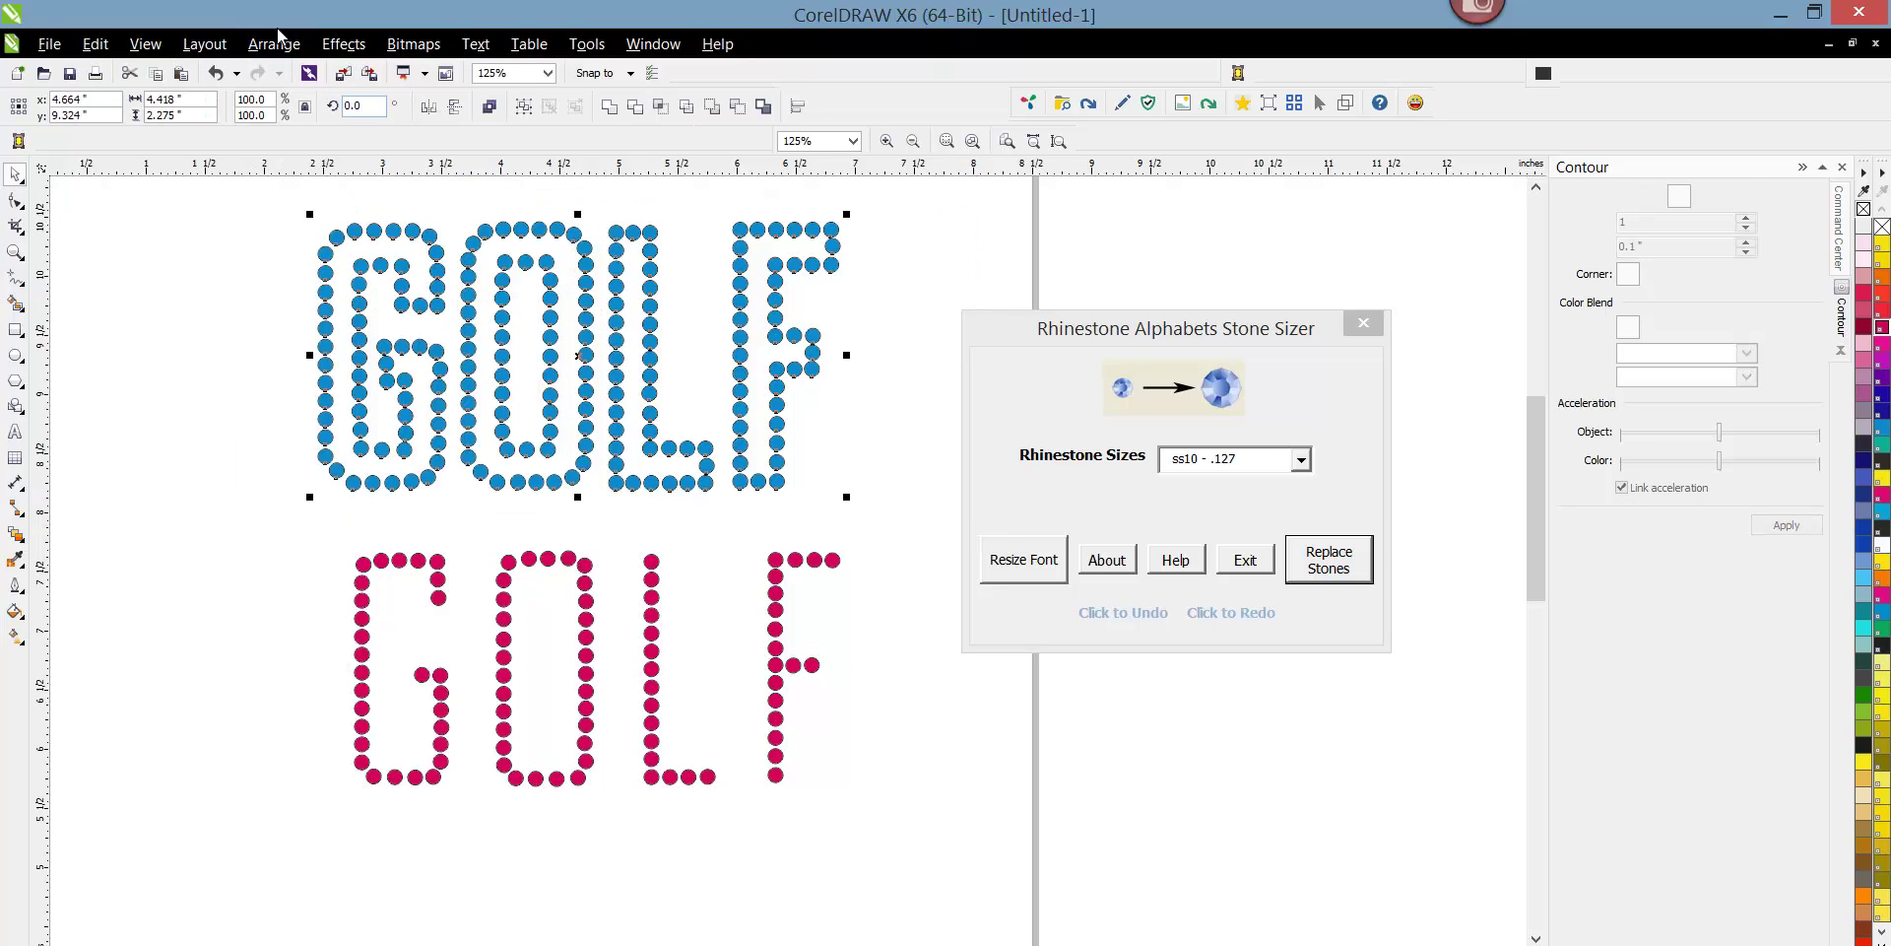
pyautogui.click(275, 43)
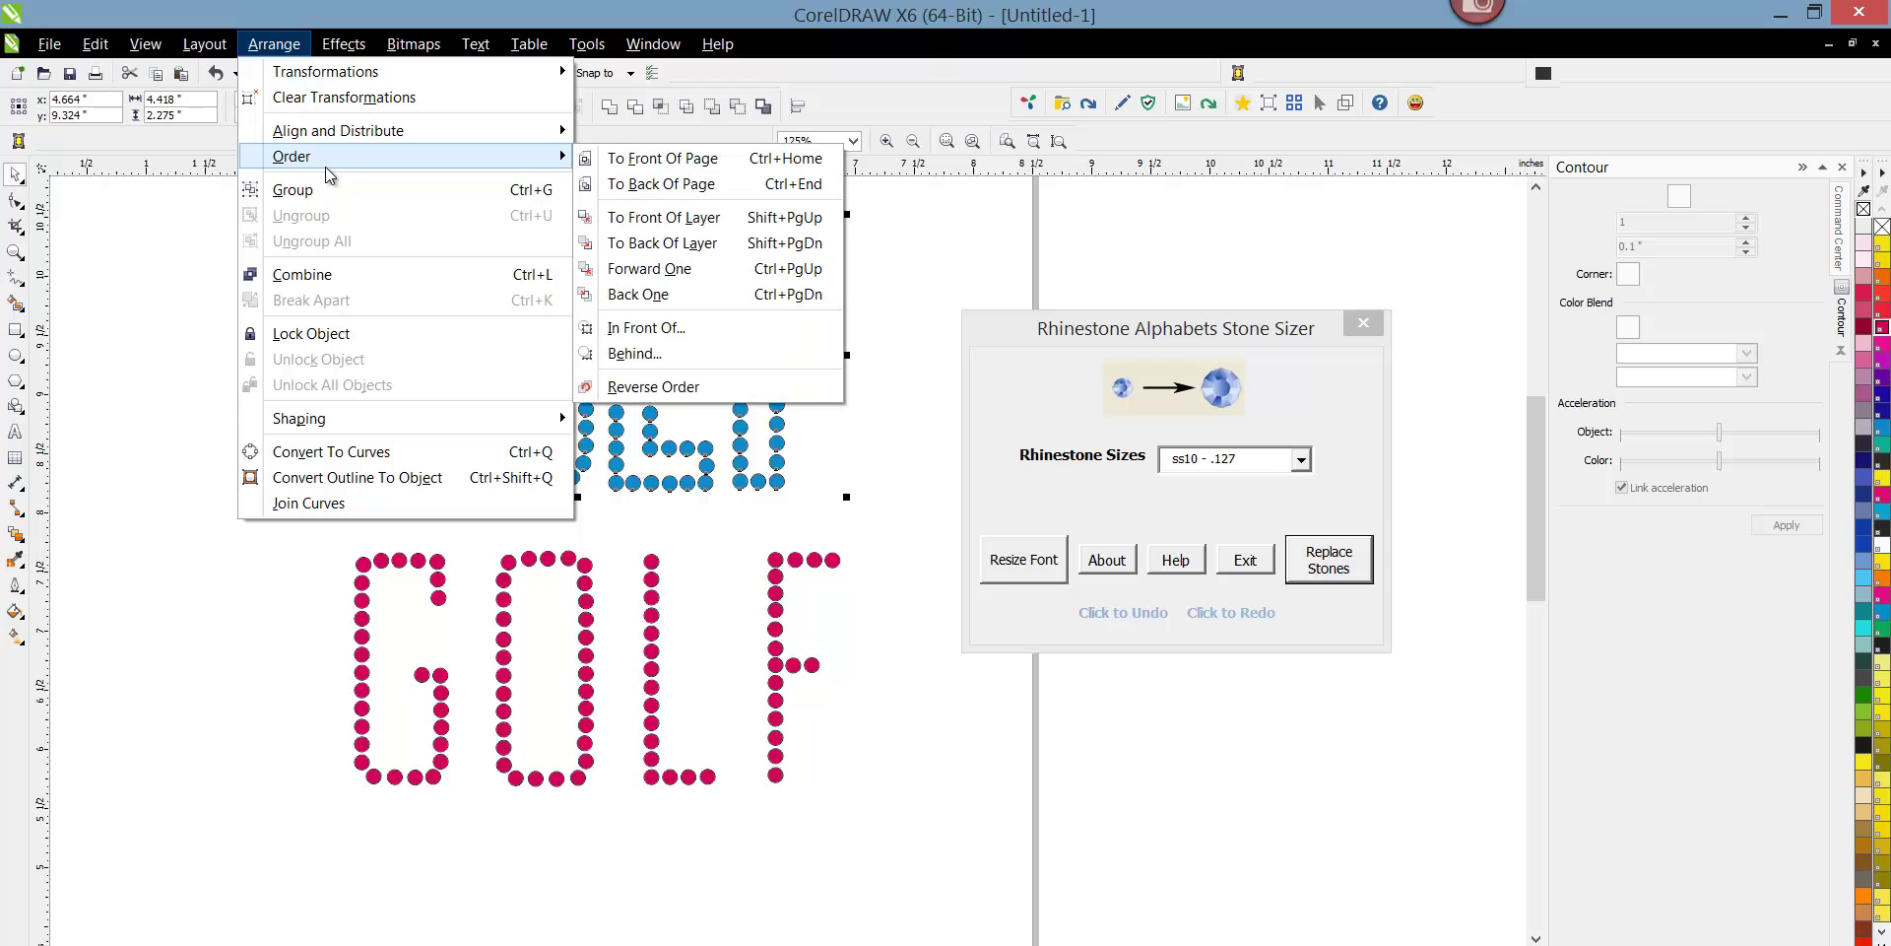
pyautogui.click(313, 193)
# Align the blue outline and crimson fill GOLF groups on their vertical and horizontal centers so they overlap.
pyautogui.moveTo(269, 183); pyautogui.dragTo(940, 914)
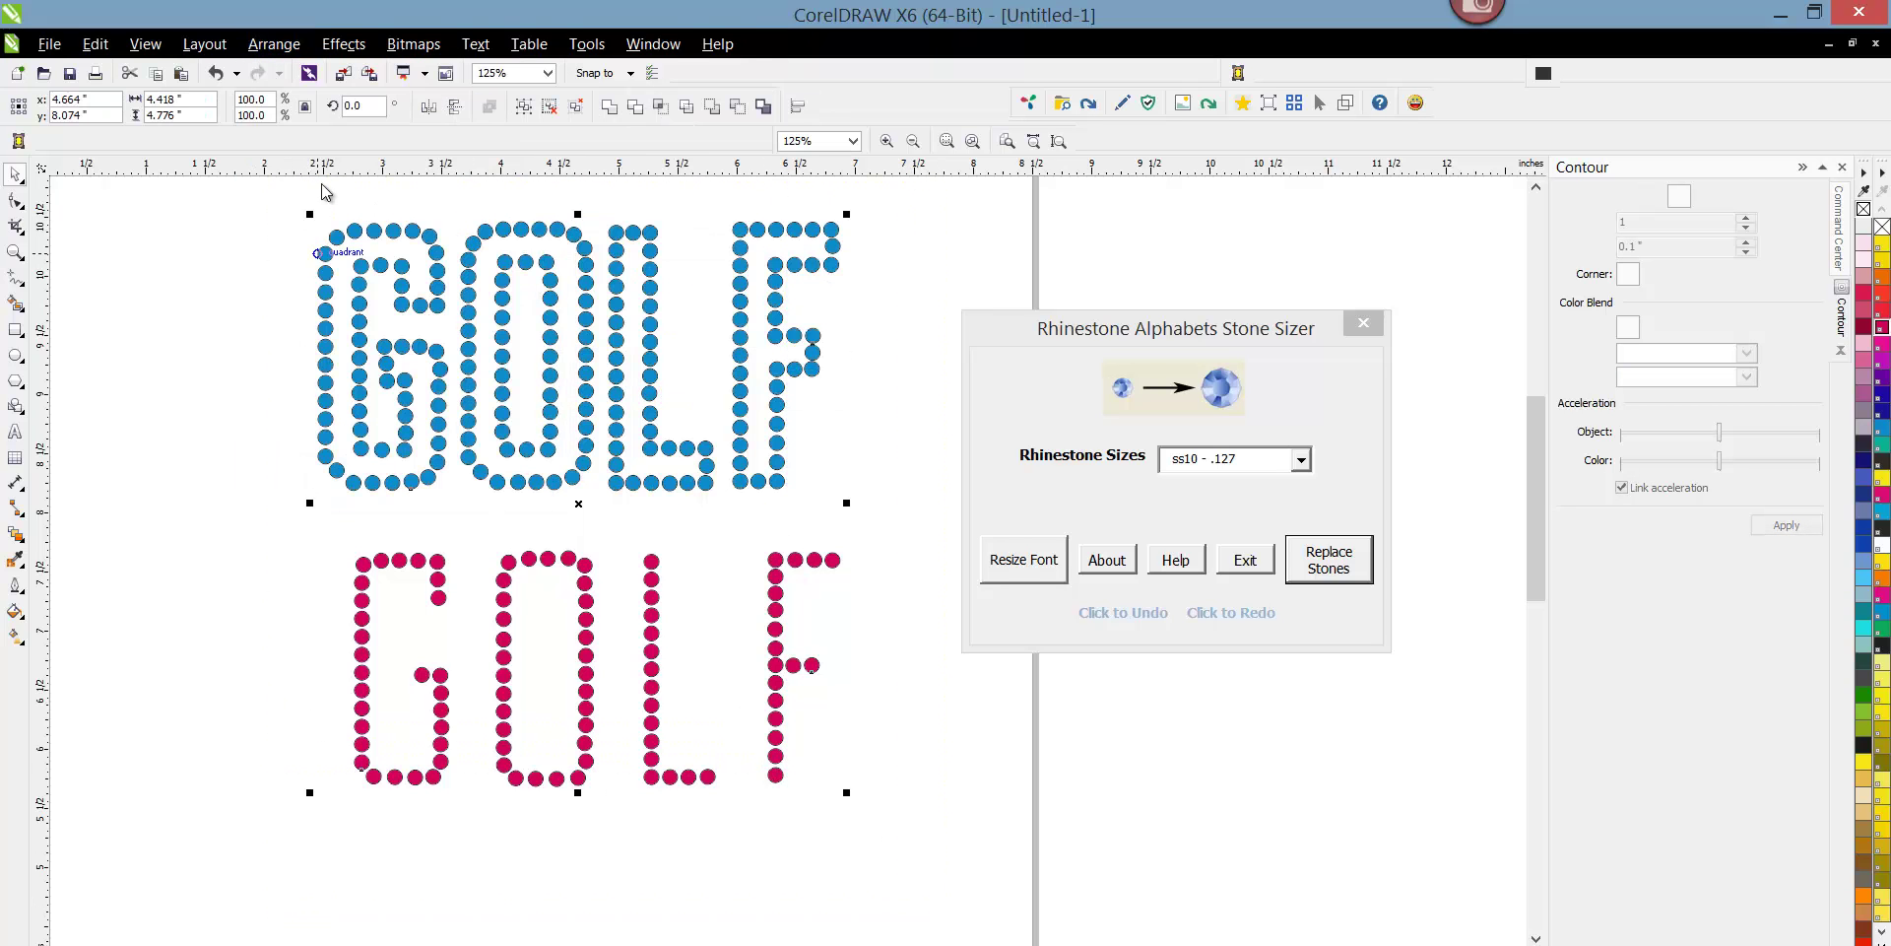
pyautogui.click(274, 43)
pyautogui.moveTo(411, 136)
pyautogui.click(684, 261)
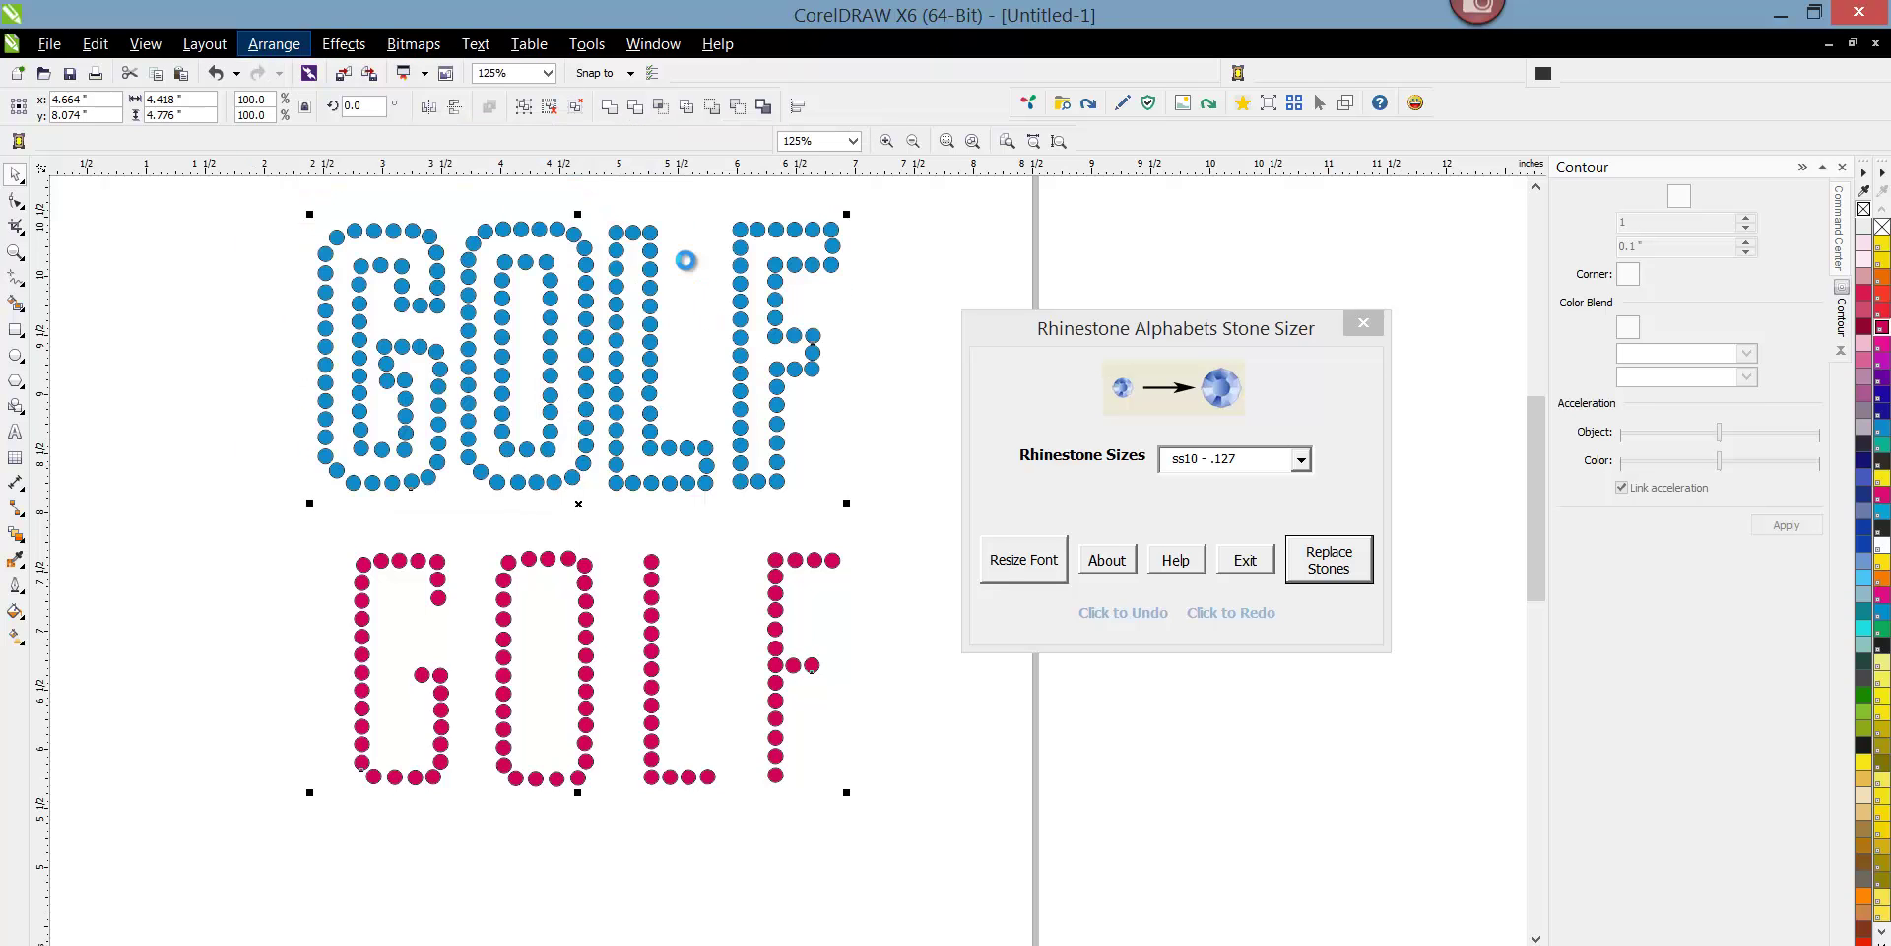
pyautogui.click(268, 48)
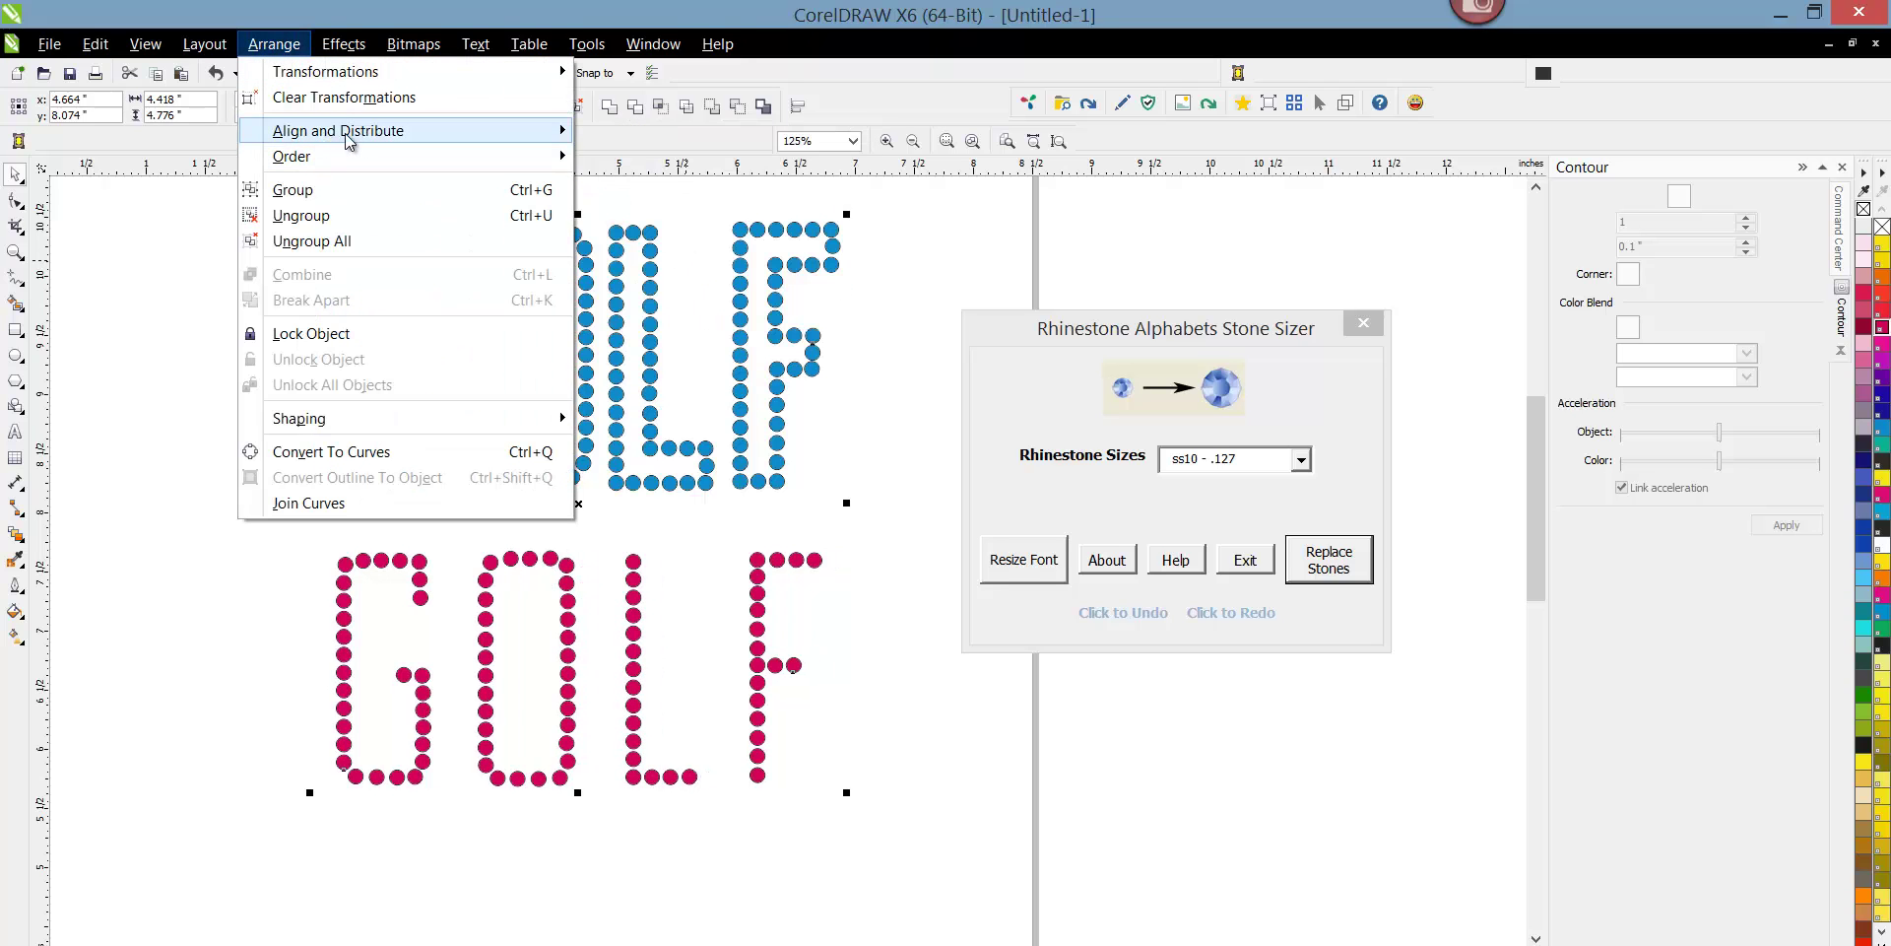
pyautogui.moveTo(412, 132)
pyautogui.click(621, 233)
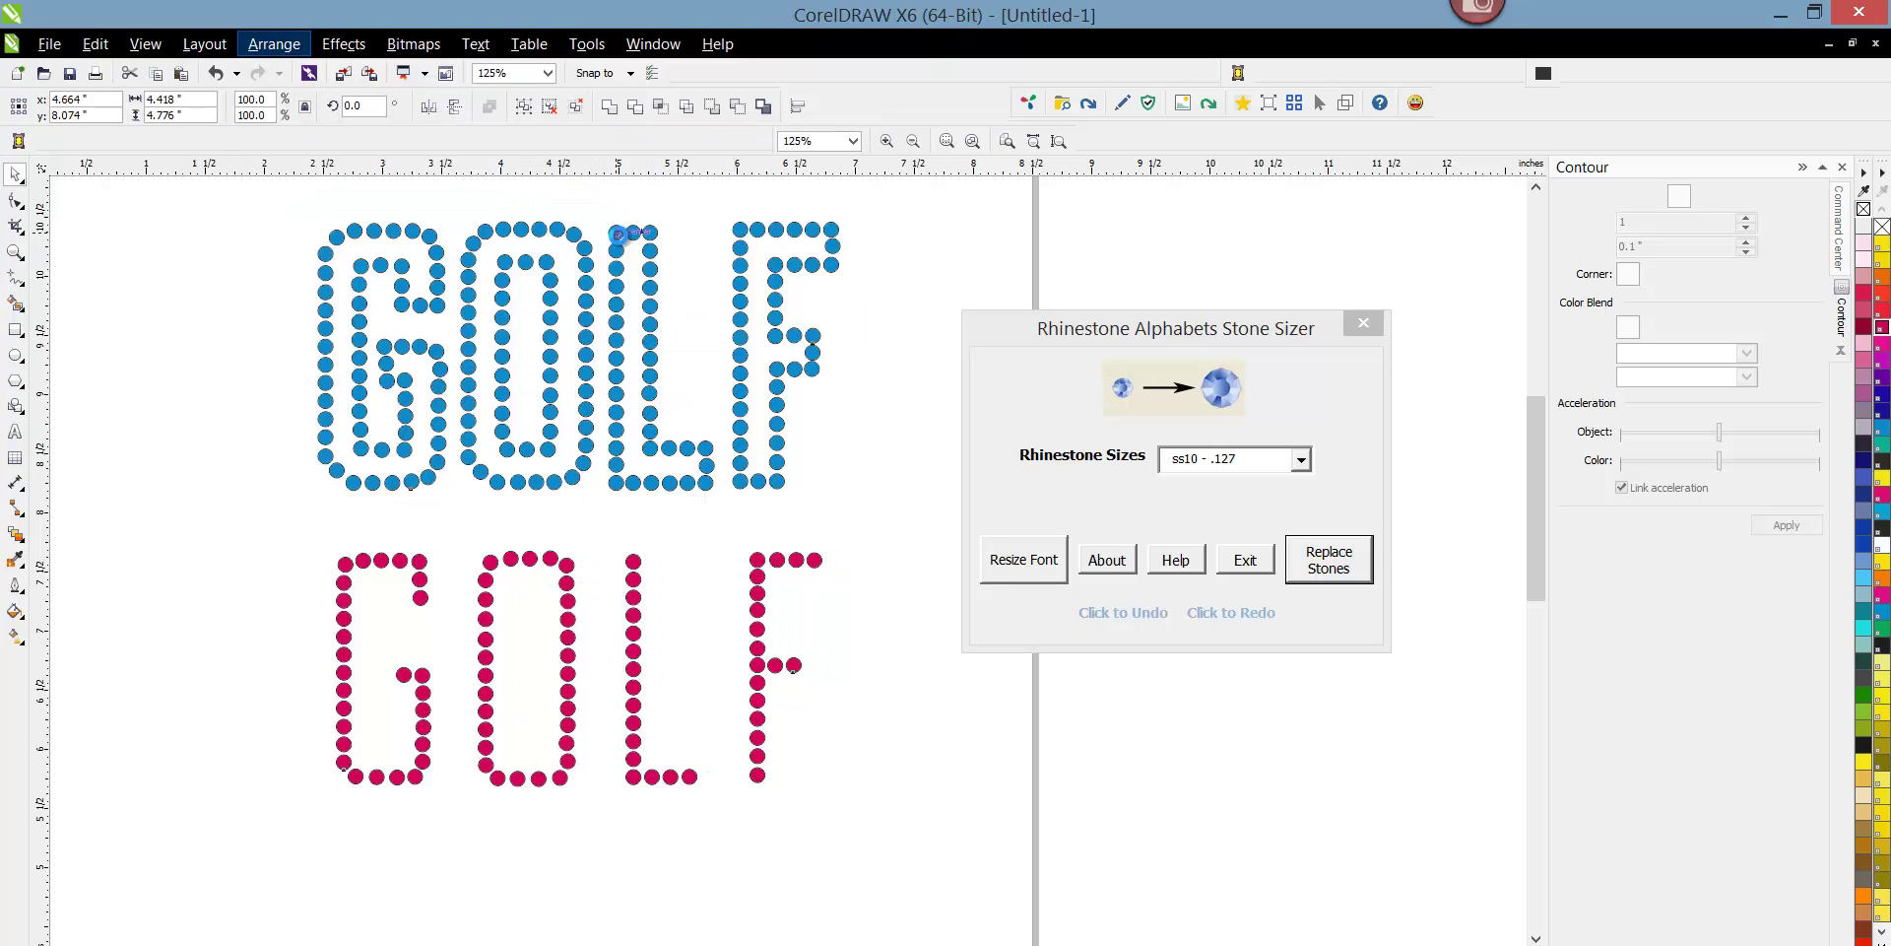
pyautogui.click(271, 276)
pyautogui.scroll(-1, 740, 314)
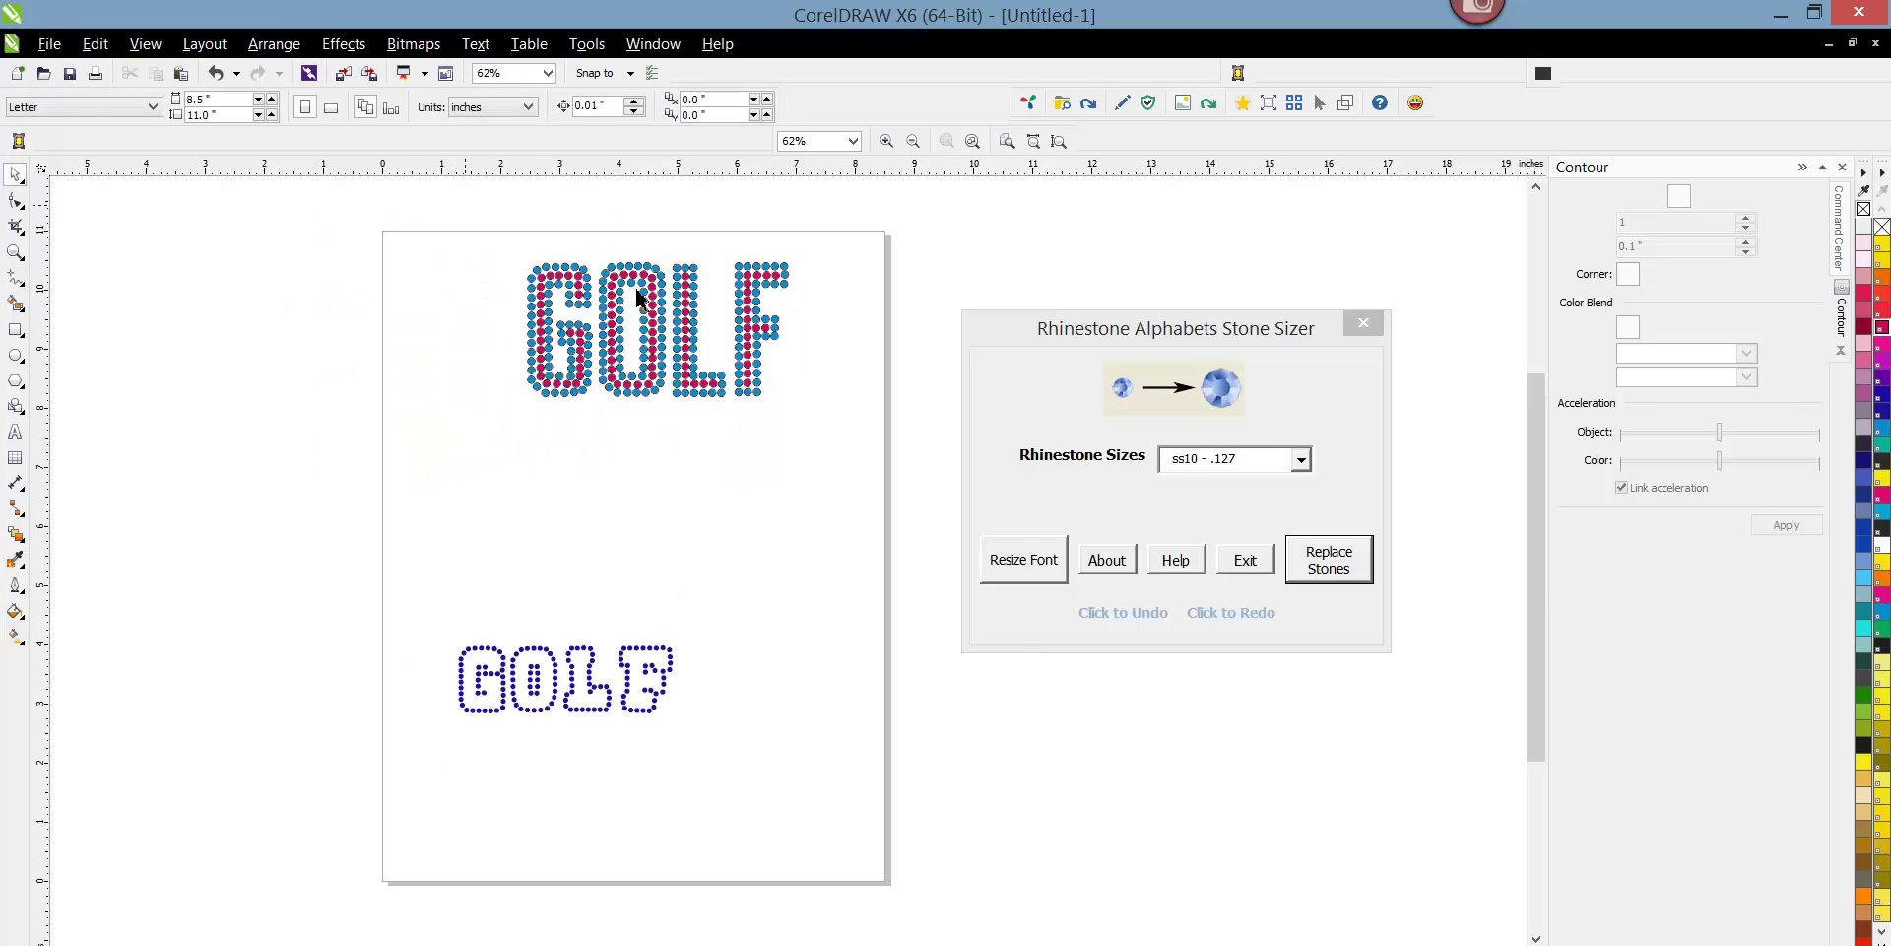
# Move the small outline GOLF text up the page to a vertical position of about 5.58 inches.
pyautogui.moveTo(464, 204); pyautogui.dragTo(522, 144)
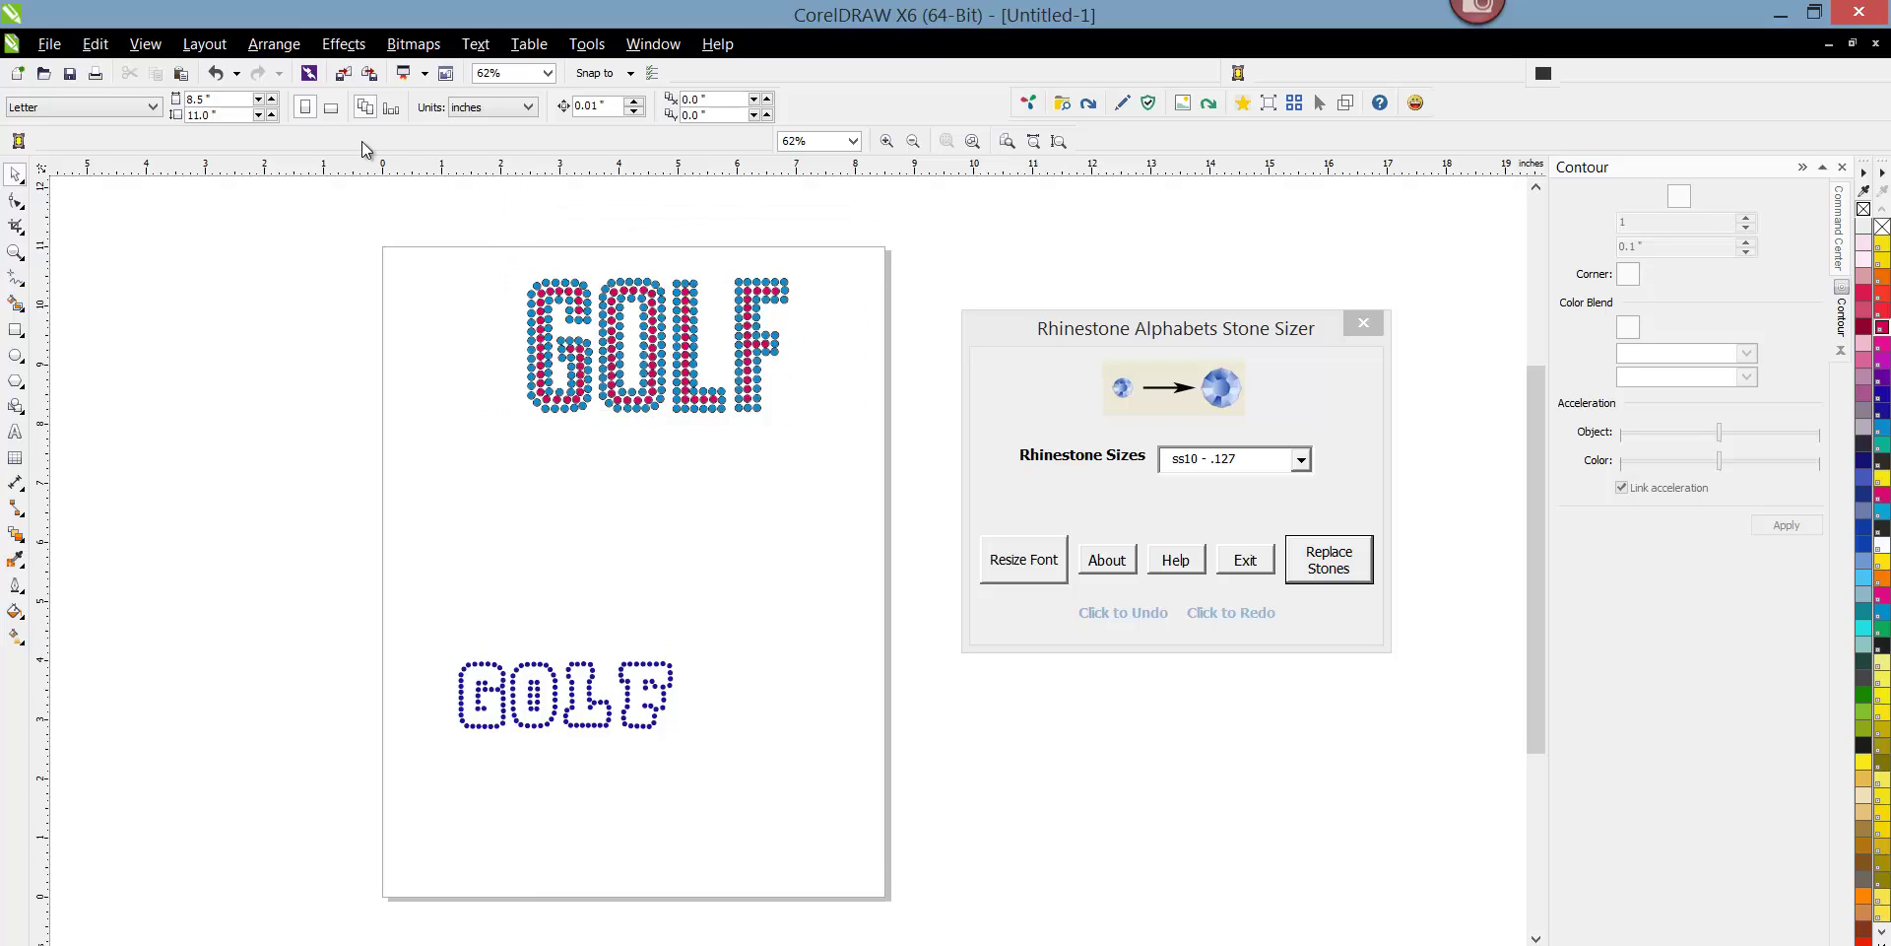
pyautogui.click(489, 676)
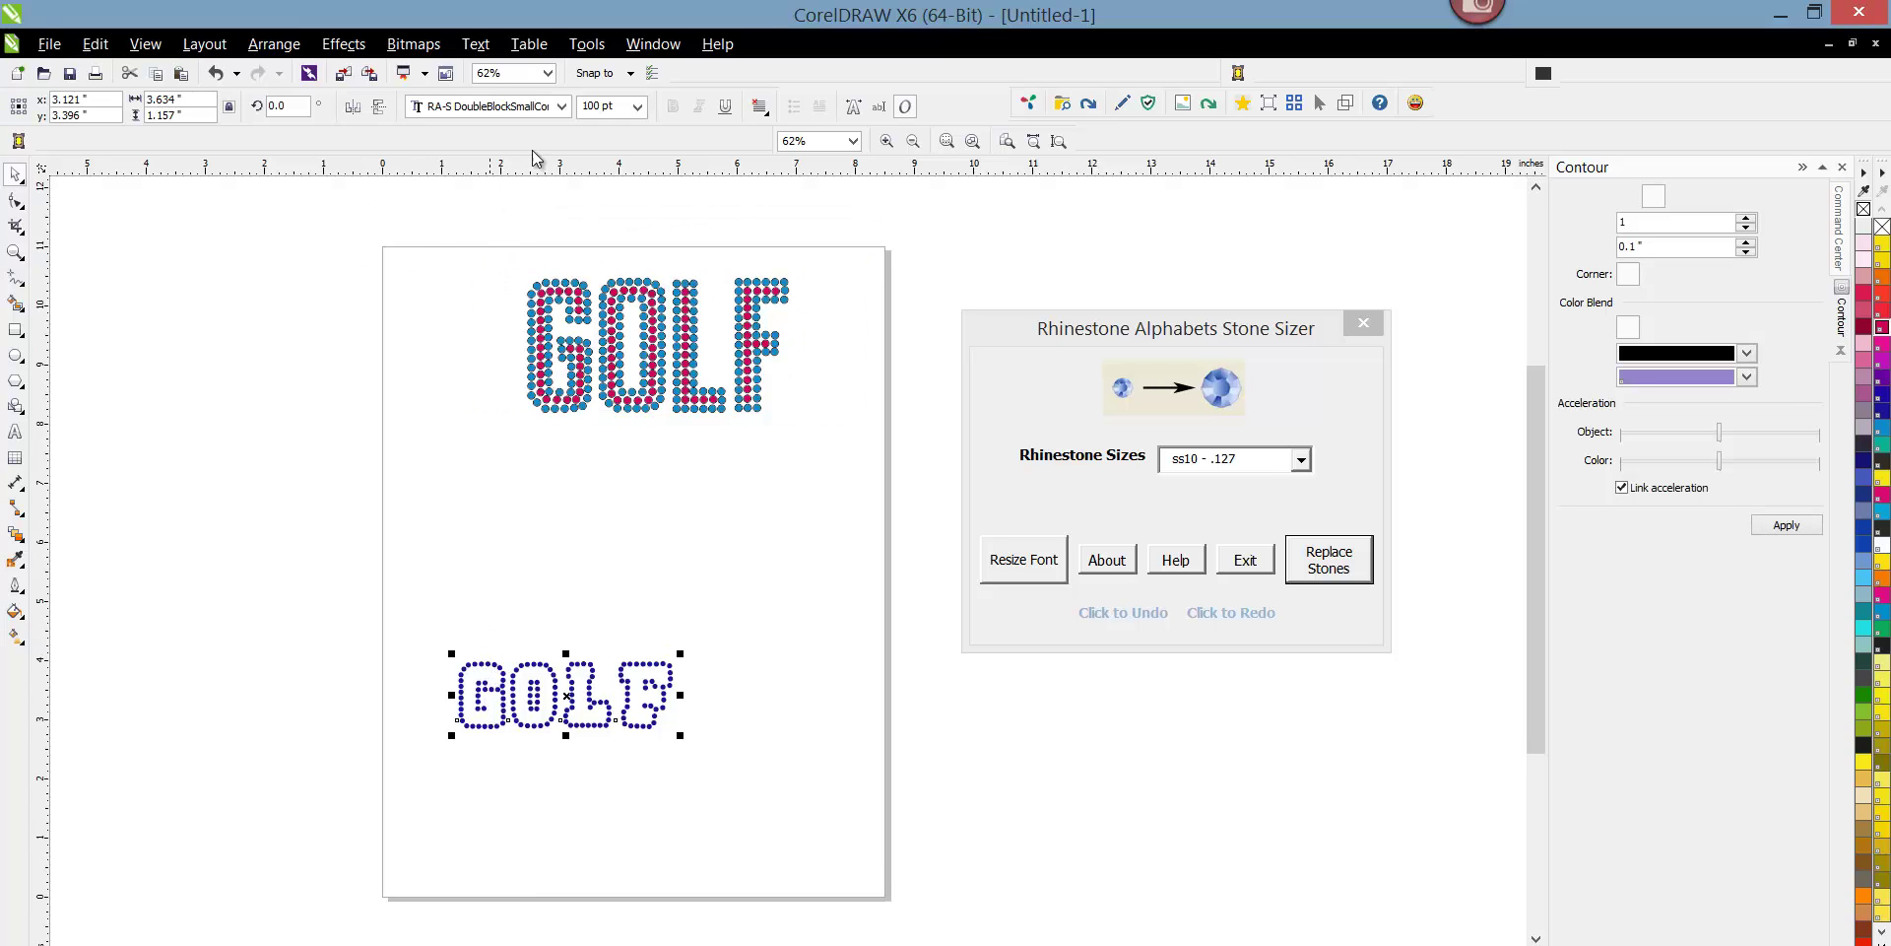
pyautogui.click(561, 106)
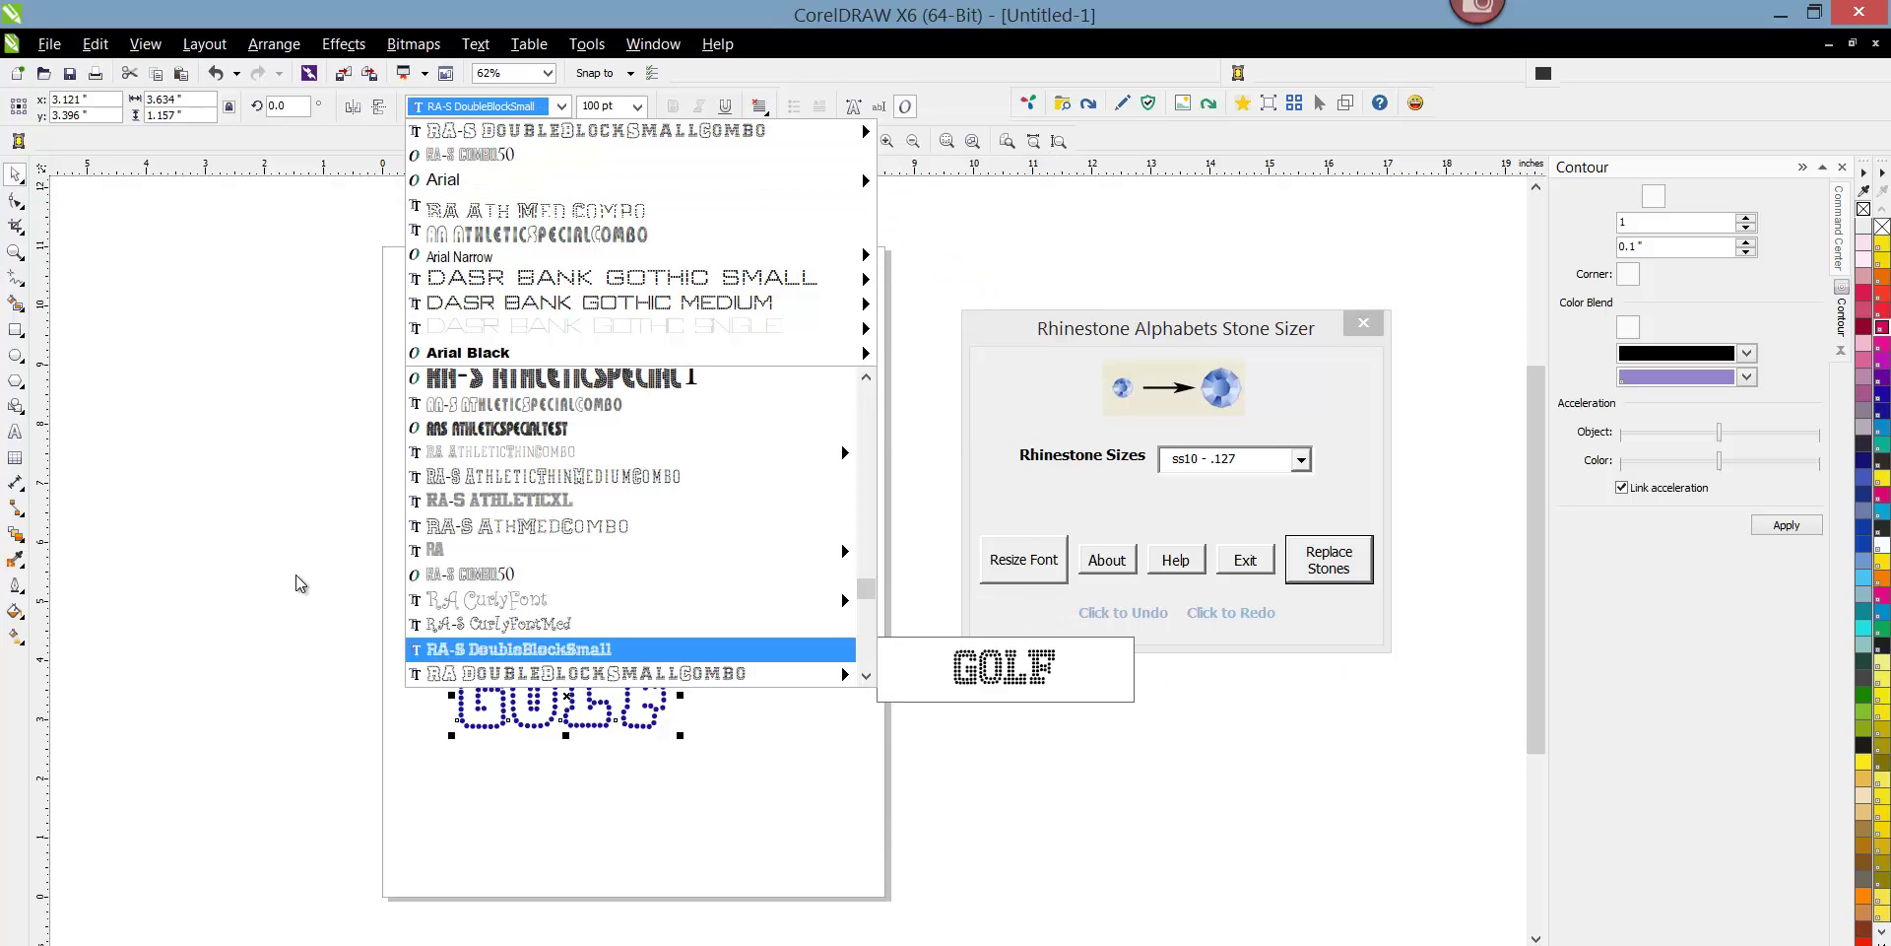
pyautogui.click(574, 731)
pyautogui.click(581, 678)
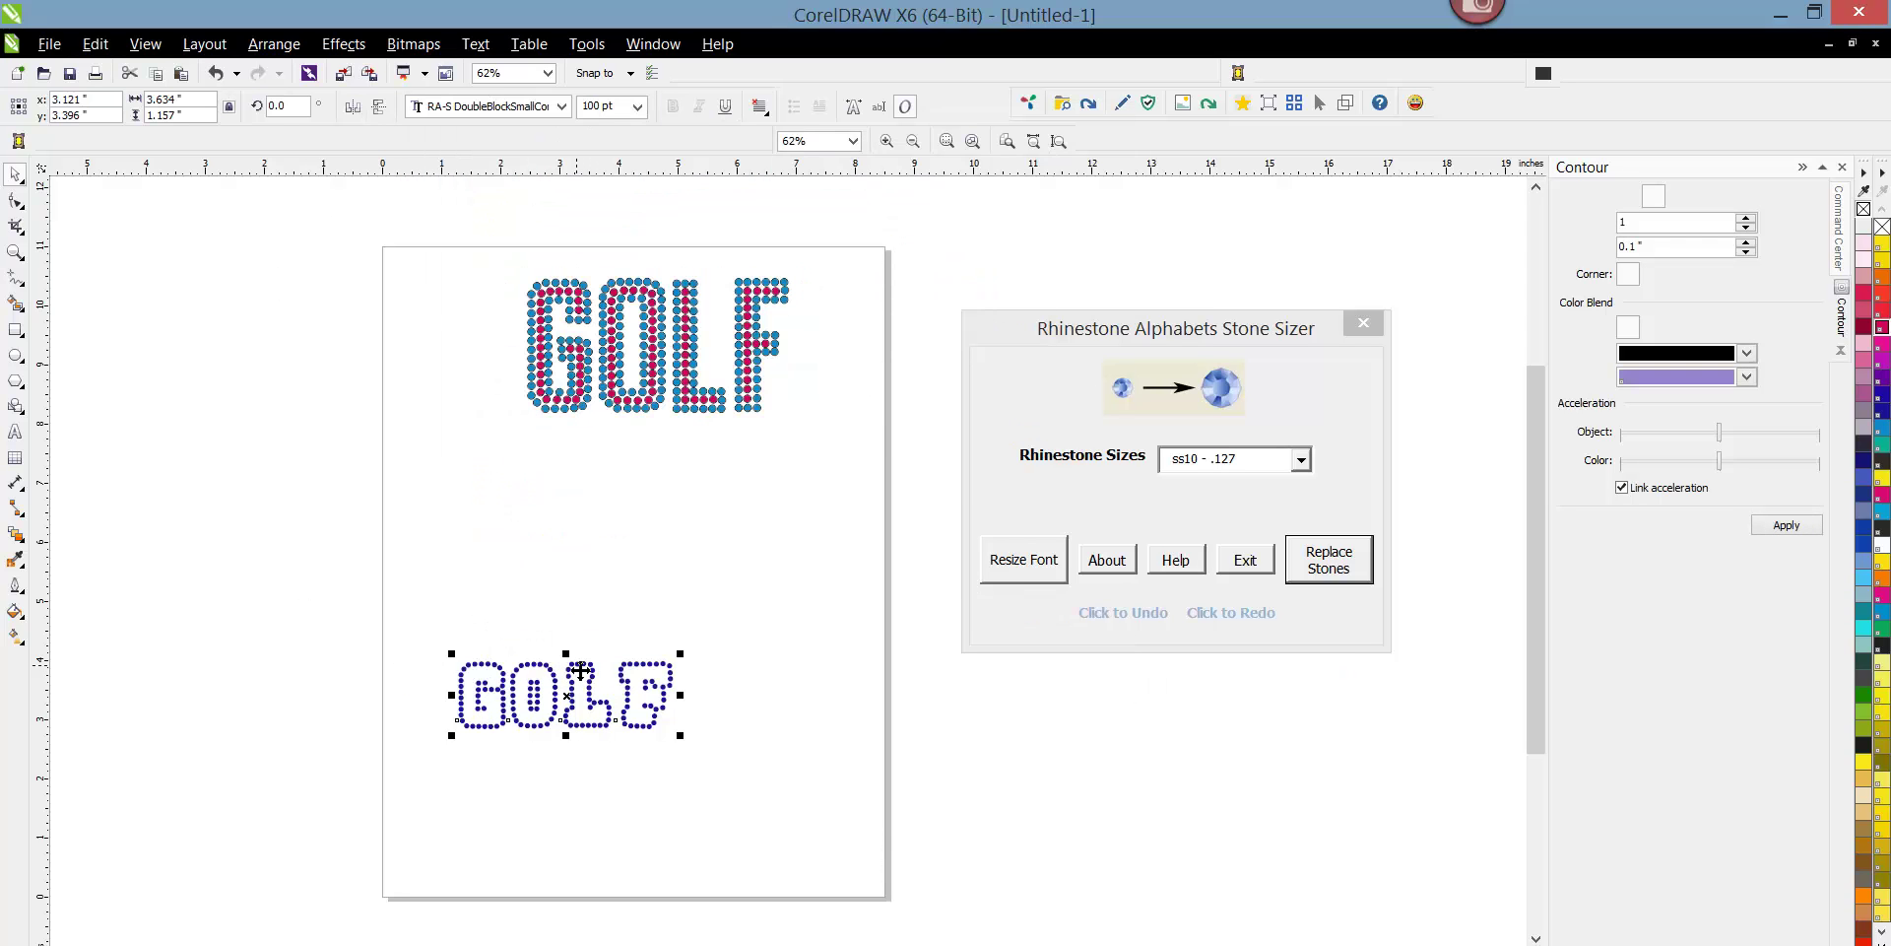
pyautogui.click(558, 680)
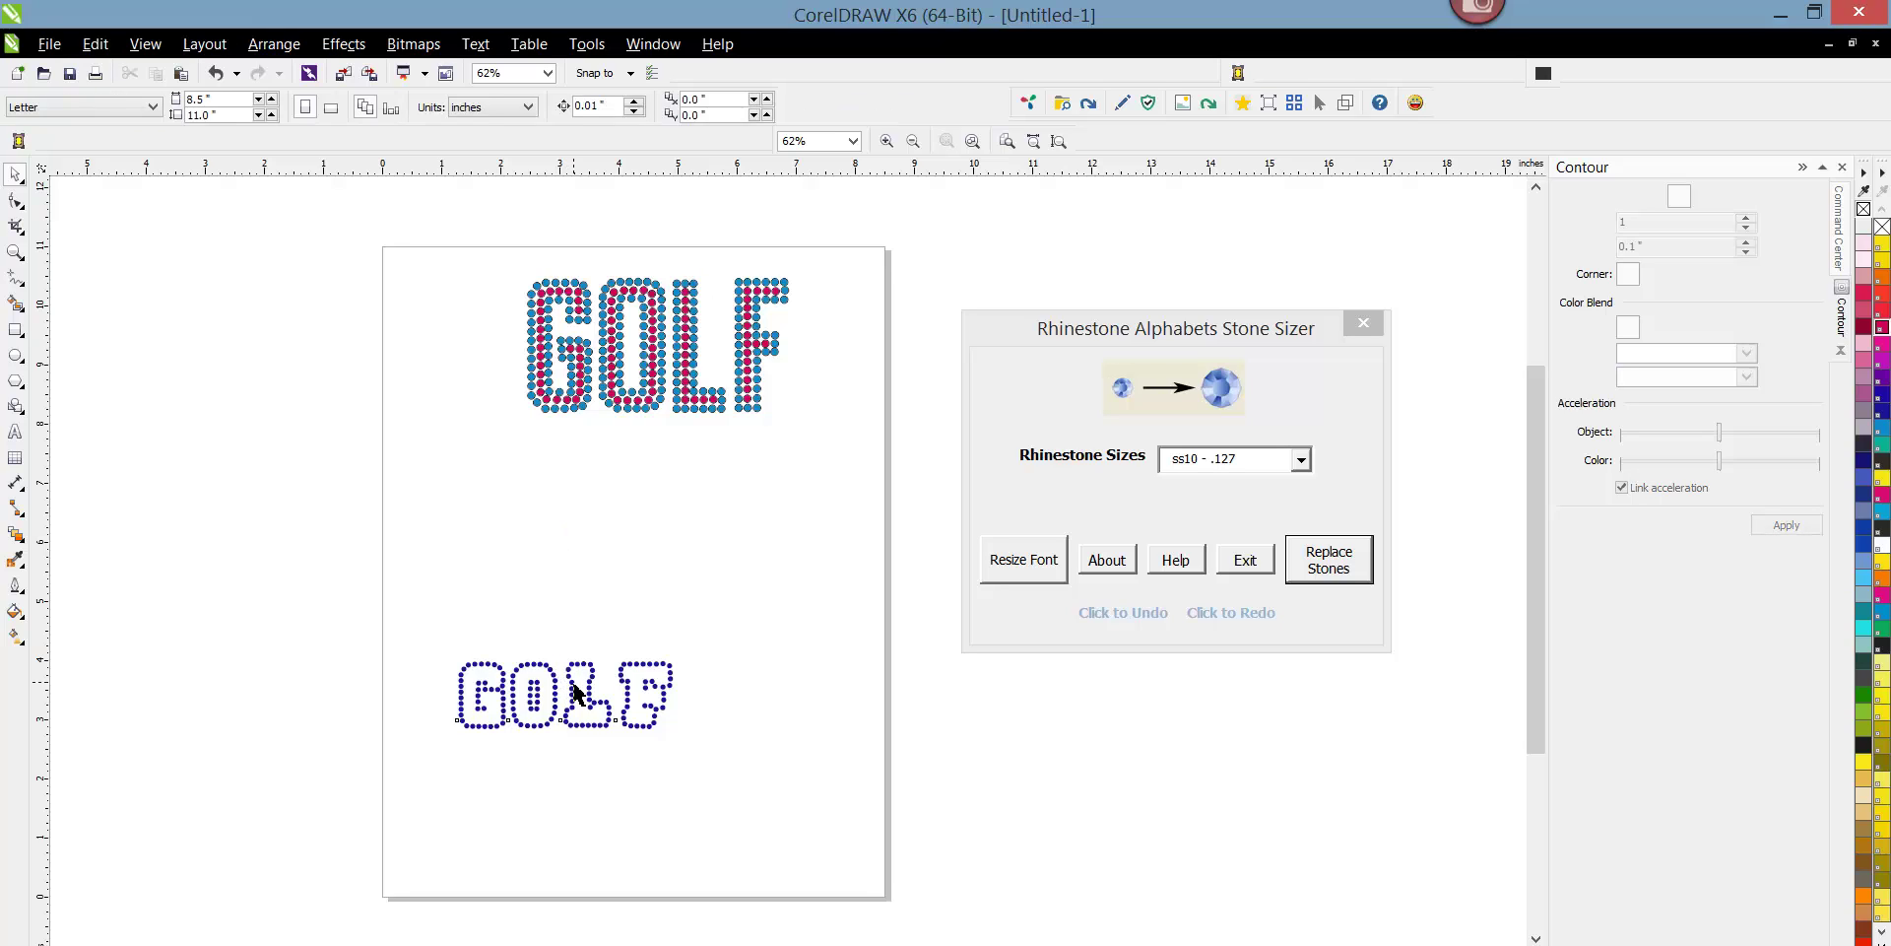
pyautogui.moveTo(577, 692); pyautogui.dragTo(582, 553)
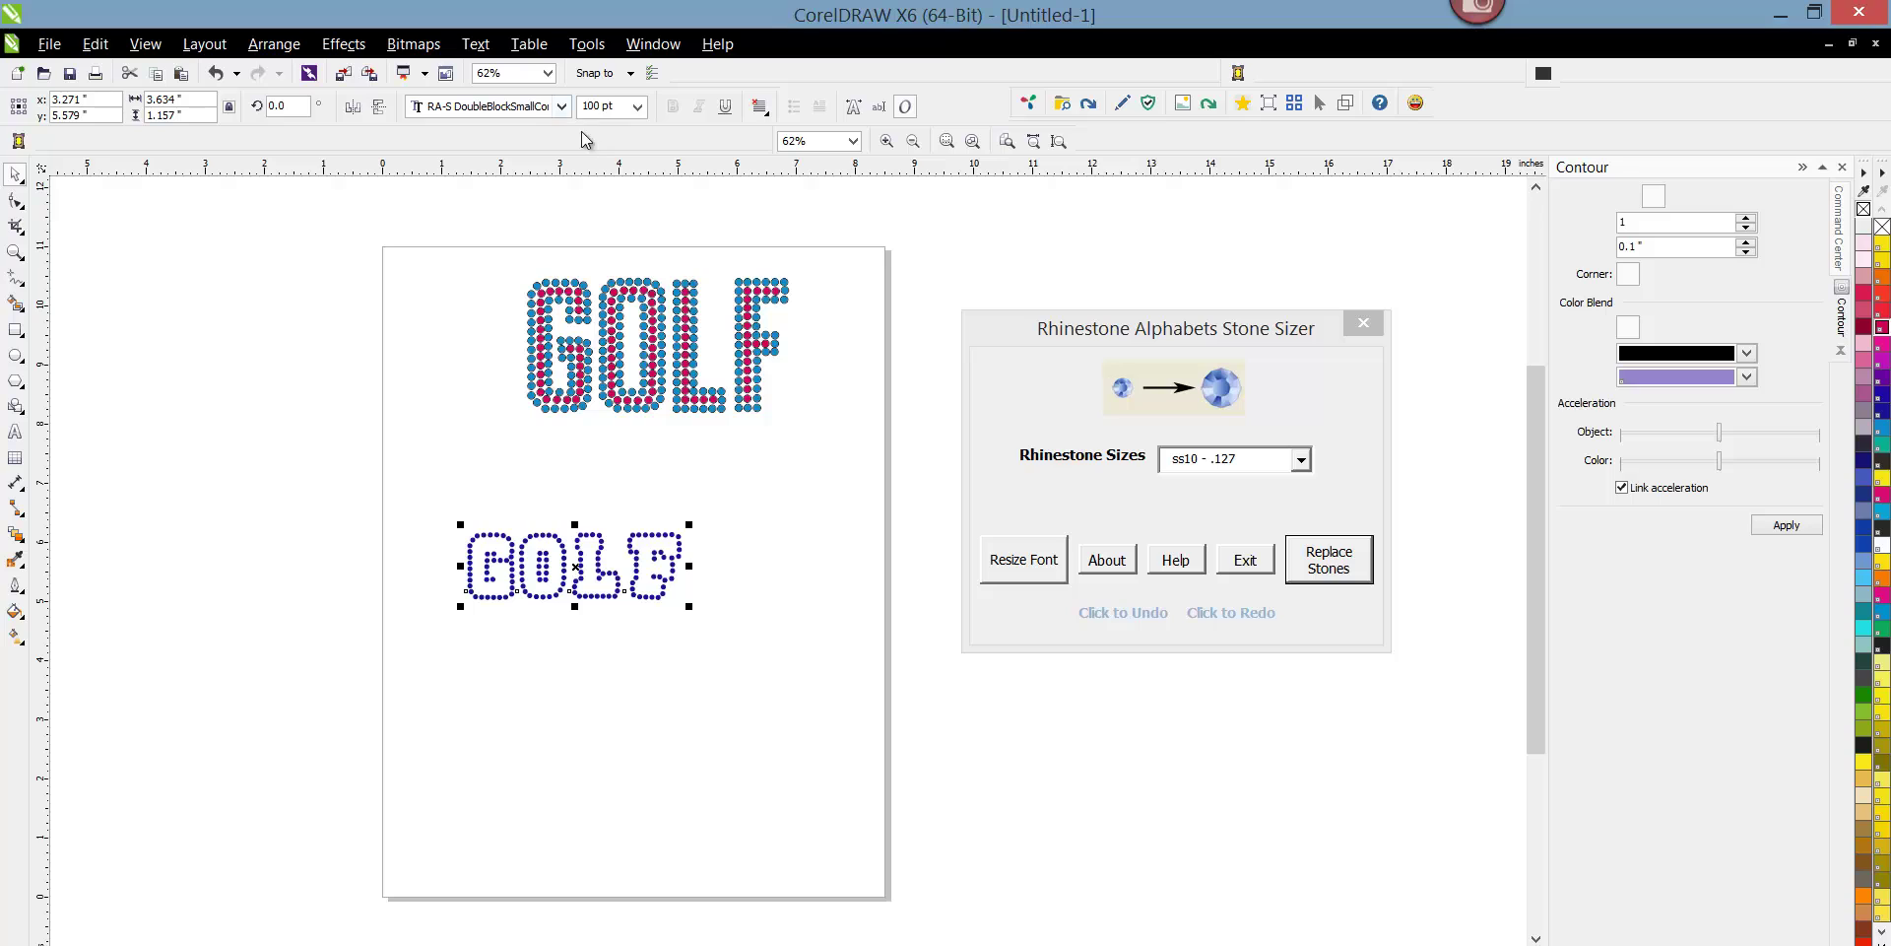
# Duplicate the small outline GOLF text in place, change the duplicate to lowercase and color it crimson.
pyautogui.click(95, 43)
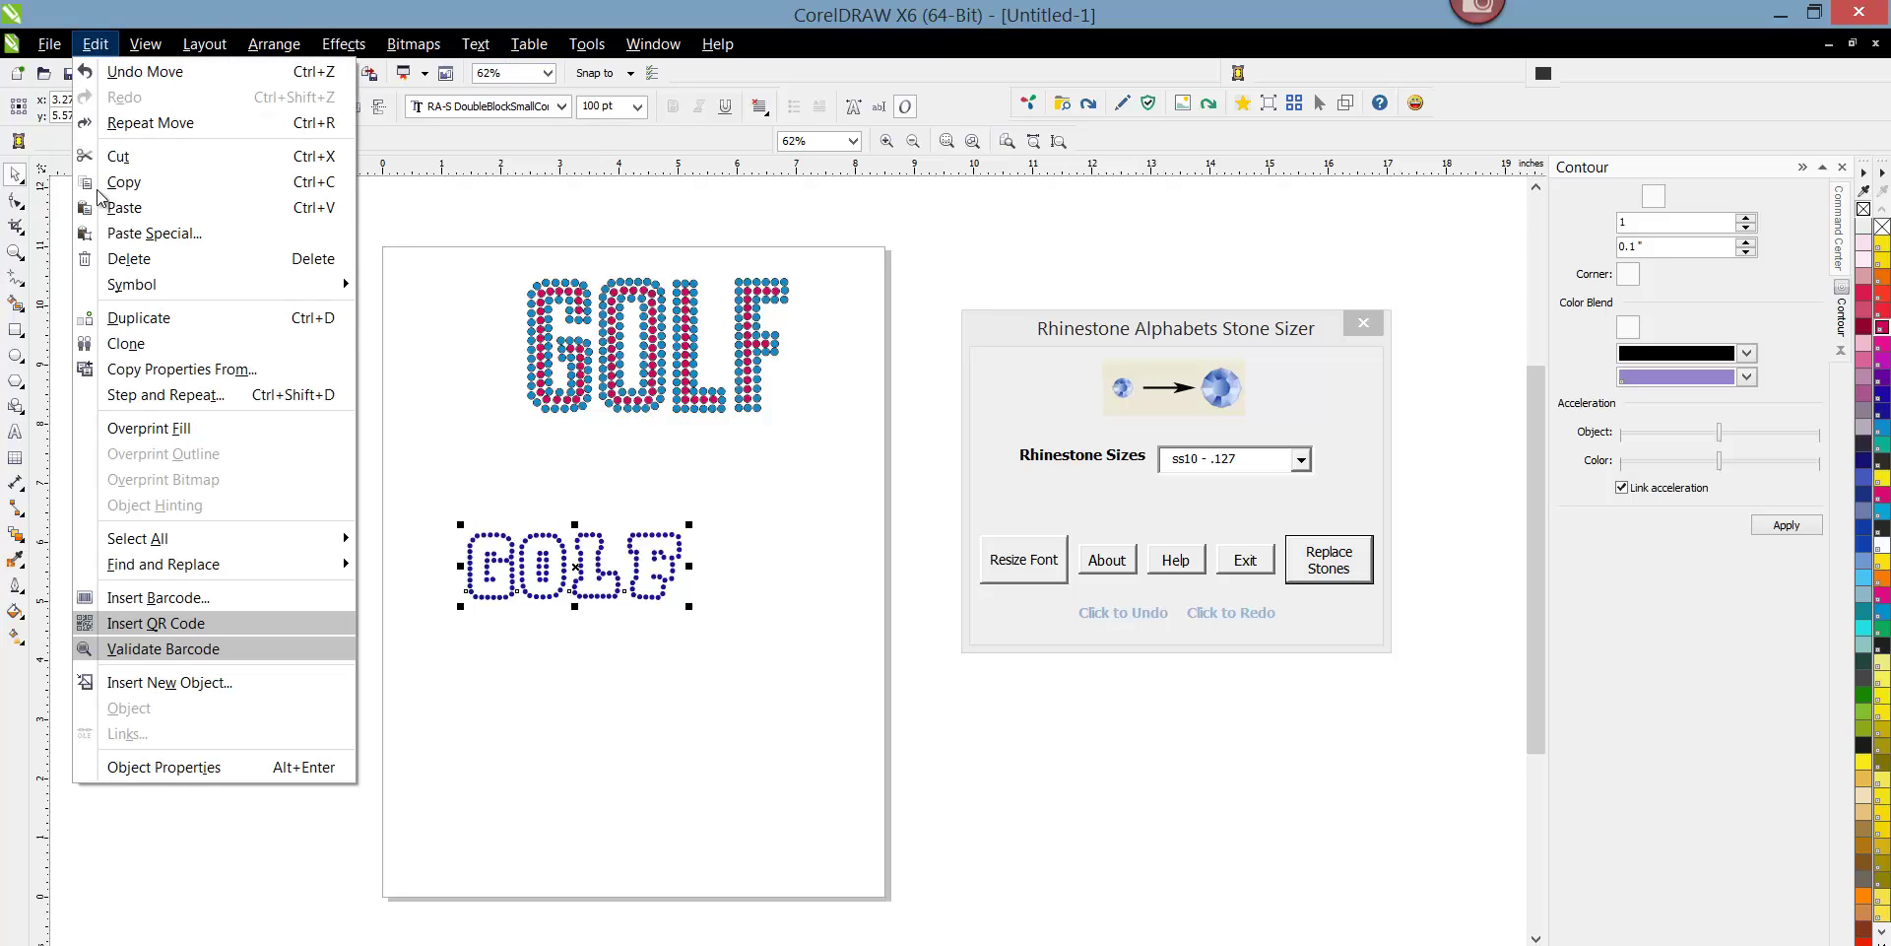
pyautogui.click(145, 321)
pyautogui.click(475, 43)
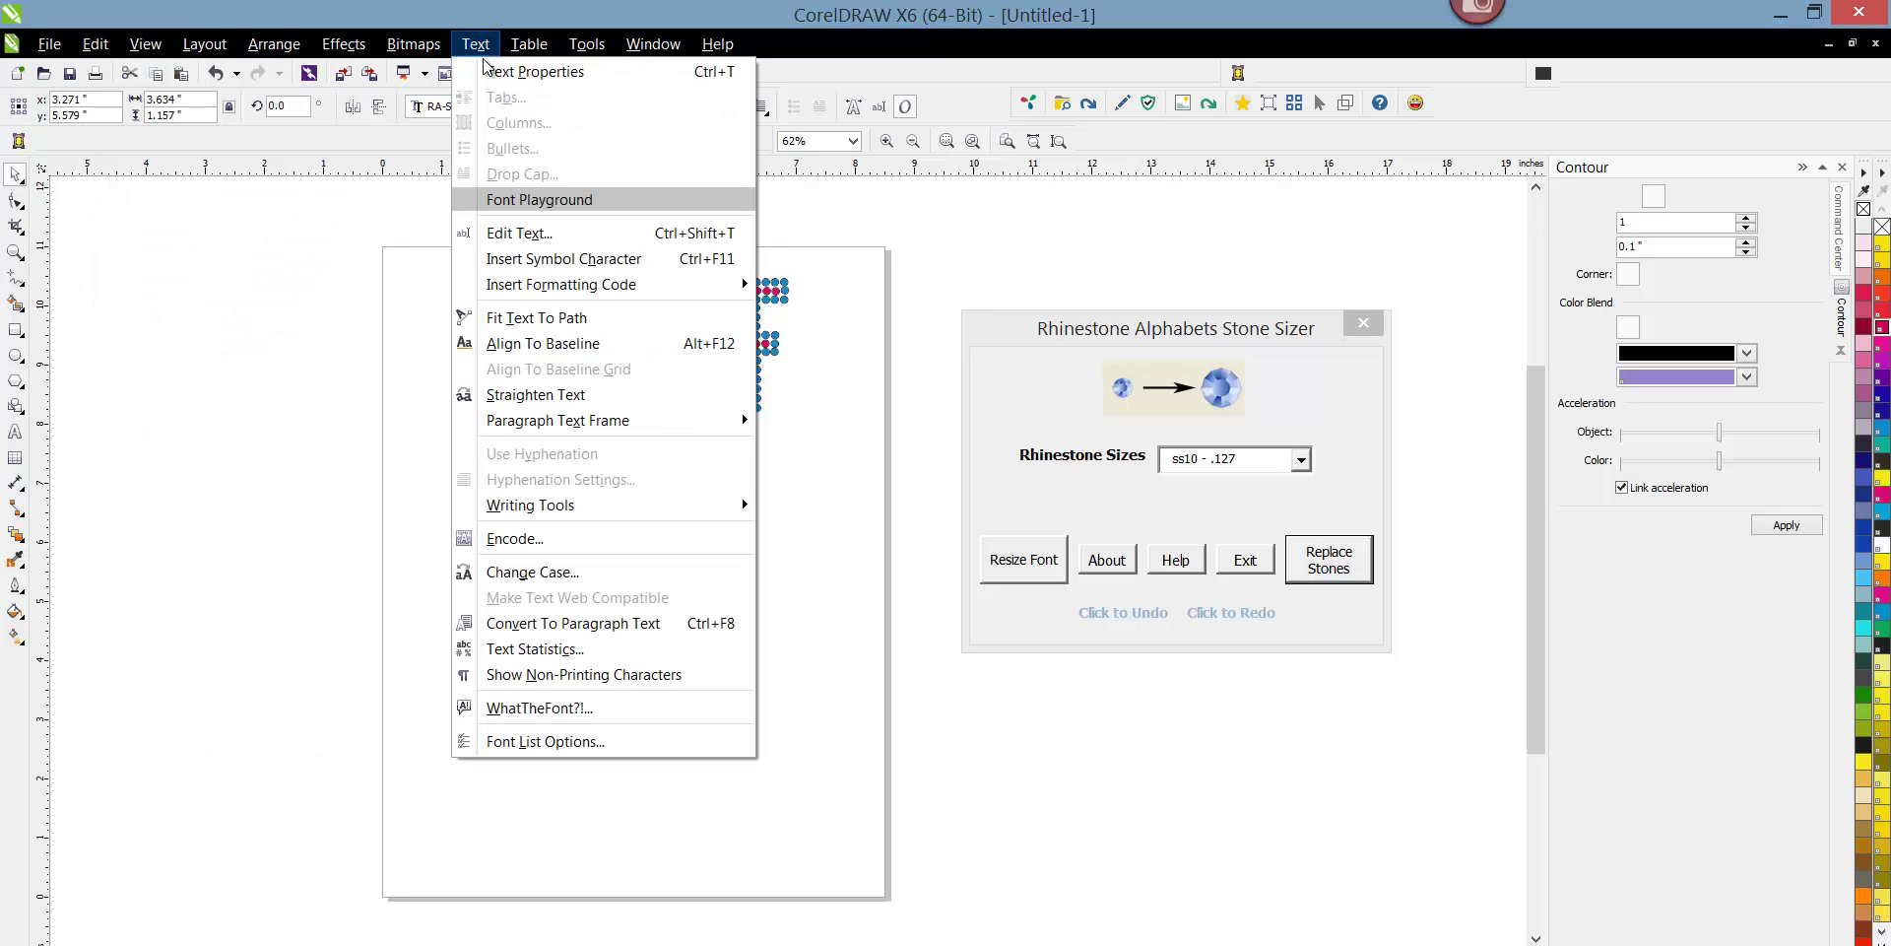
pyautogui.click(512, 571)
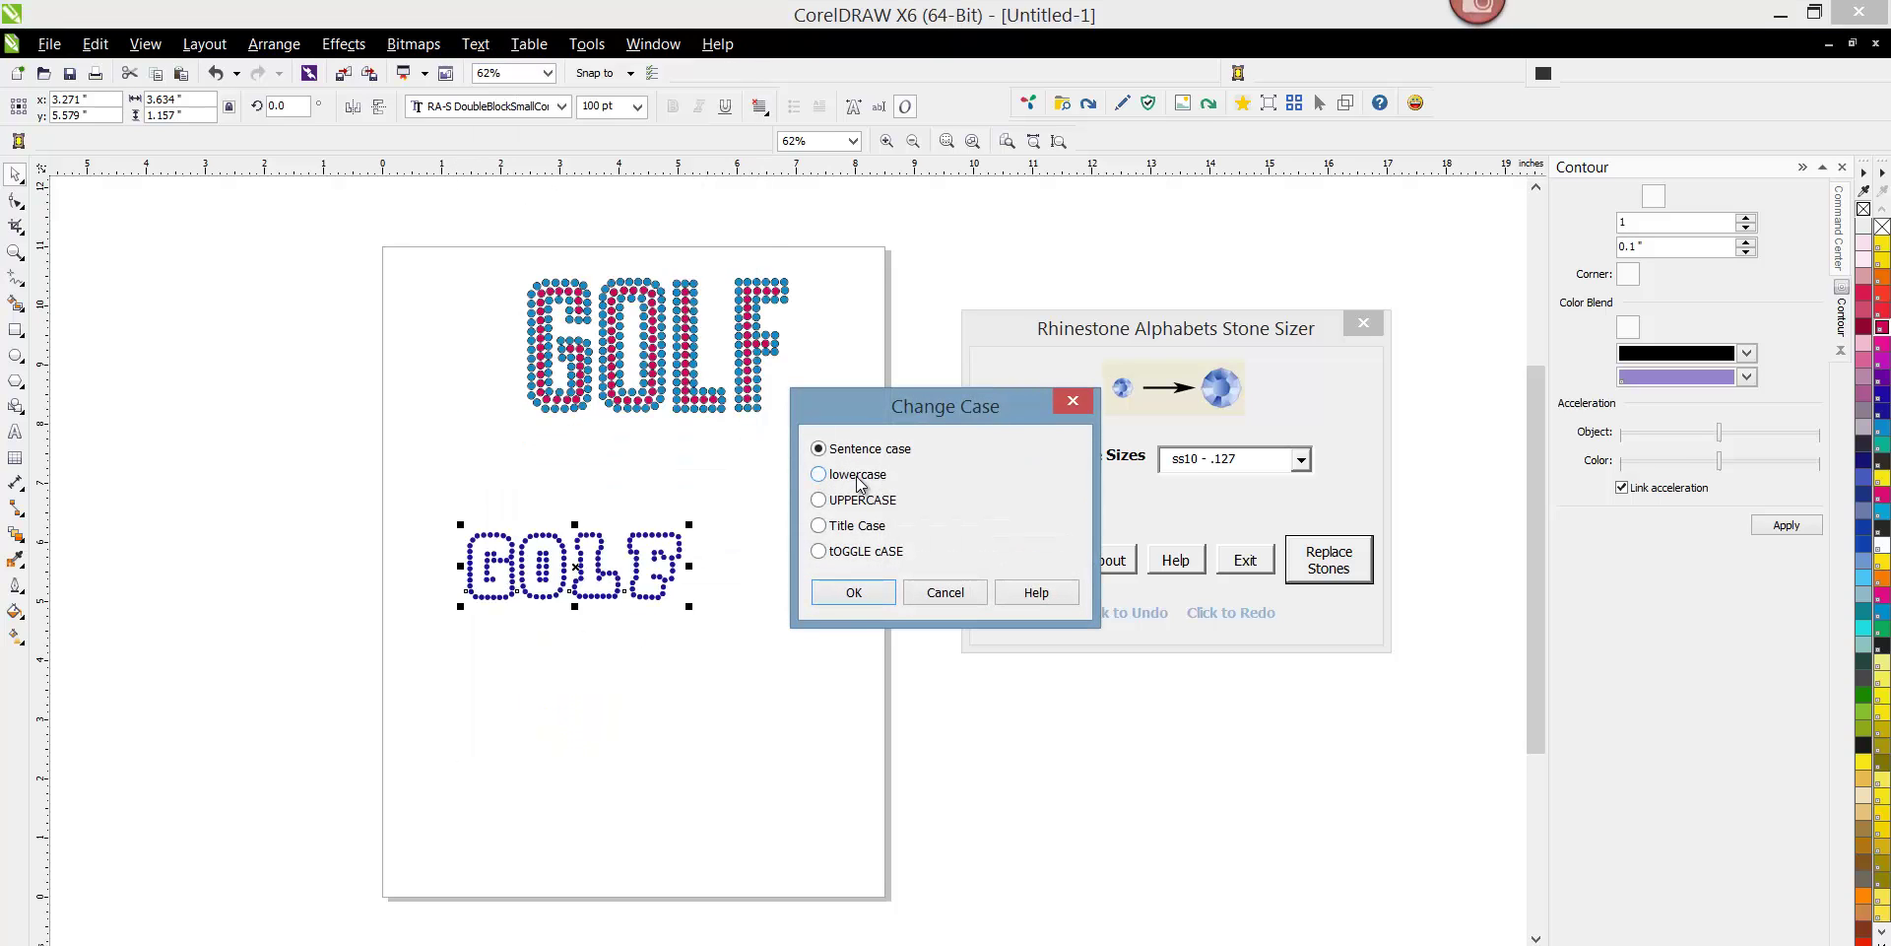
pyautogui.click(866, 594)
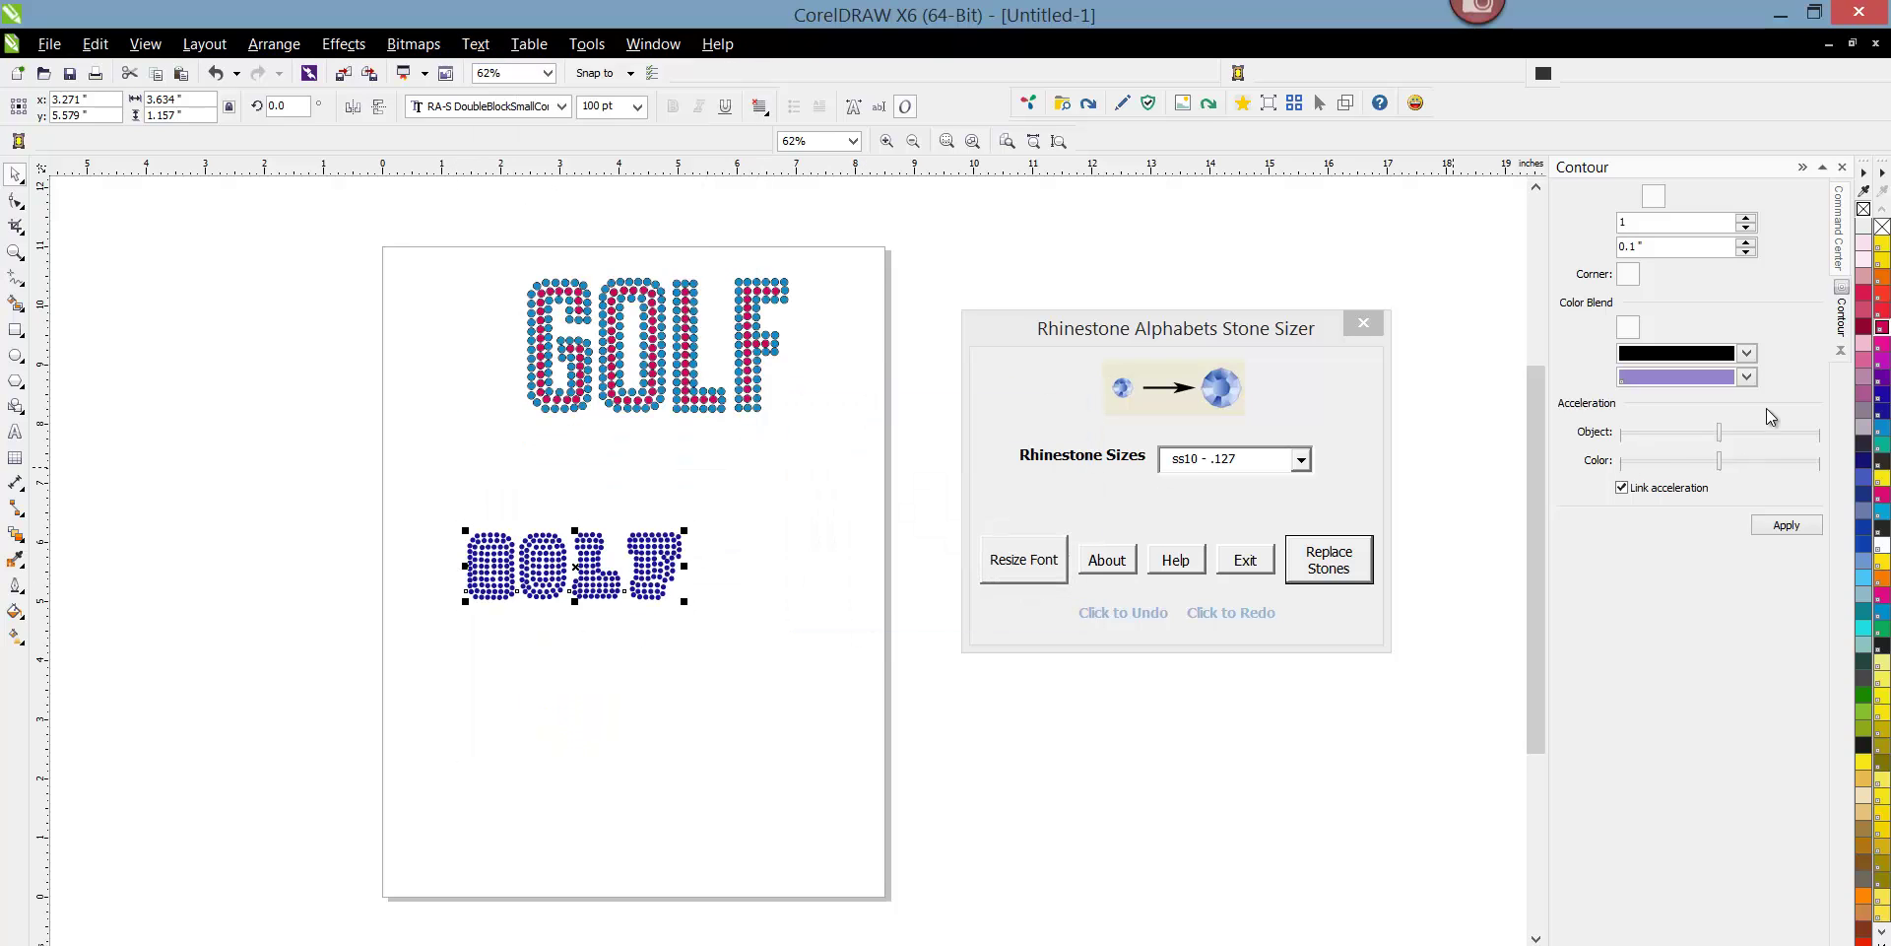
pyautogui.click(1882, 333)
pyautogui.click(794, 537)
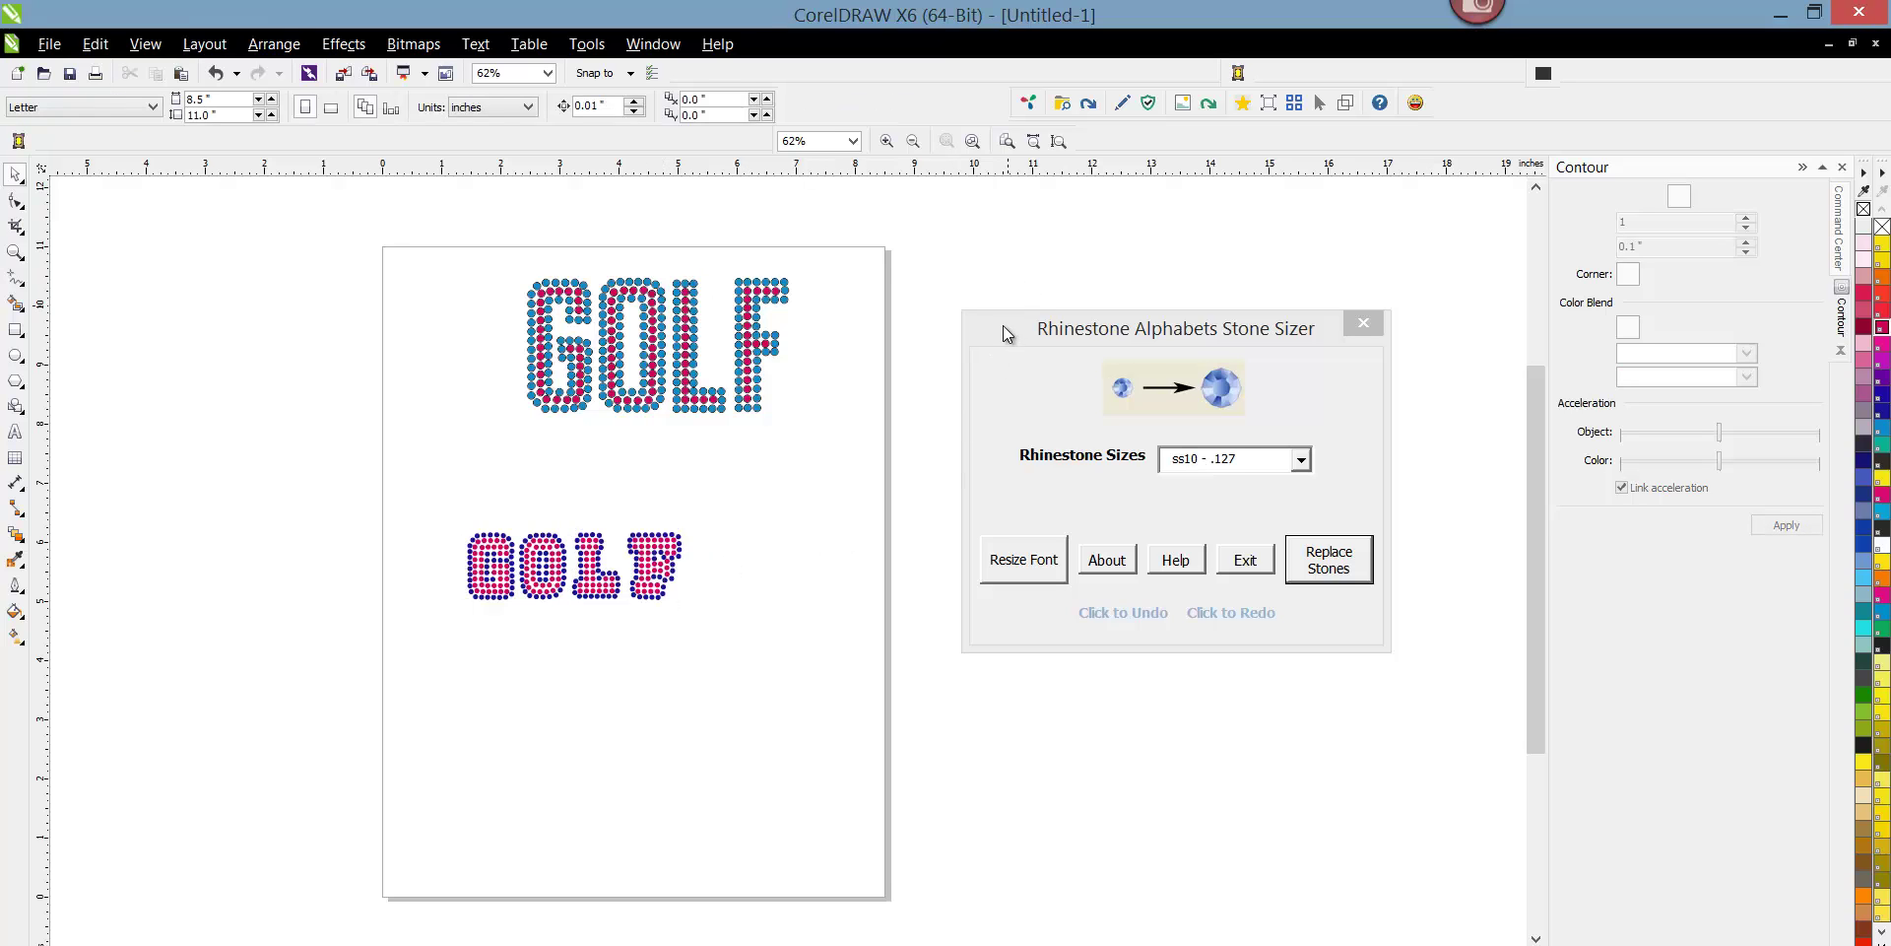
# Move the small outline GOLF below the crimson fill text and resize both fonts with ss10 - .127 stones.
pyautogui.moveTo(1006, 333); pyautogui.dragTo(1022, 452)
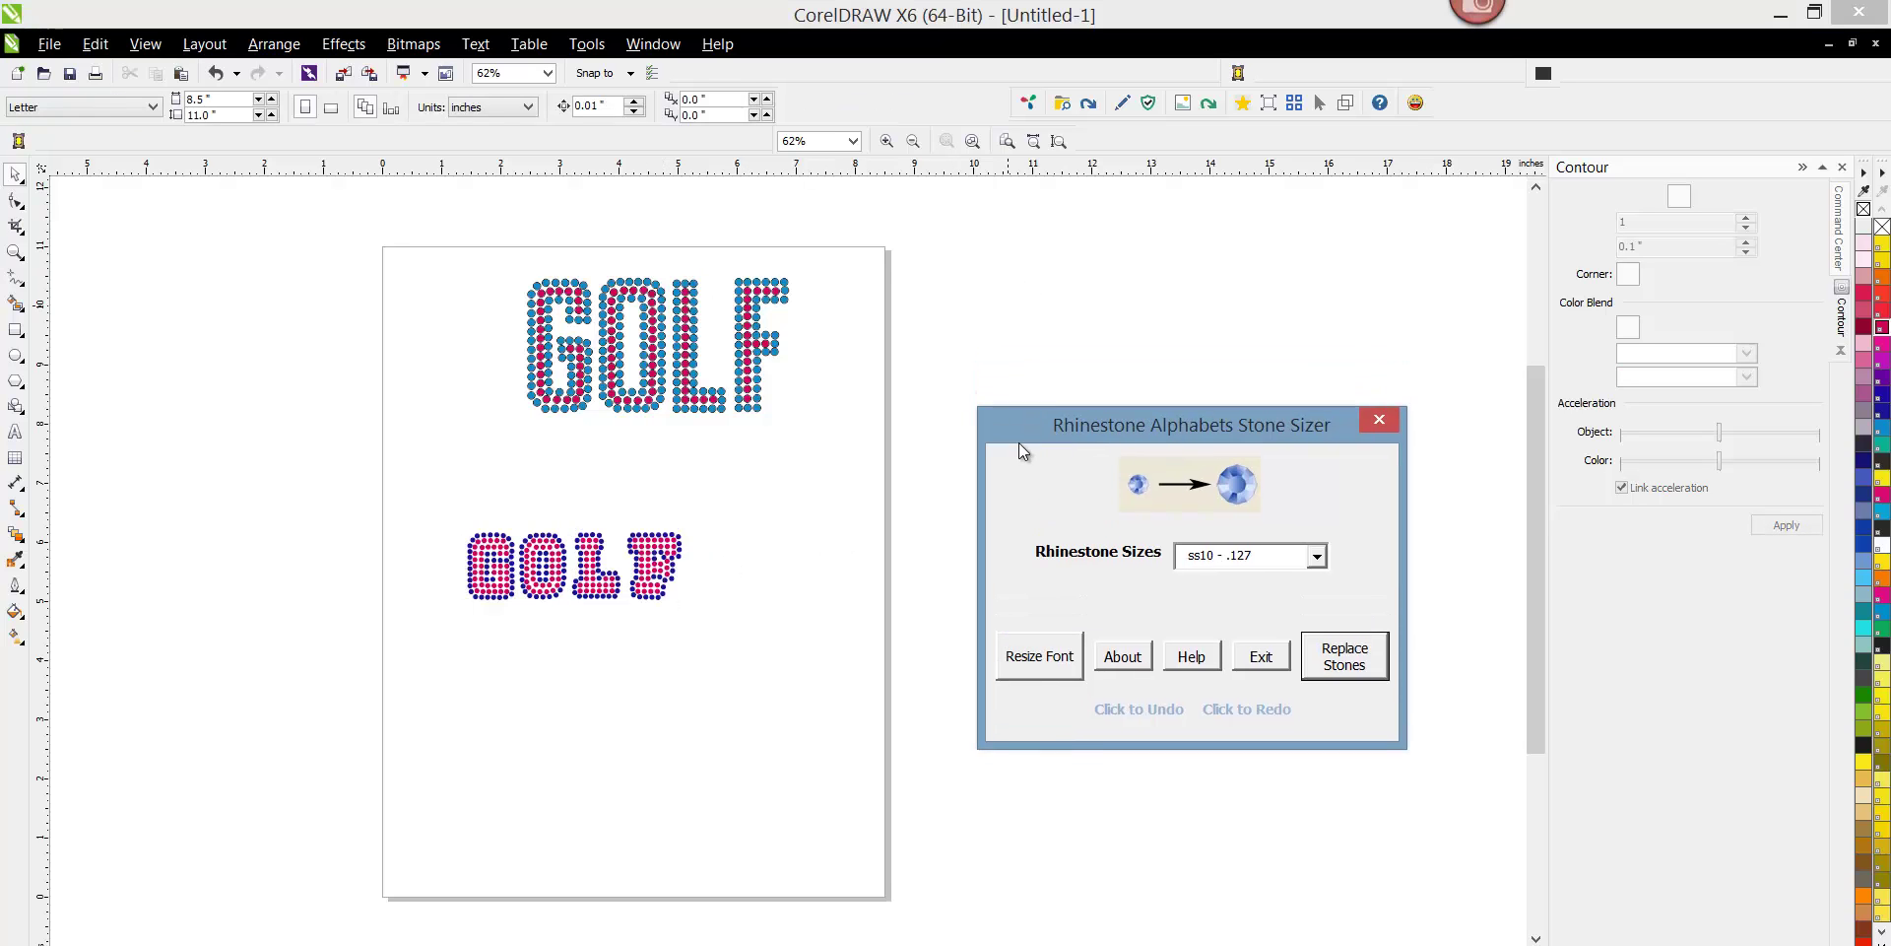
pyautogui.click(543, 548)
pyautogui.moveTo(544, 547); pyautogui.dragTo(538, 647)
pyautogui.moveTo(430, 496); pyautogui.dragTo(800, 773)
pyautogui.click(1058, 680)
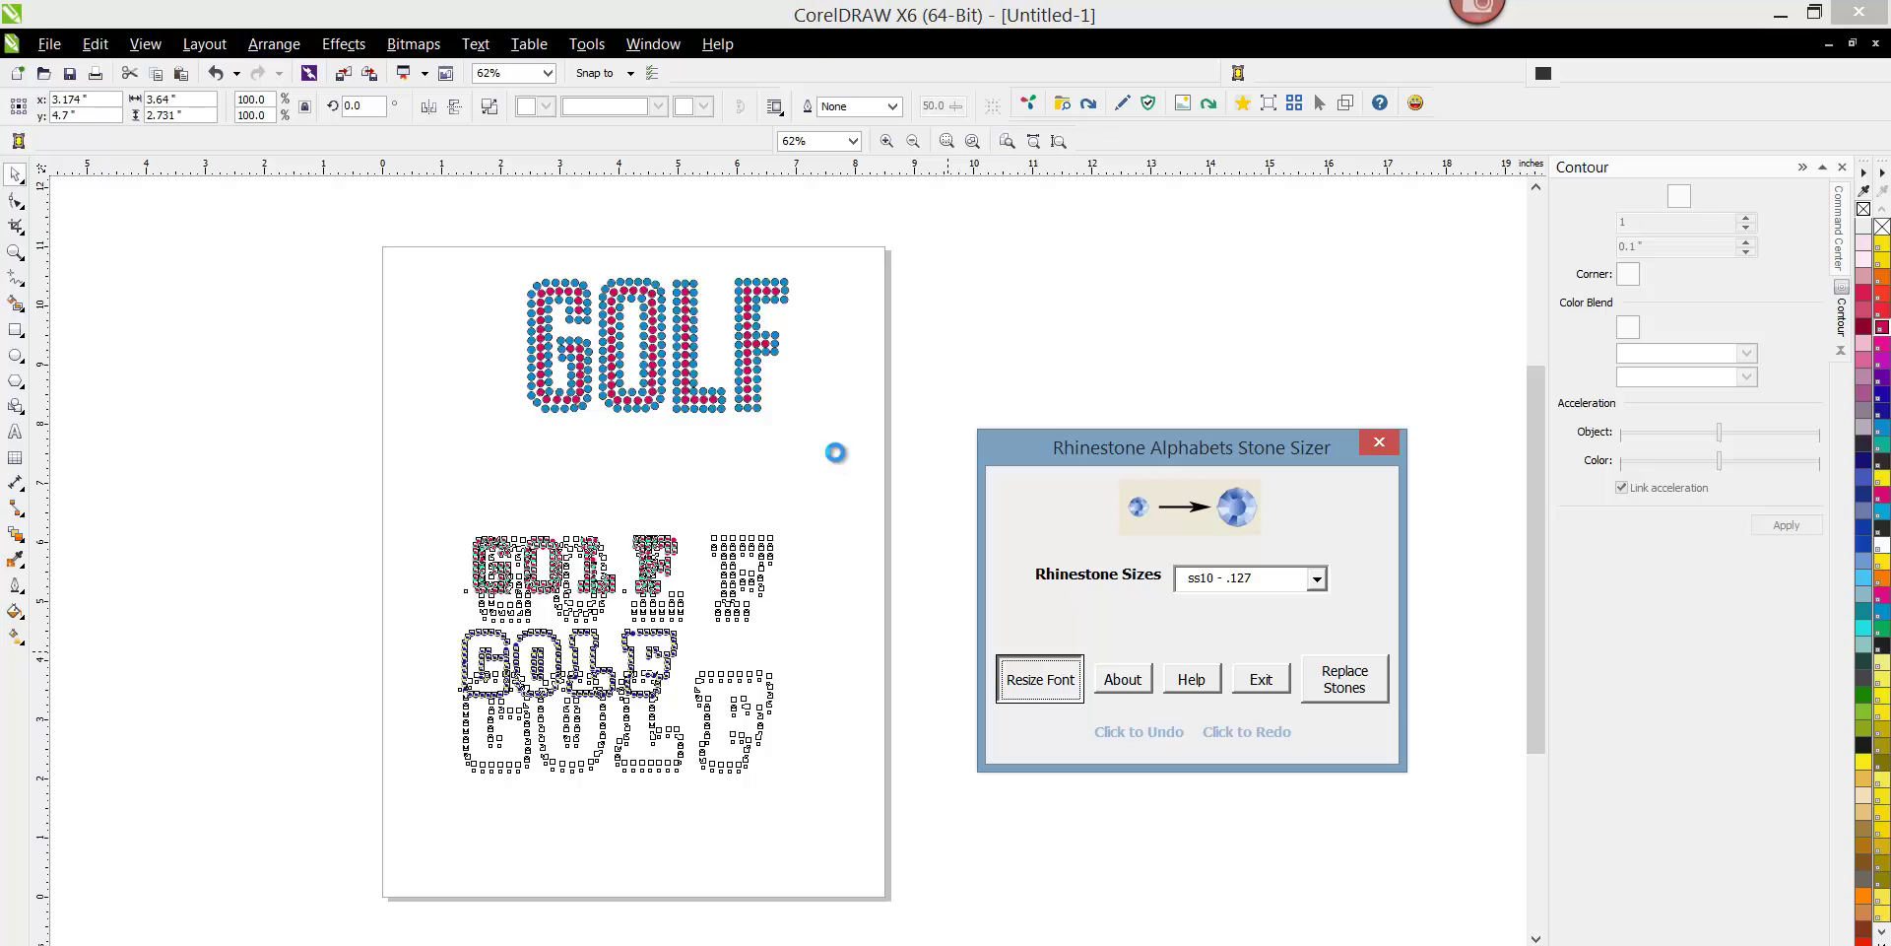
pyautogui.click(347, 548)
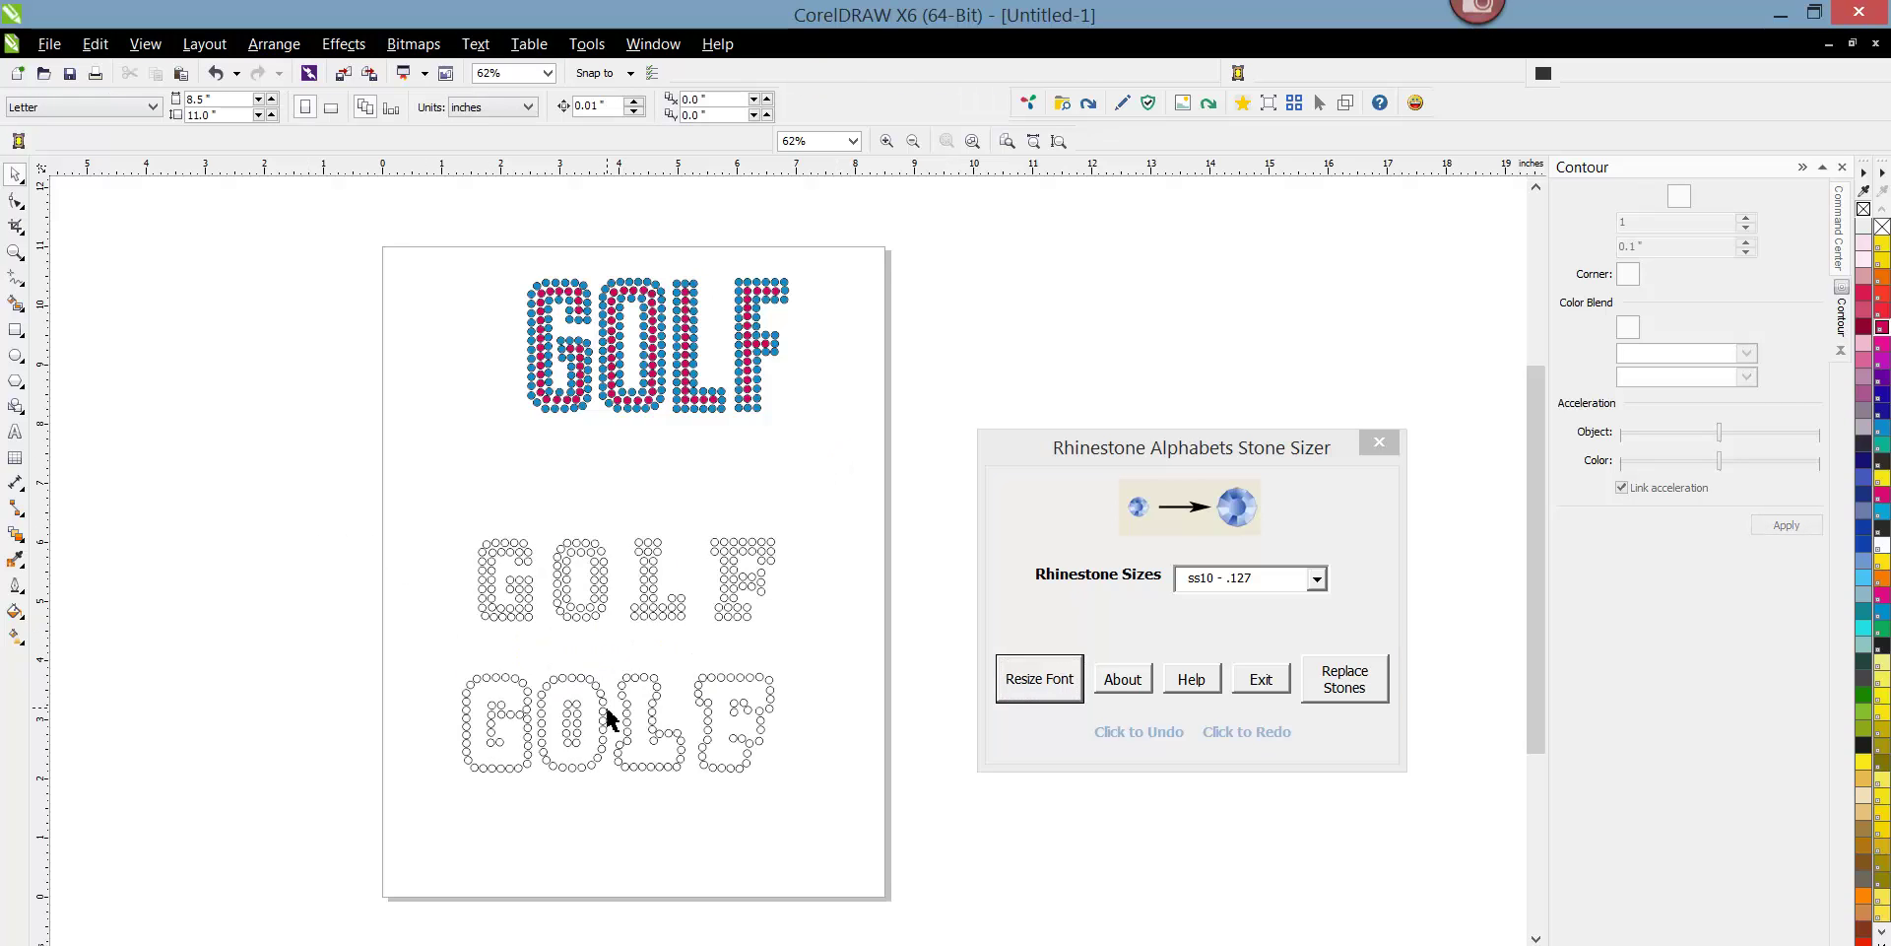
# Color the resized fill GOLF stones crimson and the resized outline GOLF stones dark blue.
pyautogui.moveTo(379, 477); pyautogui.dragTo(868, 665)
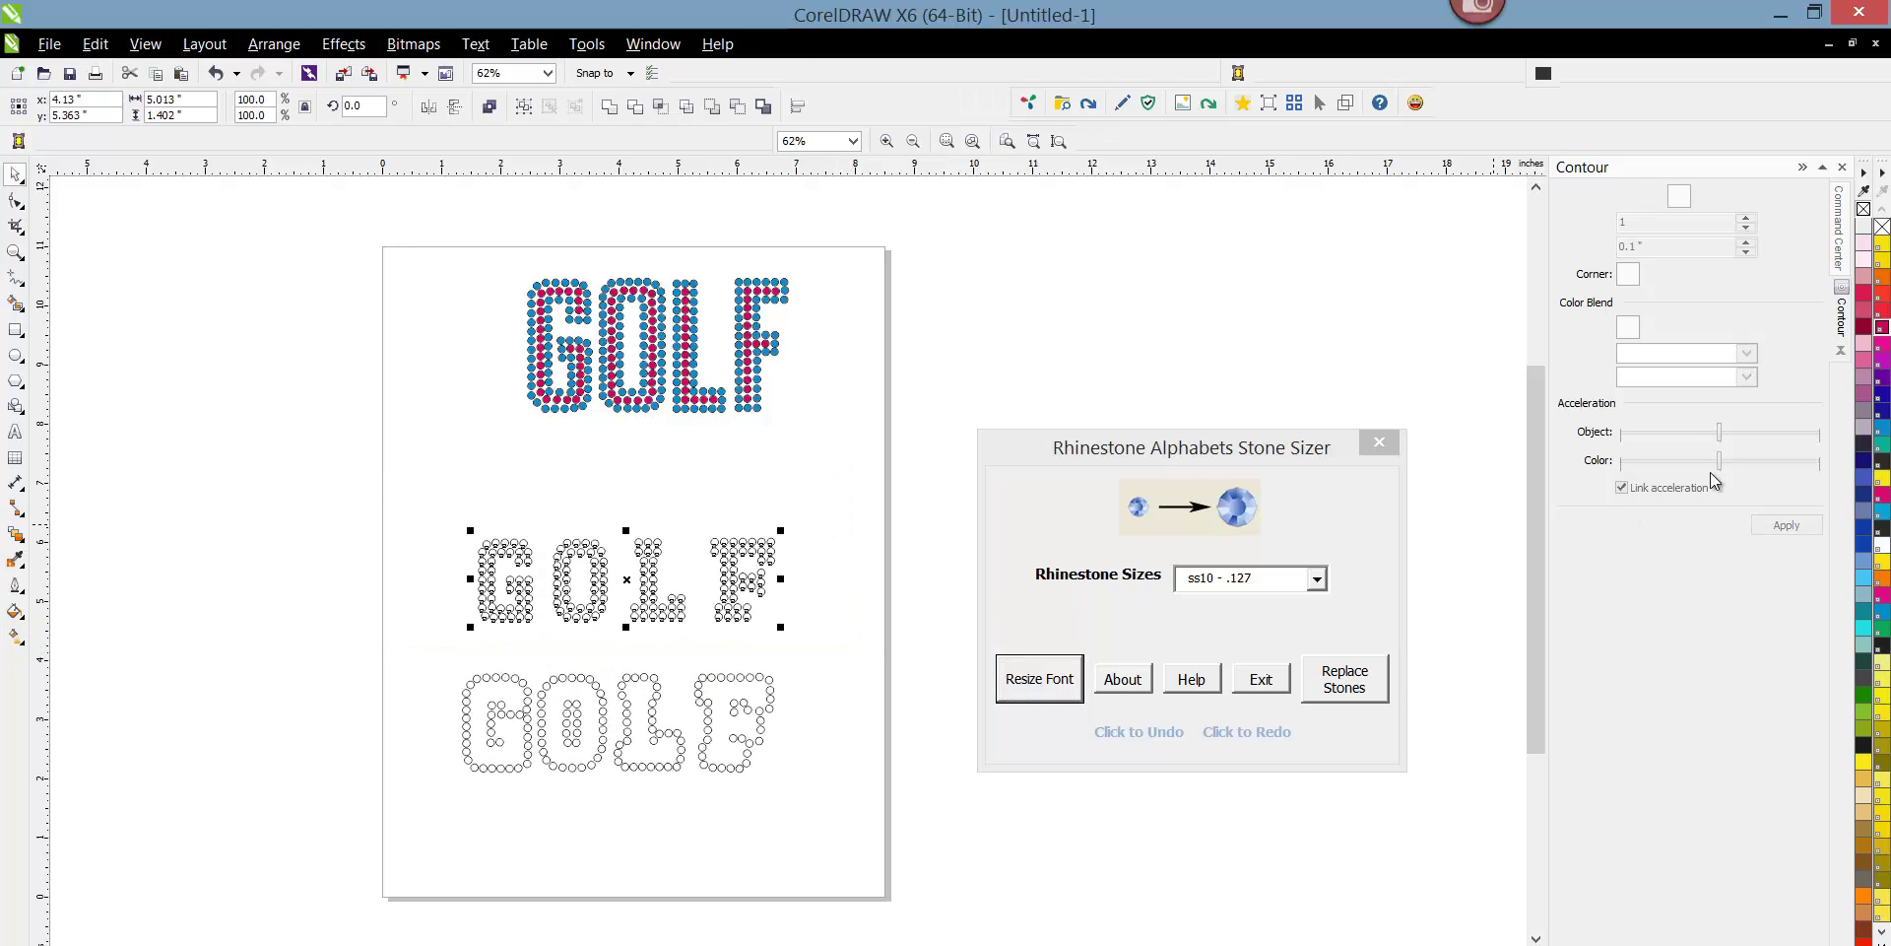
pyautogui.click(1881, 335)
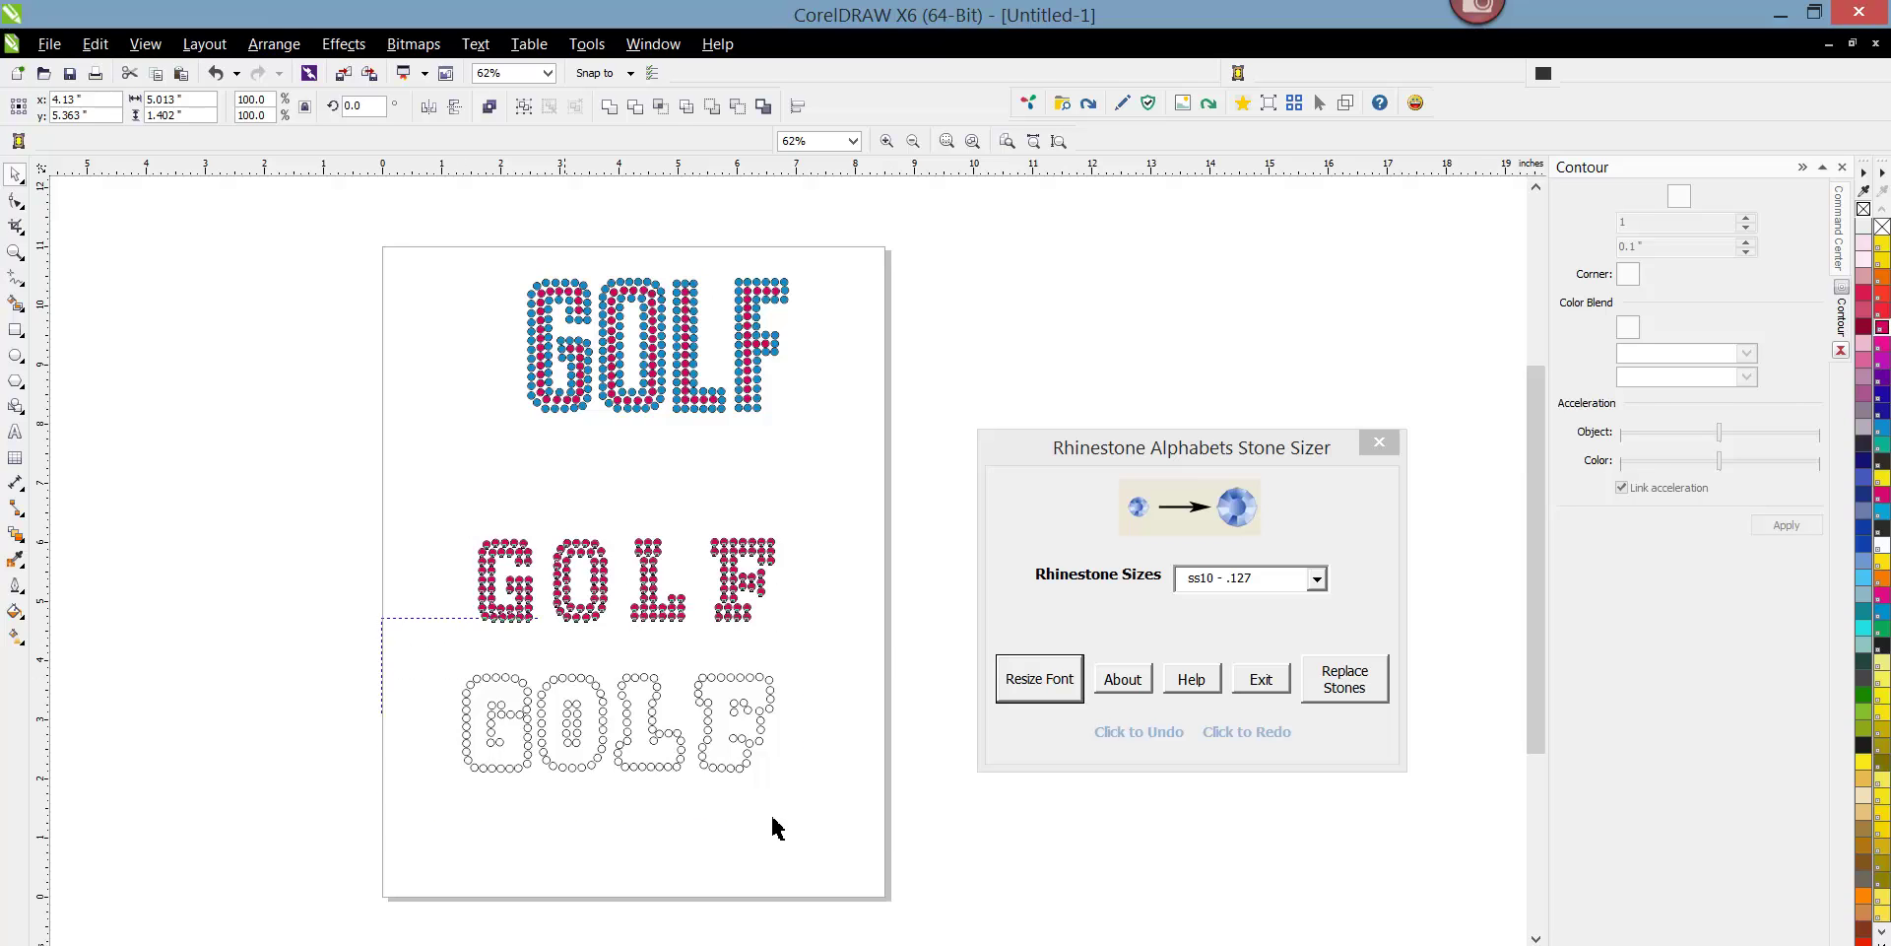
pyautogui.moveTo(778, 827); pyautogui.dragTo(841, 865)
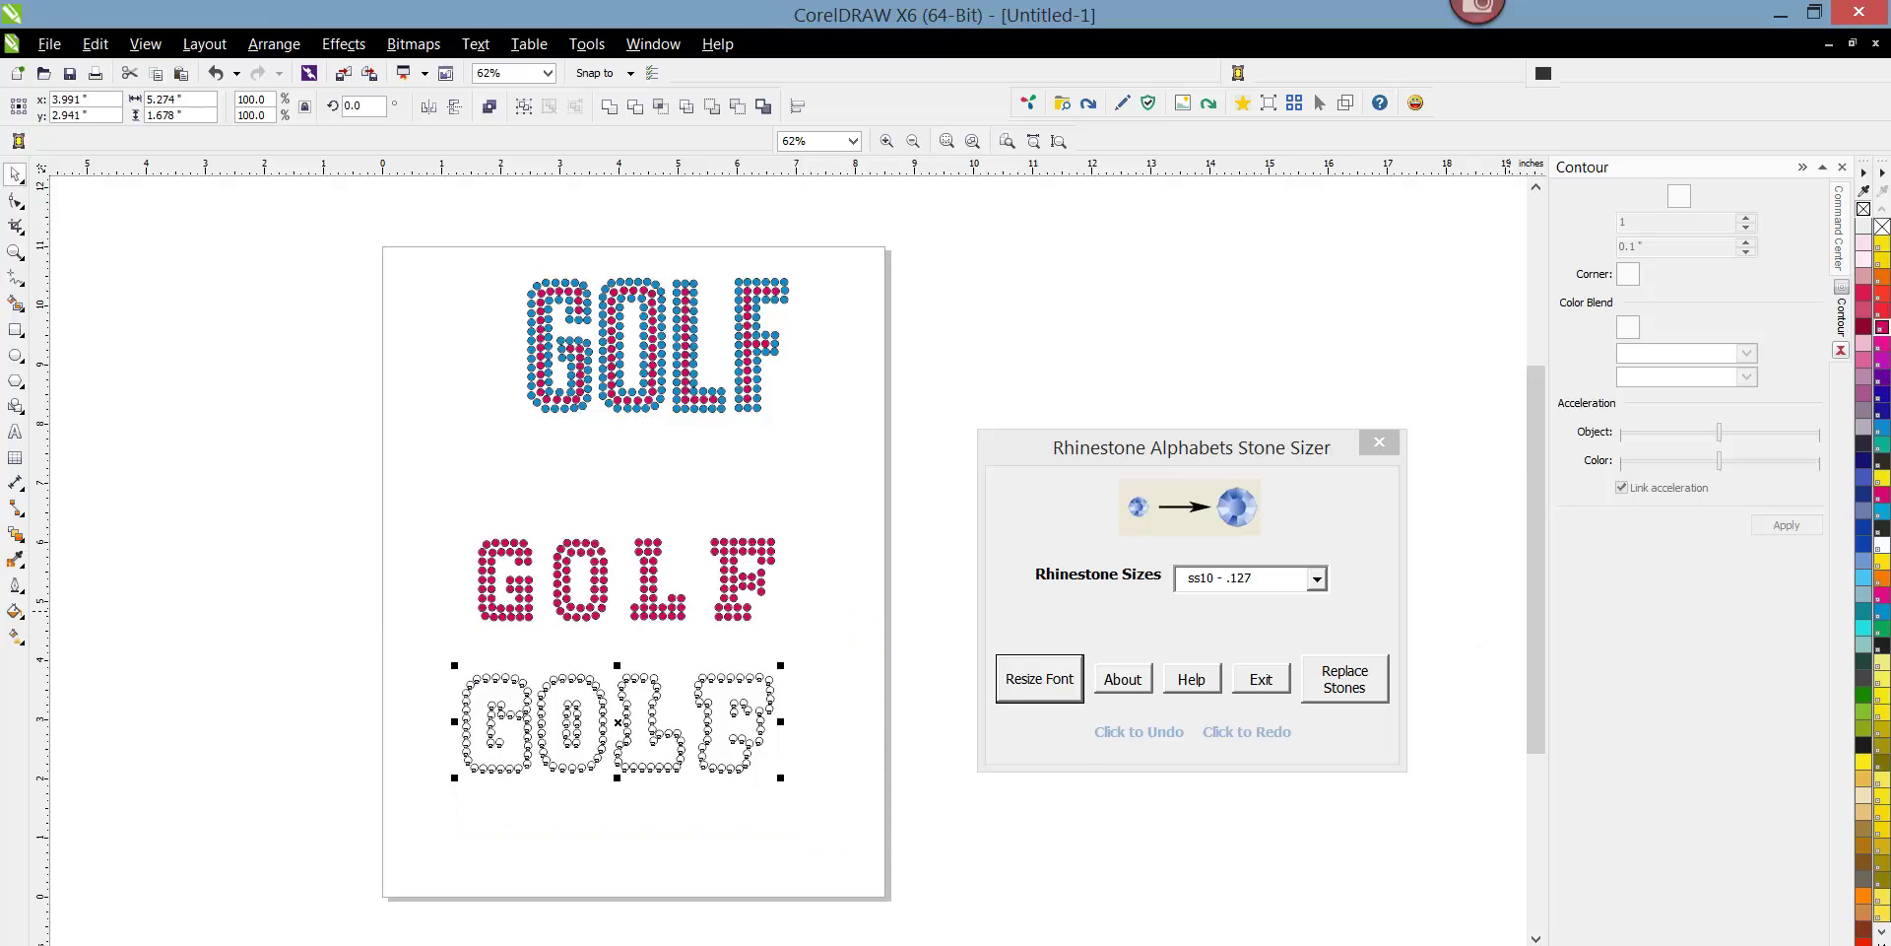
pyautogui.click(1883, 413)
pyautogui.press('Escape')
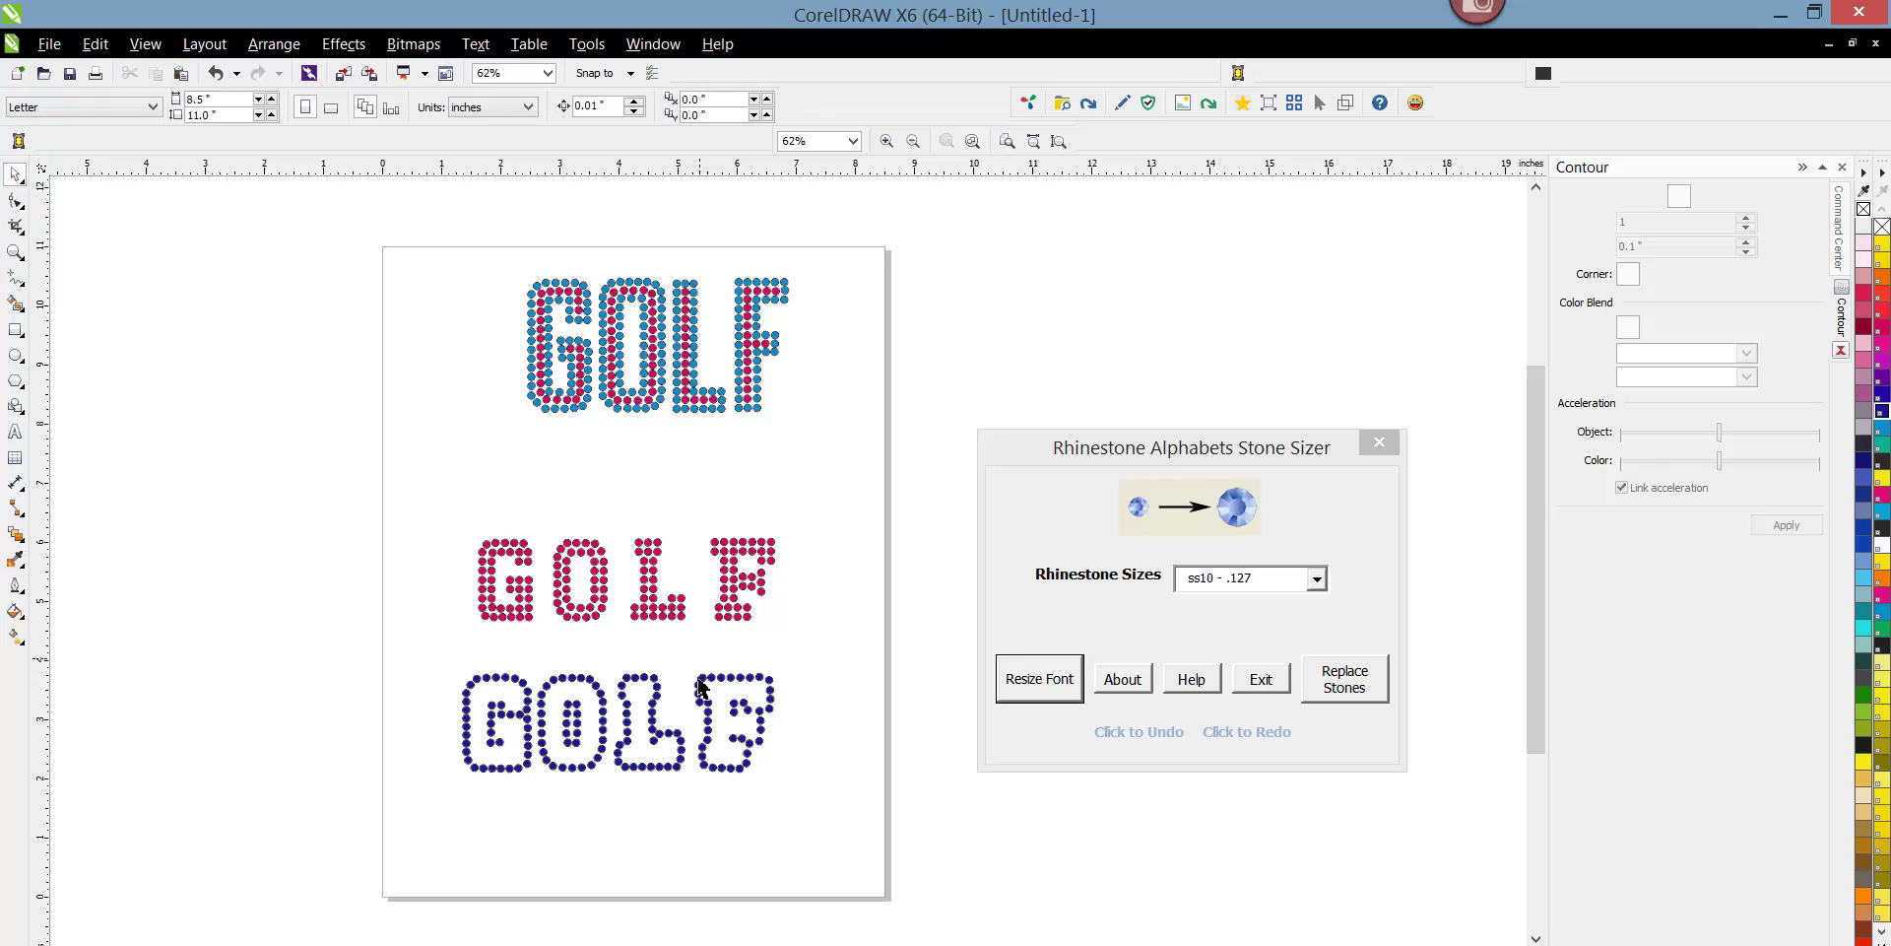
# Group the stones of the blue outline F and L and of each crimson fill letter as separate letter groups.
pyautogui.moveTo(365, 655); pyautogui.dragTo(818, 816)
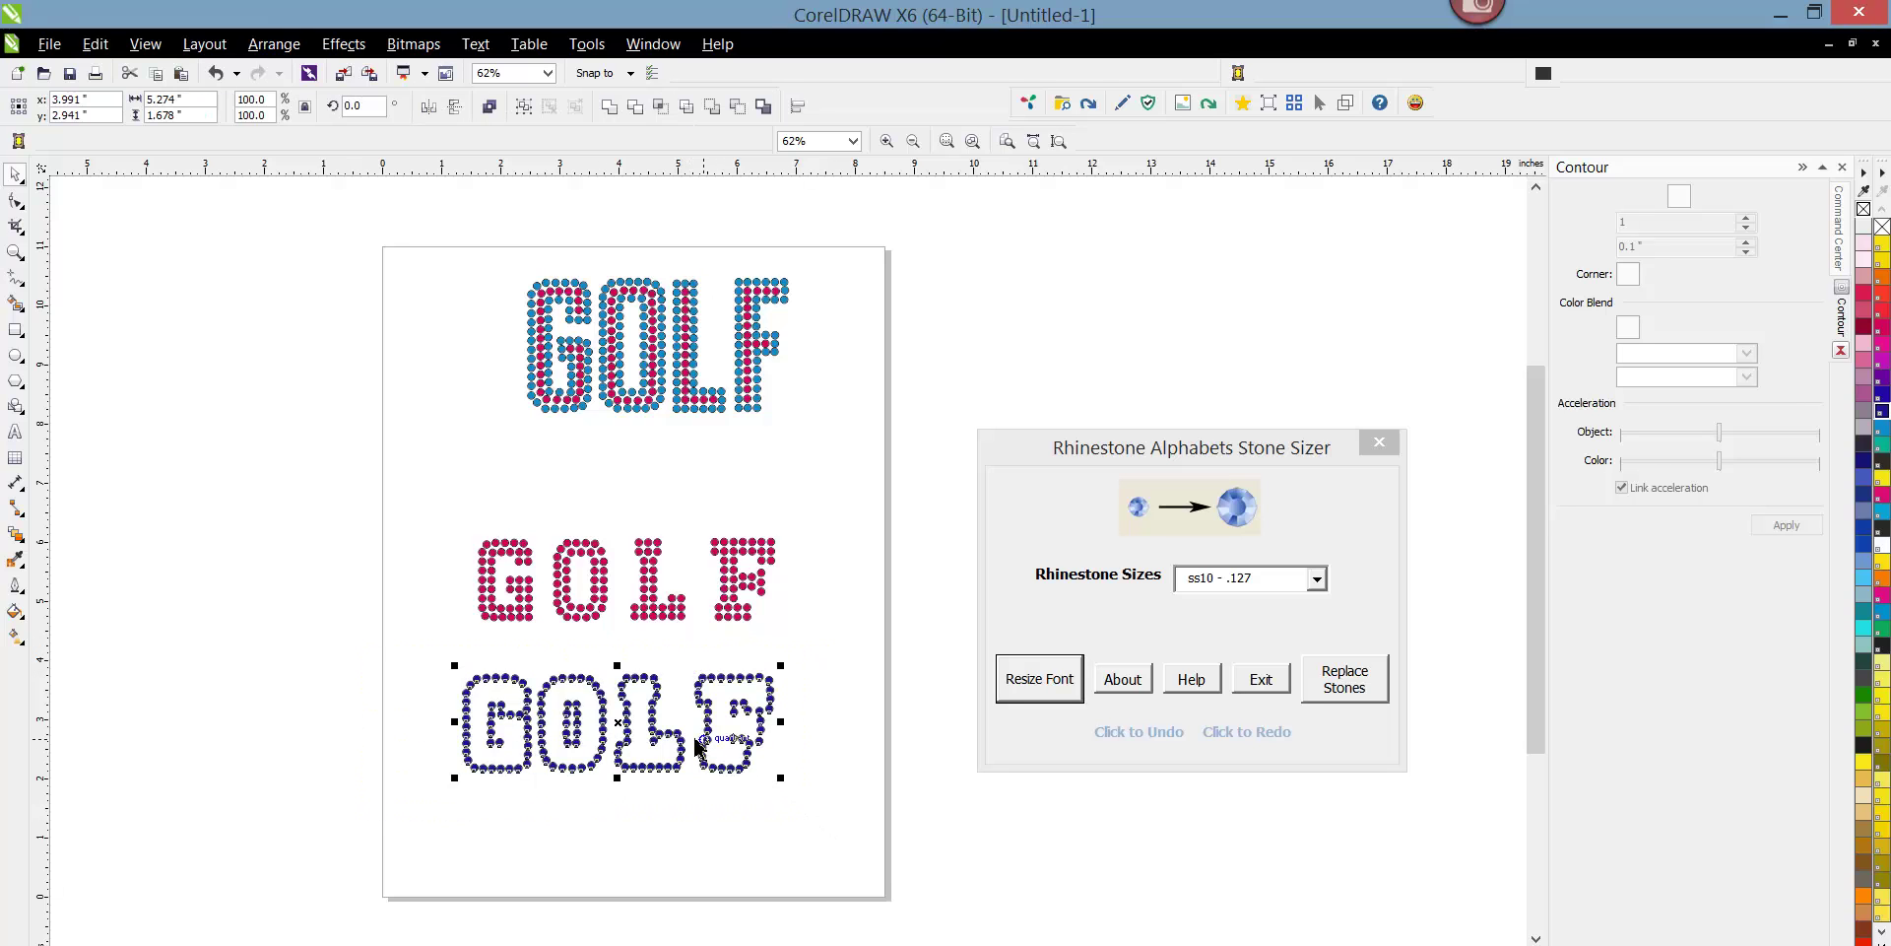
pyautogui.click(482, 815)
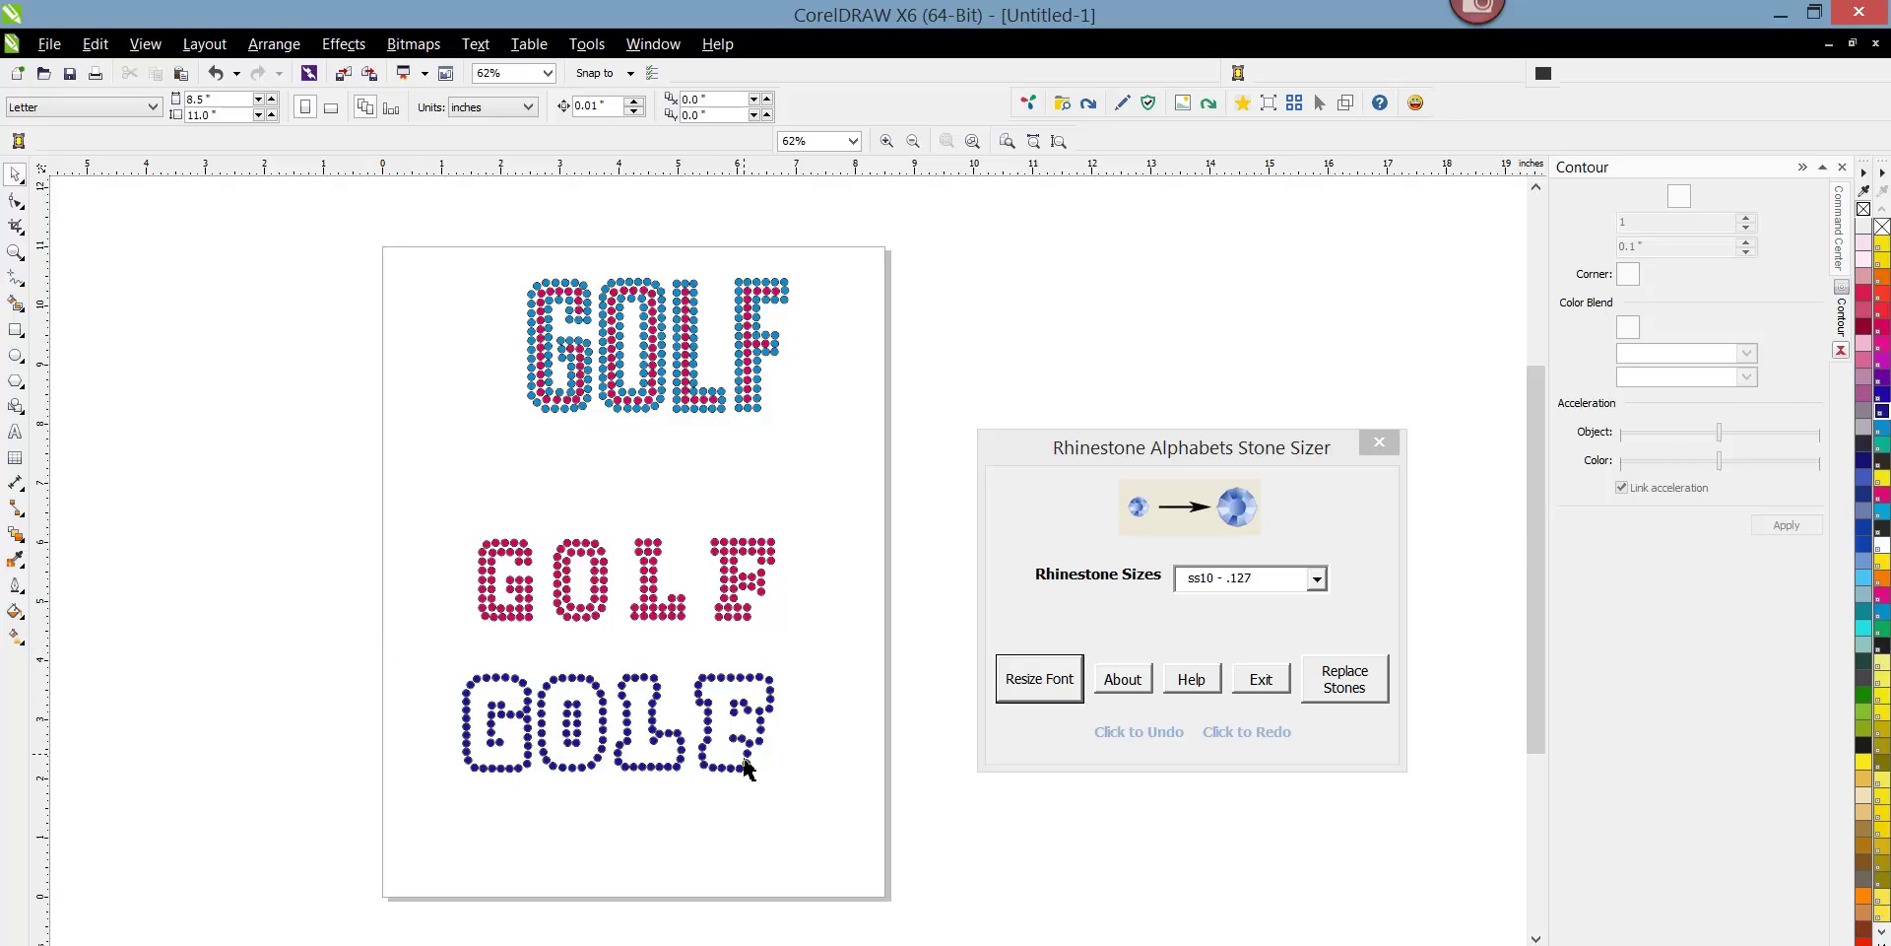
pyautogui.scroll(2, 746, 768)
pyautogui.moveTo(747, 690); pyautogui.dragTo(916, 898)
pyautogui.moveTo(482, 577); pyautogui.dragTo(645, 849)
pyautogui.moveTo(669, 296); pyautogui.dragTo(913, 538)
pyautogui.moveTo(583, 407); pyautogui.dragTo(640, 537)
pyautogui.moveTo(341, 300); pyautogui.dragTo(506, 553)
pyautogui.moveTo(108, 248); pyautogui.dragTo(350, 537)
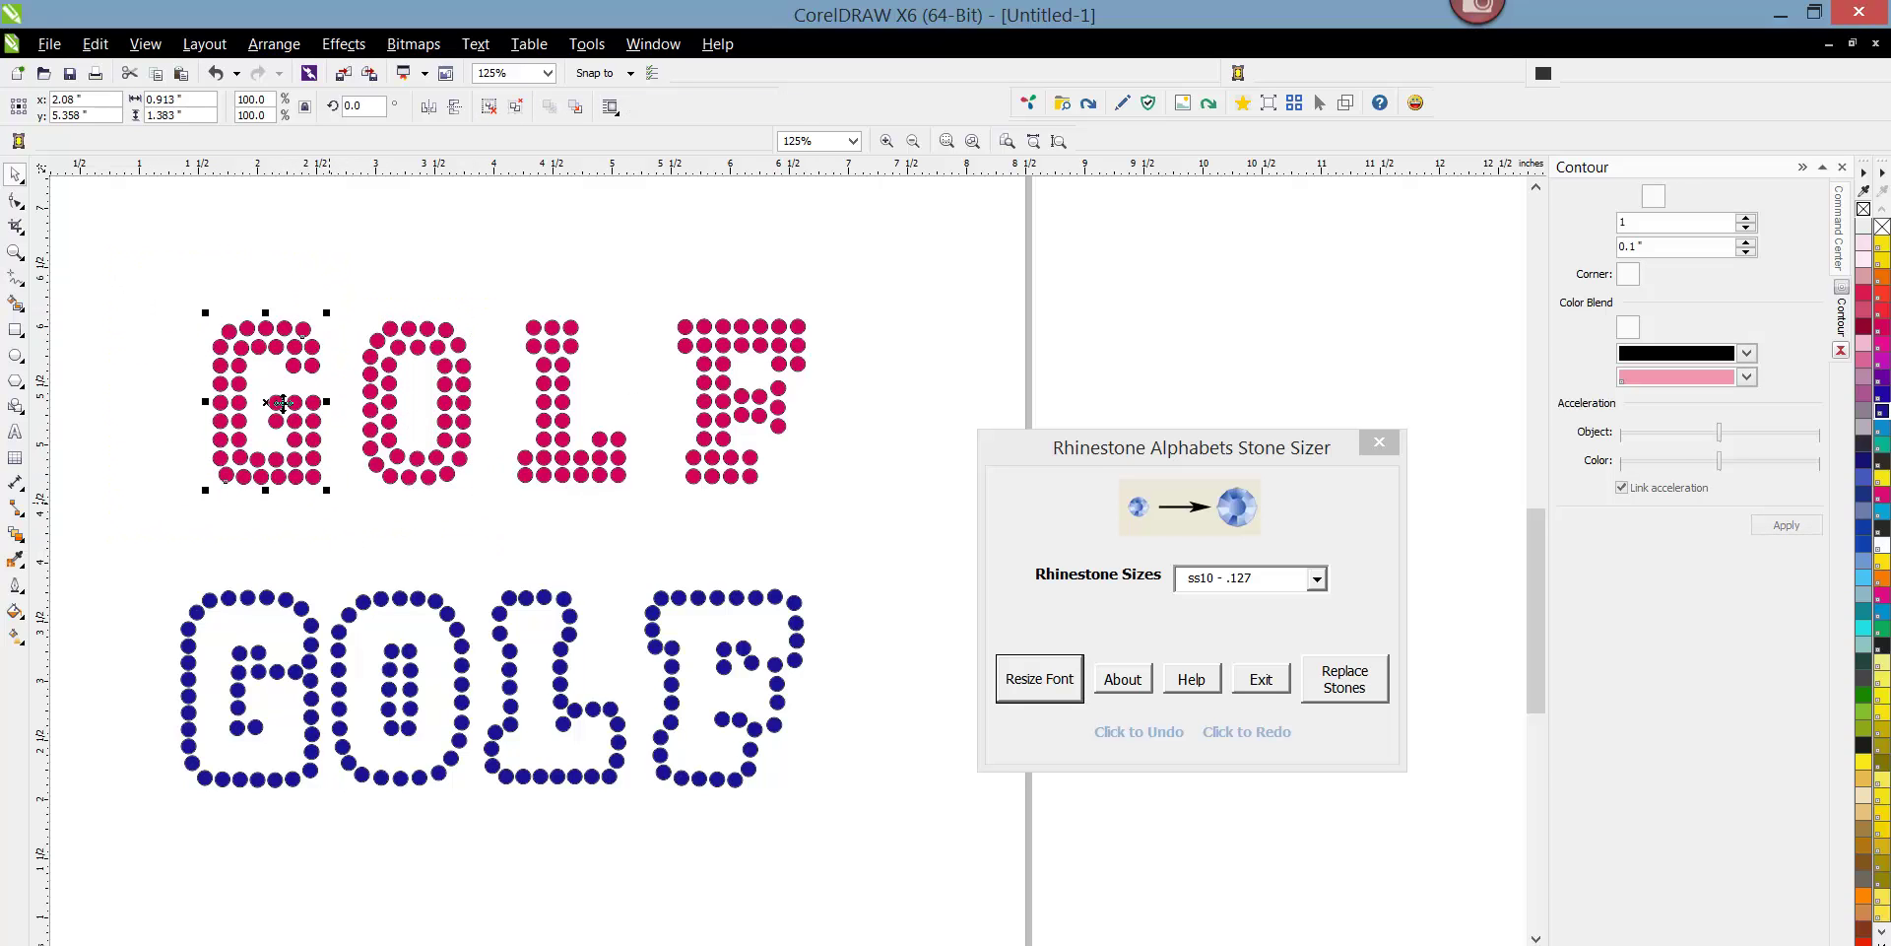
# Move all crimson fill letters down into the dark blue outline GOLF so the stones nest inside the outlines.
pyautogui.moveTo(148, 261); pyautogui.dragTo(887, 541)
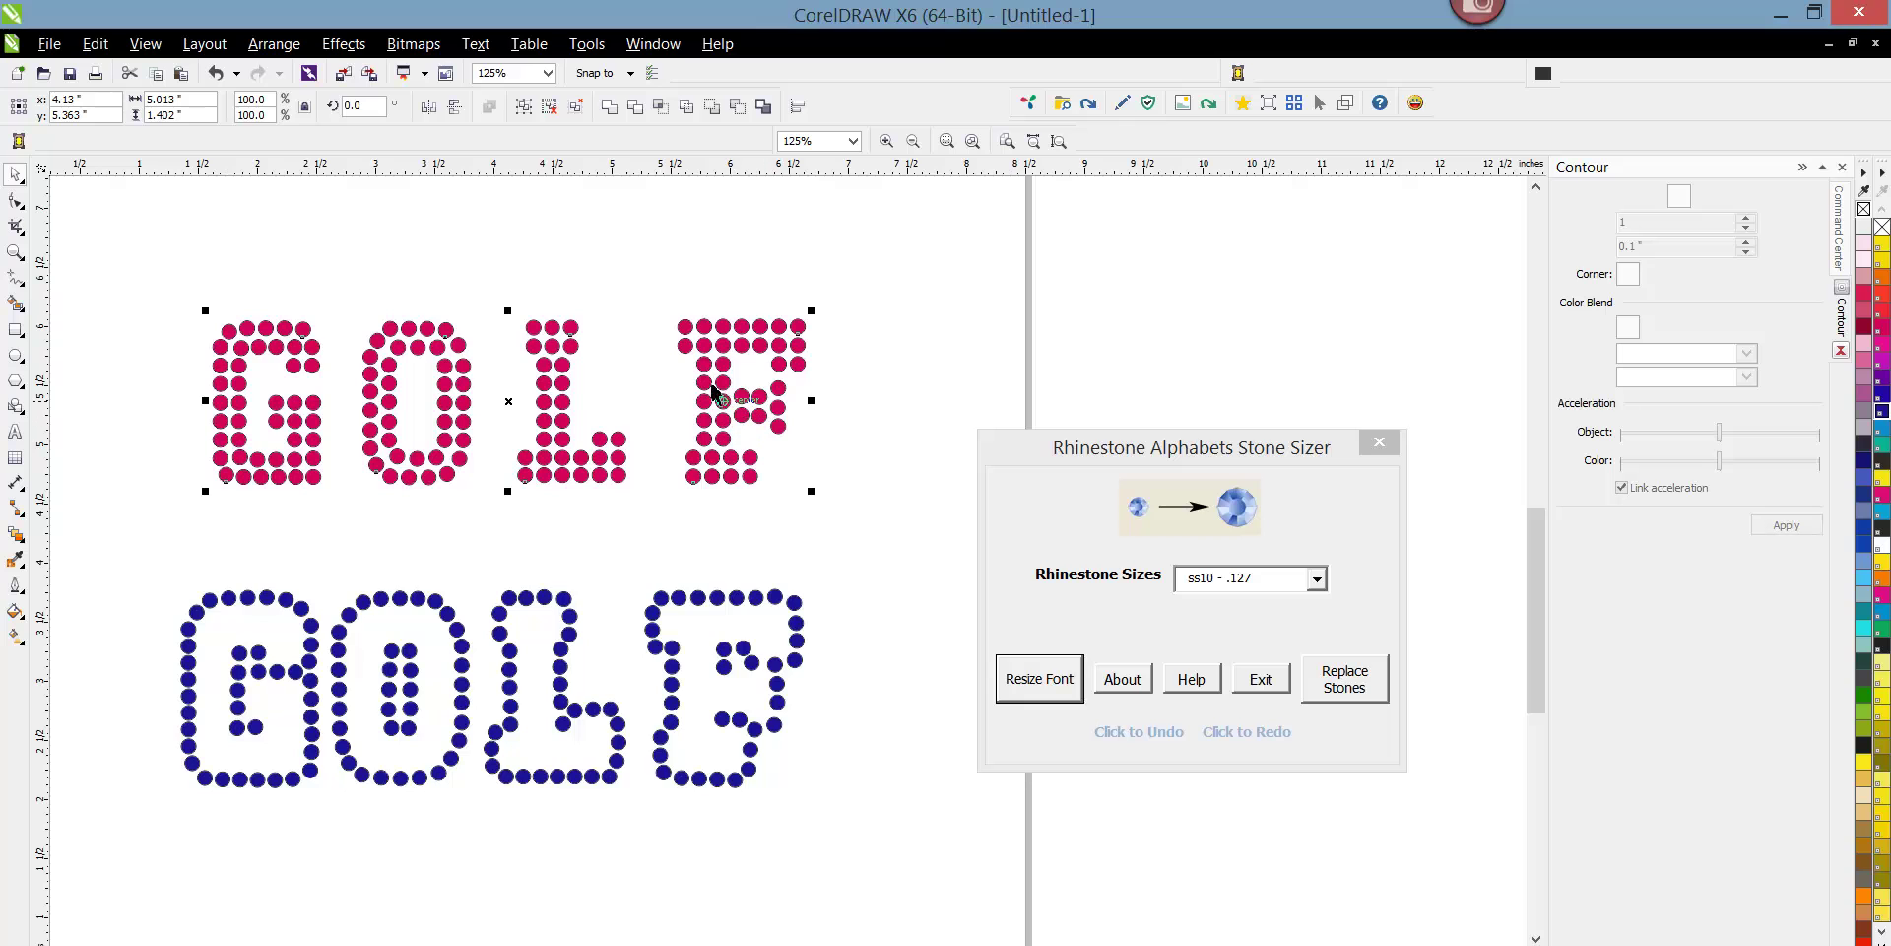
pyautogui.moveTo(715, 386); pyautogui.dragTo(700, 673)
pyautogui.scroll(1, 704, 640)
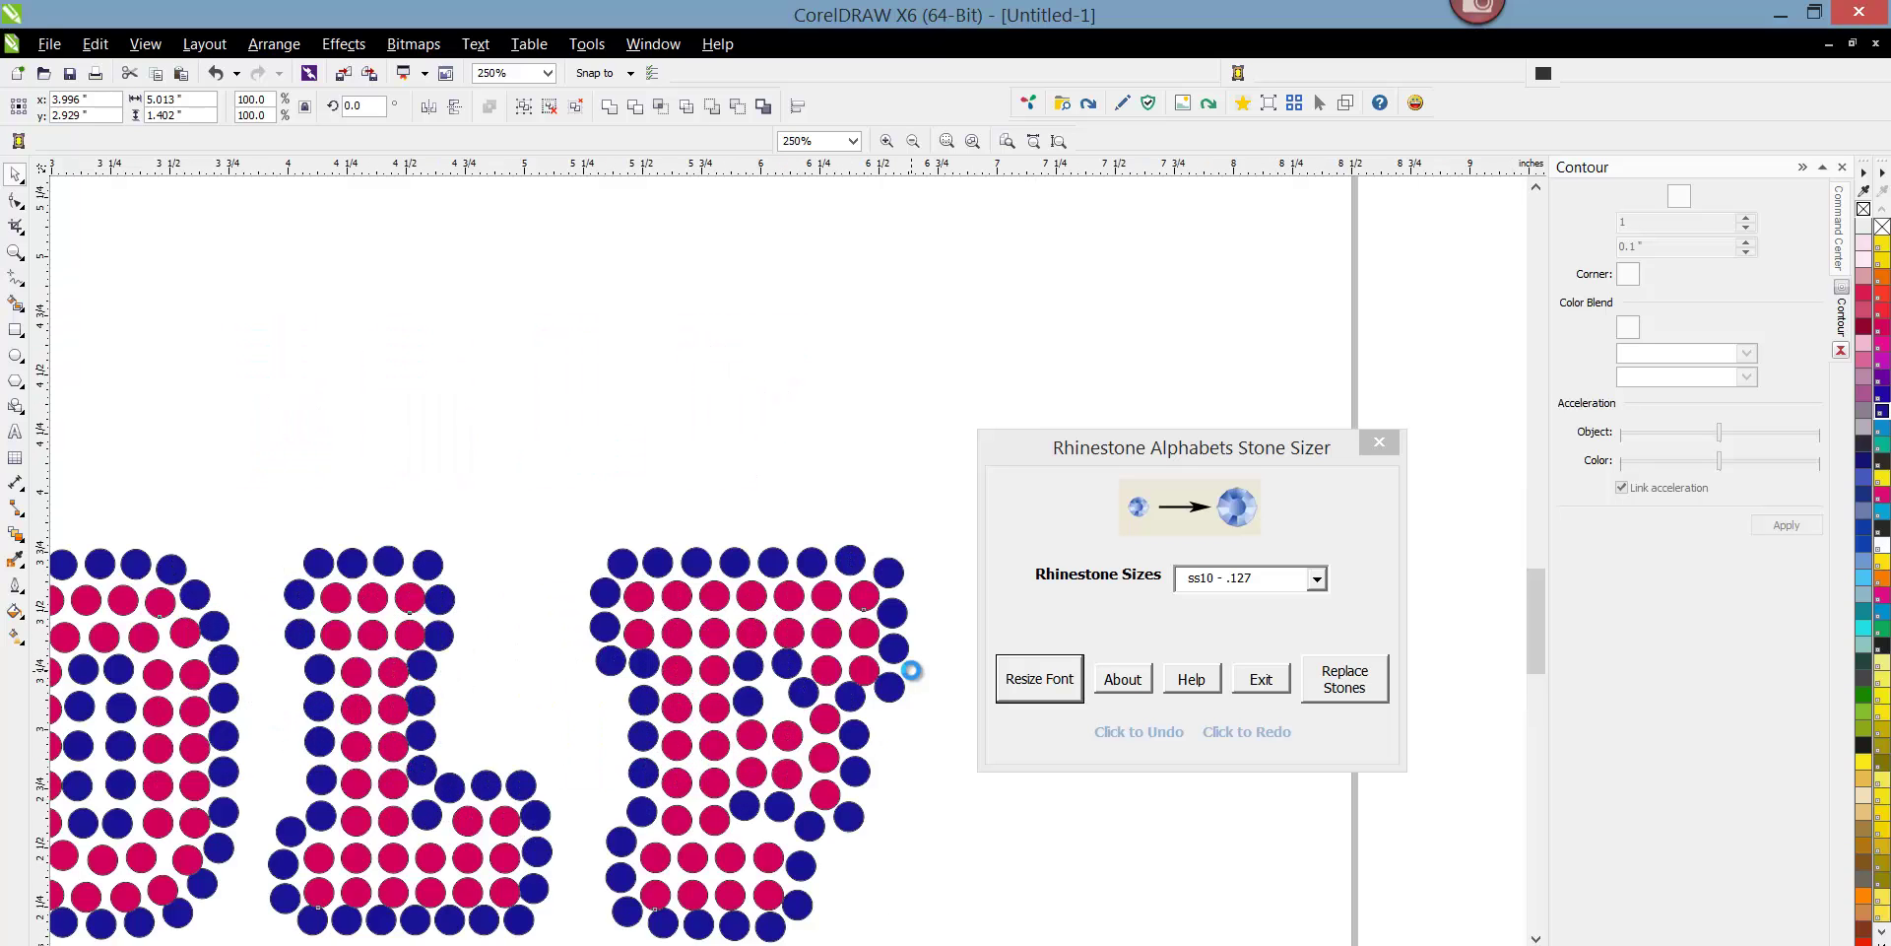
pyautogui.click(867, 446)
# Nudge the blue outline and crimson fill of the letter F left, closer to the L.
pyautogui.scroll(-1, 670, 473)
pyautogui.moveTo(691, 434); pyautogui.dragTo(936, 757)
pyautogui.press('Left')
pyautogui.press('Left')
pyautogui.press('Left')
pyautogui.press('Left')
pyautogui.press('Left')
pyautogui.press('Left')
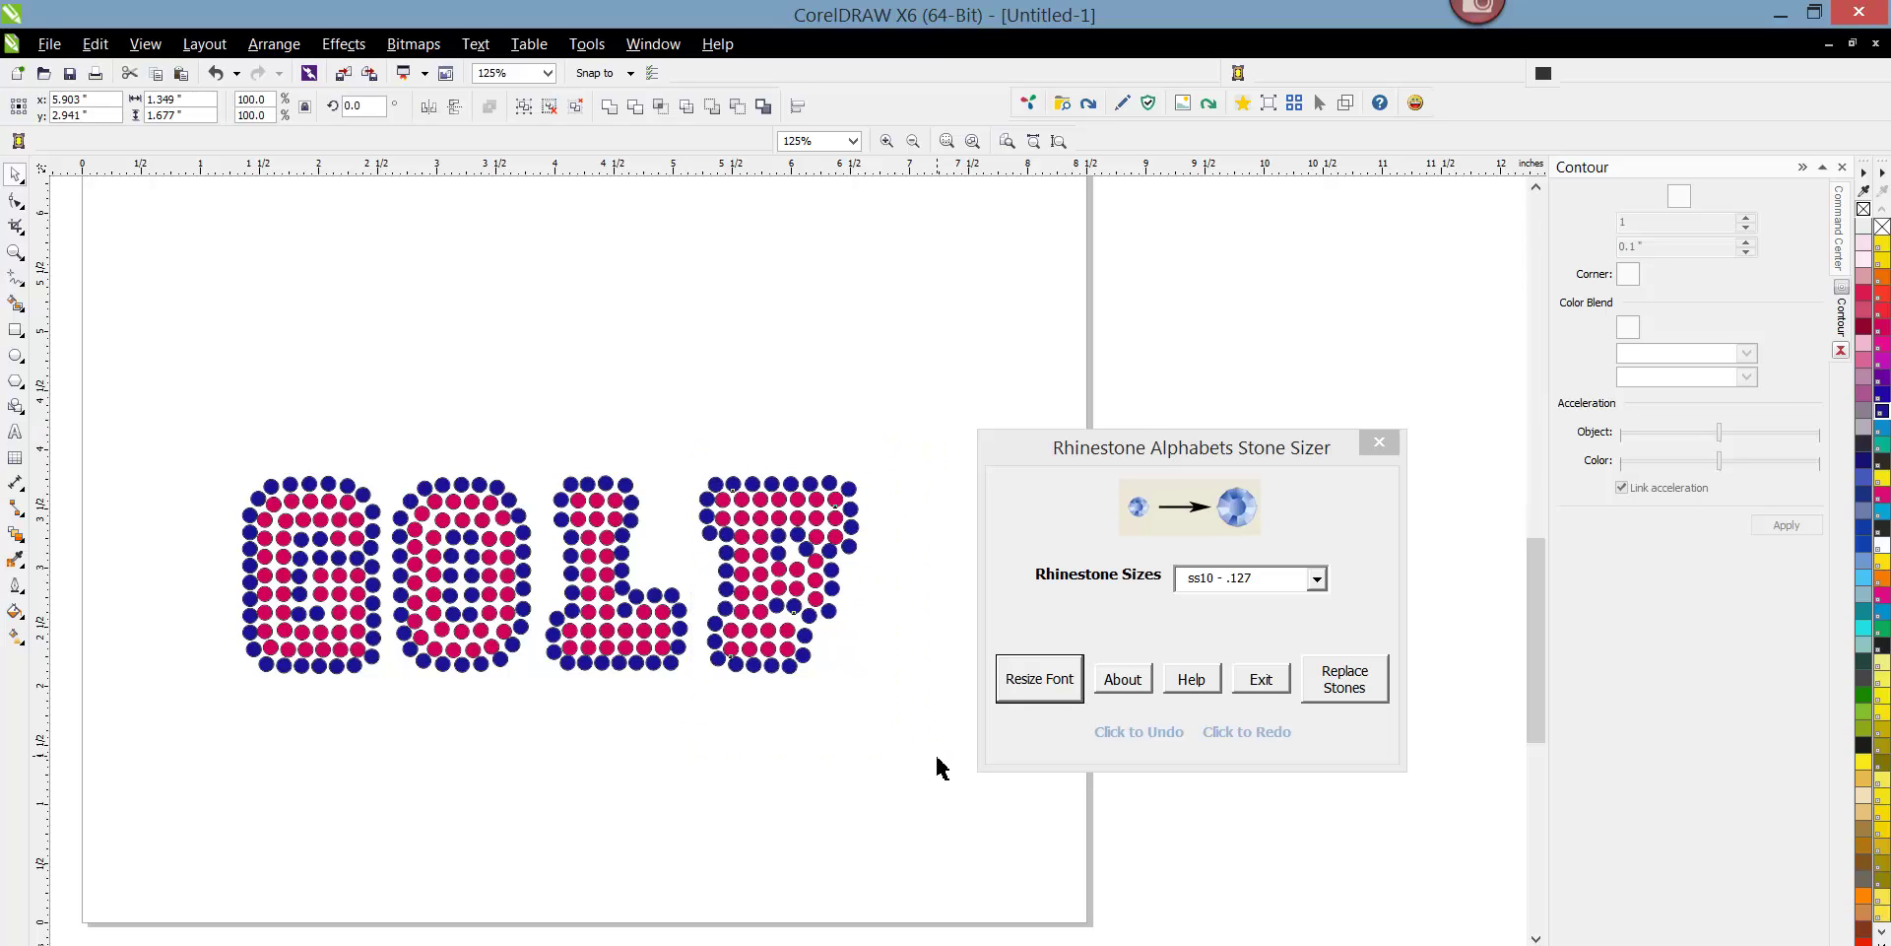
pyautogui.press('Left')
pyautogui.press('Left')
pyautogui.press('Left')
pyautogui.press('Left')
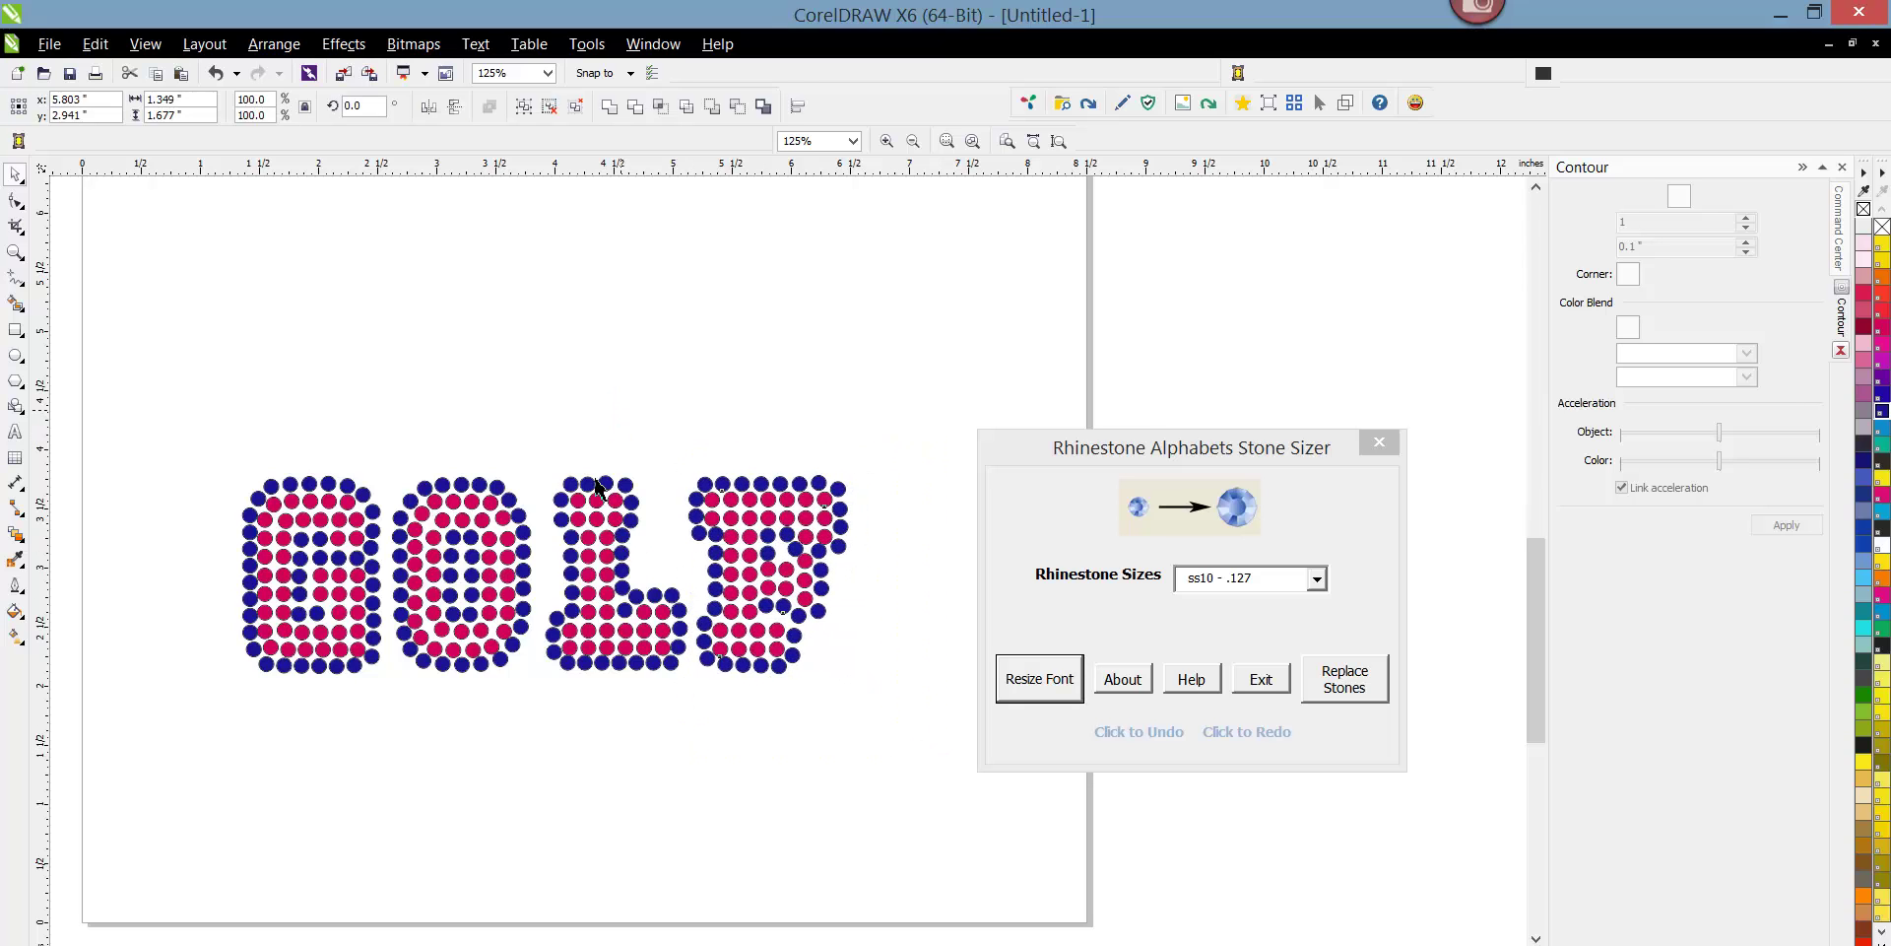
pyautogui.press('Left')
pyautogui.press('Left')
pyautogui.press('Left')
pyautogui.press('Left')
# Nudge the letters L and F together to the left, closer to the O.
pyautogui.moveTo(527, 464); pyautogui.dragTo(936, 745)
pyautogui.press('Left')
pyautogui.press('Left')
pyautogui.press('Left')
pyautogui.press('Left')
pyautogui.press('Left')
pyautogui.press('Left')
pyautogui.press('Left')
pyautogui.press('Left')
pyautogui.press('Left')
pyautogui.press('Left')
pyautogui.press('Left')
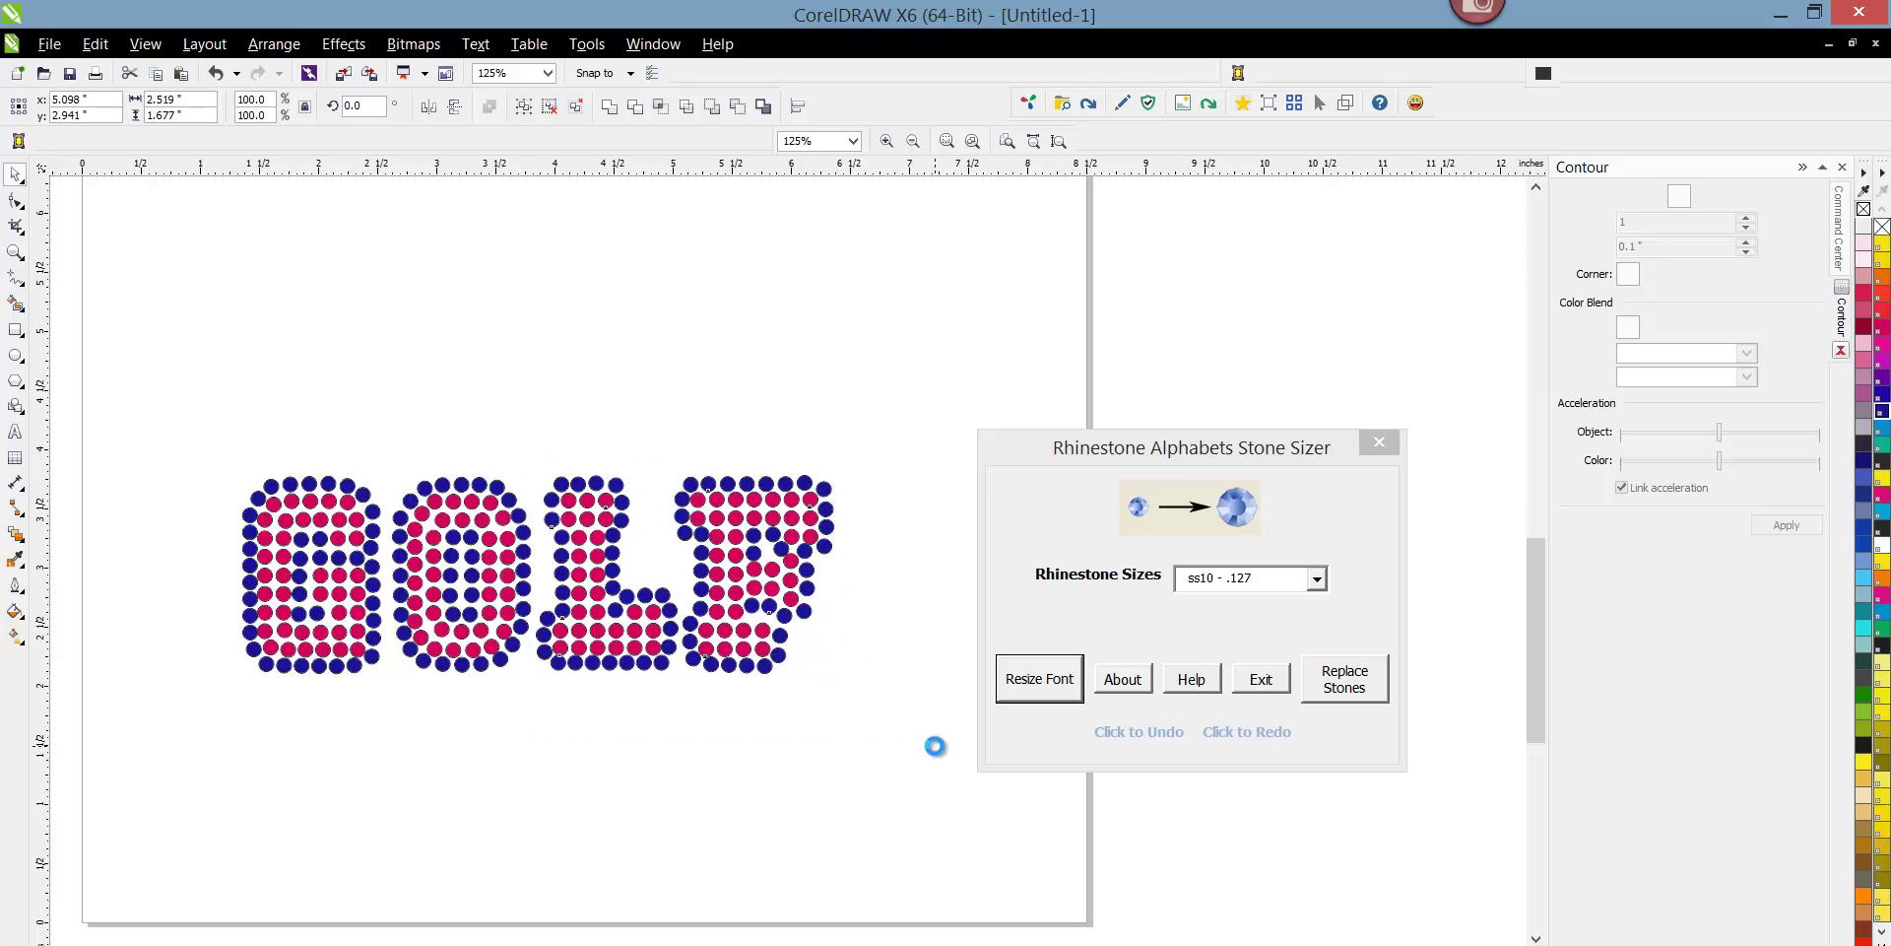
pyautogui.click(368, 381)
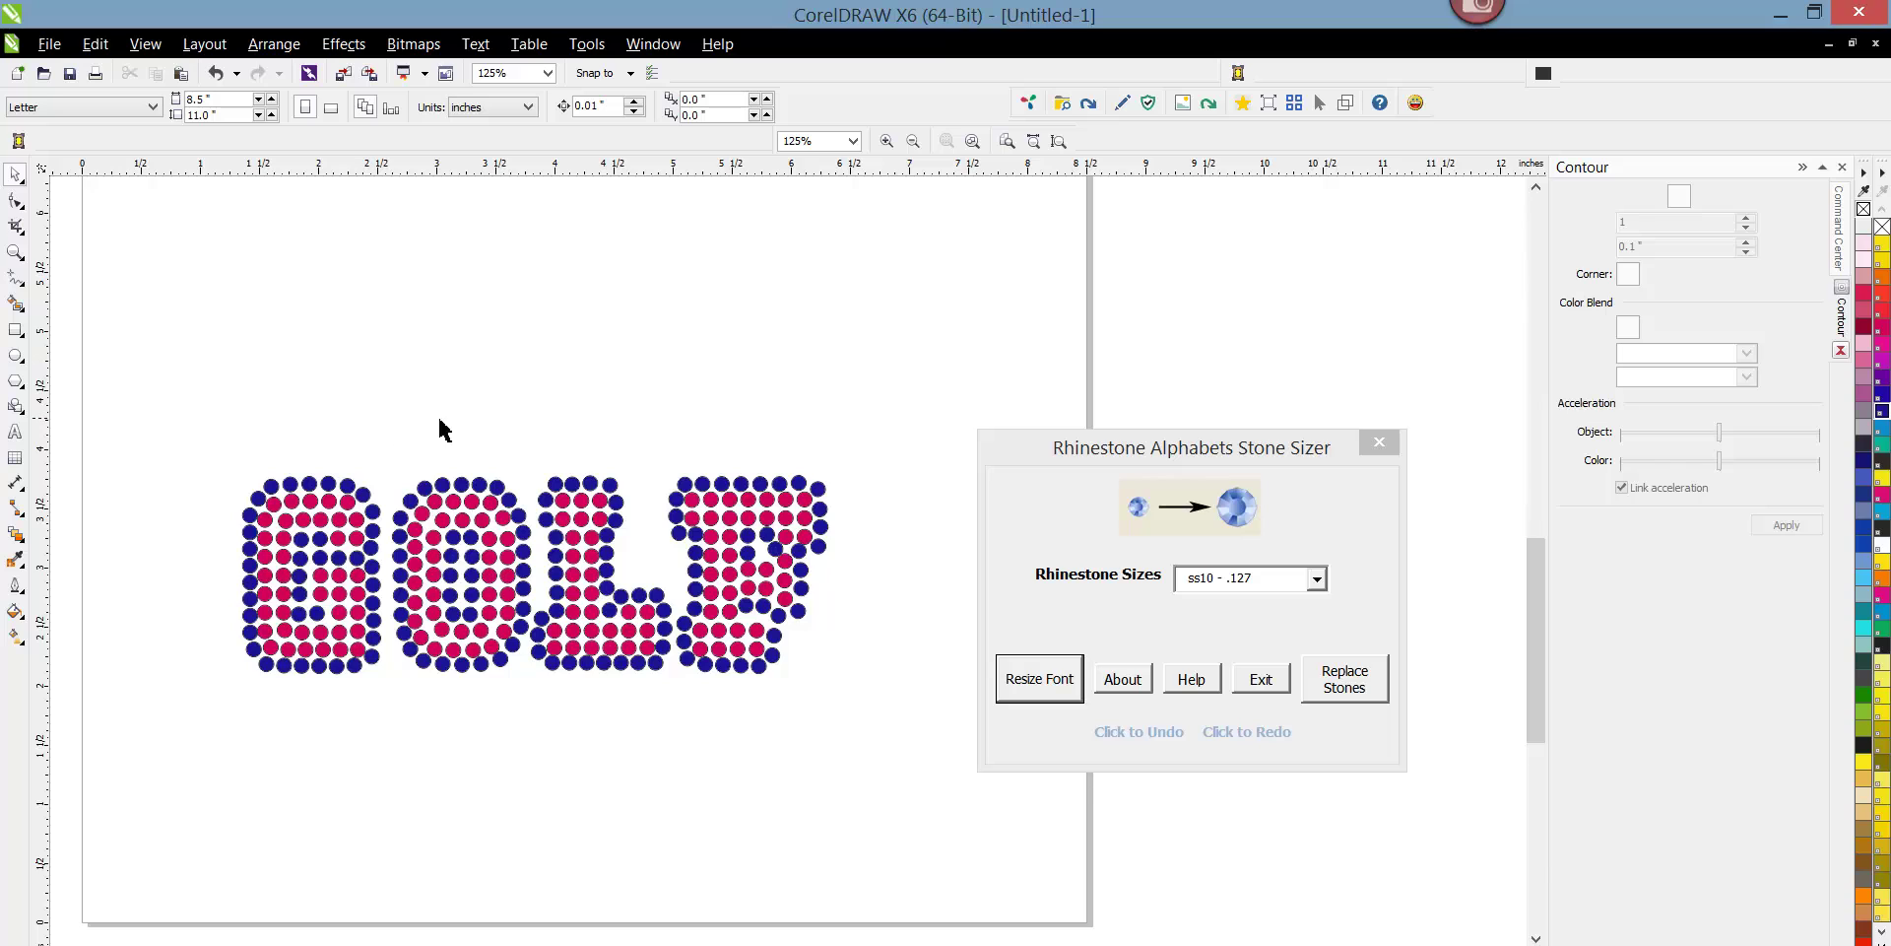
# Remove the outlines from all stones of the combined dark blue and crimson GOLF design.
pyautogui.scroll(-1, 393, 389)
pyautogui.moveTo(298, 404); pyautogui.dragTo(800, 645)
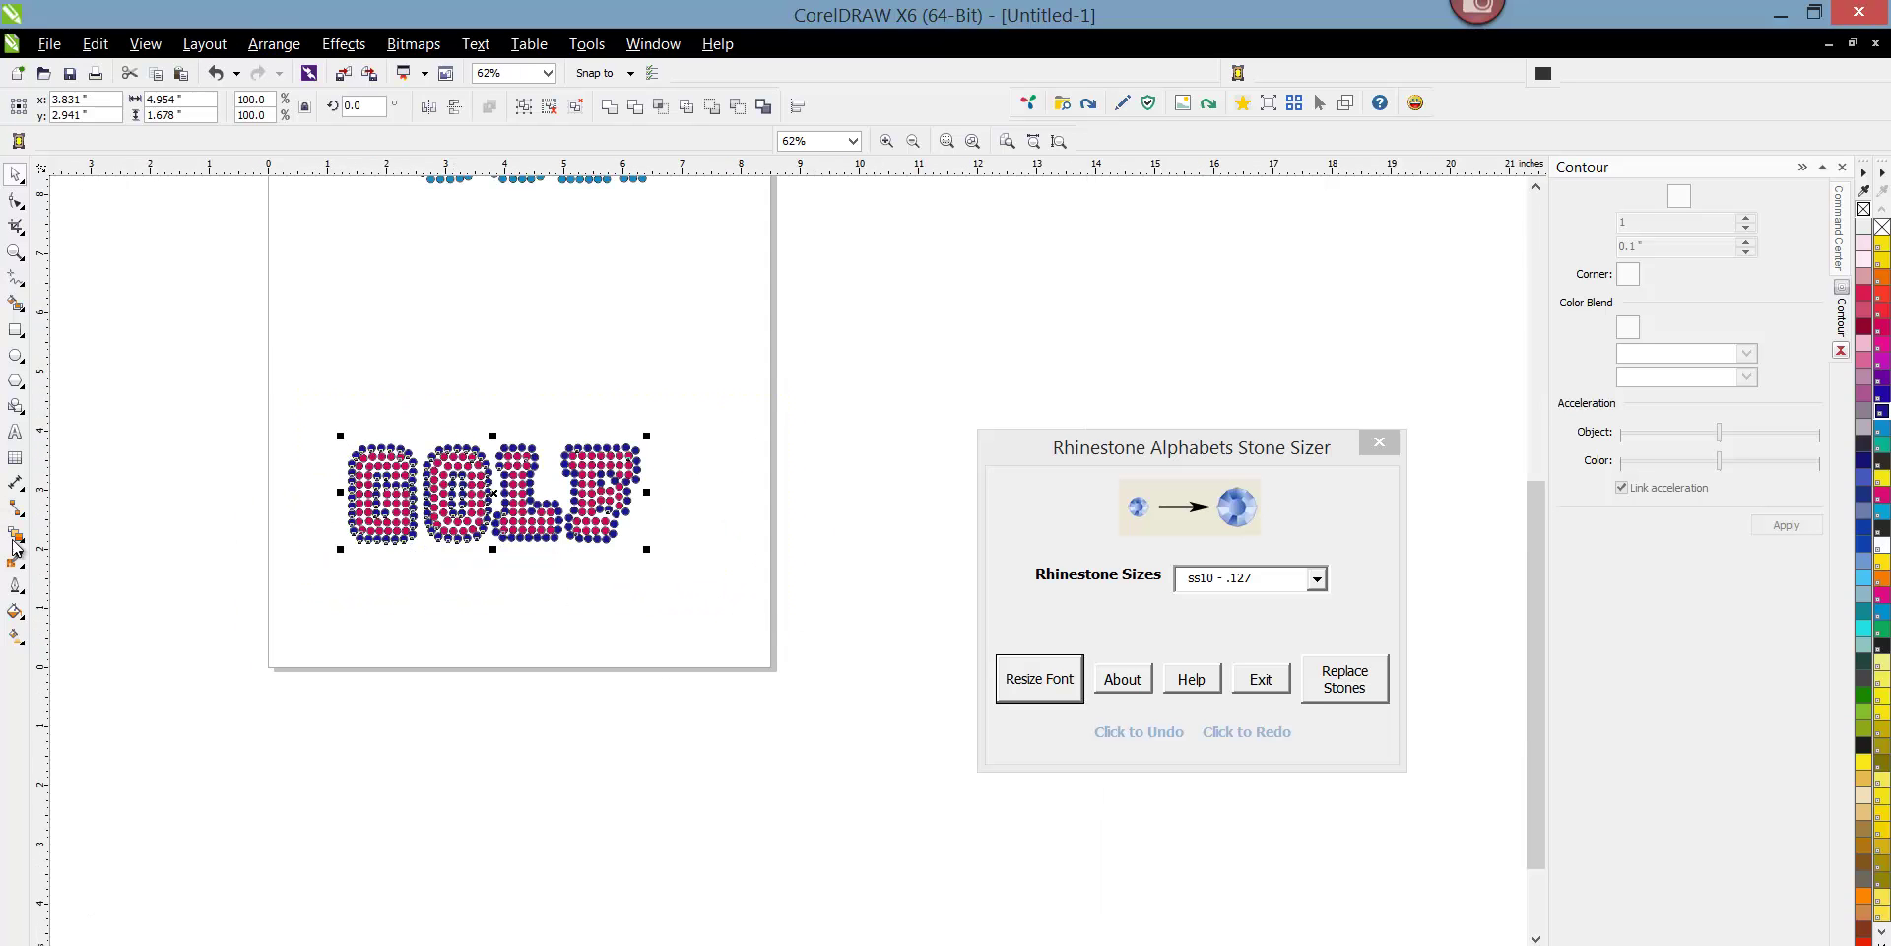
pyautogui.click(15, 585)
pyautogui.click(102, 646)
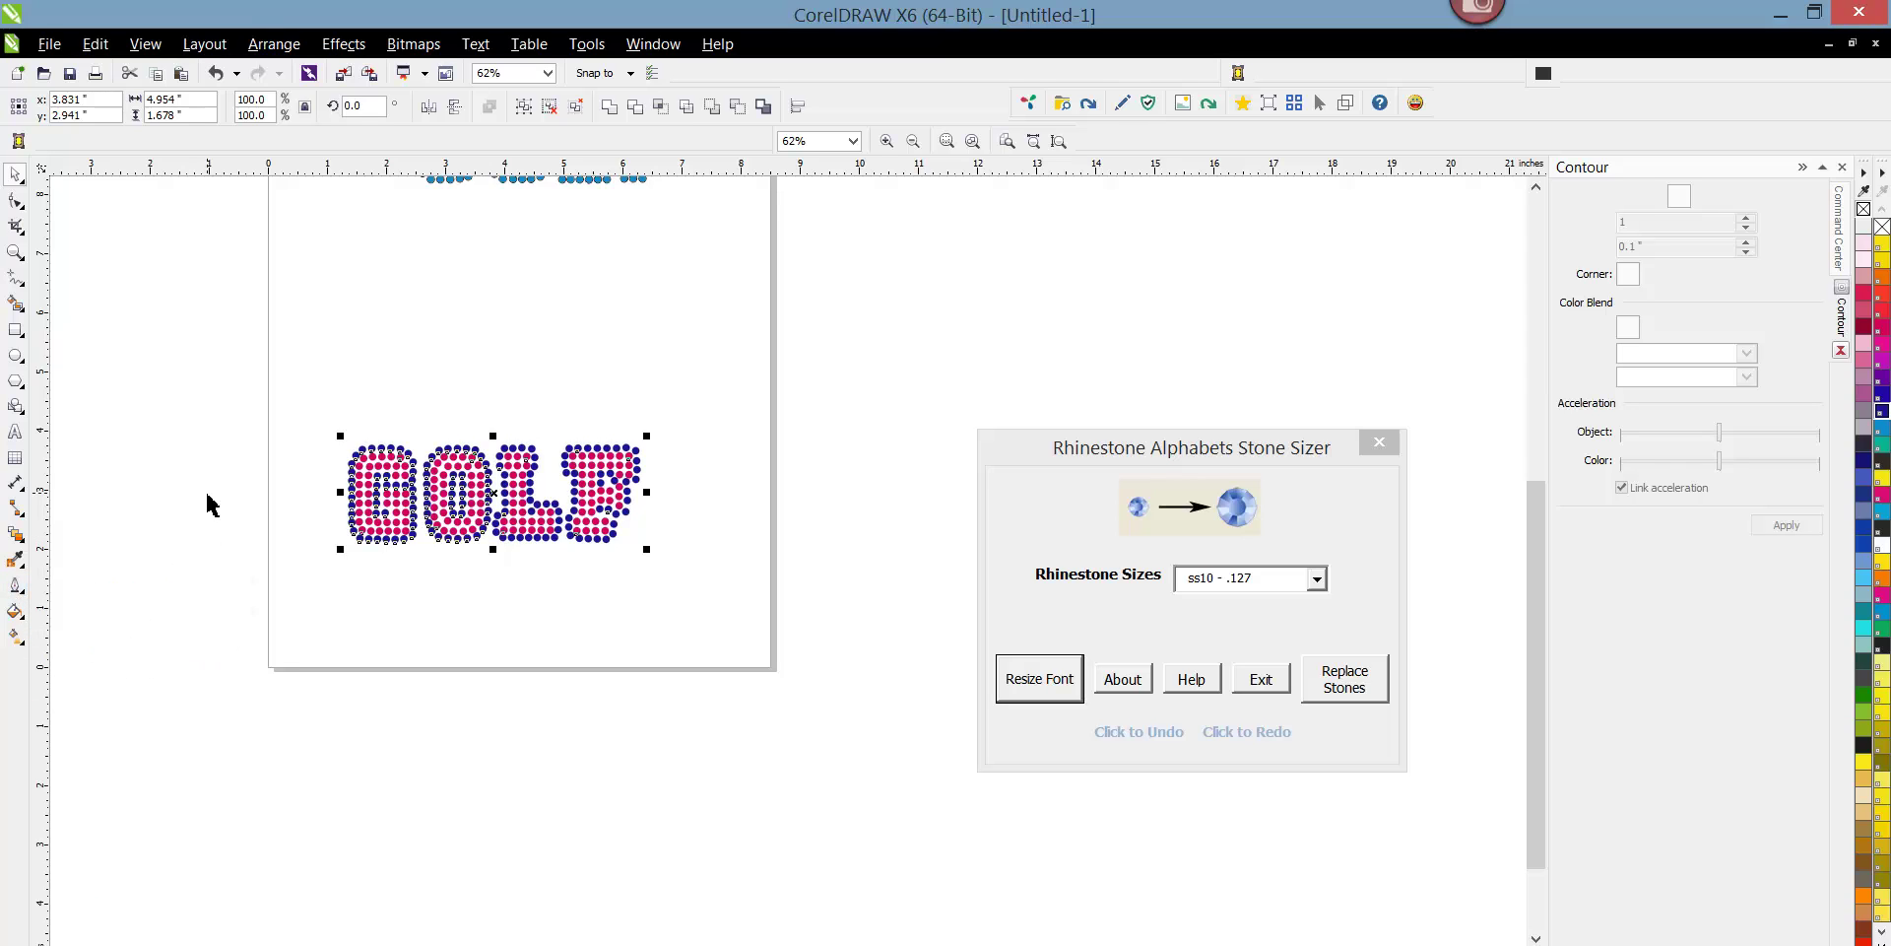
pyautogui.click(207, 498)
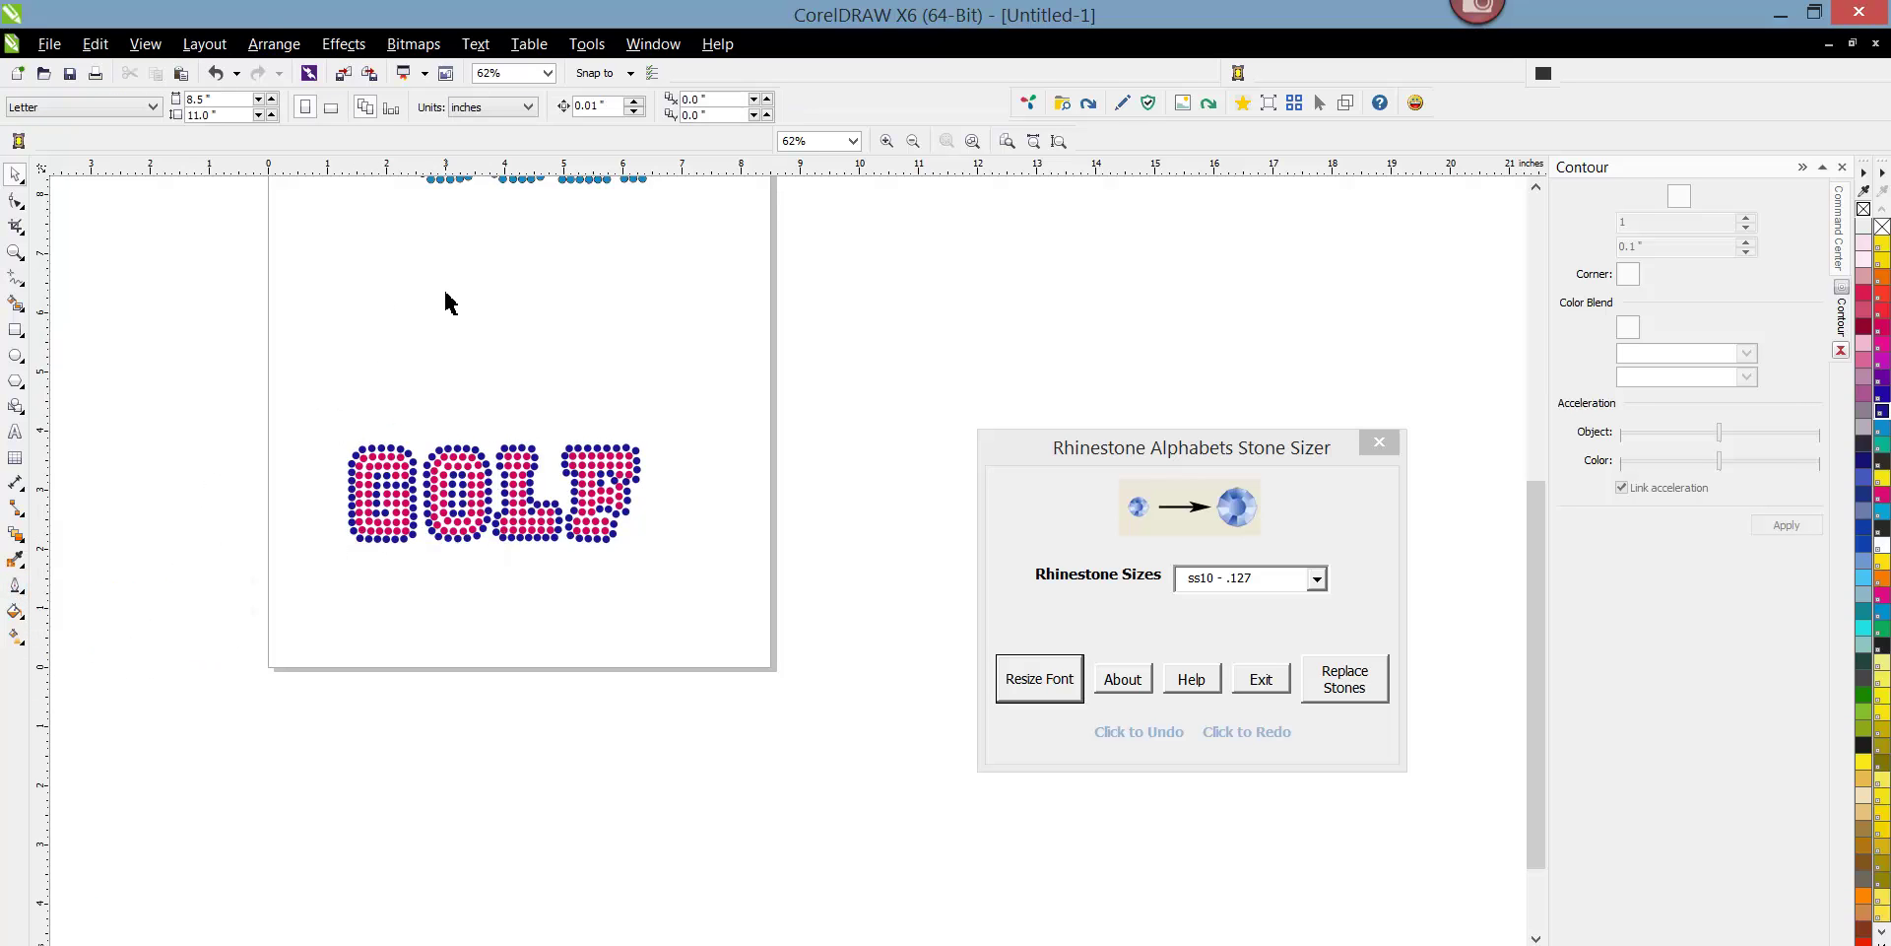